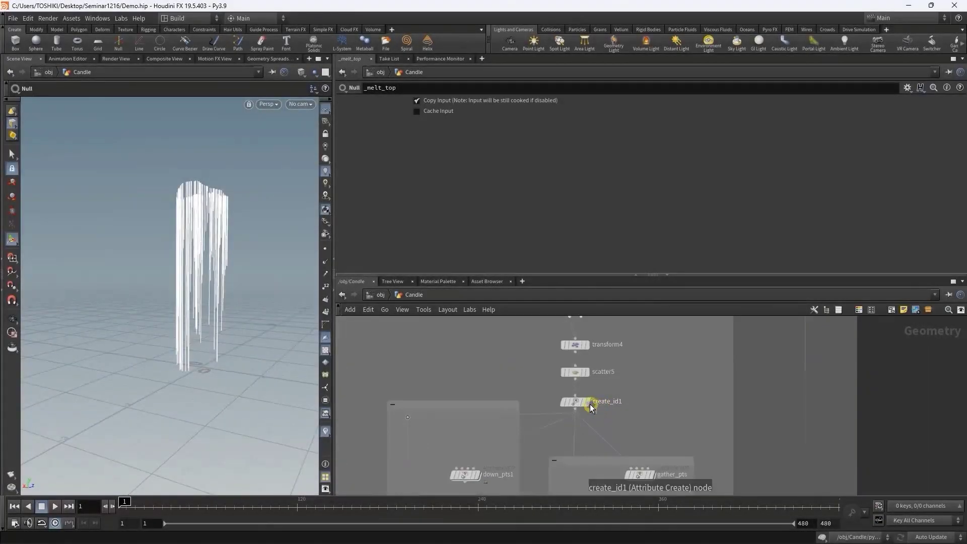
- Review create_id1's Attribute Create settings on the scattered ring and tilt the view to inspect it
click(583, 404)
click(579, 402)
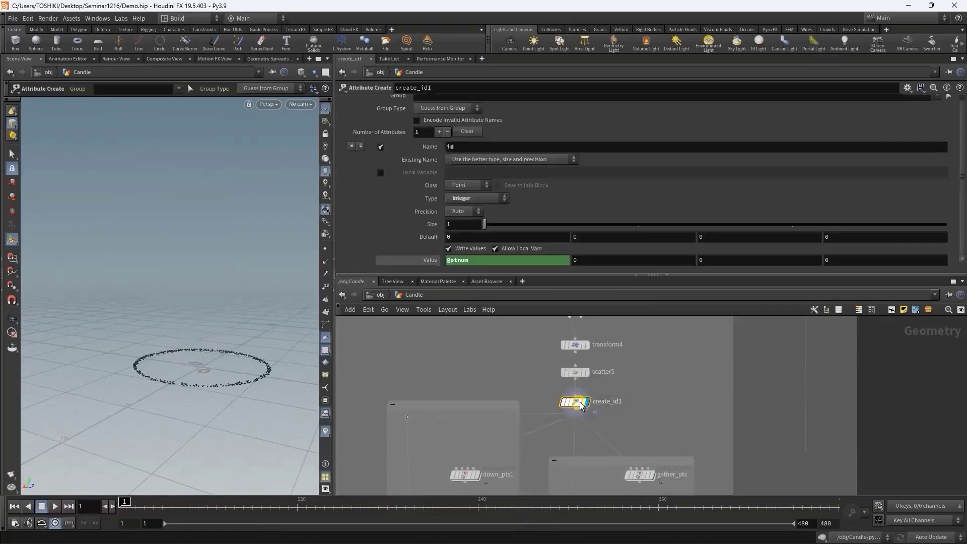
middle_drag(649, 370, 648, 426)
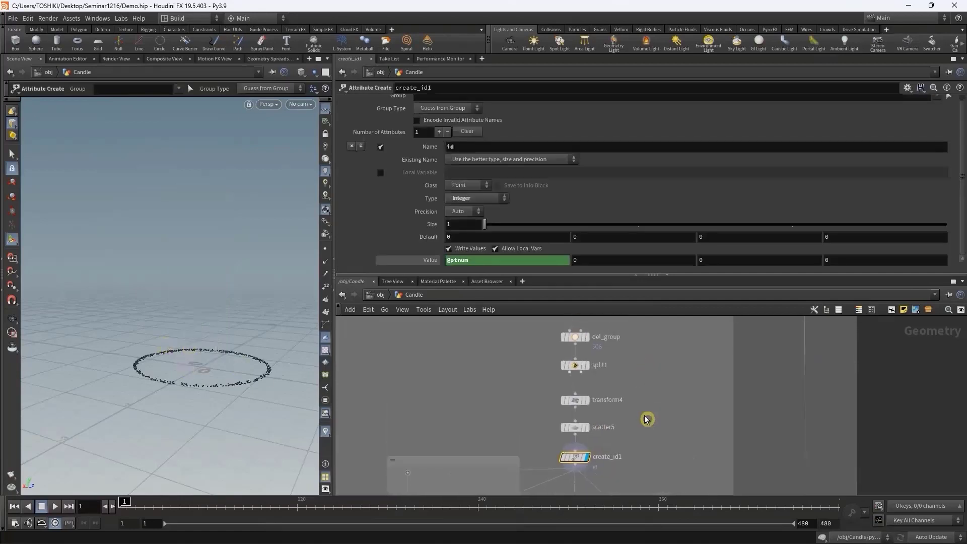
alt+drag(205, 334, 209, 377)
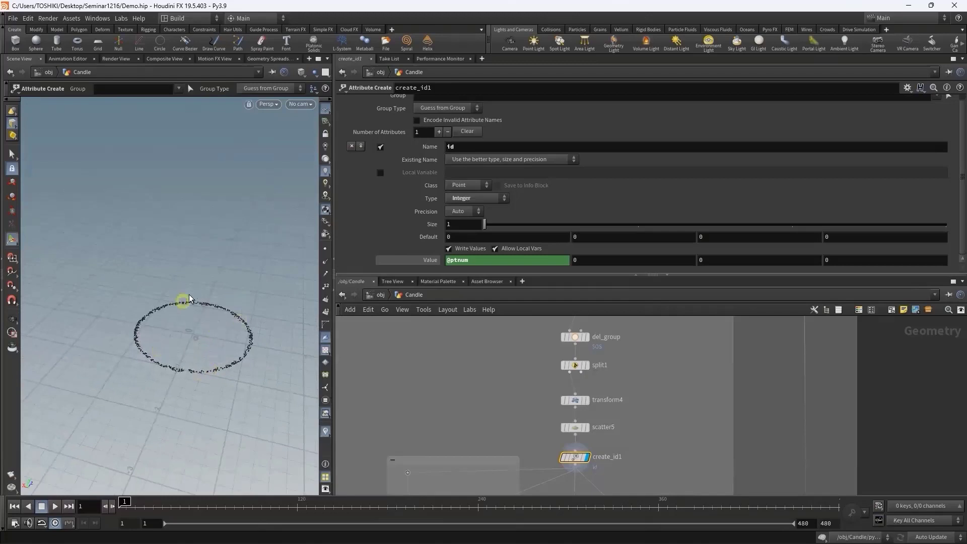
alt+drag(244, 302, 198, 293)
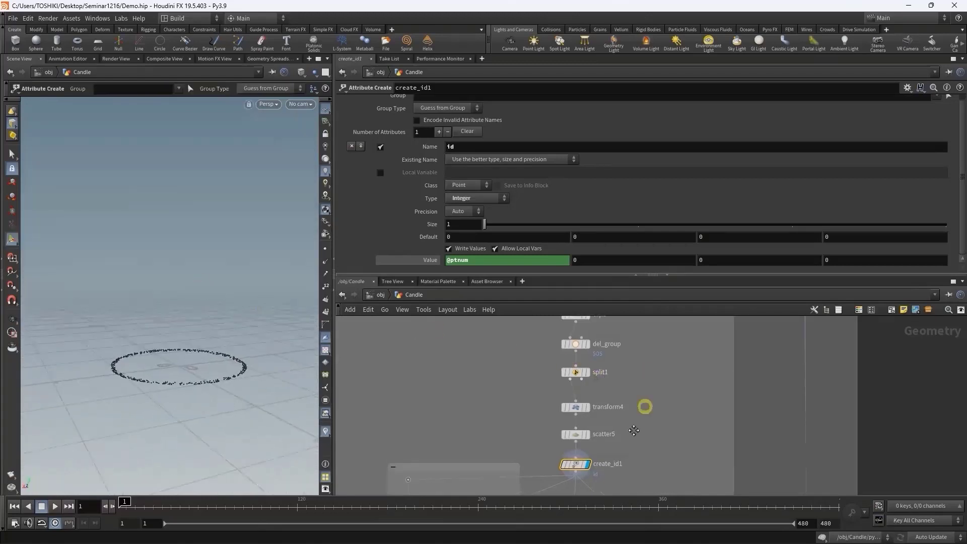
middle_drag(639, 361, 615, 426)
- Display clip2's clipped disc, then matchsize2's full candle
click(565, 377)
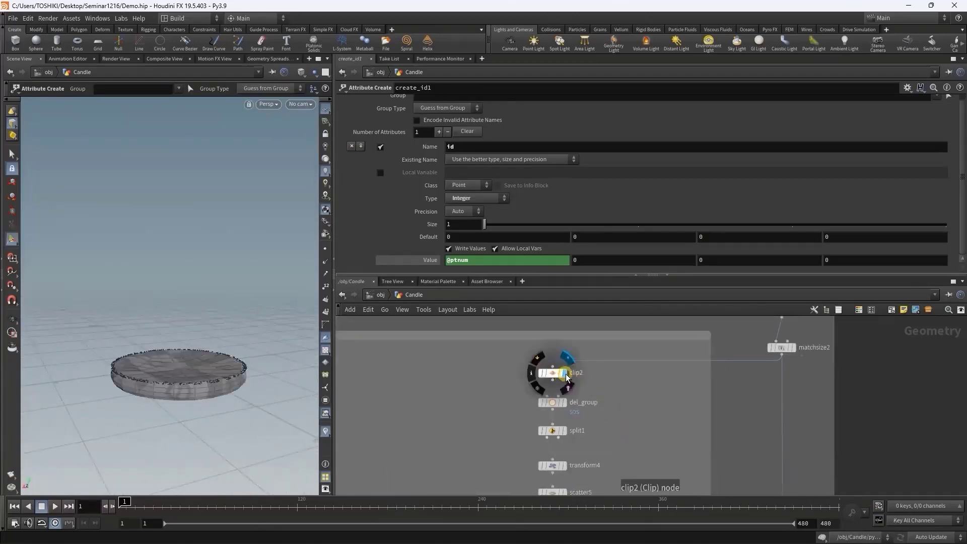
click(553, 373)
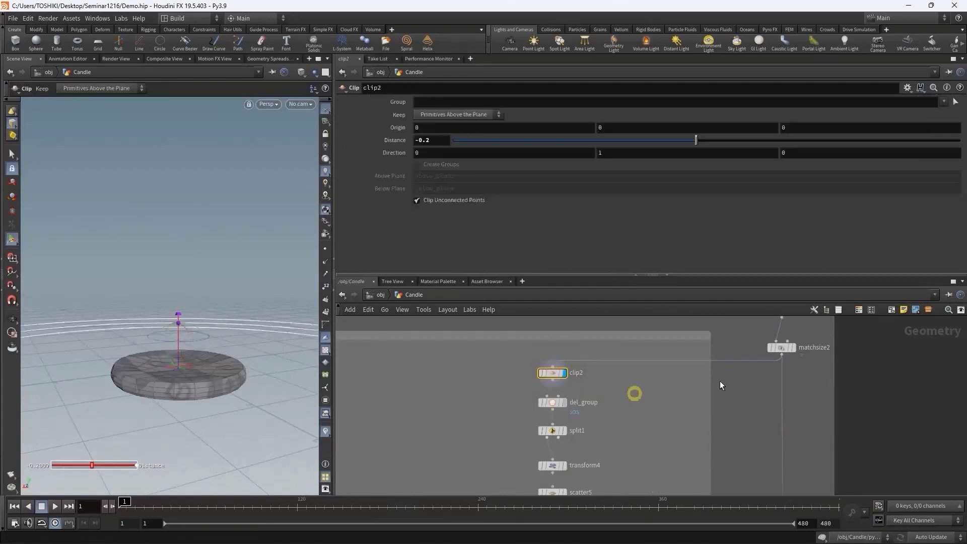
click(793, 348)
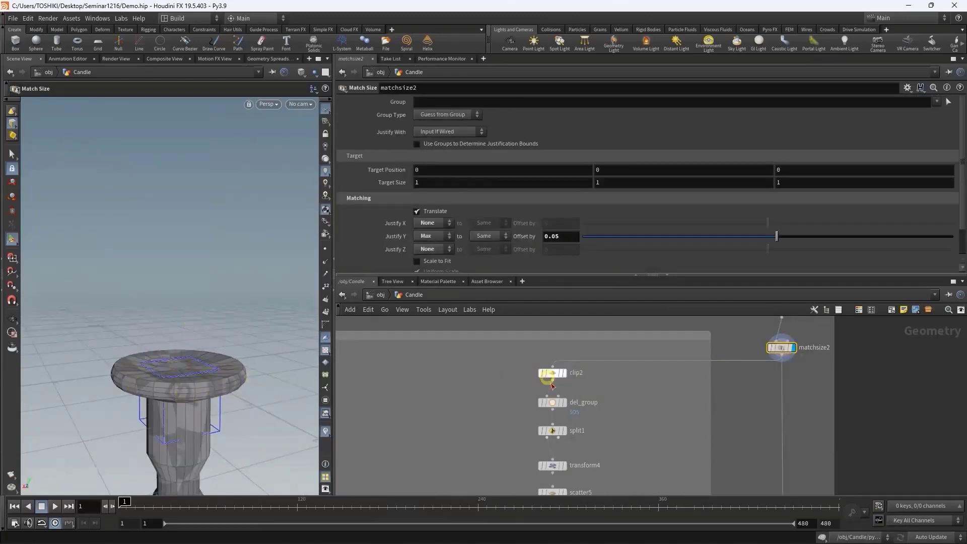
- Step through del_group and split1 to transform4's flattened ring (Y scale 0.1, Y translate 0.05)
click(564, 403)
middle_drag(617, 432, 610, 391)
click(565, 389)
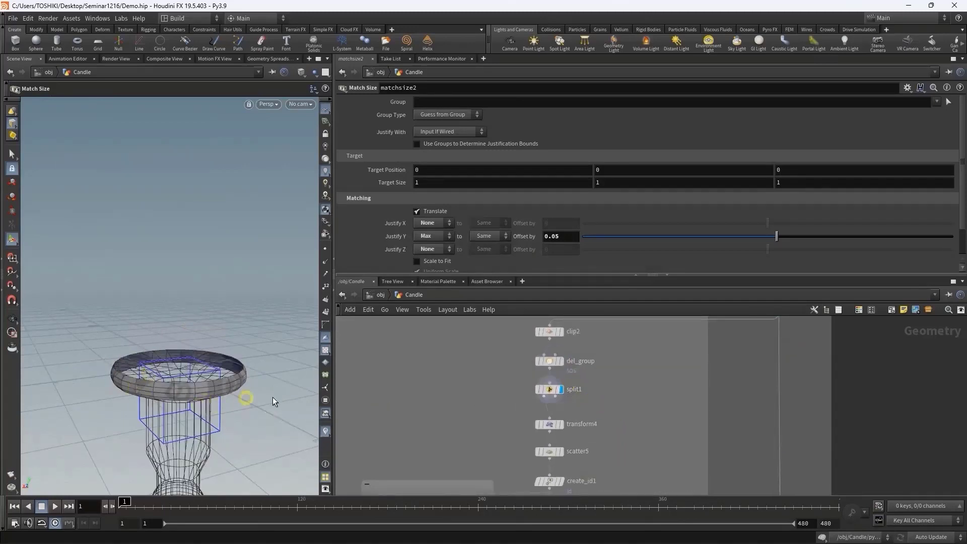
click(562, 428)
click(549, 425)
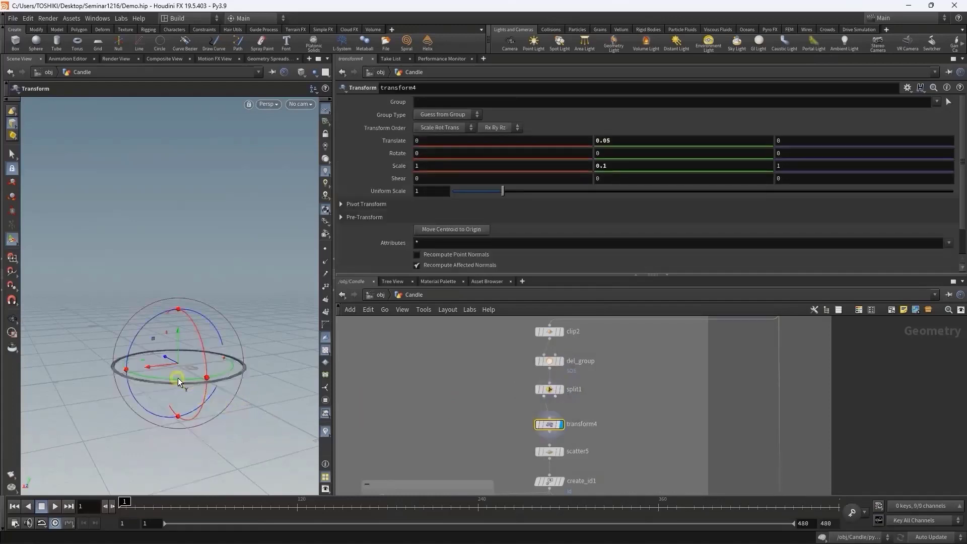
alt+drag(178, 378, 92, 331)
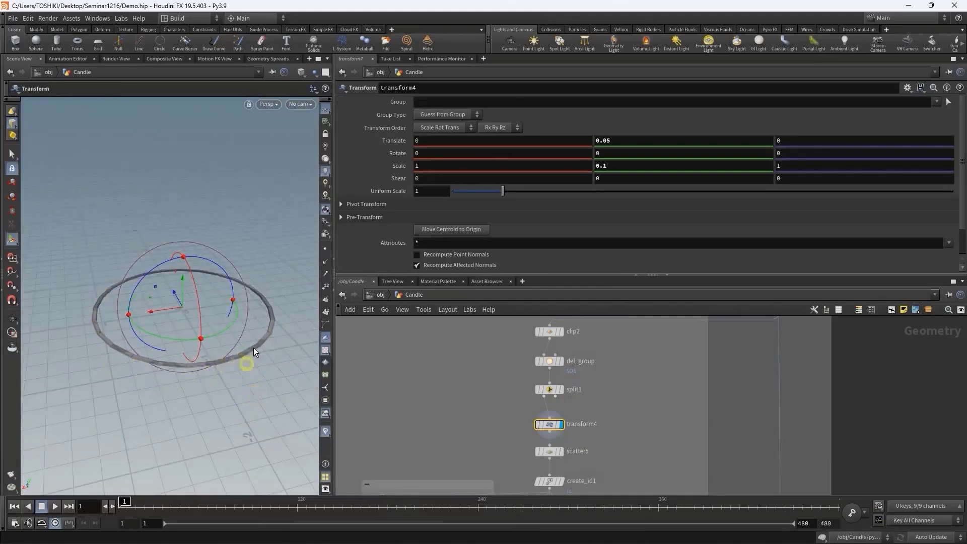
- Display scatter5's points and bring up create_id1's Attribute Create parameters
click(564, 453)
mouse_move(630, 475)
middle_down()
mouse_move(492, 354)
mouse_move(461, 377)
middle_up()
click(544, 383)
click(547, 384)
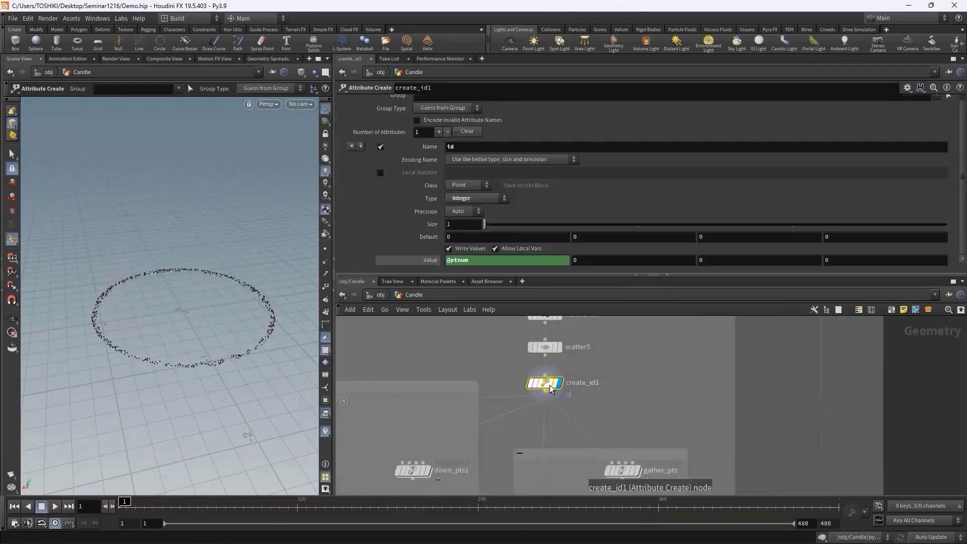
scroll(516, 424, down, 2)
scroll(476, 461, up, 3)
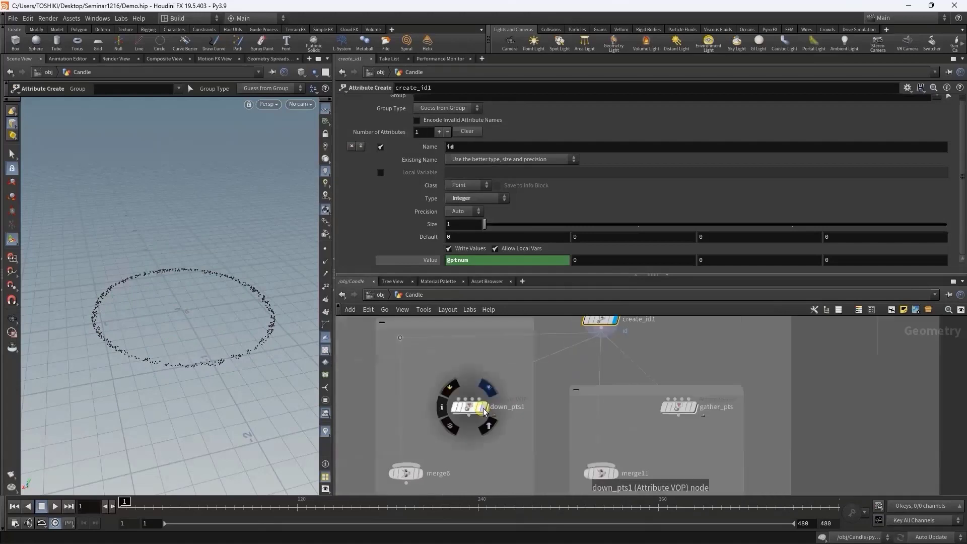
scroll(478, 457, down, 2)
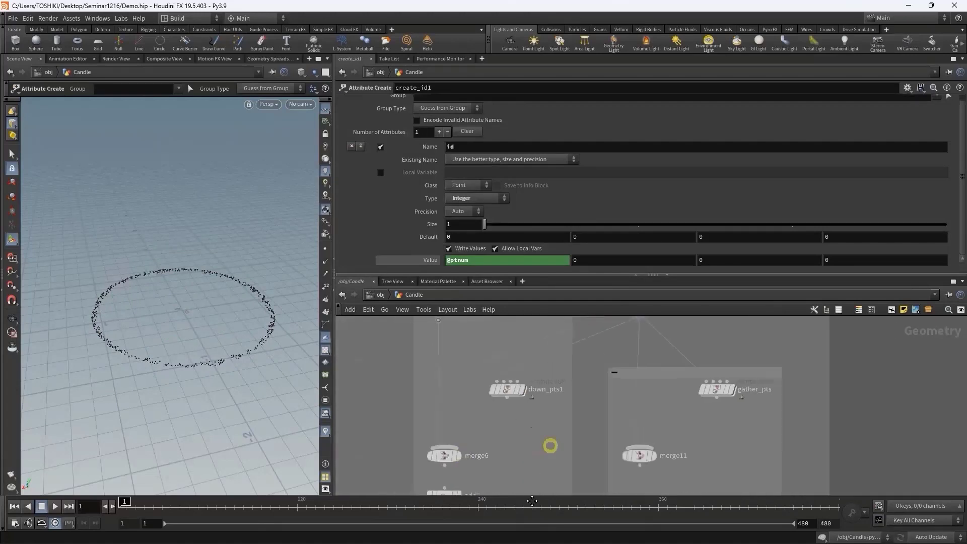
scroll(608, 397, up, 2)
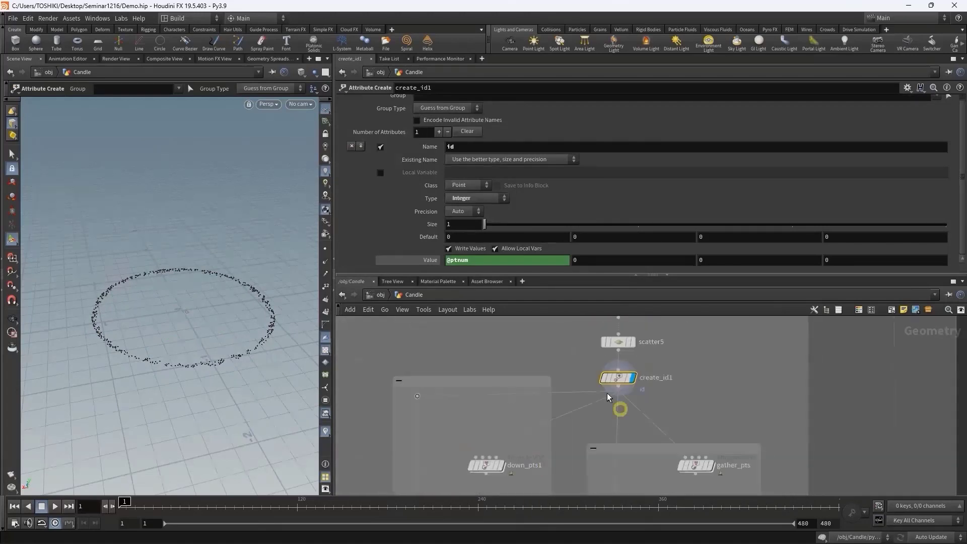
click(484, 259)
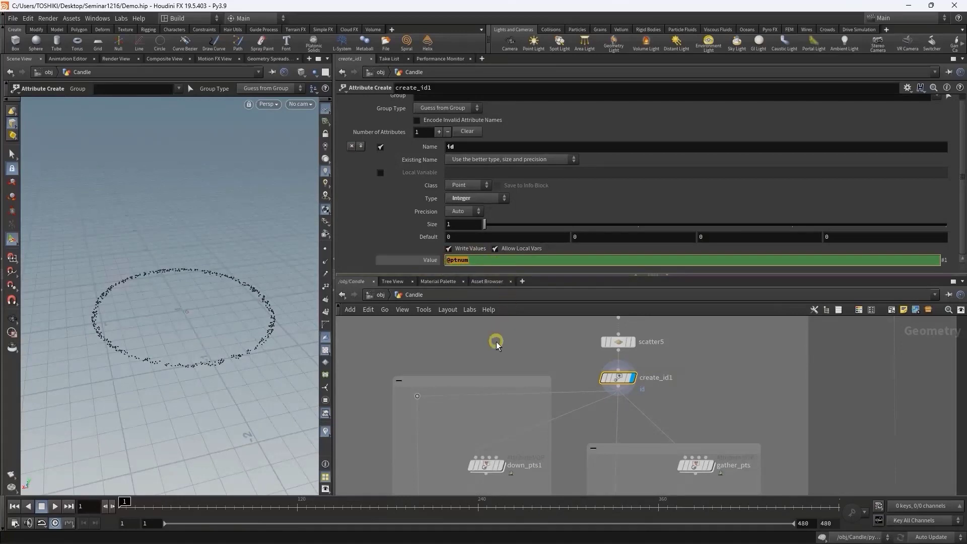
click(450, 147)
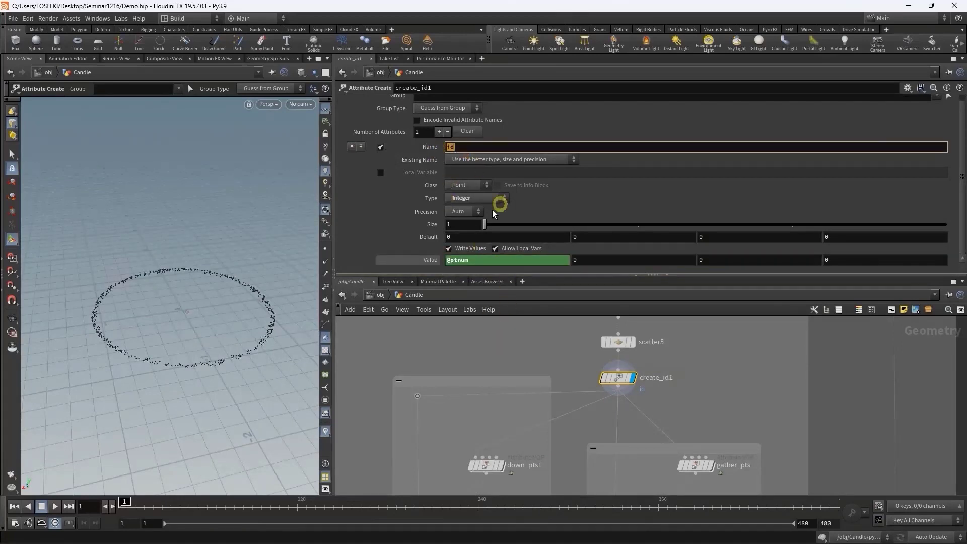
middle_drag(551, 464, 552, 376)
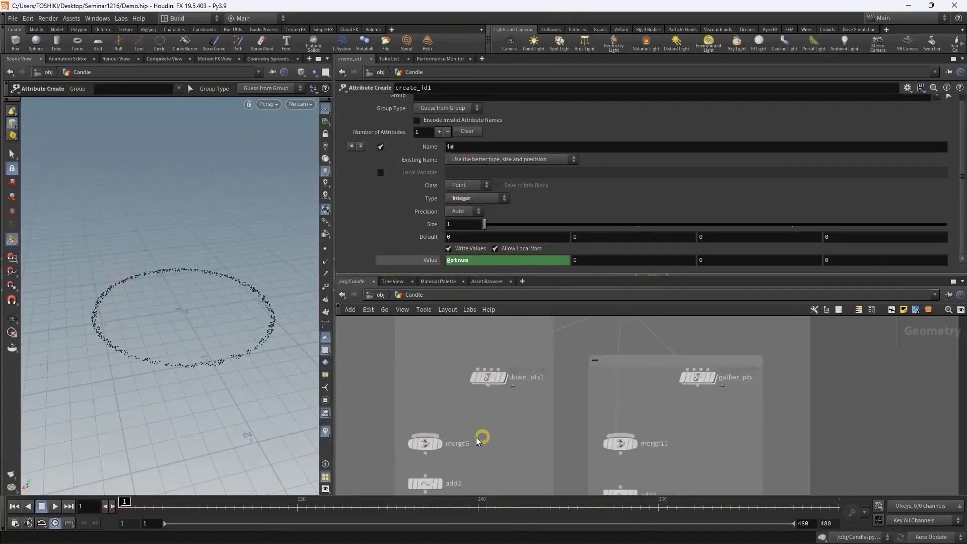
click(435, 445)
- Display add2's lines and the hanging wax strands at _melt_under
drag(248, 395, 251, 375)
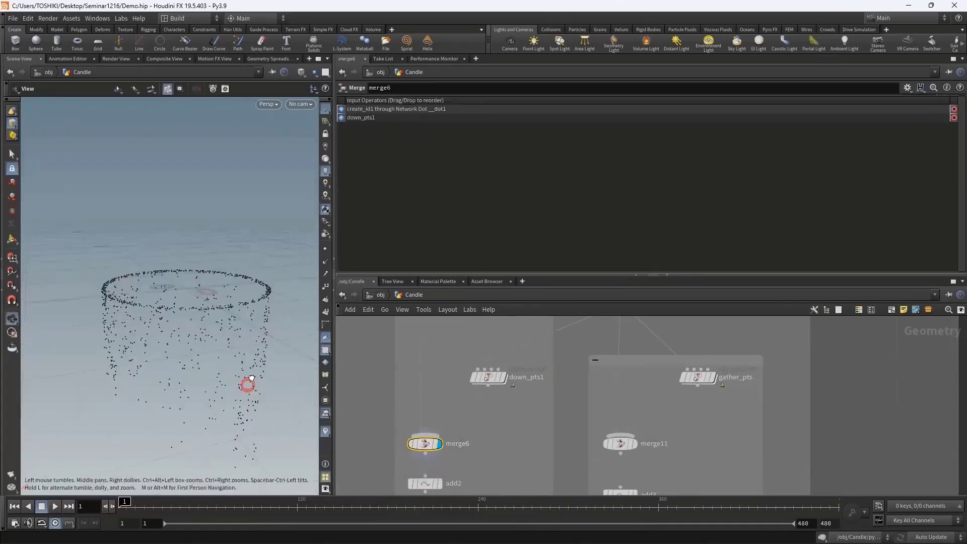
key(Return)
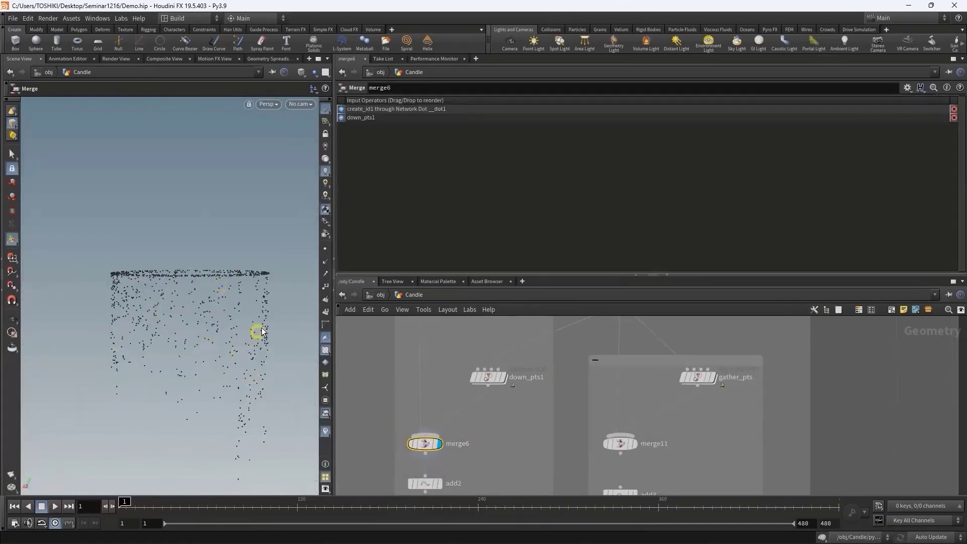
middle_drag(451, 457, 452, 375)
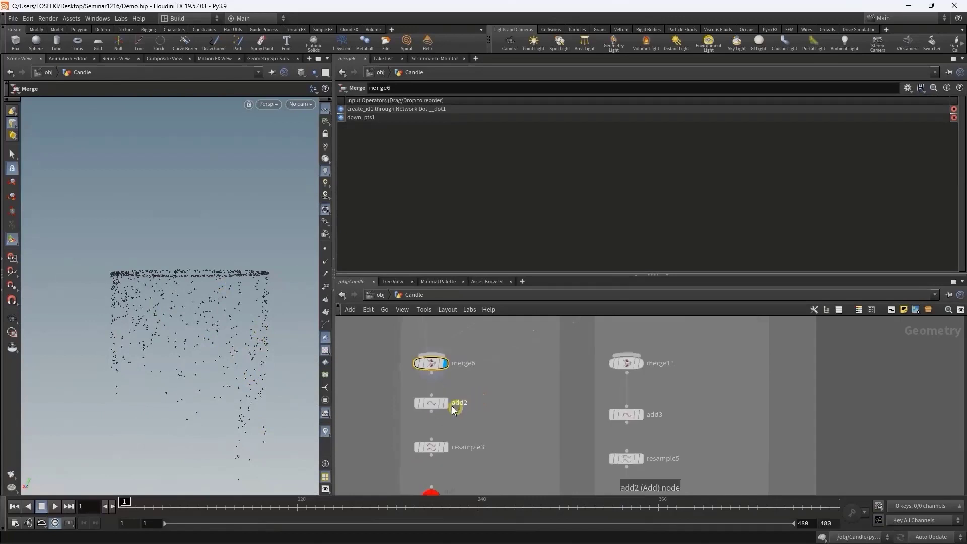
click(446, 403)
drag(190, 373, 243, 370)
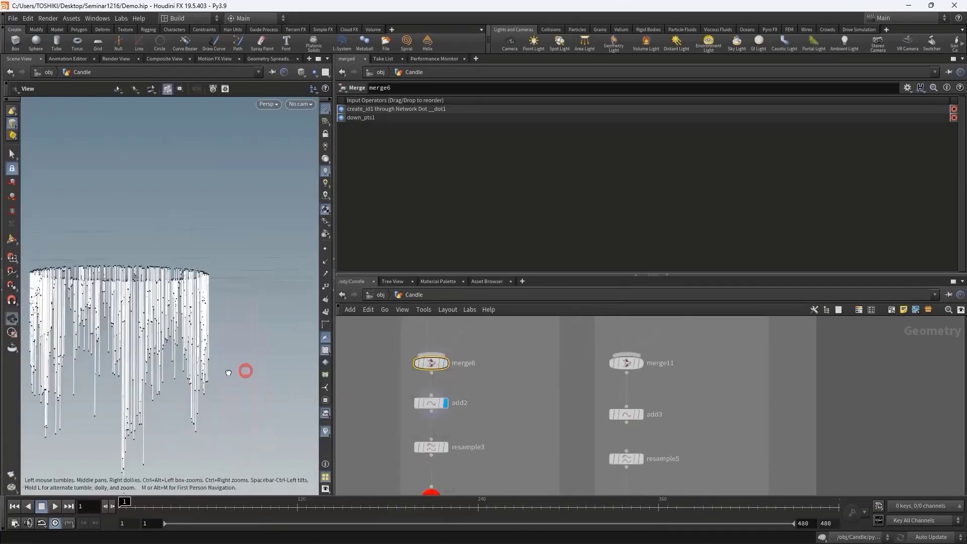
middle_drag(435, 493, 450, 448)
click(448, 445)
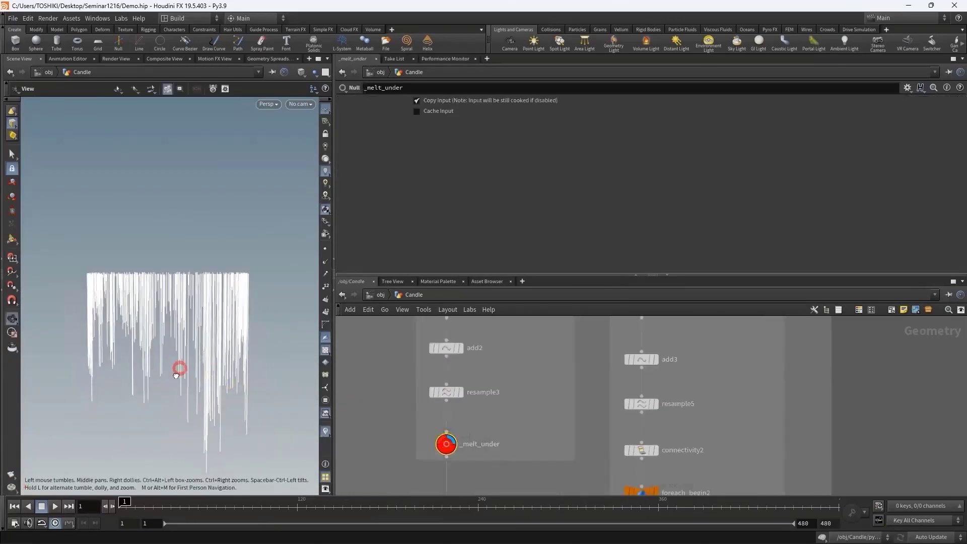
drag(179, 367, 76, 344)
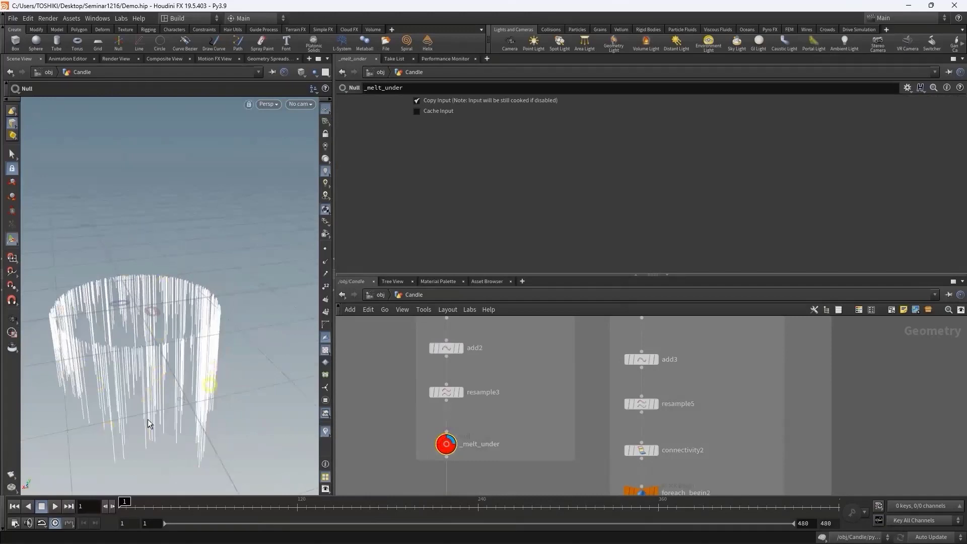
drag(147, 419, 220, 360)
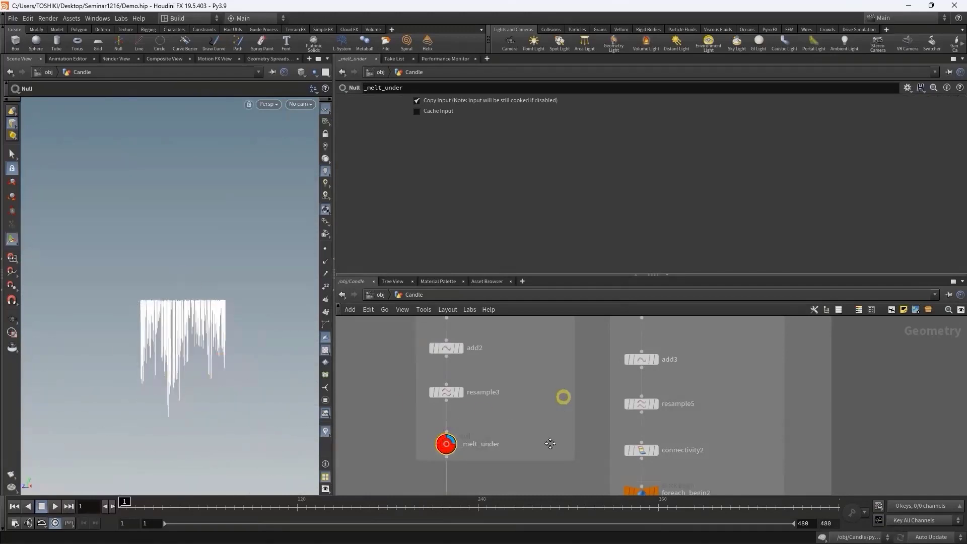
- Display and select merge11, combining create_id1's ring with gather_pts
scroll(540, 453, down, 3)
scroll(604, 417, up, 3)
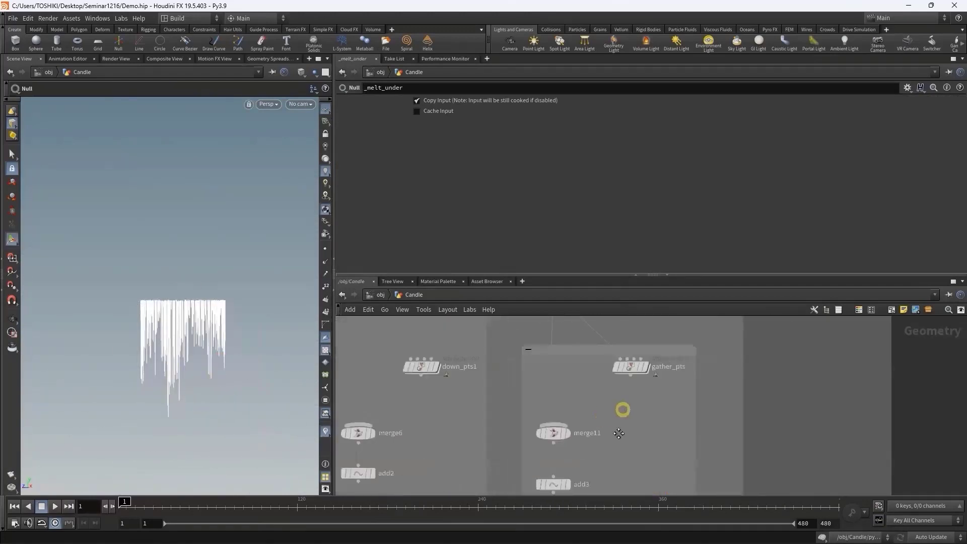
middle_drag(619, 433, 609, 450)
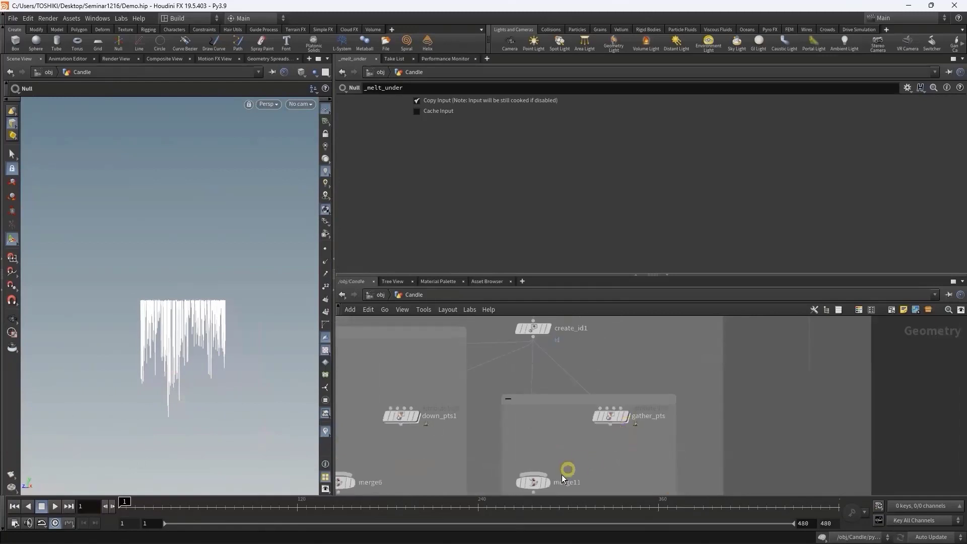
click(547, 482)
click(533, 483)
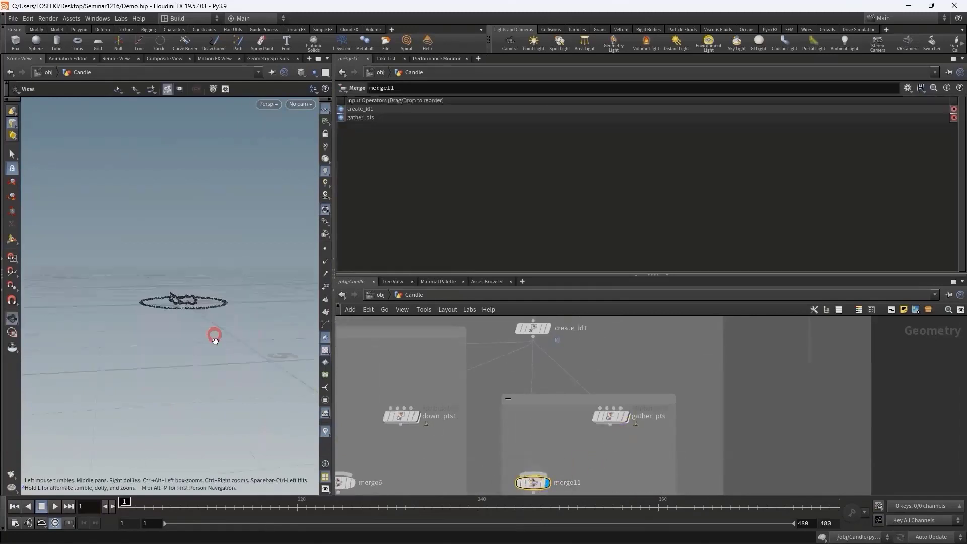
- Display add3's lines, then select down_pts1 to show its noise settings (Amount 2.972)
mouse_move(215, 341)
mouse_down()
mouse_move(205, 367)
mouse_move(191, 328)
mouse_up()
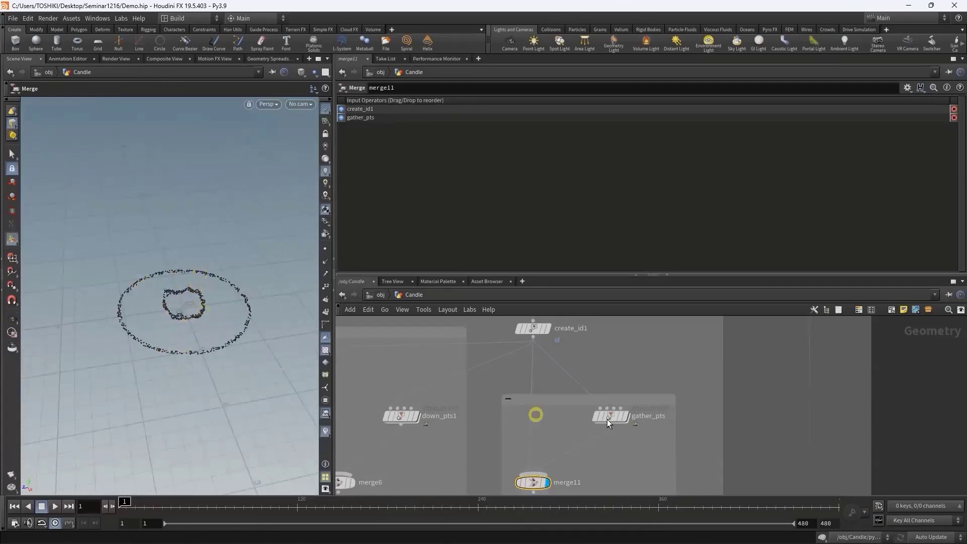
scroll(615, 419, down, 3)
click(558, 431)
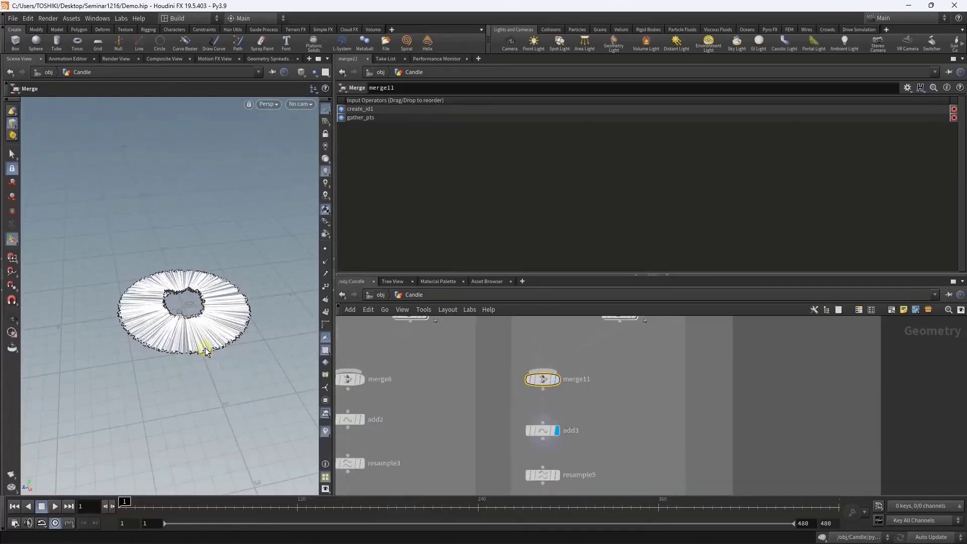
scroll(206, 347, up, 4)
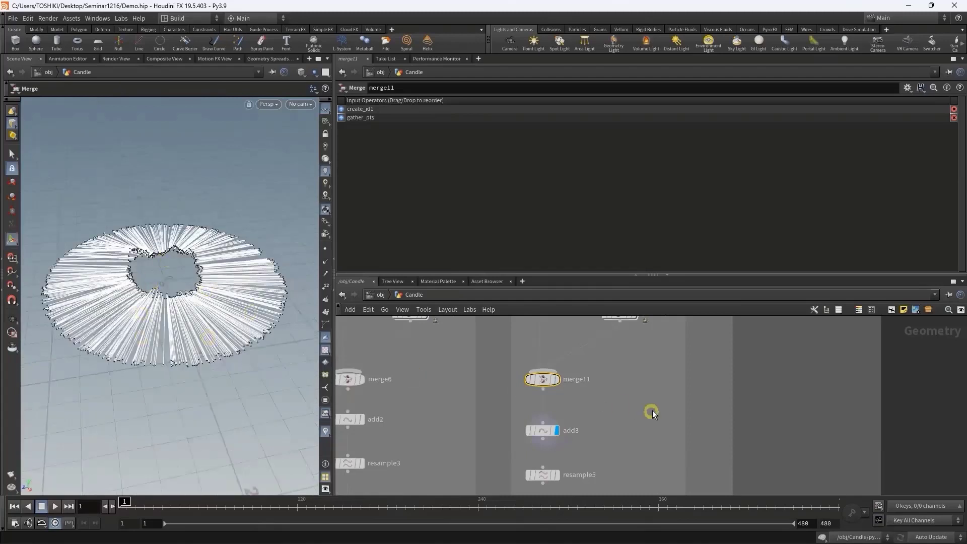
scroll(651, 422, up, 2)
scroll(454, 422, up, 2)
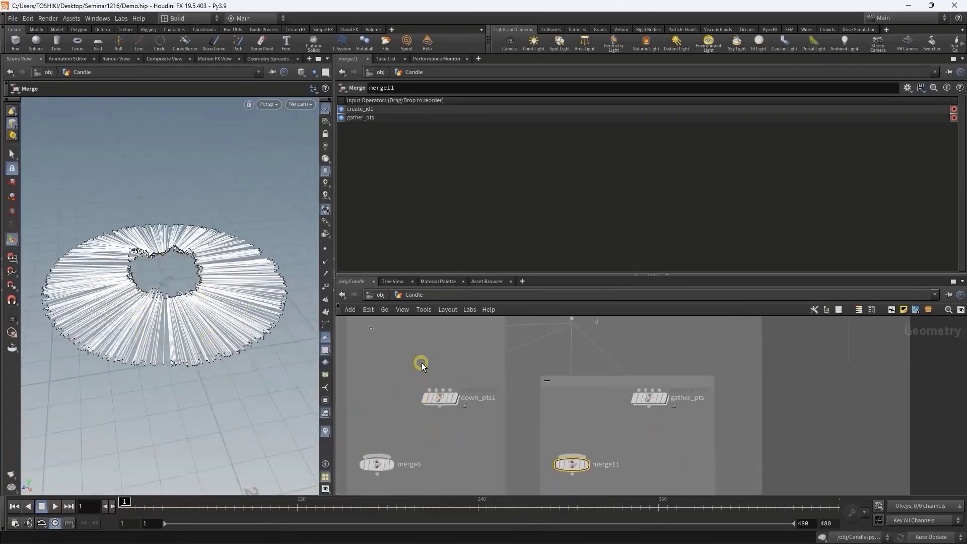
drag(421, 362, 452, 421)
- Dive into gather_pts' VEX network and return to the Candle network
key(Escape)
drag(157, 403, 148, 378)
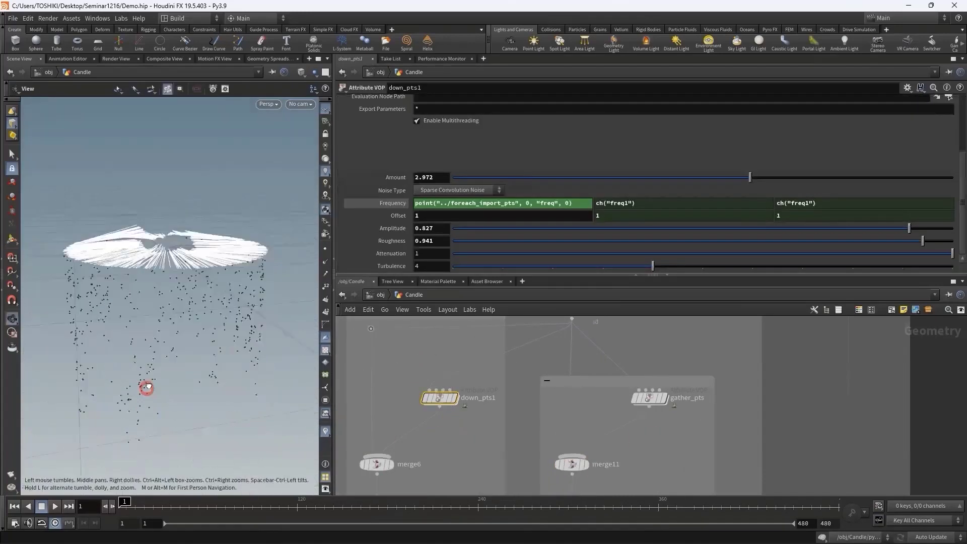
click(649, 398)
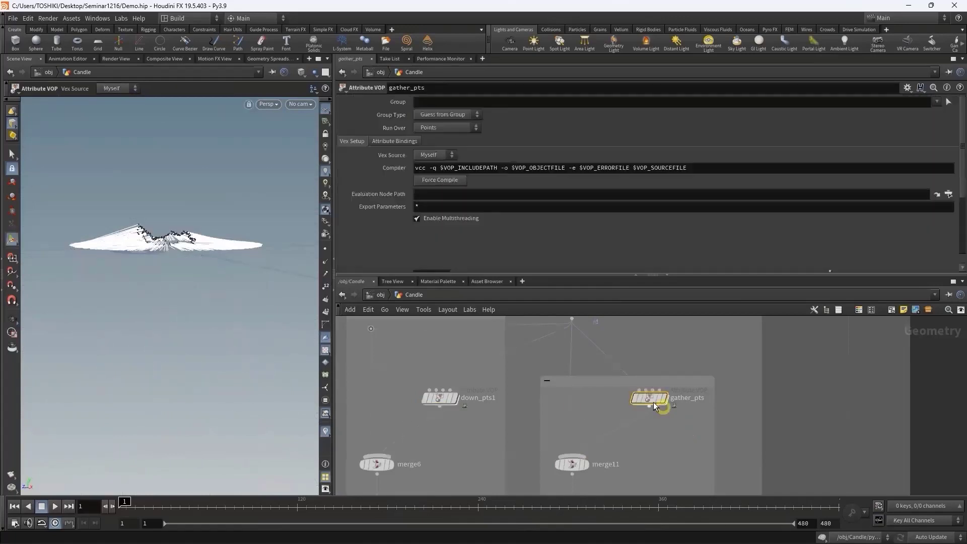
double_click(649, 398)
drag(237, 339, 145, 350)
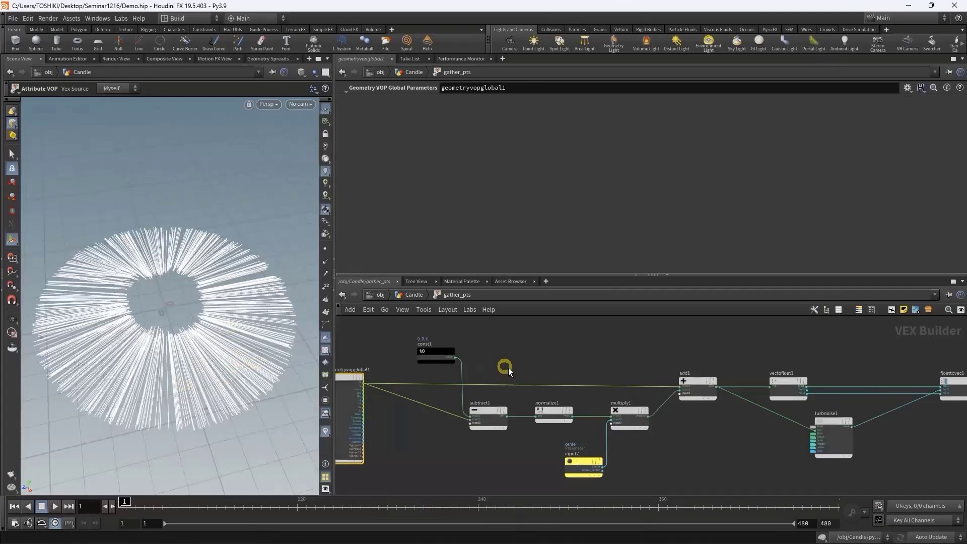
scroll(509, 368, up, 2)
scroll(522, 371, up, 2)
click(422, 295)
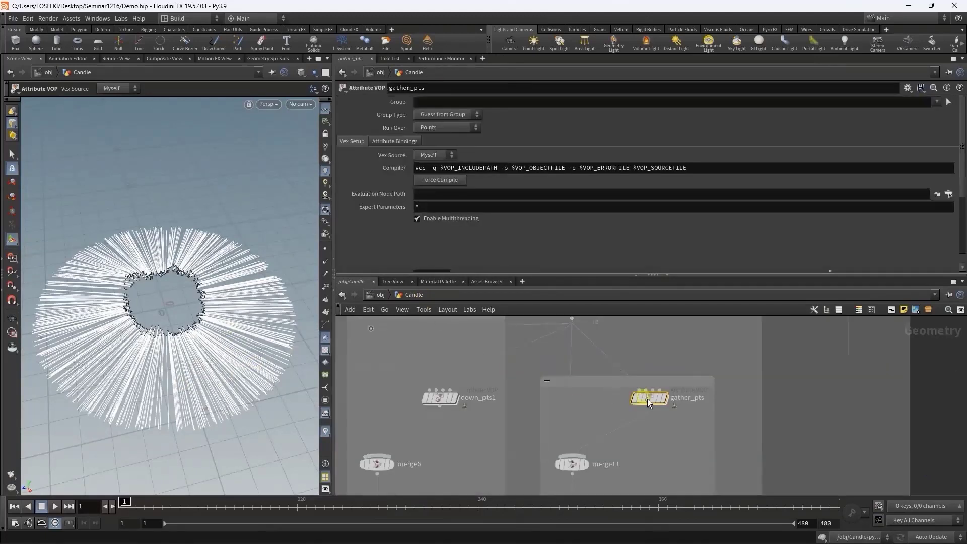
- Compare create_id1's scattered points with gather_pts' tight inner ring
click(589, 358)
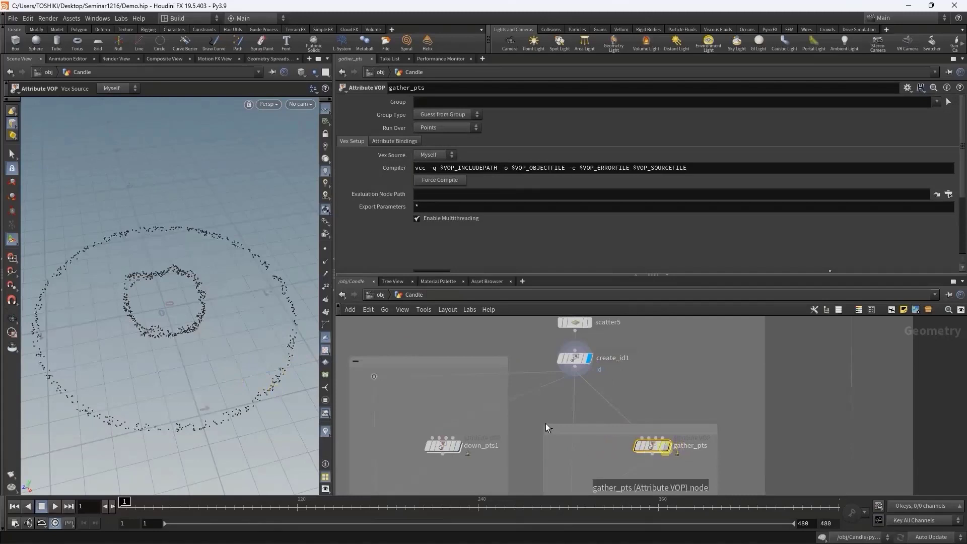
click(180, 306)
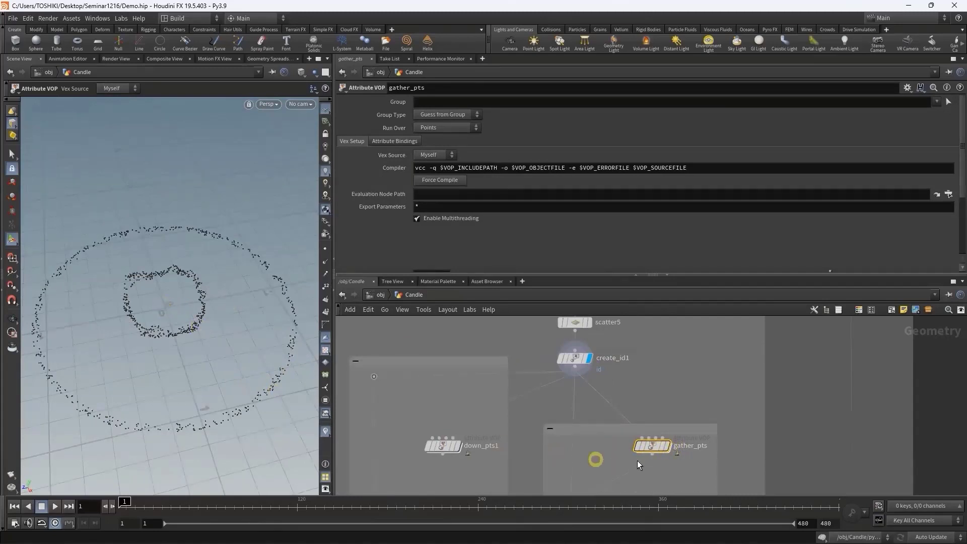
click(666, 448)
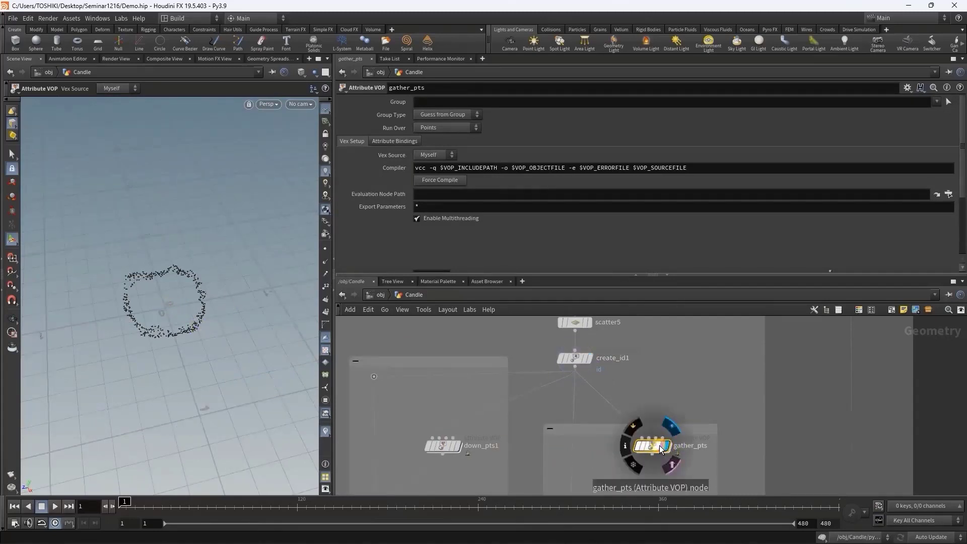
- Inside gather_pts, inspect the subtract1 and const1 nodes and the viewport visualizers list
double_click(666, 448)
click(450, 446)
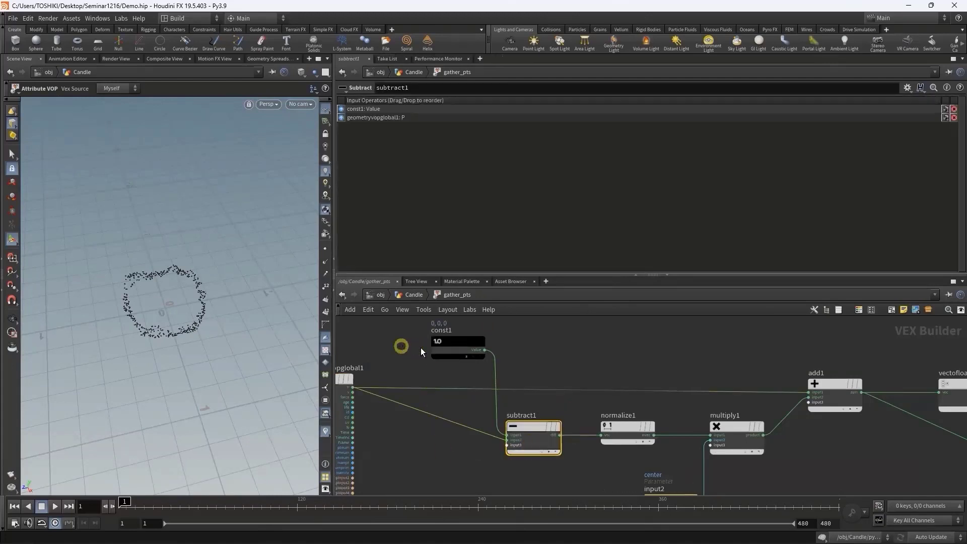
click(462, 353)
click(585, 434)
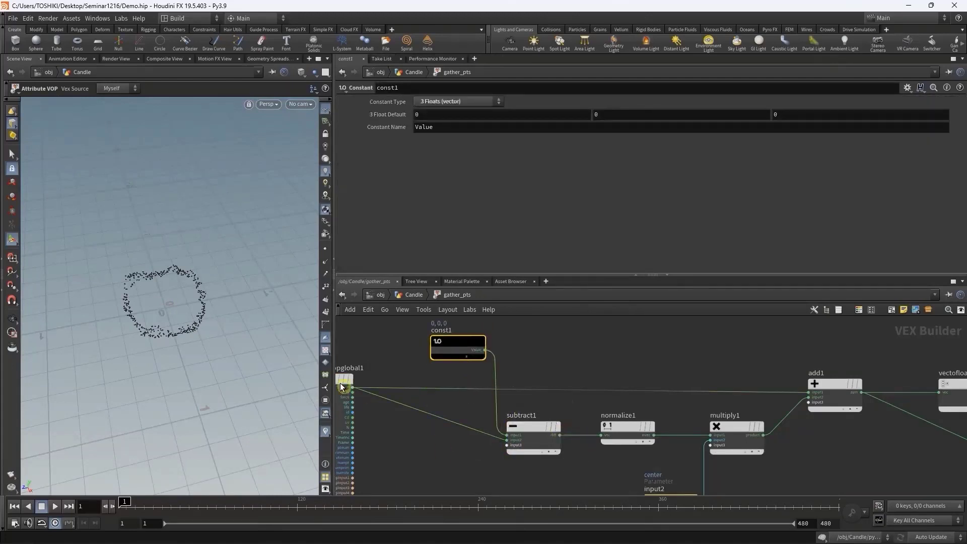
click(231, 358)
click(324, 431)
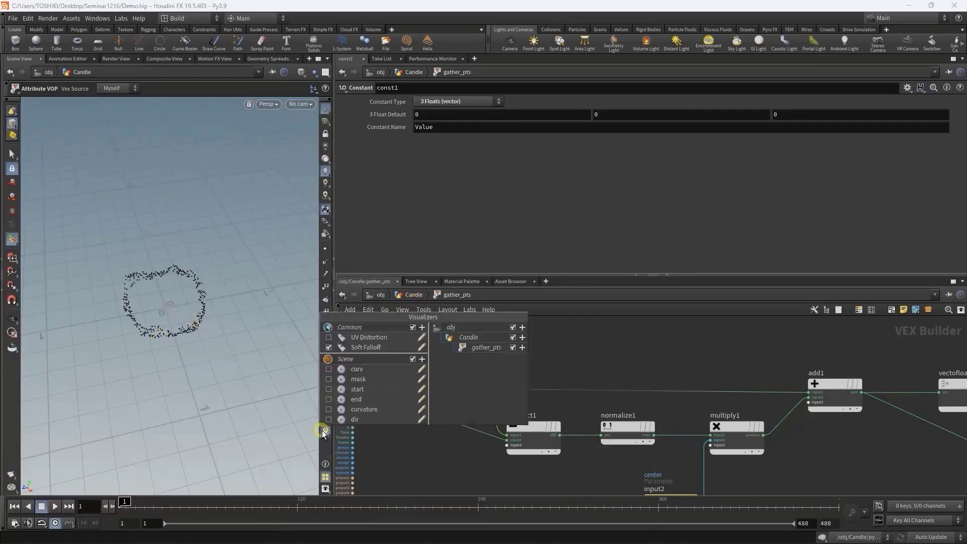
click(464, 449)
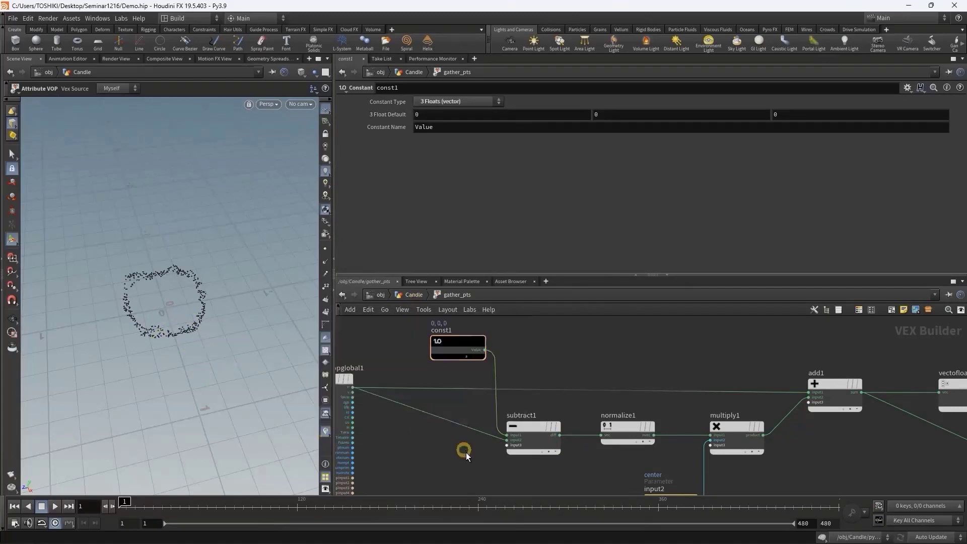
- Add a Bind node, bind1, to the VEX network
key(Tab)
text(bind)
key(Return)
click(531, 439)
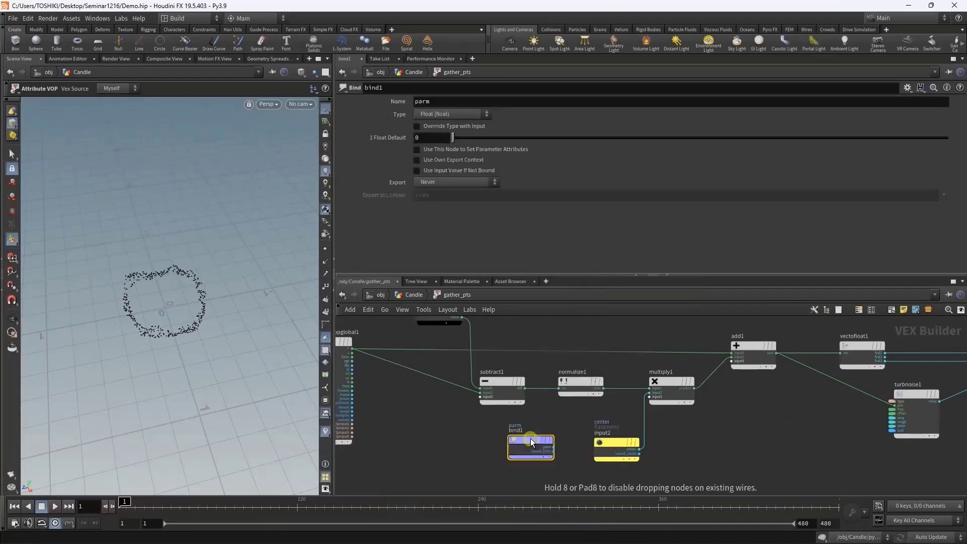
- Replace bind1 with a Bind Export node that exports the attribute dir
key(Delete)
key(Tab)
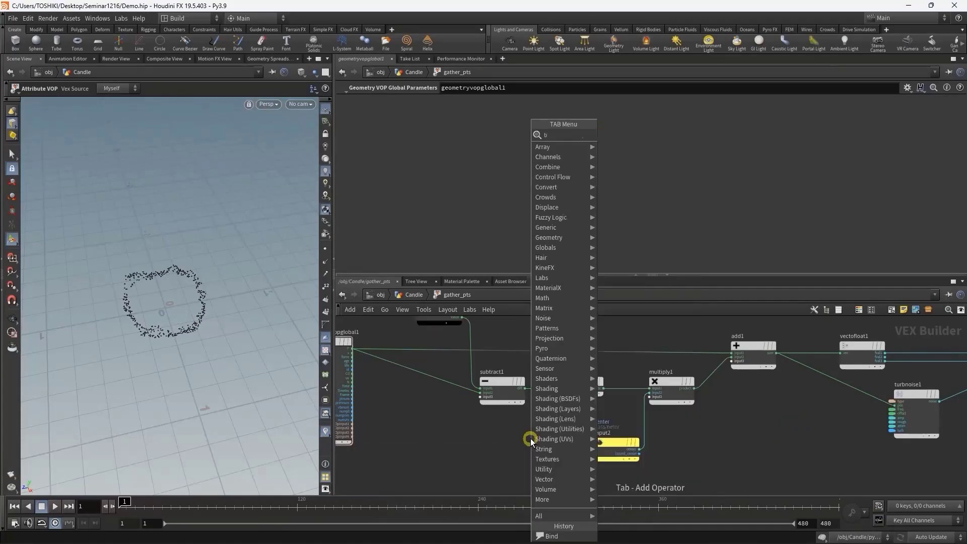
text(inde)
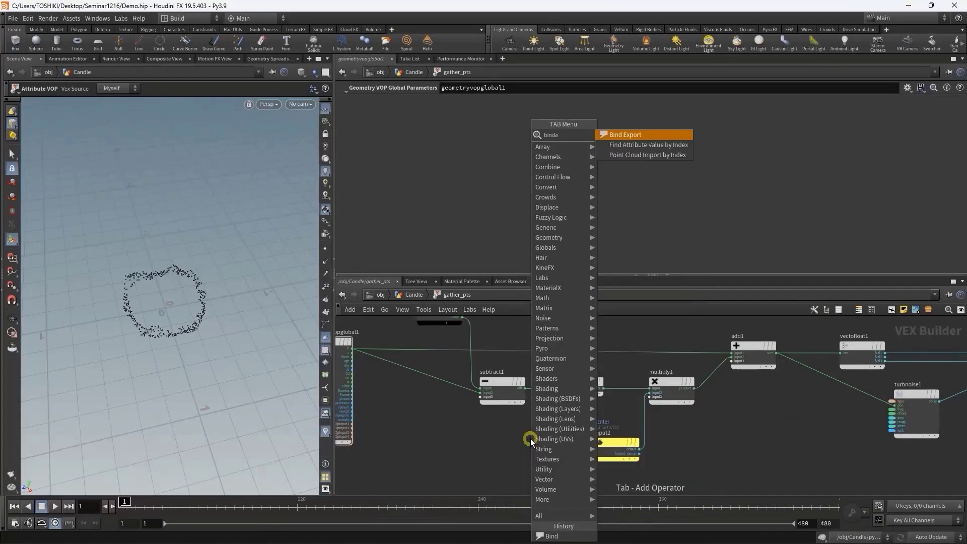
key(Return)
click(530, 439)
click(433, 101)
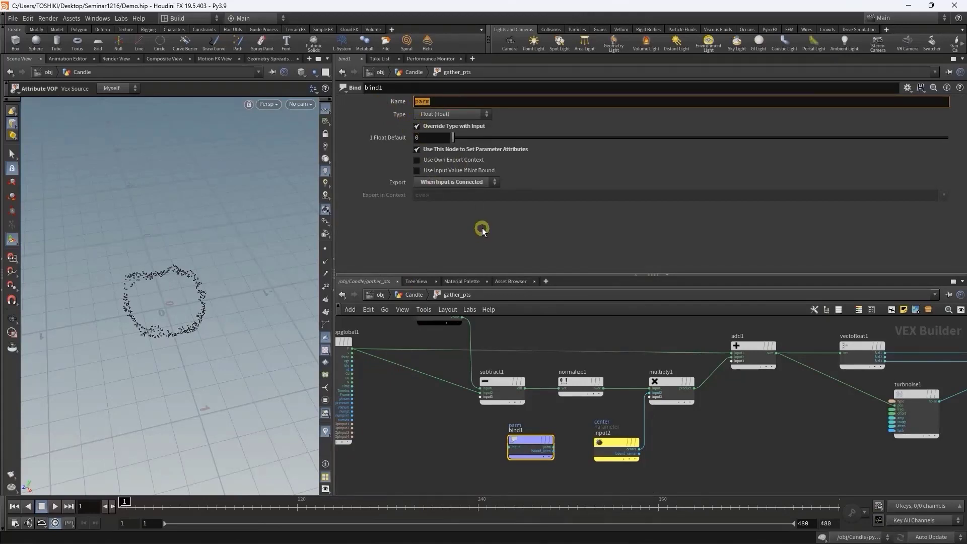
text(dir)
key(Return)
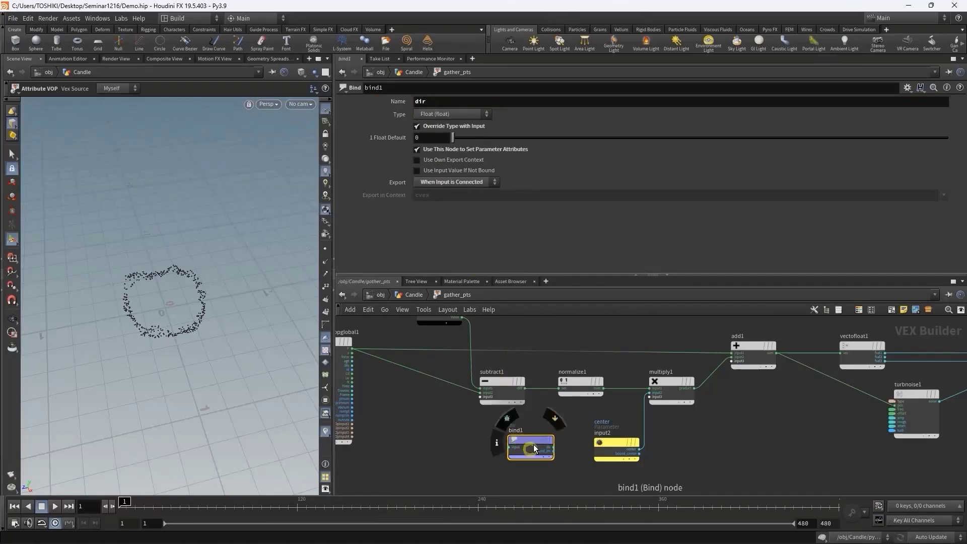
- Wire subtract1's difference into bind1 and enable the dir visualizer in the viewport
mouse_move(524, 388)
mouse_down()
mouse_move(534, 443)
mouse_move(552, 460)
mouse_up()
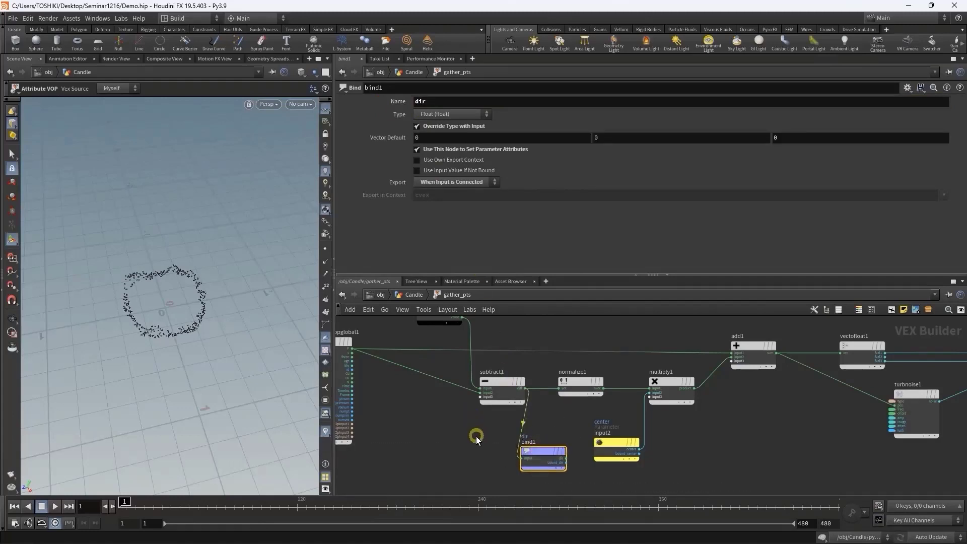
scroll(540, 452, up, 3)
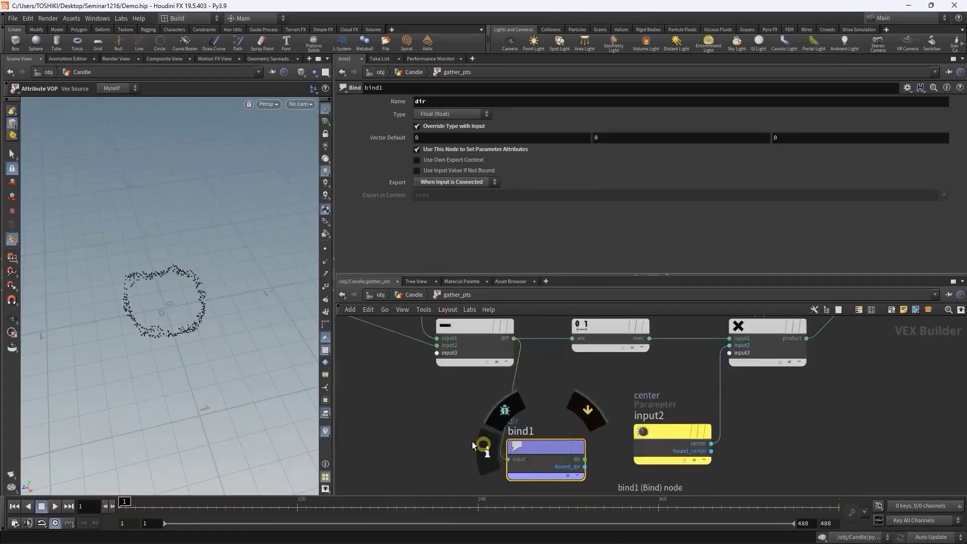
scroll(469, 434, down, 3)
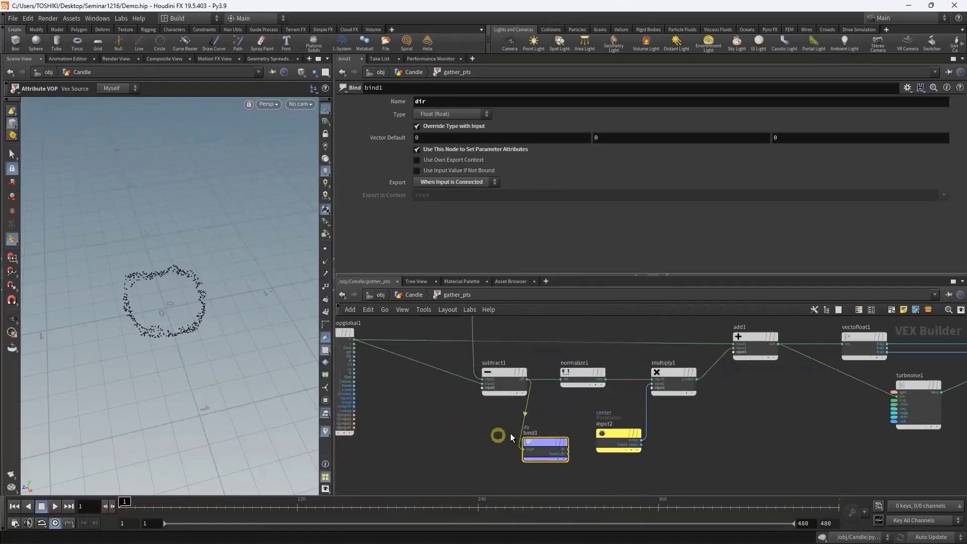
scroll(504, 441, down, 2)
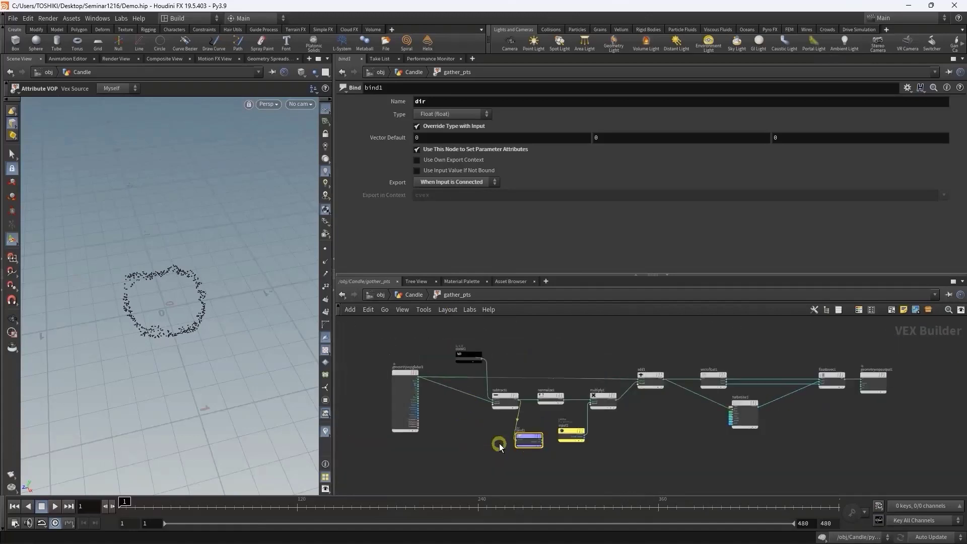
scroll(500, 443, up, 2)
drag(534, 429, 546, 447)
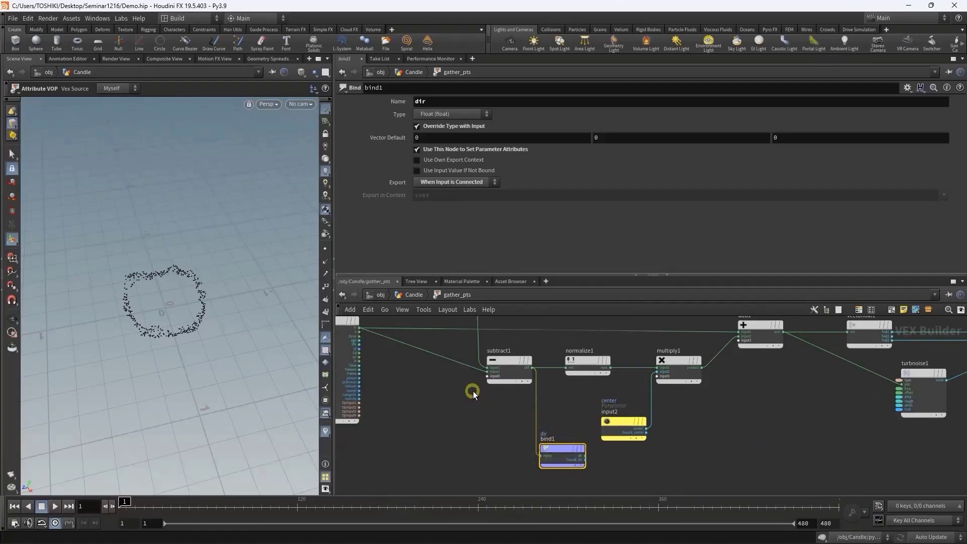
middle_drag(473, 391, 479, 415)
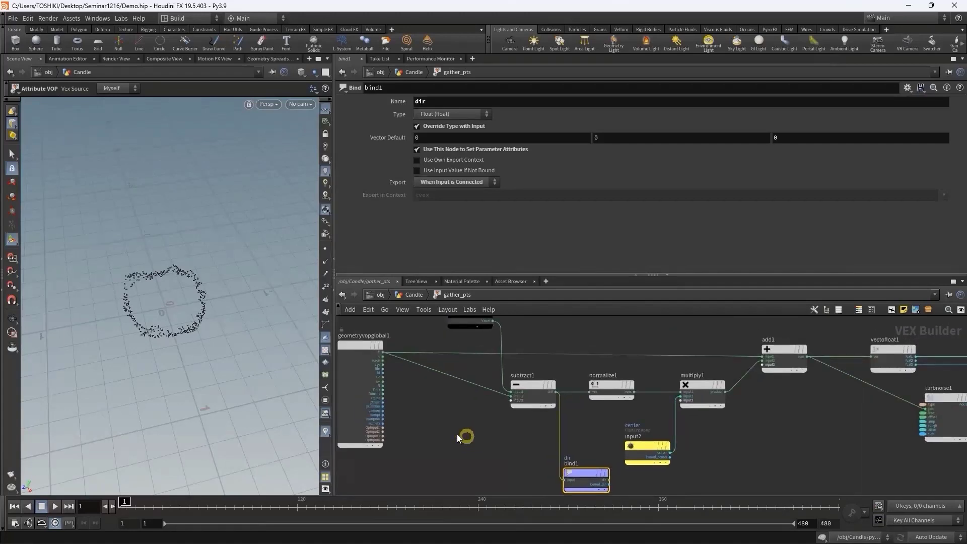
click(328, 431)
click(329, 419)
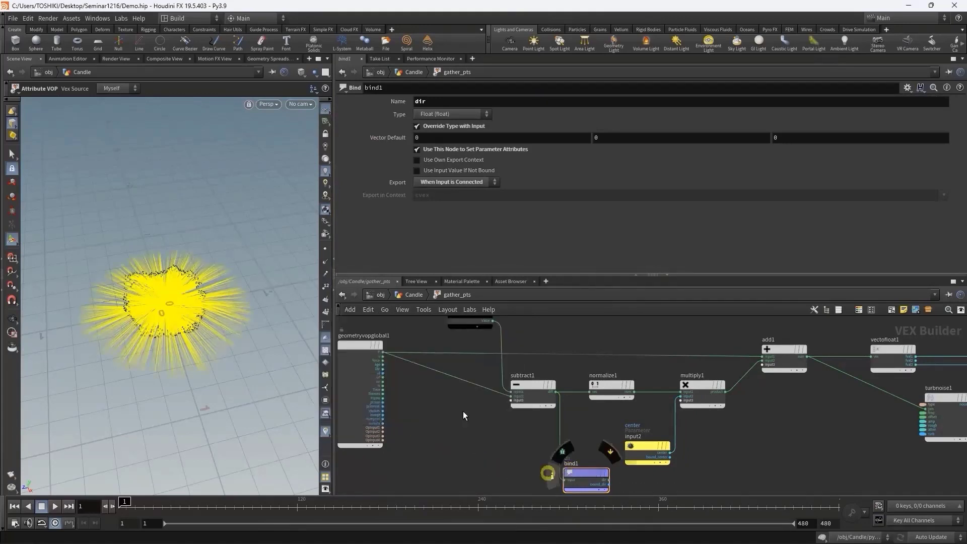
click(418, 298)
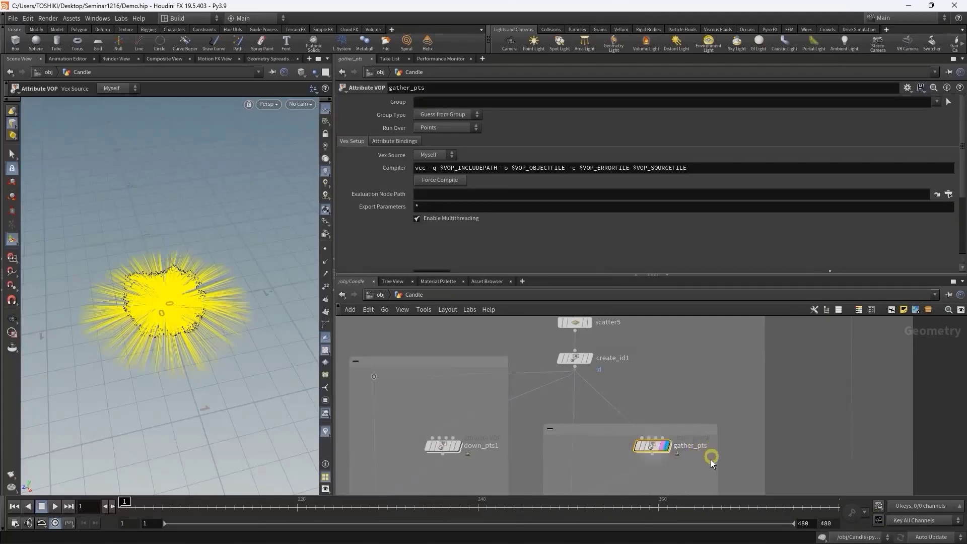
- Check gather_pts' Node Info for the 3-float dir point attribute, then hide the dir lines
scroll(711, 460, up, 3)
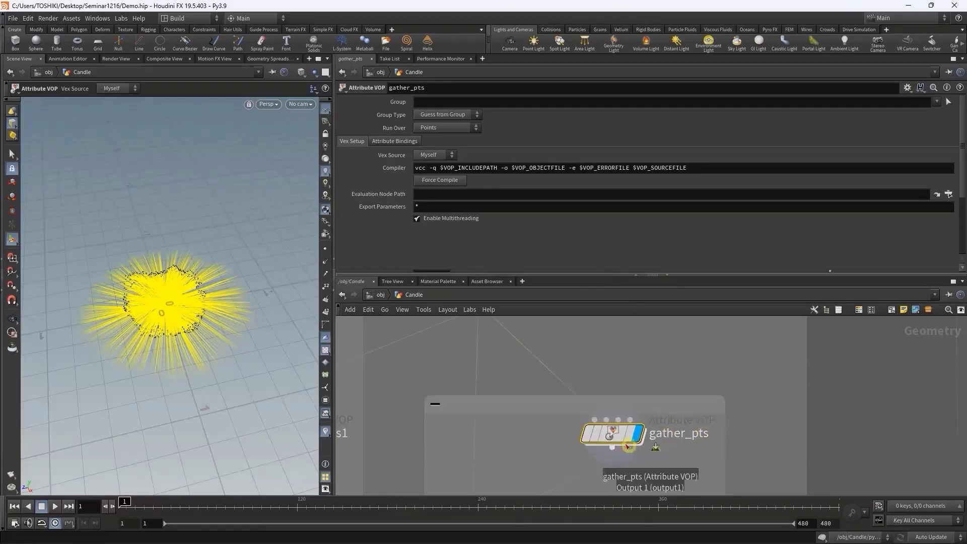
mouse_move(570, 436)
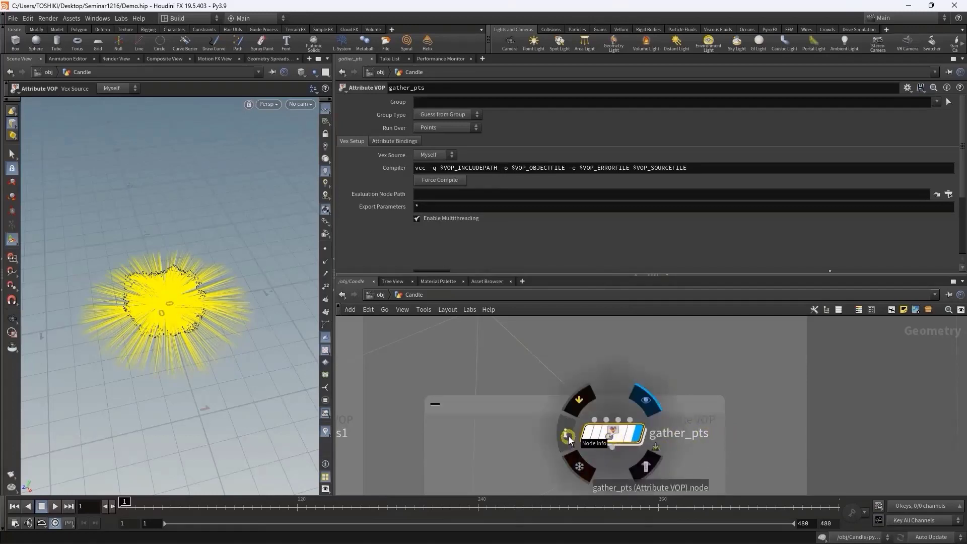
click(567, 436)
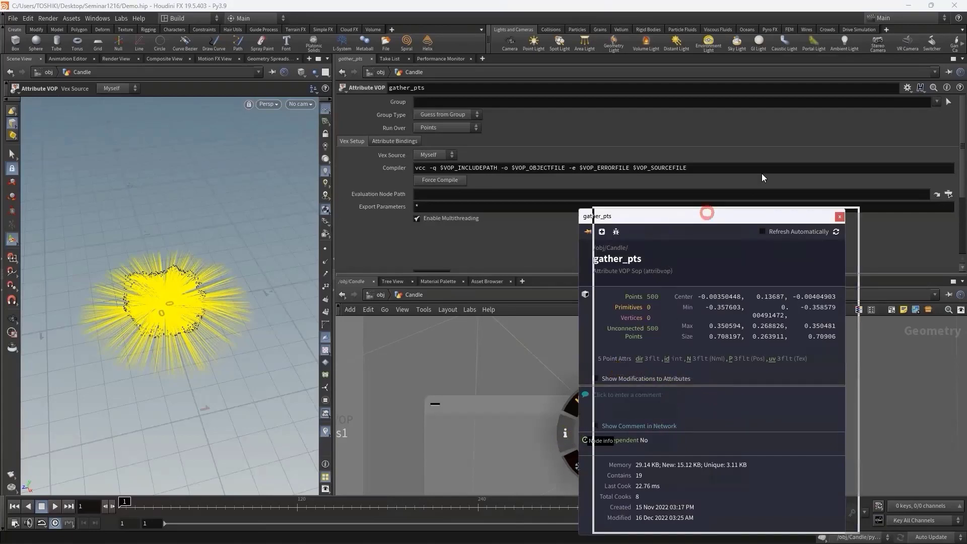
drag(675, 216, 773, 140)
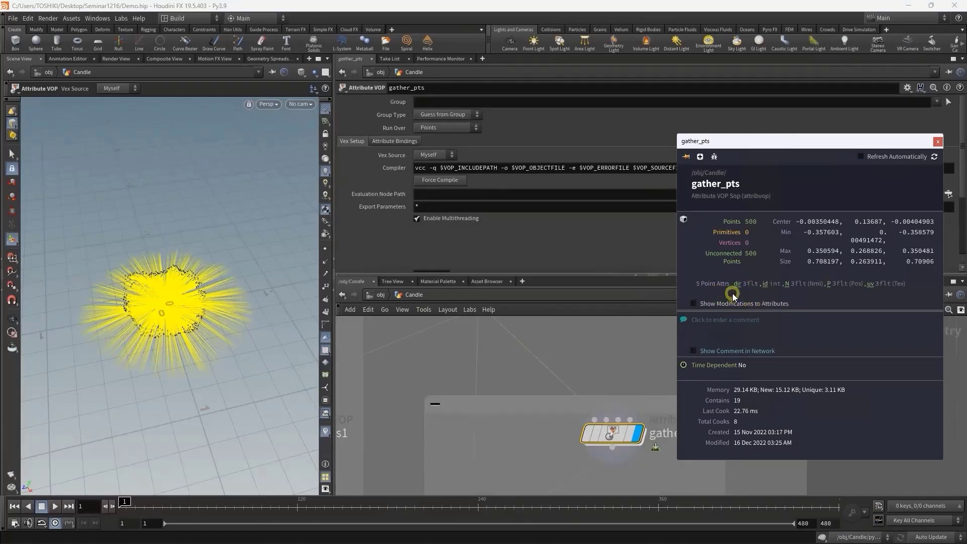
click(738, 286)
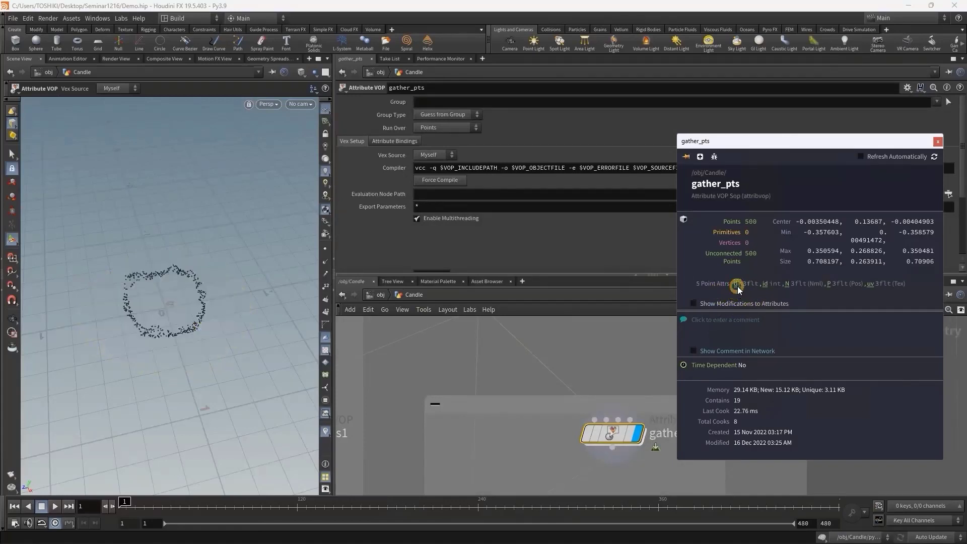
click(323, 432)
click(323, 431)
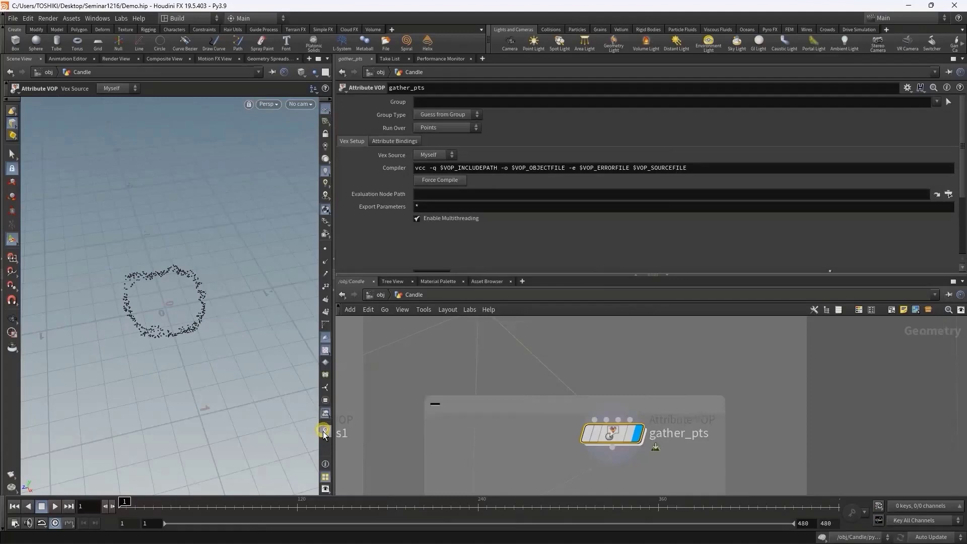
- Widen the viewport, re-enable the dir visualizer, and orbit to inspect the radiating lines
drag(333, 406, 370, 403)
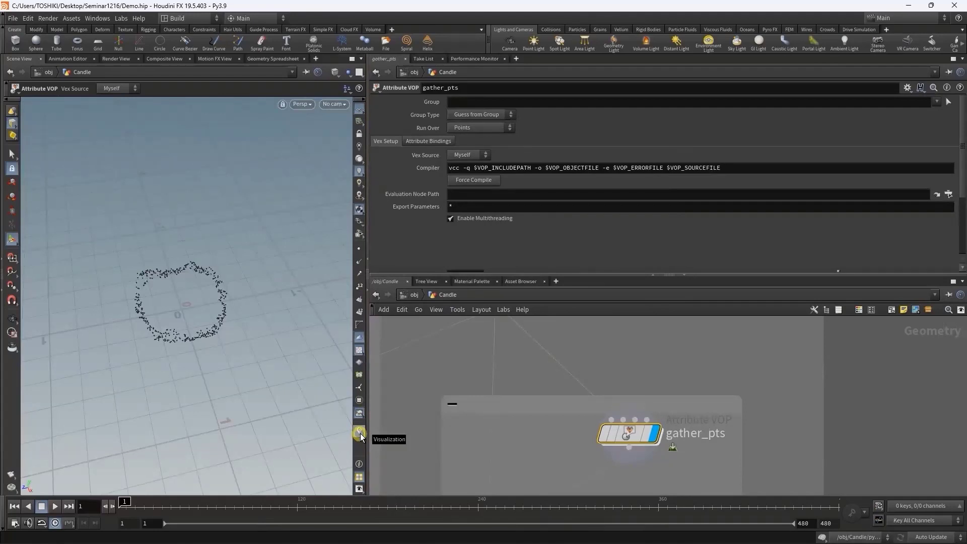
click(359, 432)
click(360, 434)
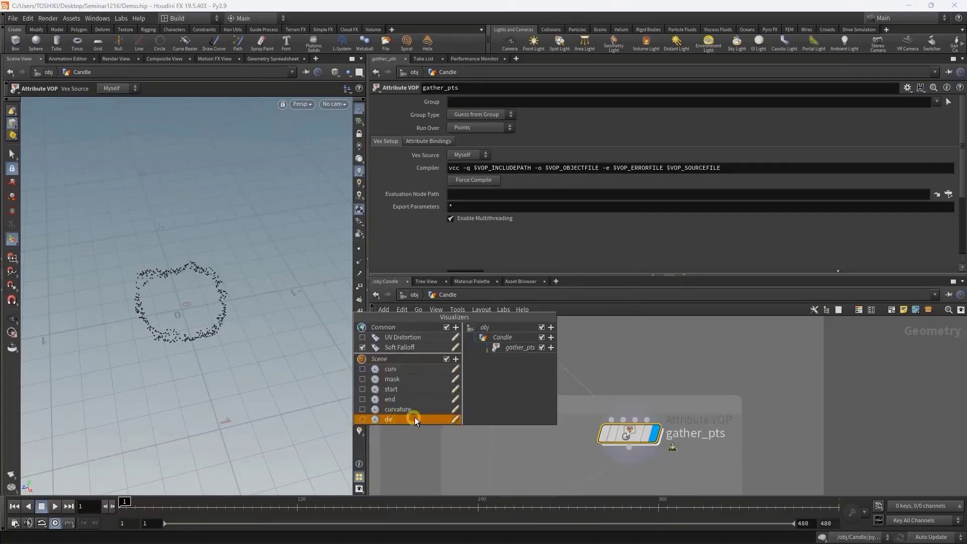
click(363, 420)
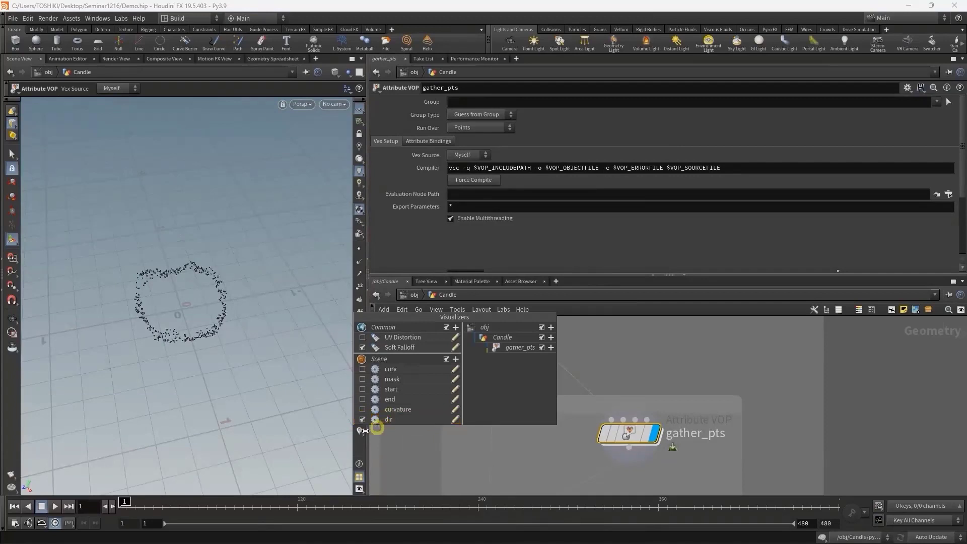
click(359, 433)
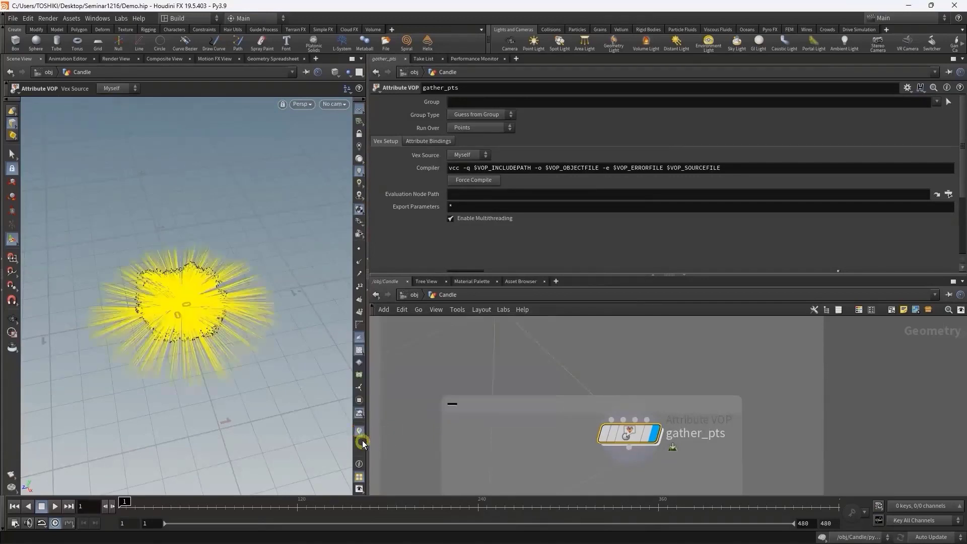
click(358, 429)
scroll(209, 363, up, 3)
alt+drag(216, 400, 150, 422)
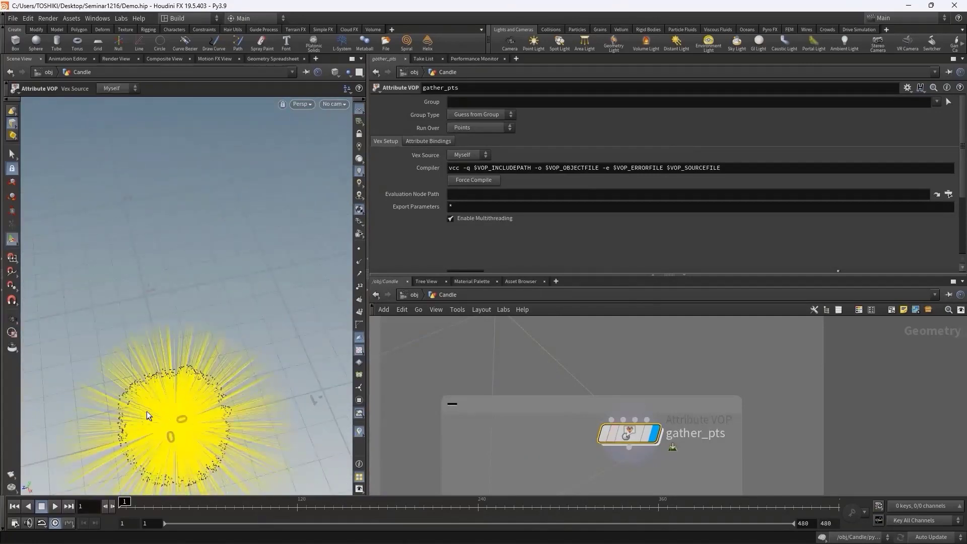
alt+drag(146, 415, 155, 375)
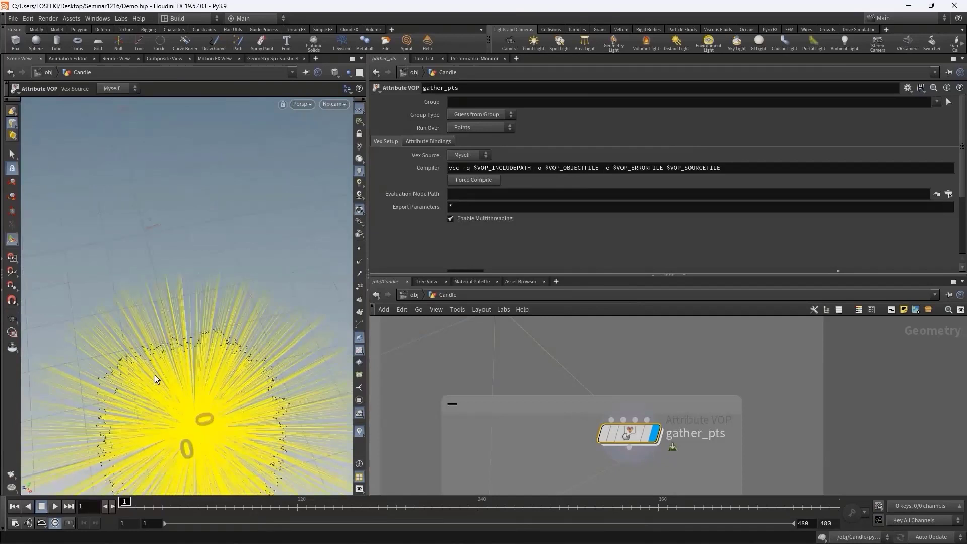
scroll(226, 399, down, 5)
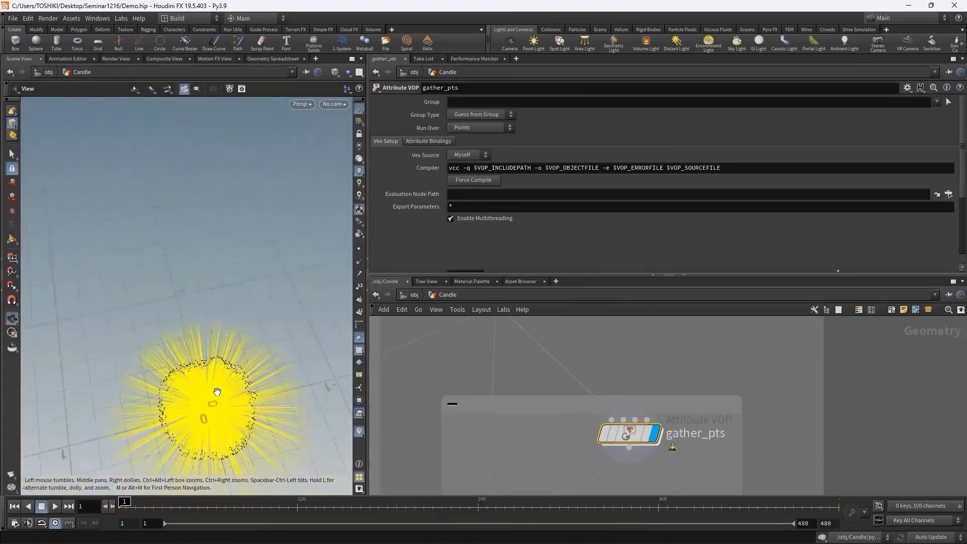
- Enter gather_pts's VEX network and move the center parameter node up beside normalize1
double_click(605, 434)
click(582, 379)
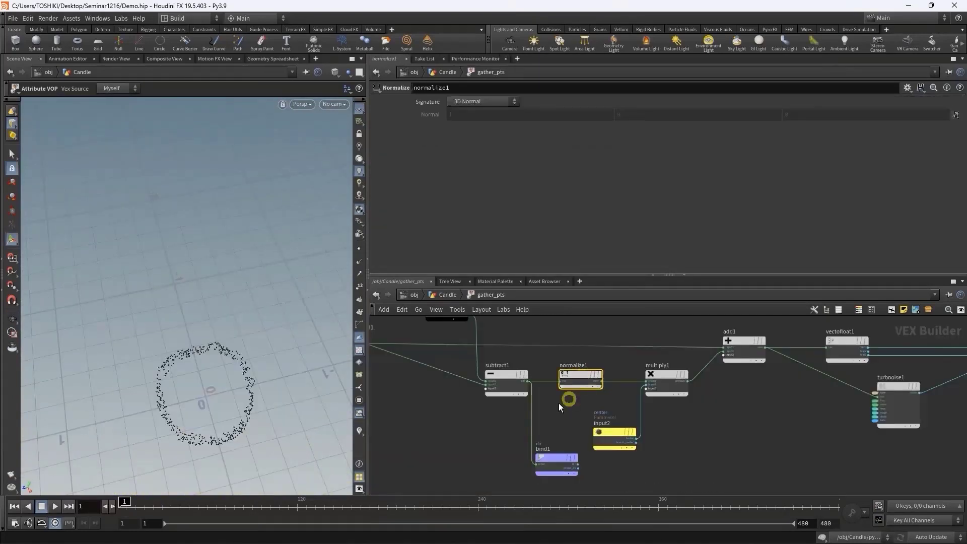
drag(569, 385, 573, 379)
scroll(521, 434, up, 2)
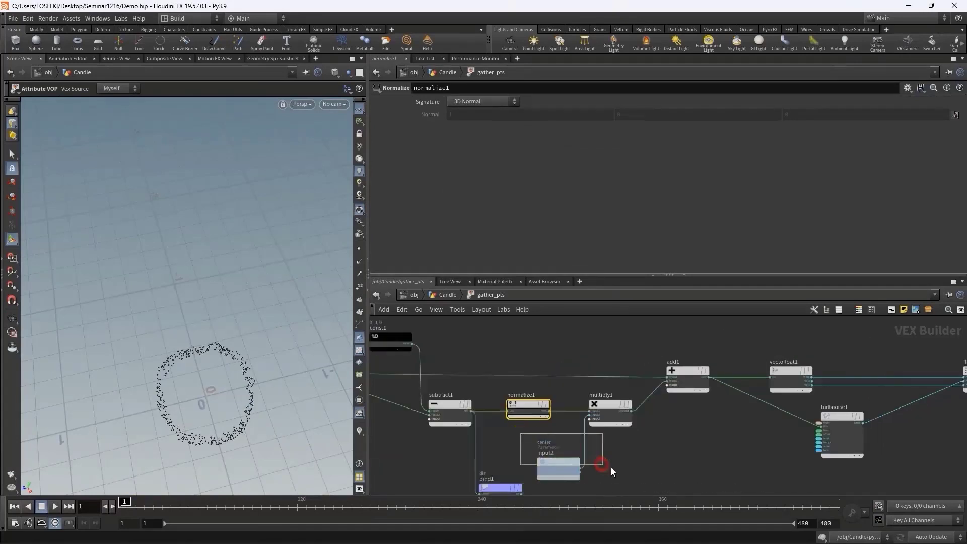
click(550, 462)
drag(537, 457, 549, 437)
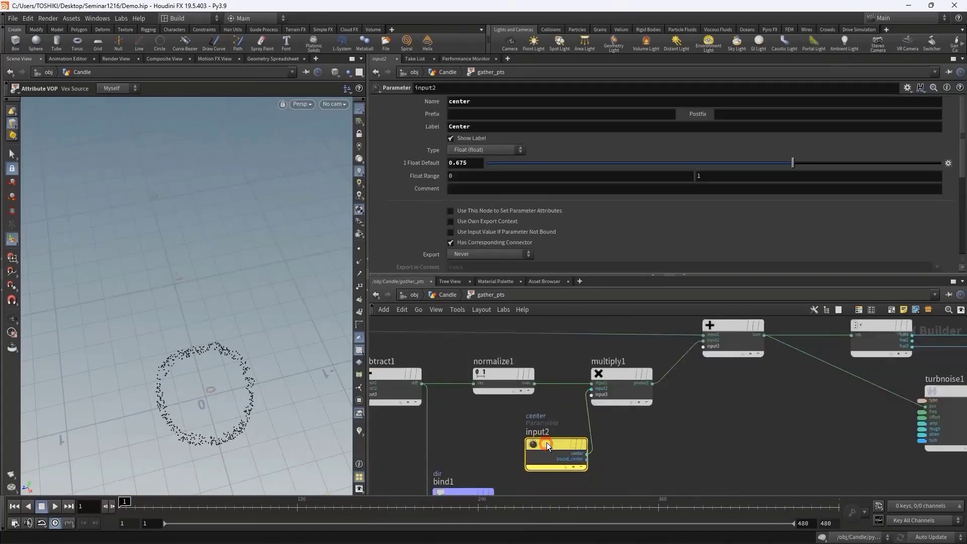
- Pan to the add1 and output nodes, tumble the point ring, and box-select the noise nodes
scroll(608, 441, down, 3)
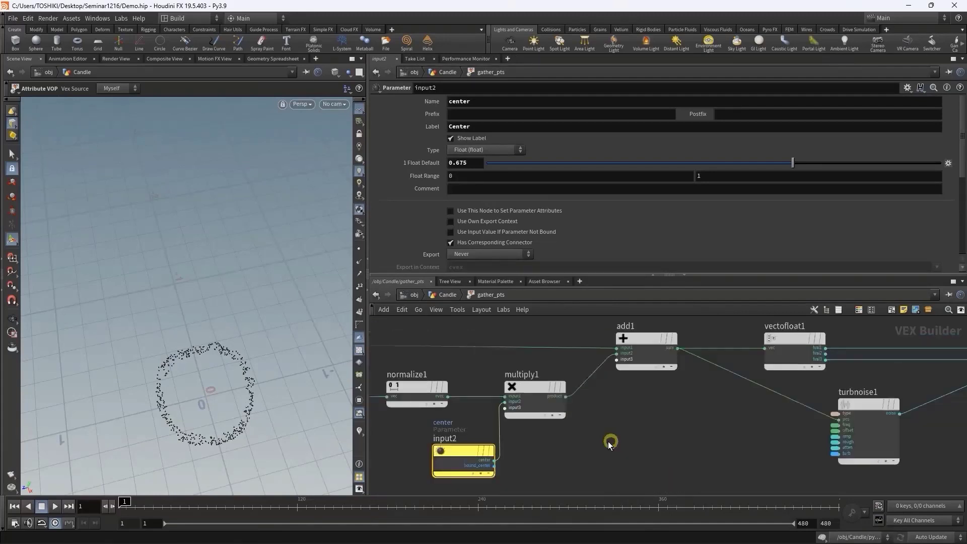
key(Down)
key(Down)
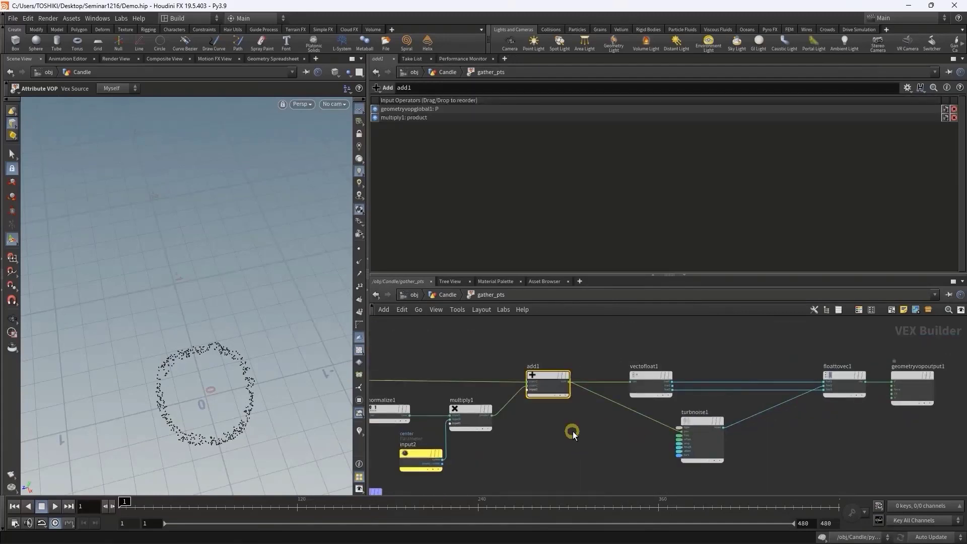
middle_drag(549, 434, 521, 439)
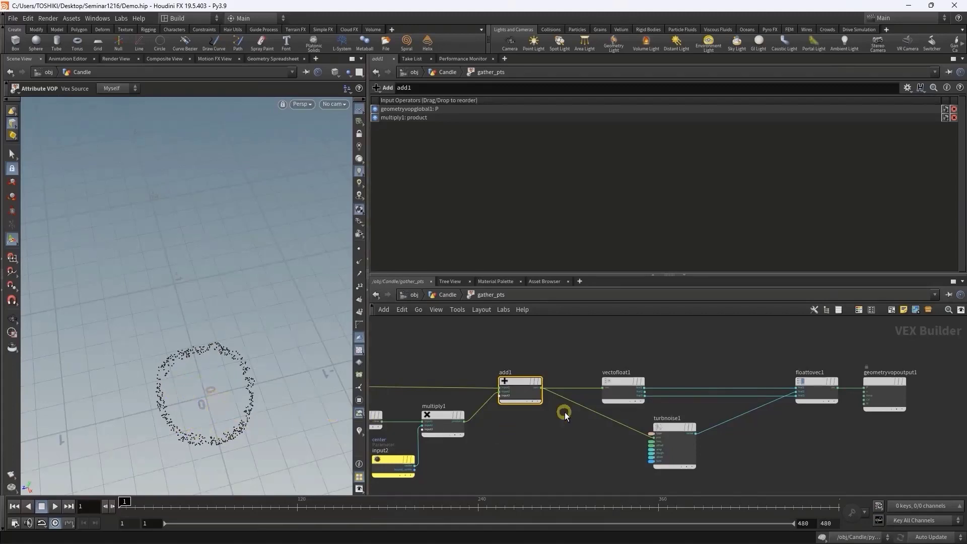
middle_drag(582, 439, 563, 436)
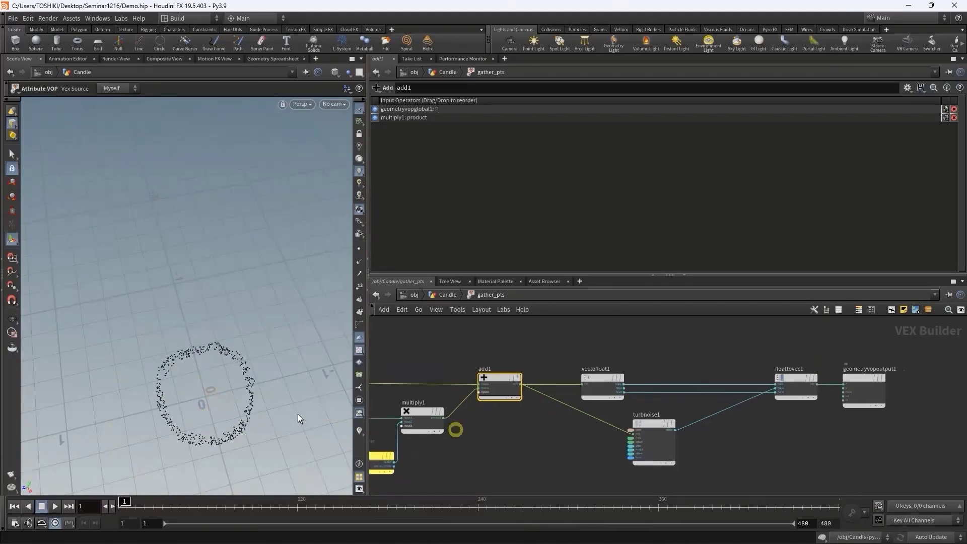
key(Escape)
drag(237, 410, 211, 333)
drag(577, 357, 803, 486)
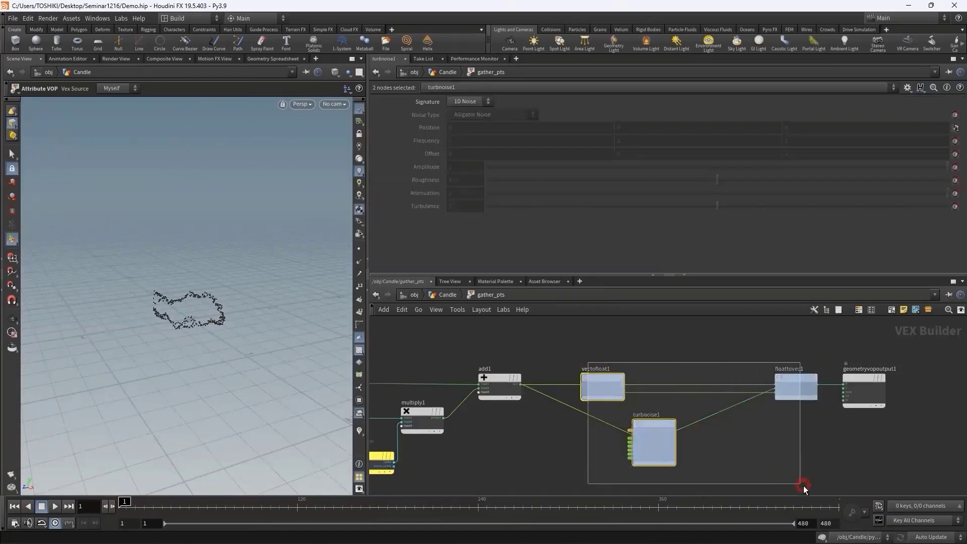
- Wire add1 directly into the output P to preview the clean point ring
drag(853, 377, 850, 343)
click(520, 376)
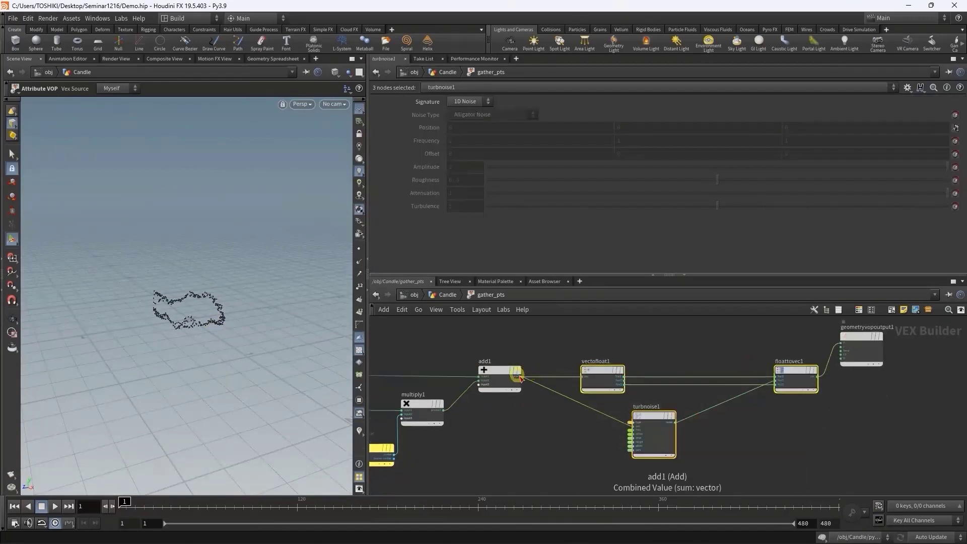
click(841, 344)
key(Escape)
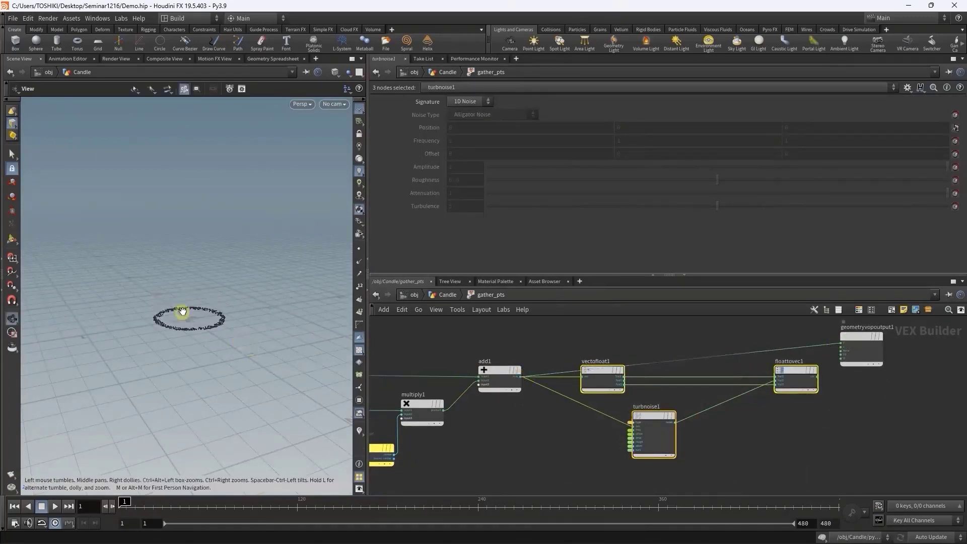
mouse_move(183, 313)
mouse_down()
mouse_move(171, 337)
mouse_move(207, 337)
mouse_move(150, 349)
mouse_up()
key(Return)
key(Escape)
key(Return)
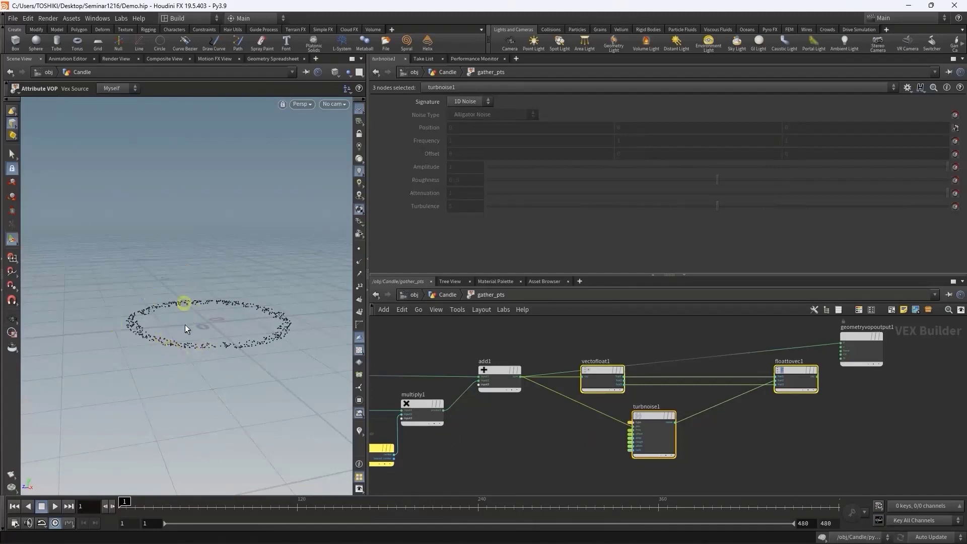
- Inspect the noise chain, selecting turbnoise1, vectofloat1 and floattovec1
click(248, 391)
click(605, 396)
scroll(640, 404, up, 1)
scroll(688, 396, up, 1)
scroll(588, 415, up, 1)
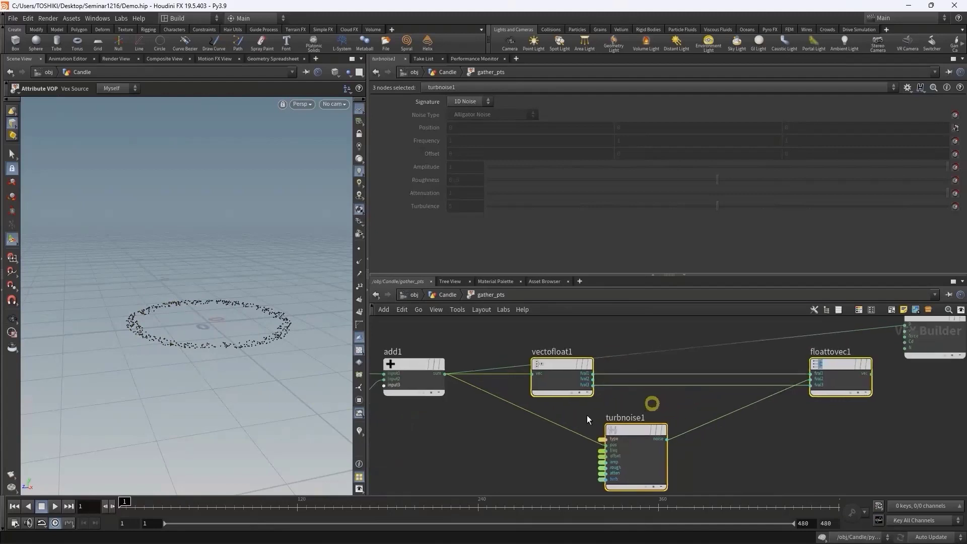
click(131, 318)
click(156, 261)
click(218, 295)
middle_drag(756, 411, 713, 406)
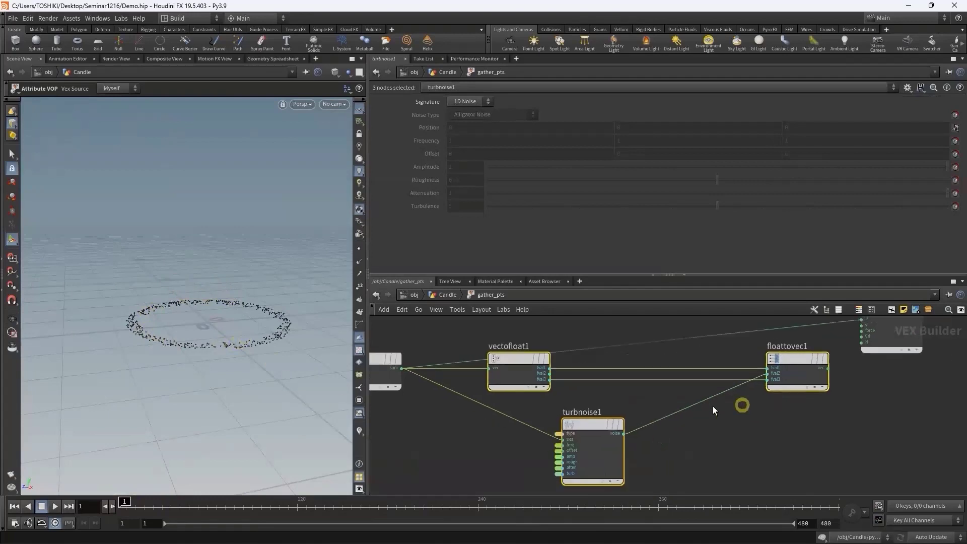
drag(470, 442, 725, 448)
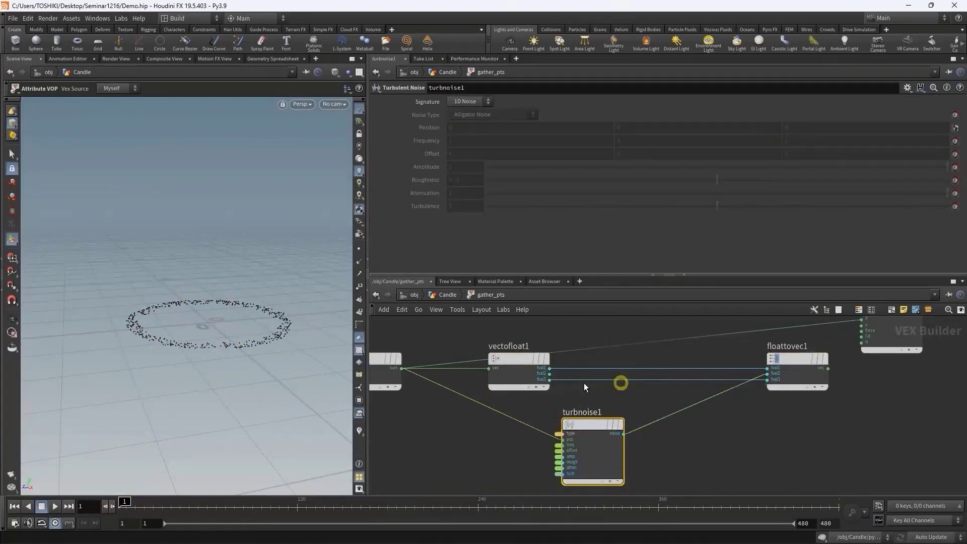
drag(525, 333, 528, 388)
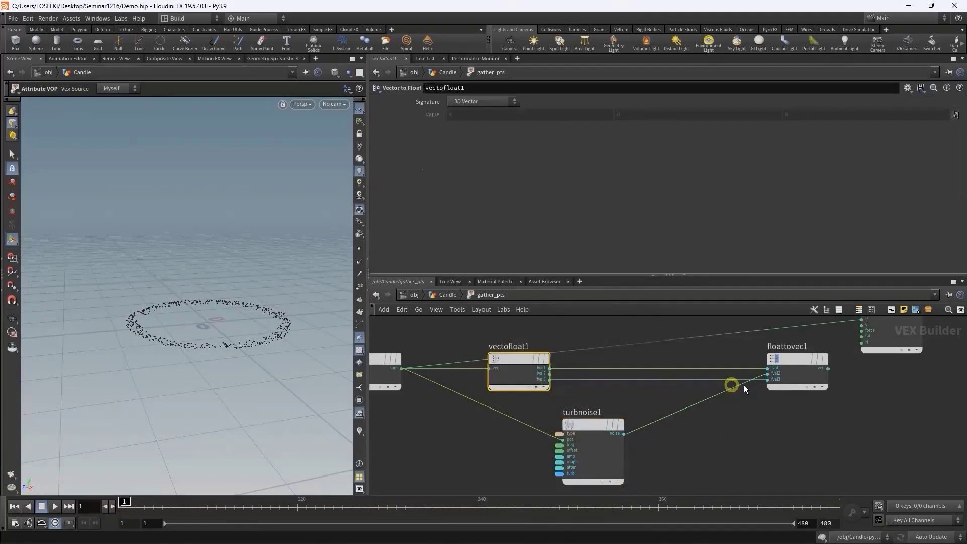
drag(793, 416, 790, 366)
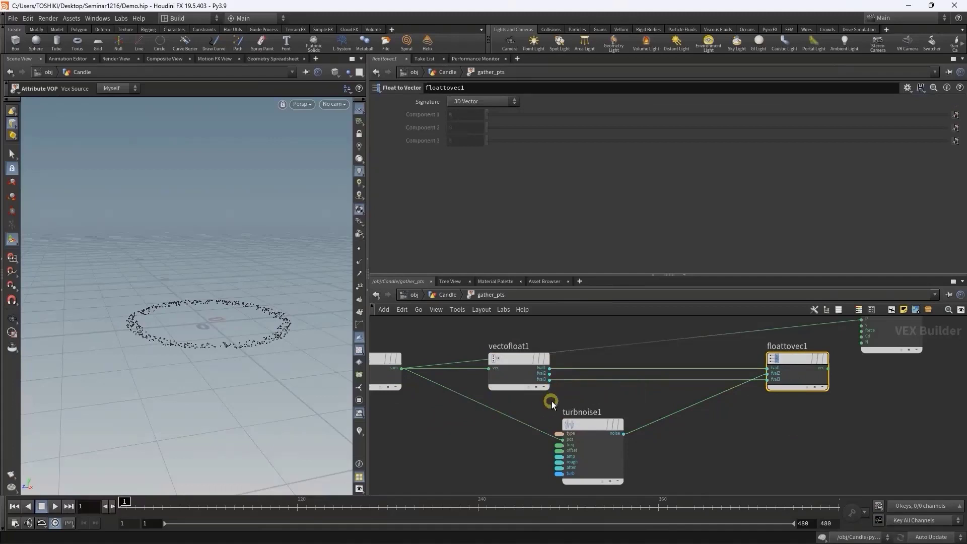
- Wire vectofloat1's fval2 into floattovec1 and floattovec1's vector into the output P
drag(550, 373, 760, 379)
click(171, 344)
middle_drag(873, 355, 802, 376)
mouse_move(811, 335)
mouse_down()
mouse_move(856, 358)
mouse_move(877, 411)
mouse_up()
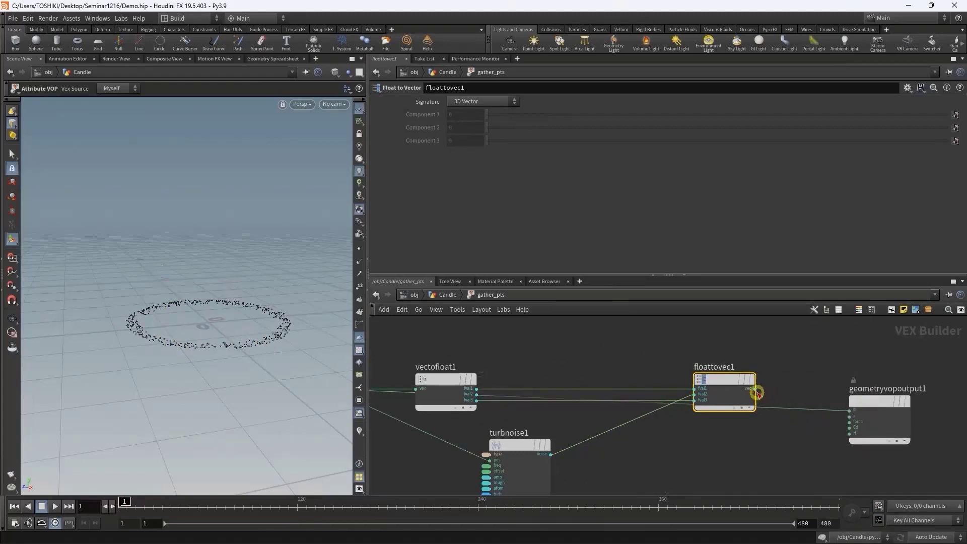
mouse_move(757, 394)
mouse_down()
mouse_move(853, 396)
mouse_move(866, 381)
mouse_up()
- Inspect the noise-distorted point ring and return to the /obj/Candle network
key(Escape)
mouse_move(190, 333)
mouse_down()
mouse_move(261, 323)
mouse_move(140, 294)
mouse_up()
key(Return)
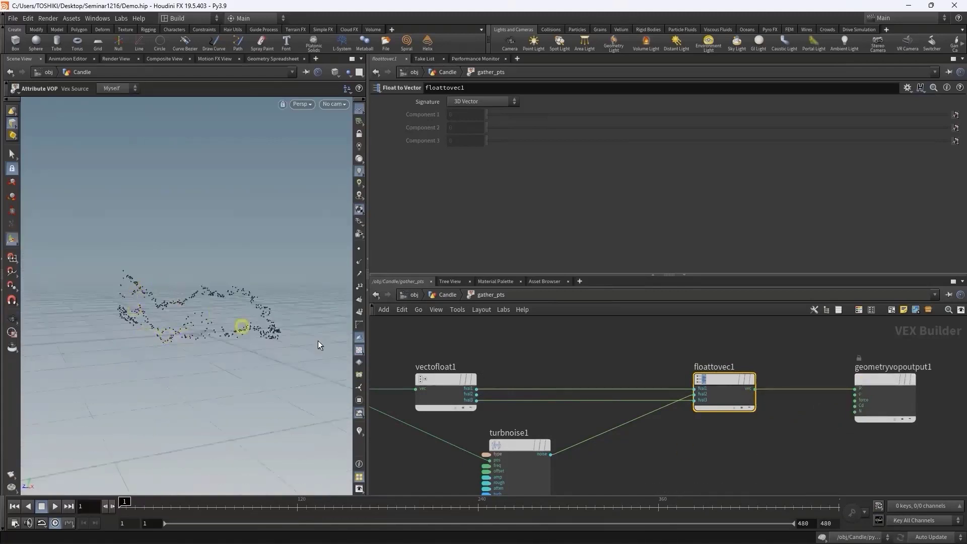
click(442, 298)
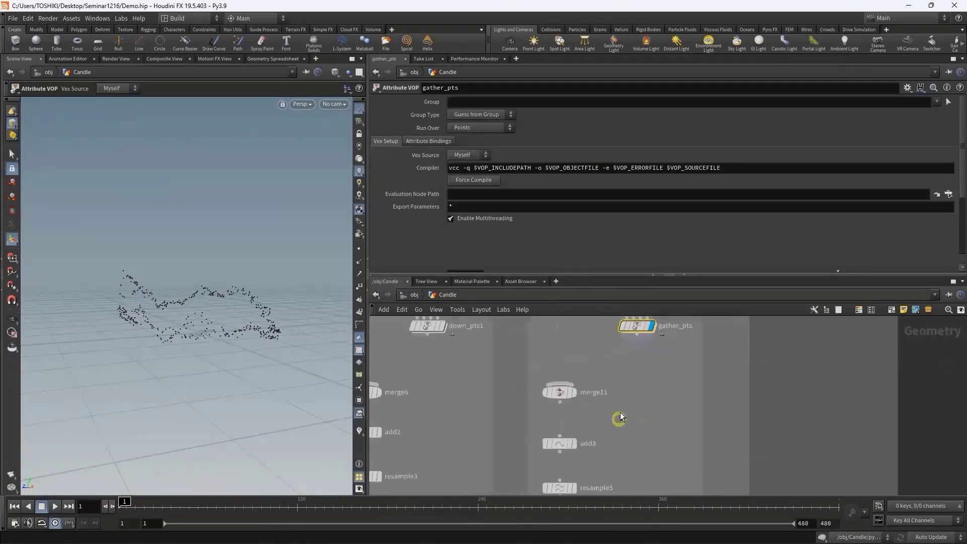
- Display add3's radial line ring and tumble around it from several angles
middle_drag(580, 488, 590, 393)
click(575, 432)
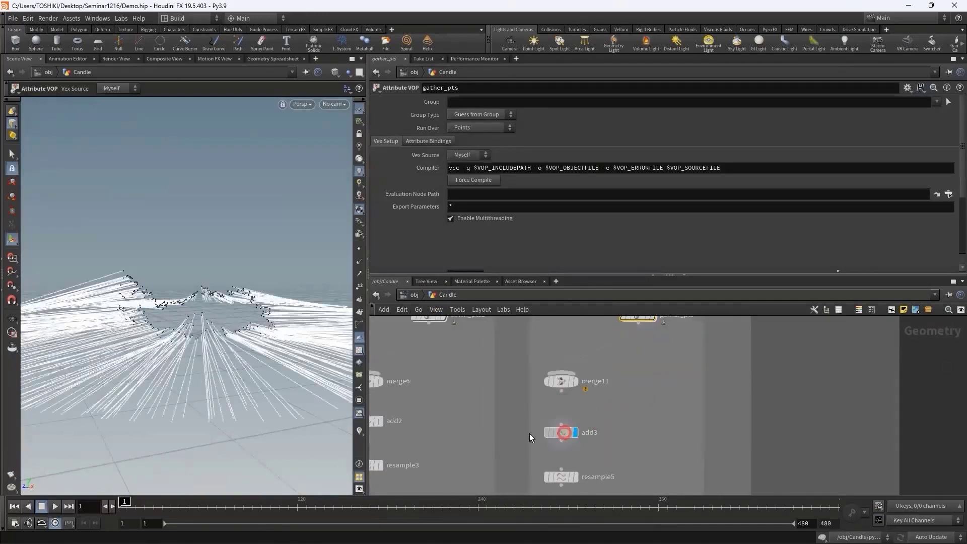
drag(235, 375, 162, 402)
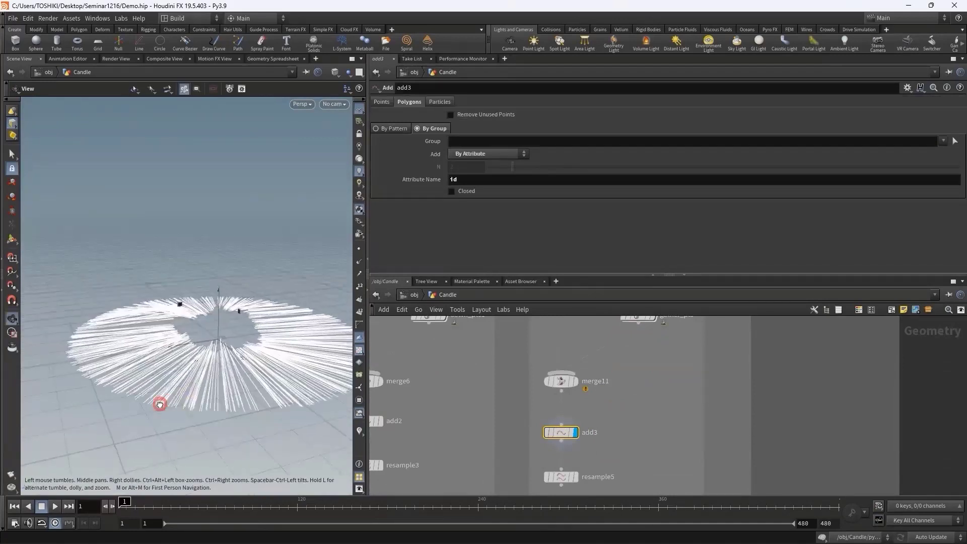
key(Return)
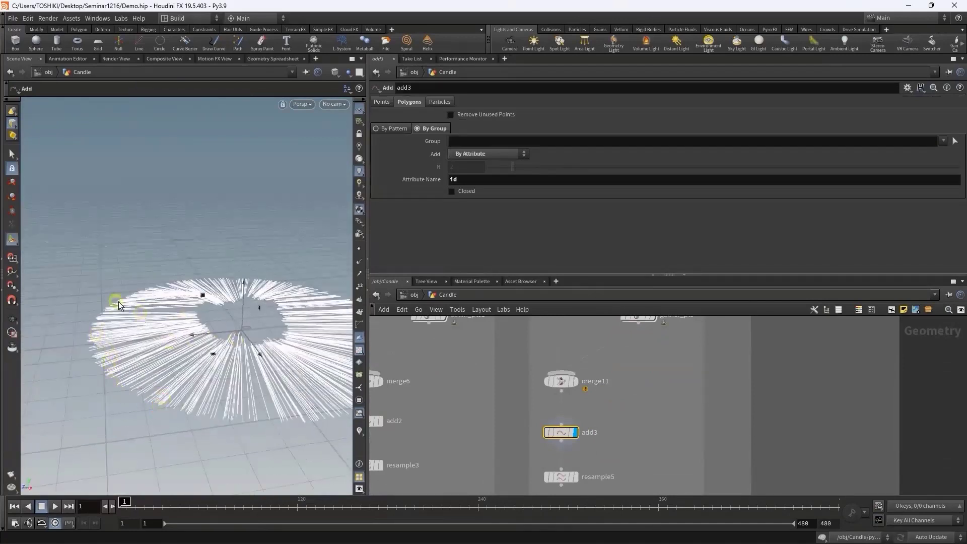
drag(258, 318, 128, 342)
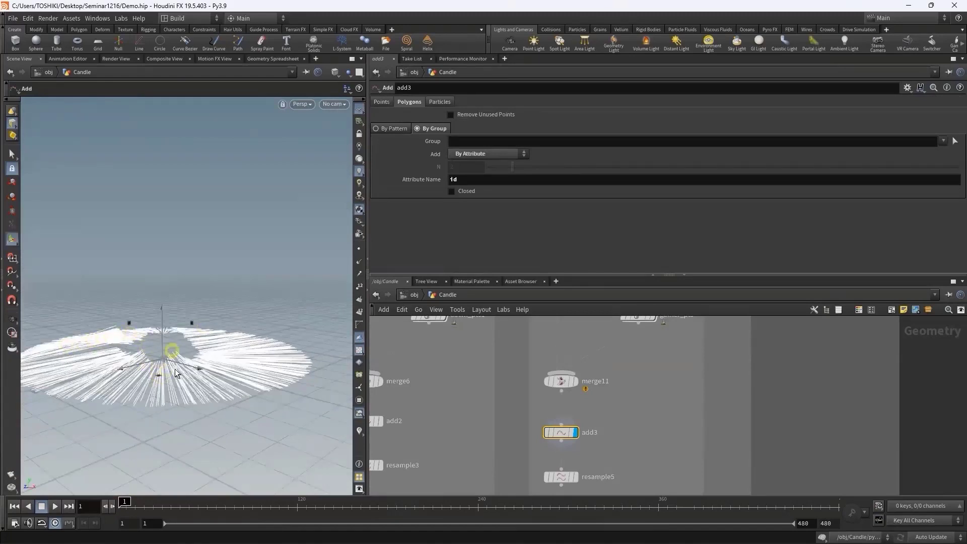
key(Escape)
mouse_move(178, 373)
mouse_down()
mouse_move(173, 350)
mouse_move(189, 346)
mouse_move(191, 368)
mouse_up()
right_drag(192, 369, 208, 316)
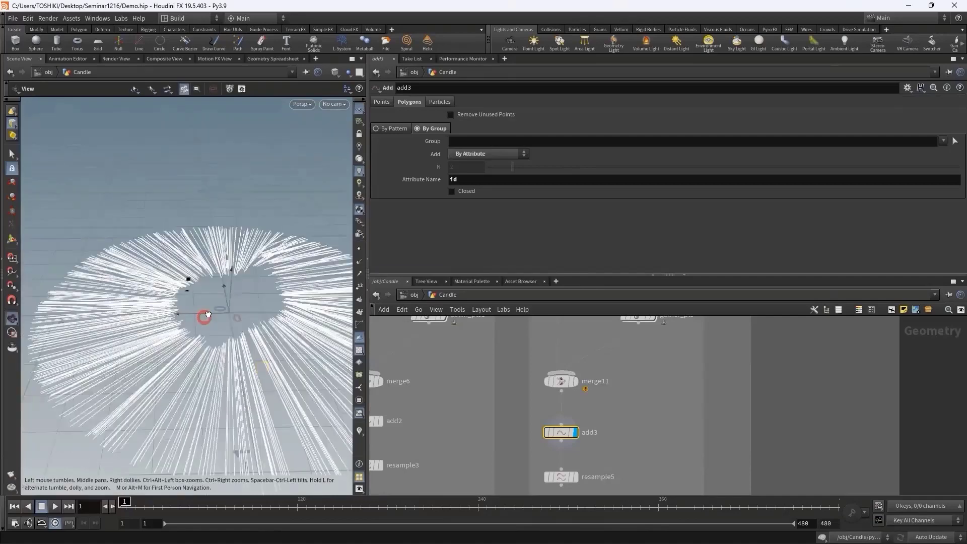
drag(208, 315, 202, 274)
key(Return)
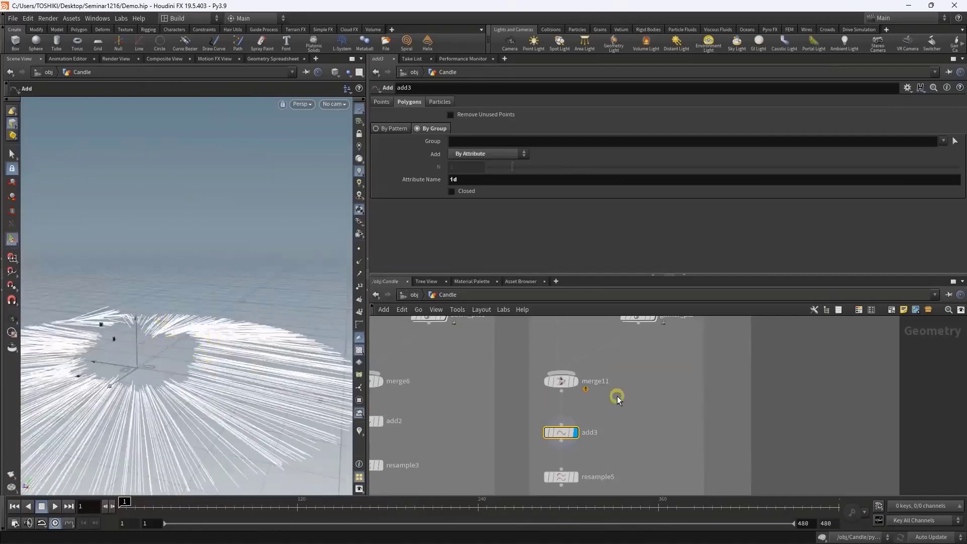
- Pan the network editor down to the resample5, connectivity2 and for-each loop nodes
scroll(618, 396, down, 3)
middle_drag(622, 433, 621, 331)
scroll(621, 330, up, 3)
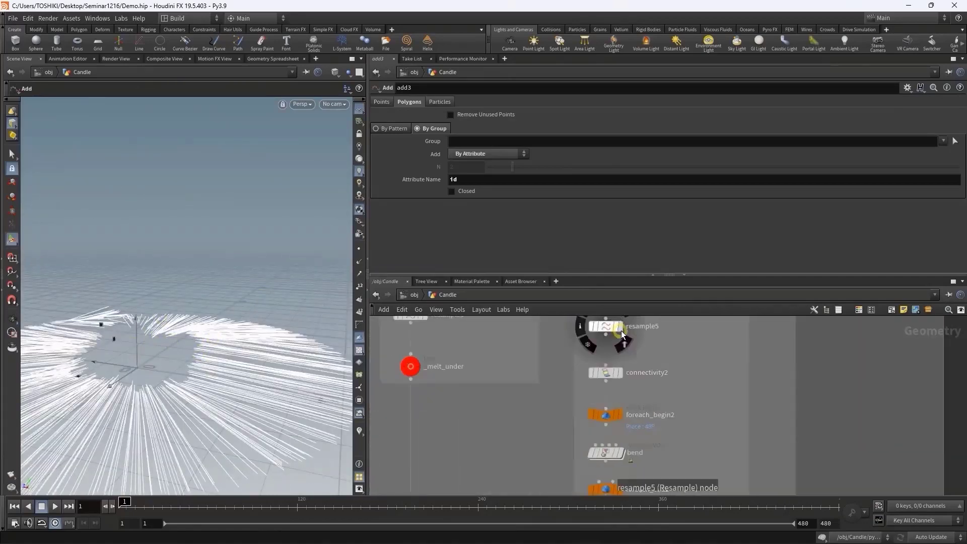
- Display resample5's evenly resampled strand ring, orbit it, and enlarge the network pane
click(610, 329)
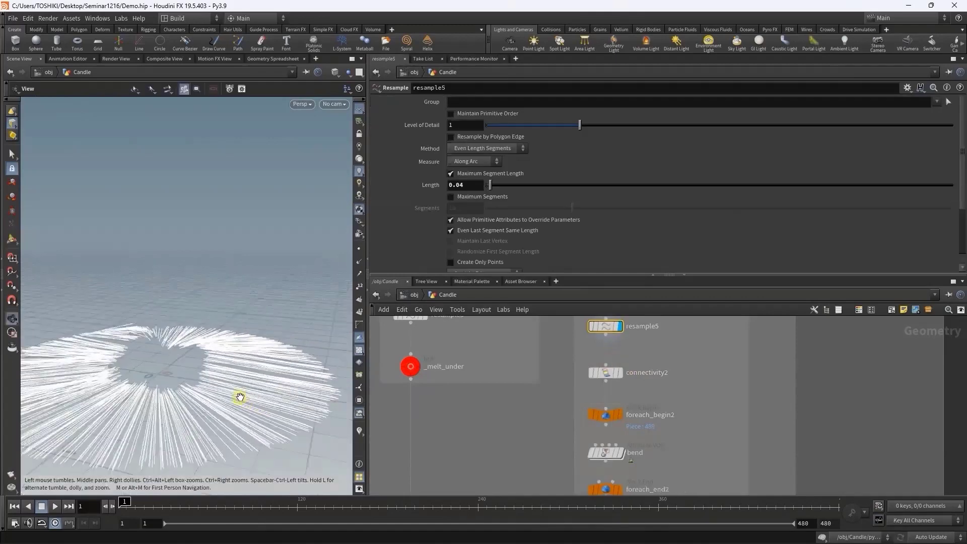
drag(240, 398, 162, 324)
key(Return)
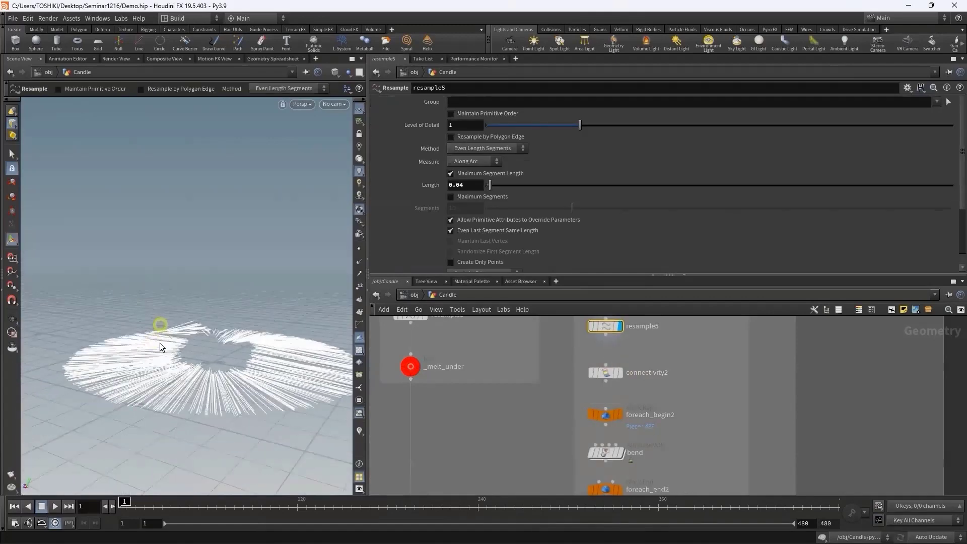
drag(167, 376, 205, 385)
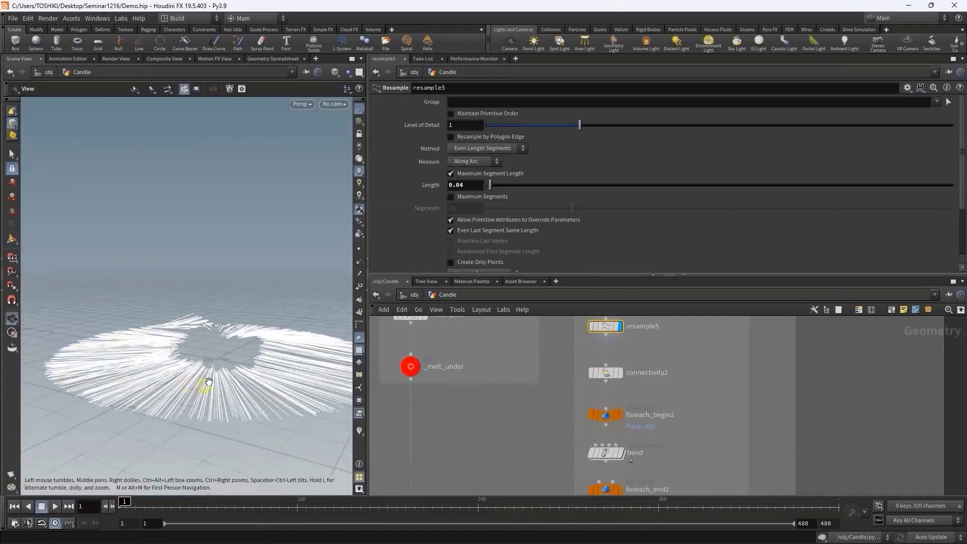
mouse_move(195, 393)
right_down()
mouse_move(187, 371)
mouse_move(270, 393)
right_up()
key(Escape)
mouse_move(270, 392)
mouse_down()
mouse_move(265, 378)
mouse_move(187, 361)
mouse_up()
key(Return)
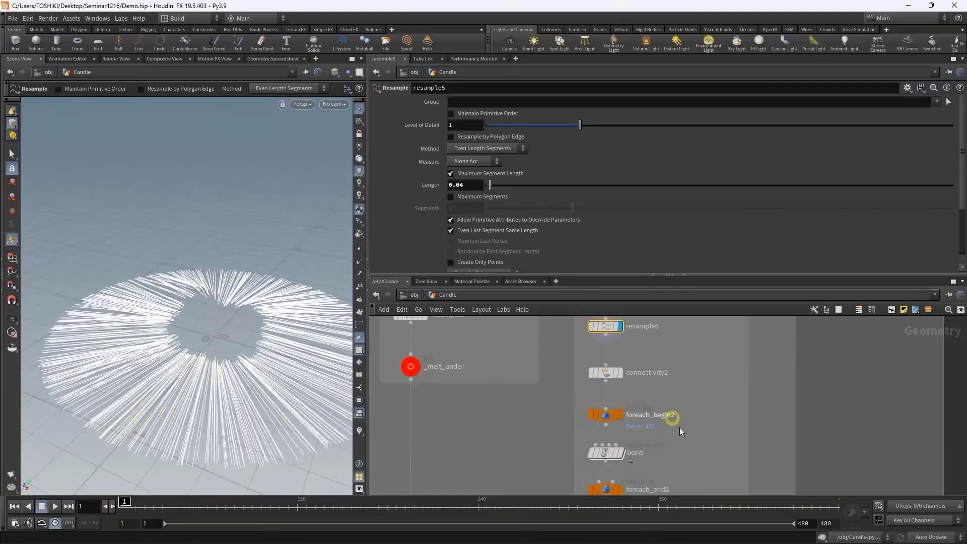
drag(624, 276, 626, 214)
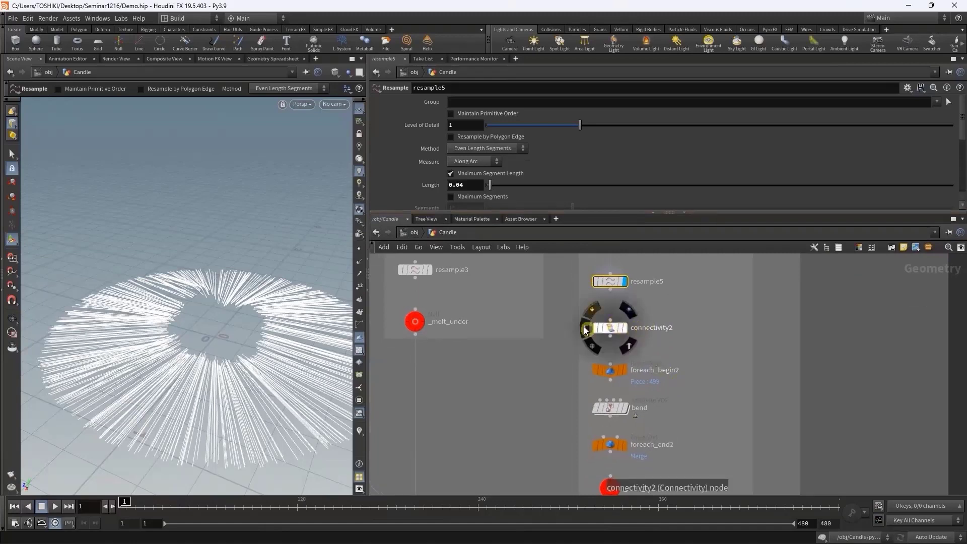
- Inspect connectivity2 and the foreach_begin2, bend and foreach_end2 loop nodes
click(602, 327)
scroll(705, 339, down, 2)
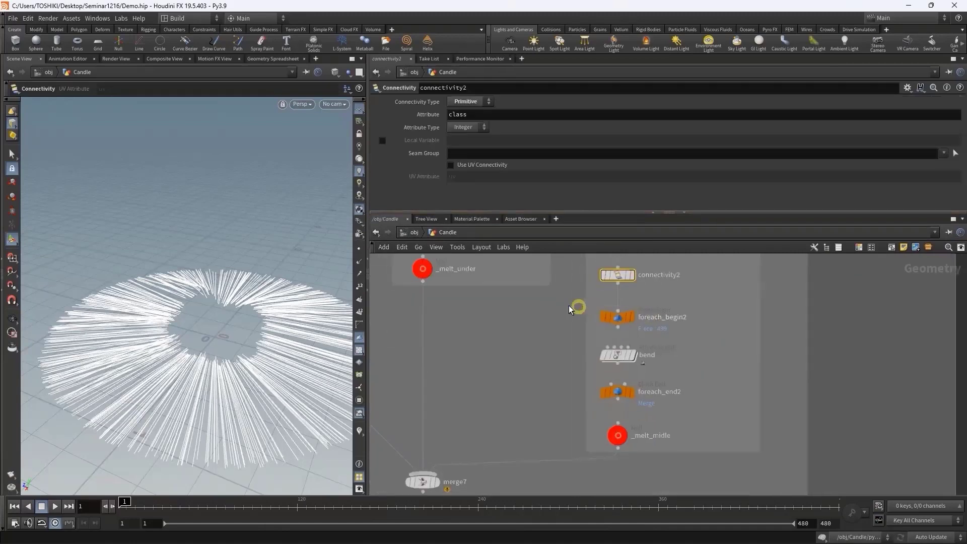
drag(569, 305, 675, 409)
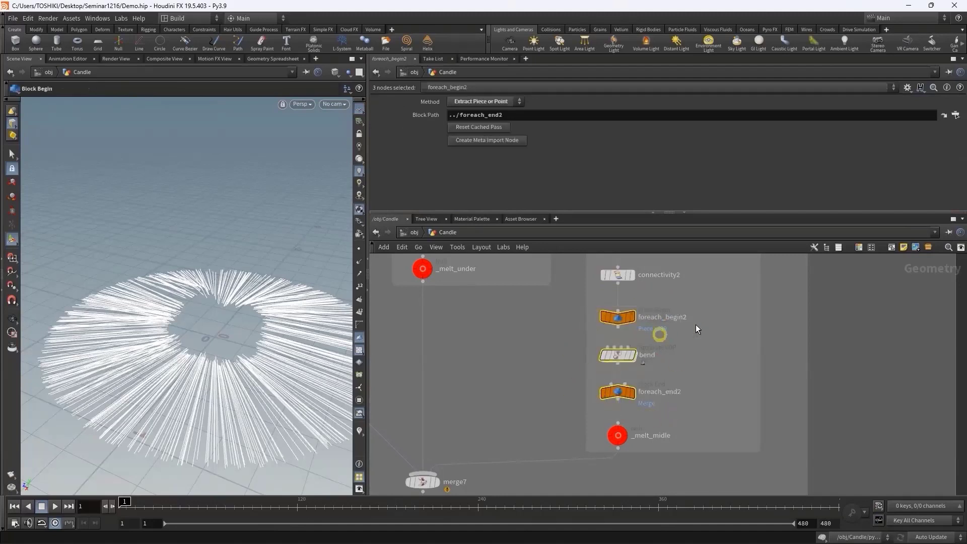
scroll(696, 332, up, 1)
scroll(669, 386, up, 3)
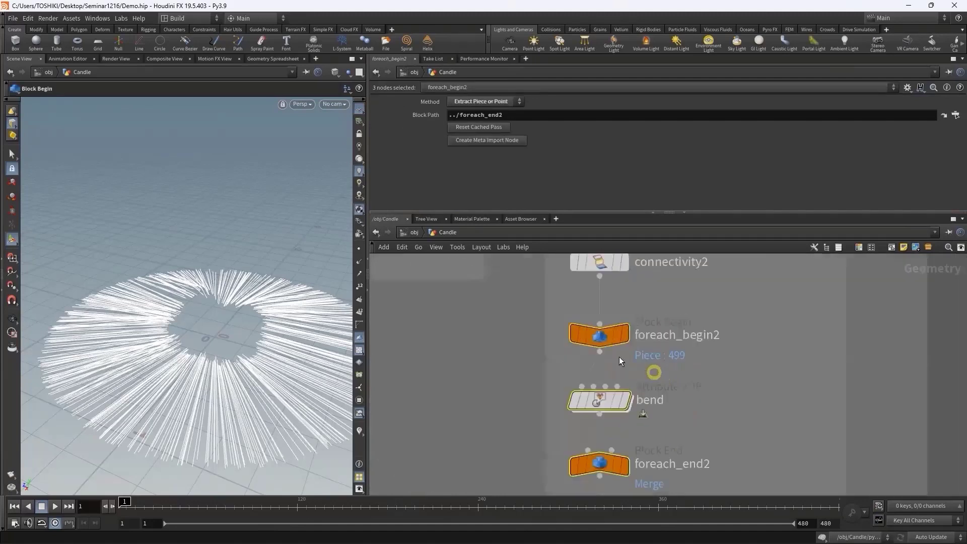
click(600, 335)
scroll(707, 368, down, 1)
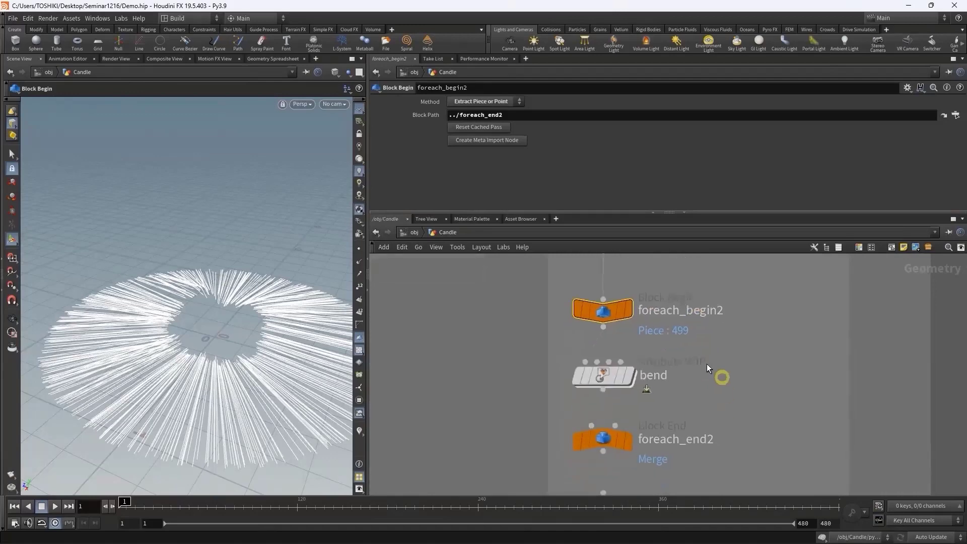
- Display the loop output, compare begin and end settings, and keep foreach_begin2's name unchanged
click(636, 450)
click(625, 309)
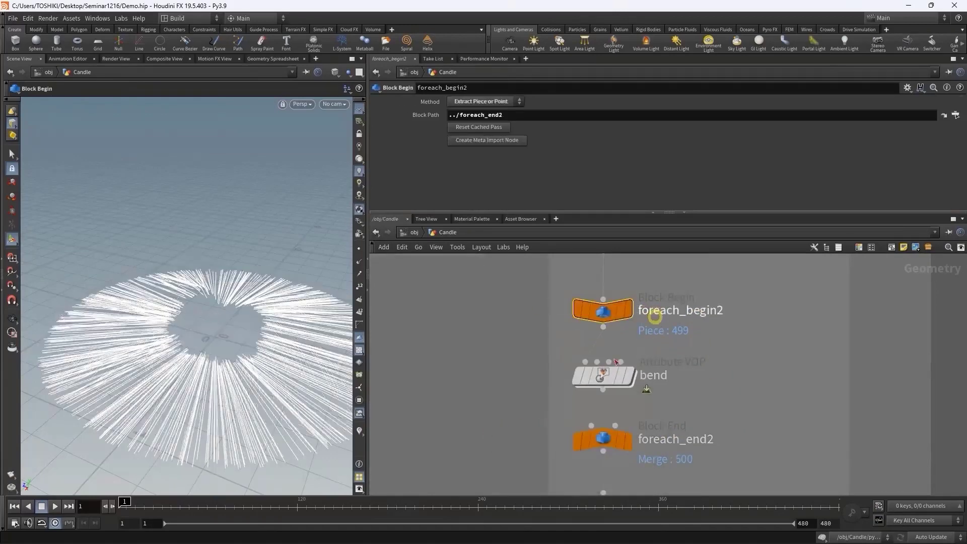
click(675, 464)
click(554, 450)
click(689, 451)
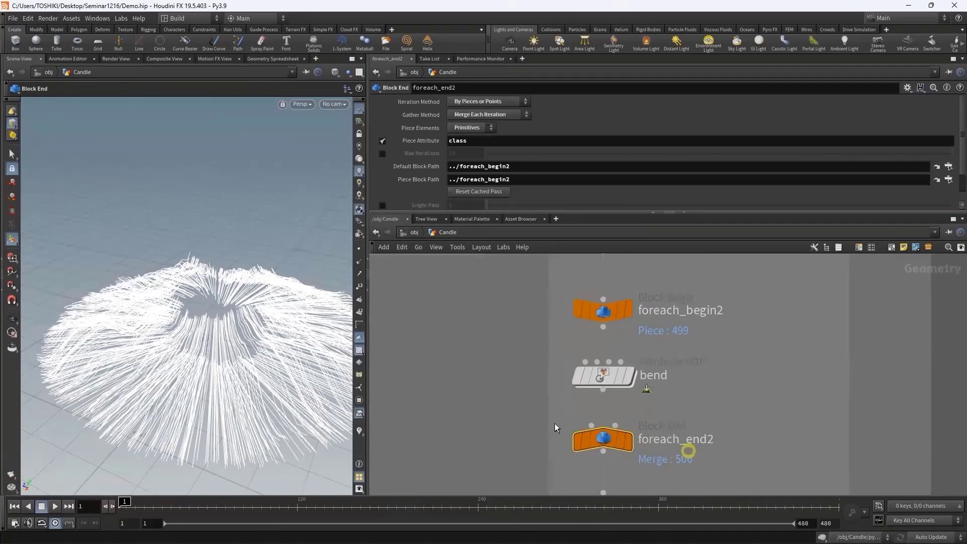
click(649, 415)
click(693, 319)
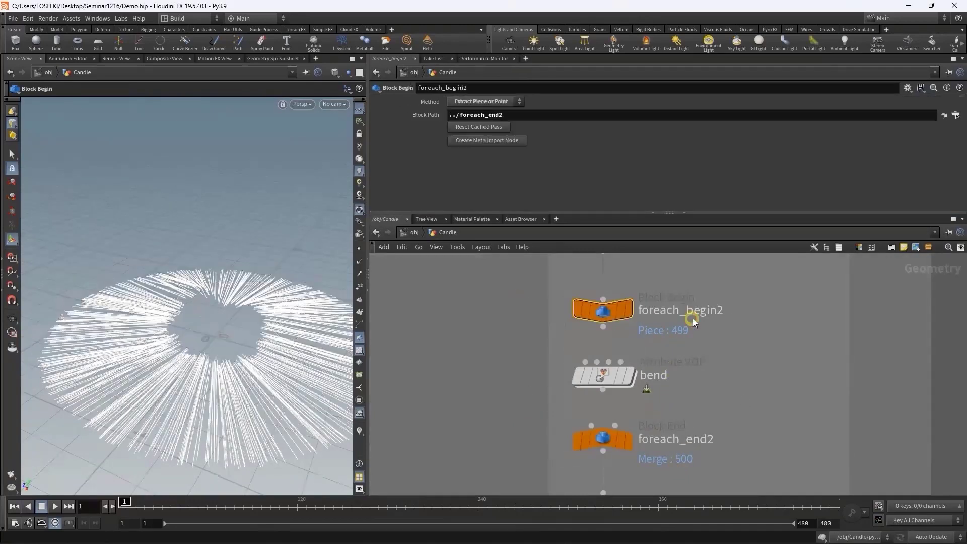
double_click(672, 312)
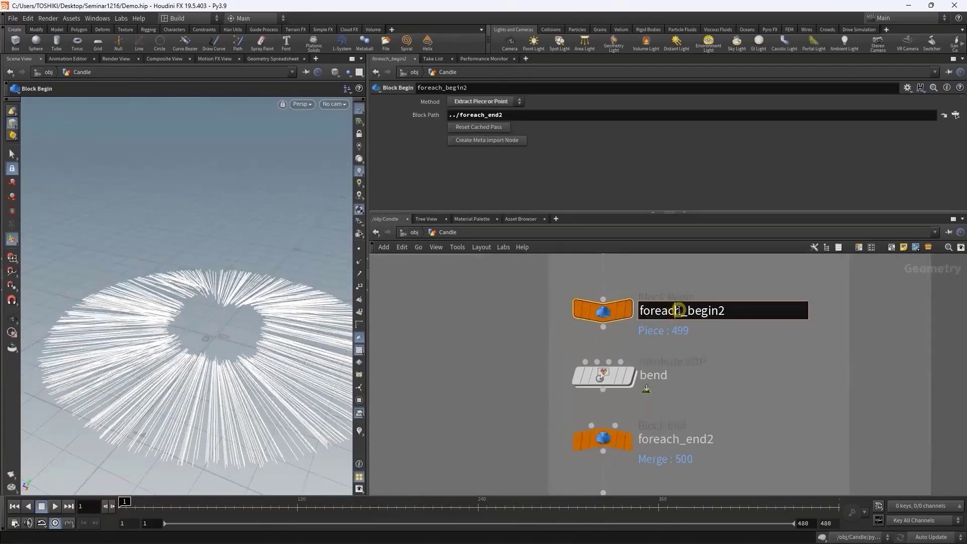
drag(682, 311, 636, 310)
click(767, 361)
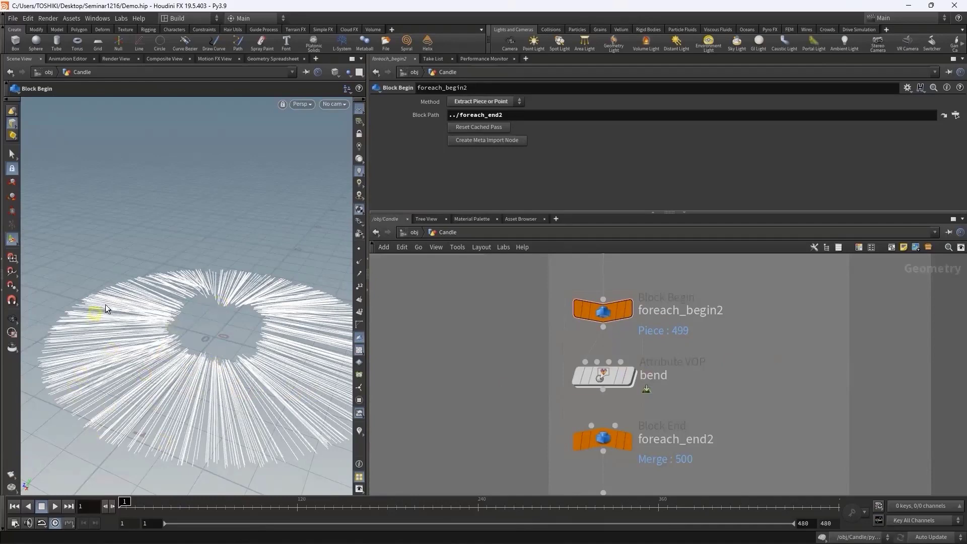
- Orbit the strand ring, then display connectivity2's class-attribute output
key(Escape)
mouse_move(116, 352)
mouse_down()
mouse_move(119, 335)
mouse_move(144, 338)
mouse_move(87, 336)
mouse_up()
key(Return)
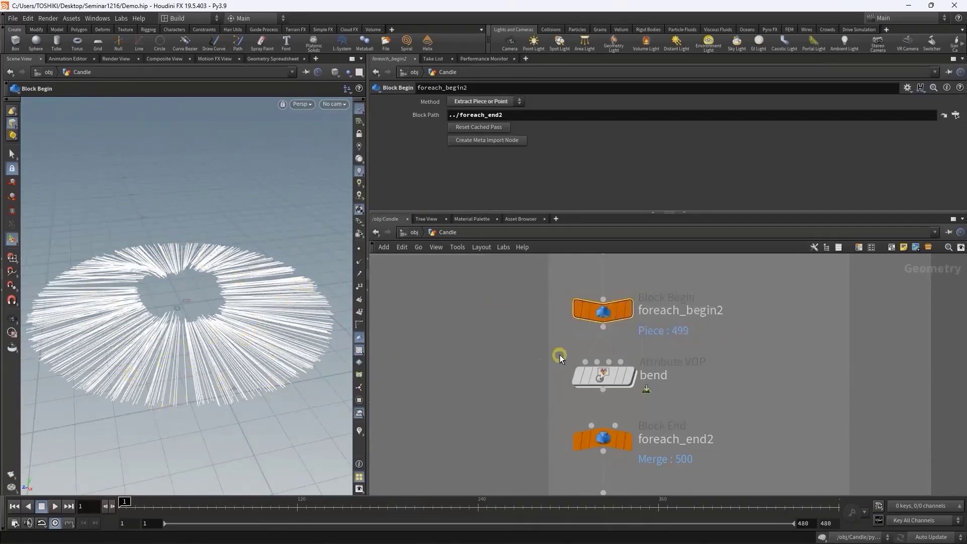
scroll(600, 354, up, 1)
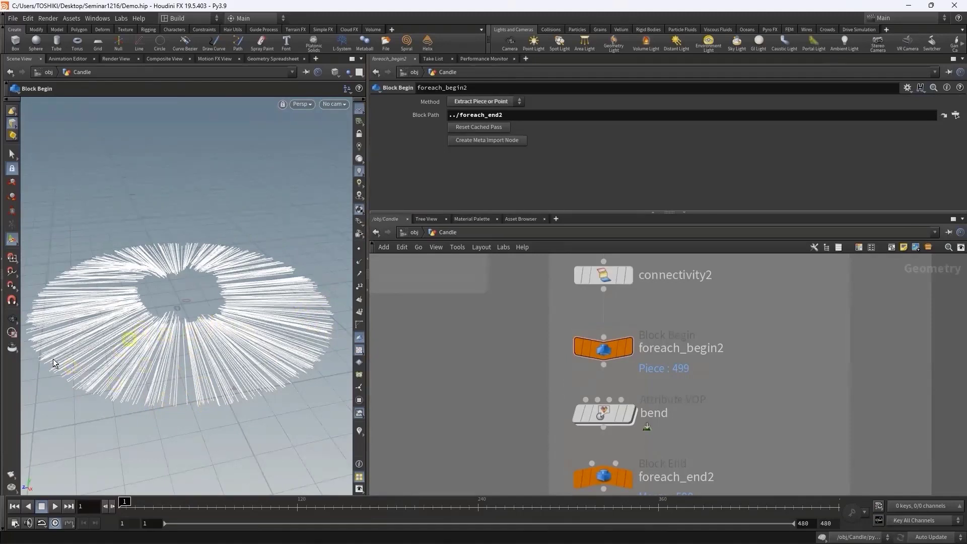
key(Escape)
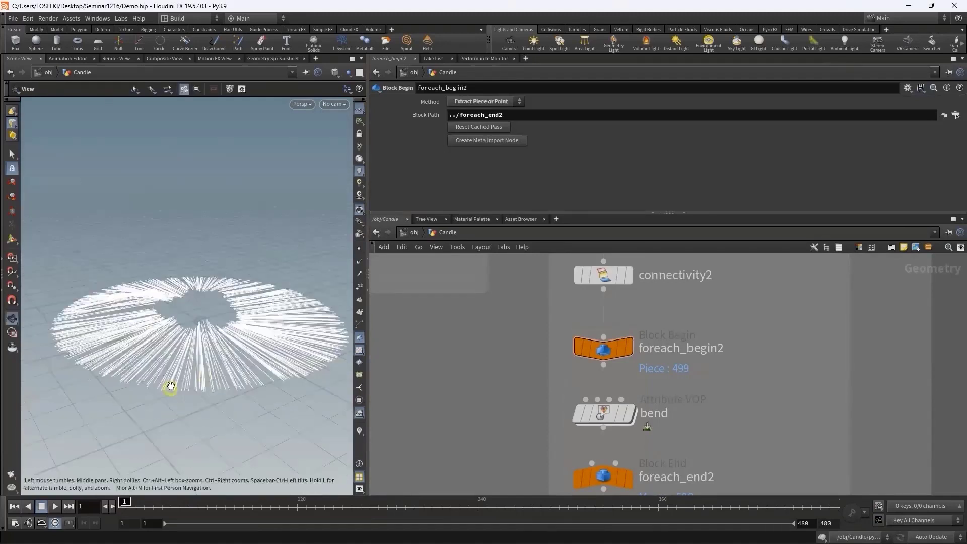
mouse_move(170, 384)
mouse_down()
mouse_move(170, 371)
mouse_move(146, 388)
mouse_move(206, 302)
mouse_up()
key(Return)
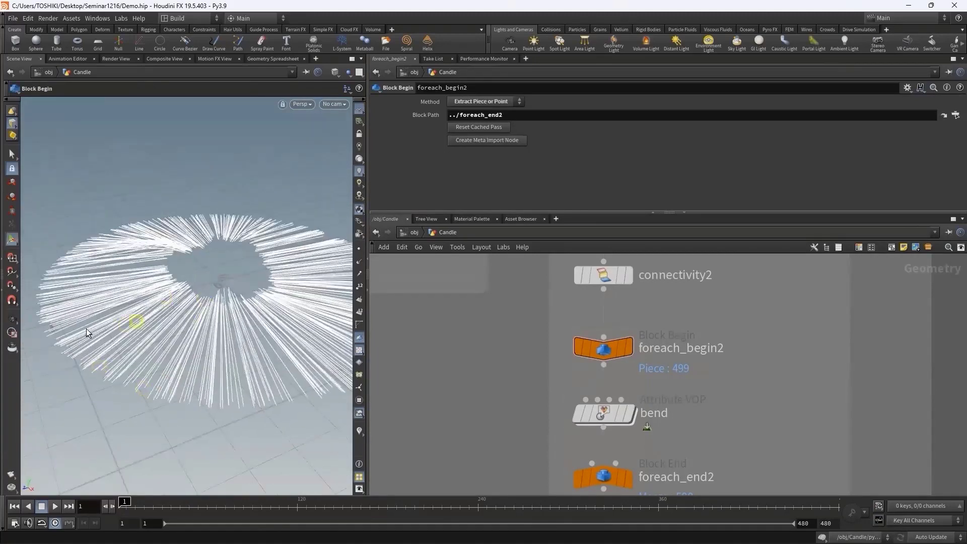
drag(238, 272, 201, 285)
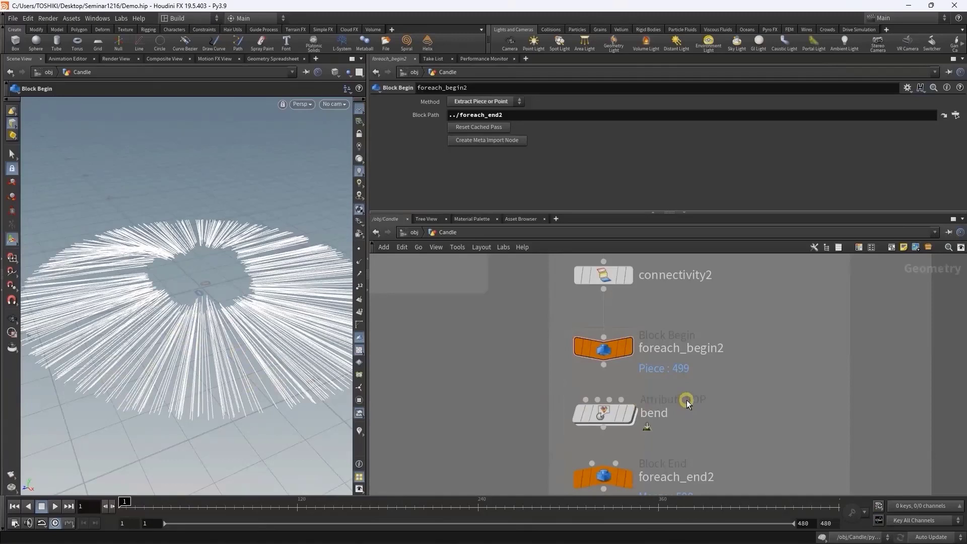
click(628, 275)
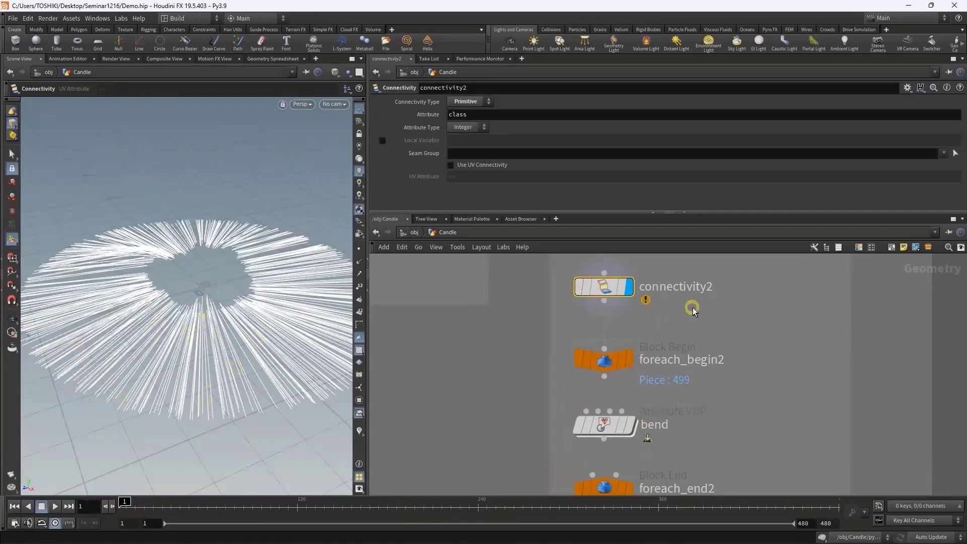
middle_drag(692, 307, 687, 359)
mouse_move(701, 297)
mouse_down()
mouse_move(549, 367)
mouse_move(551, 358)
mouse_up()
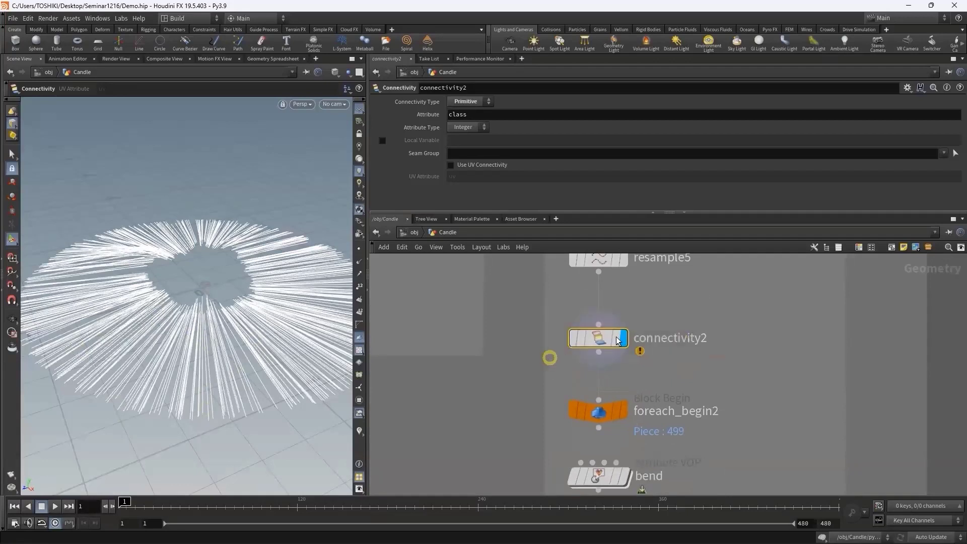
click(481, 115)
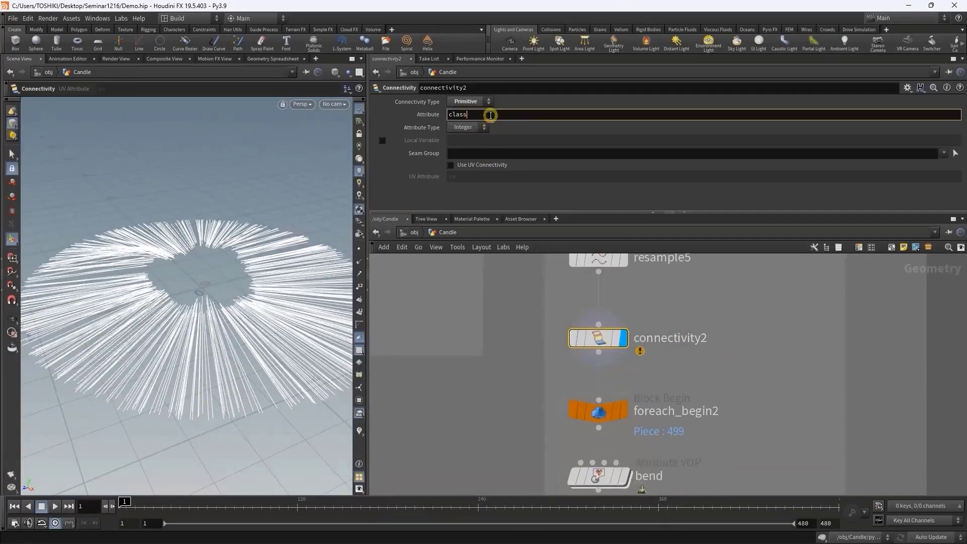
click(283, 59)
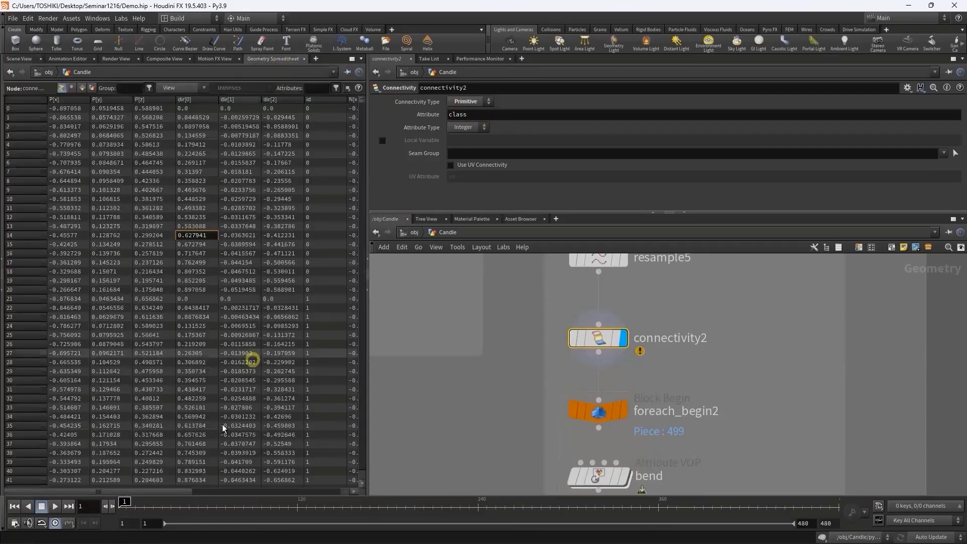
drag(180, 492, 238, 492)
click(352, 492)
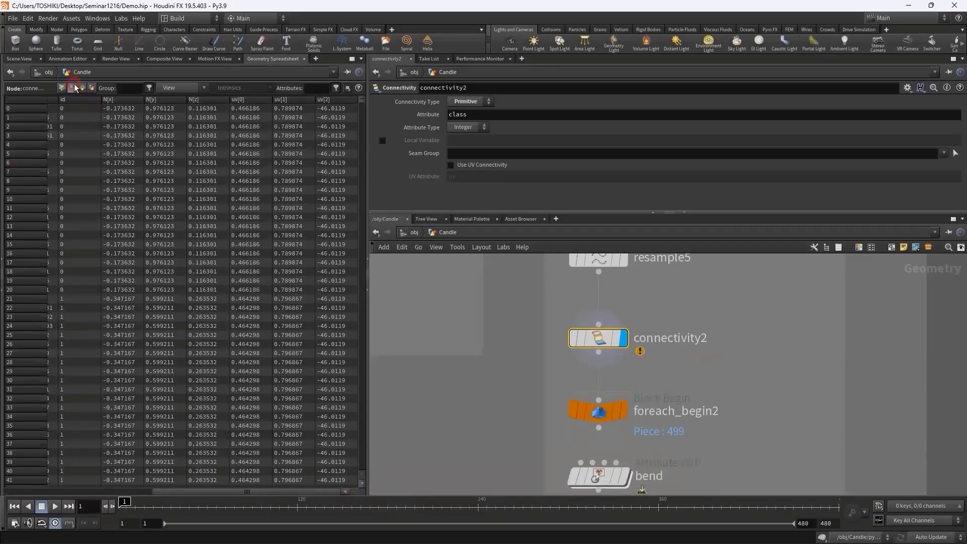
click(20, 58)
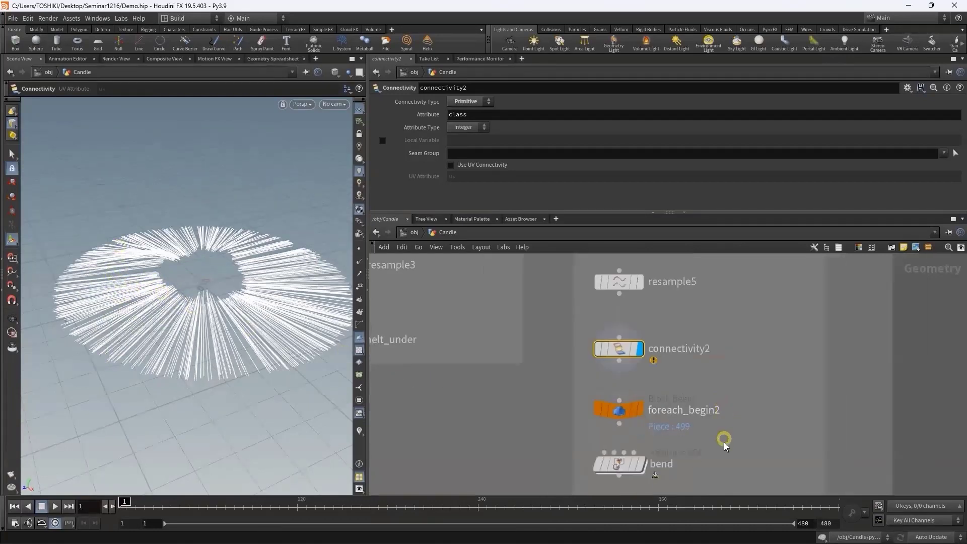
- Display foreach_end2's bent strands and confirm its Piece Attribute is class
middle_drag(724, 442, 715, 343)
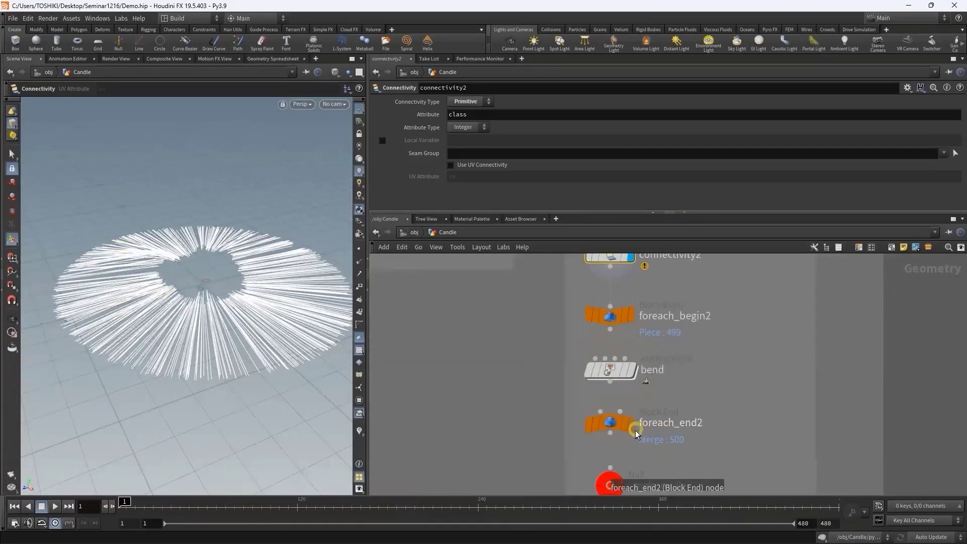
click(615, 429)
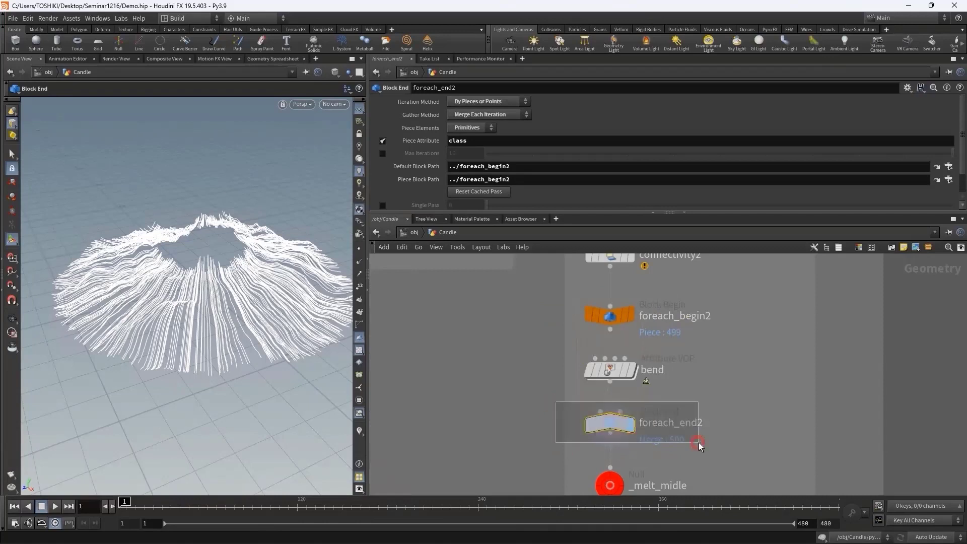
click(485, 141)
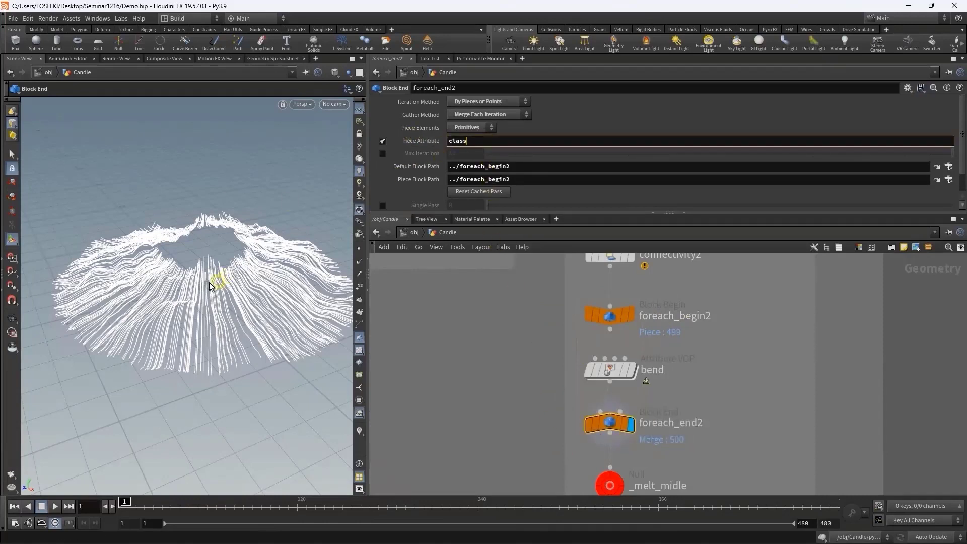
drag(477, 140, 449, 141)
scroll(510, 200, down, 2)
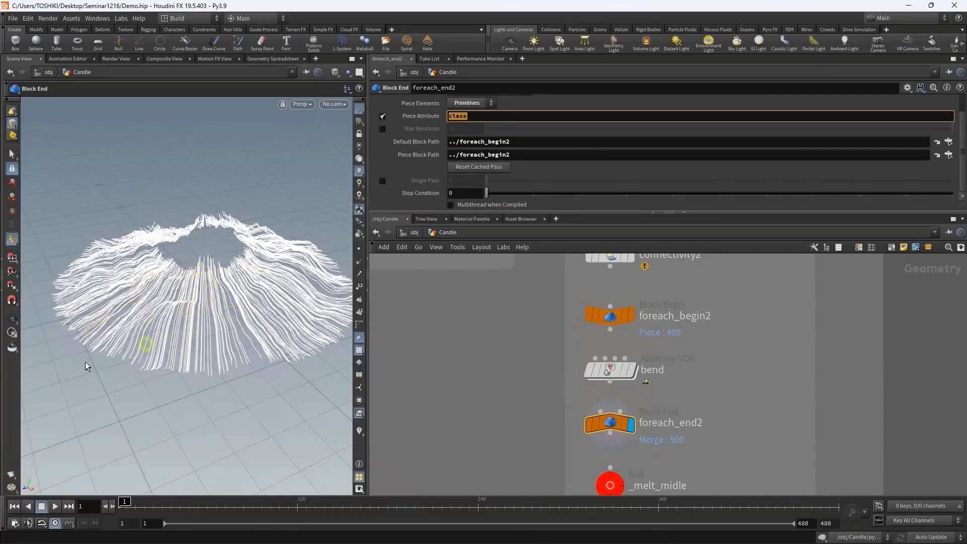
- Toggle Single Pass on foreach_end2 to preview individual strands, then show all 500
click(442, 229)
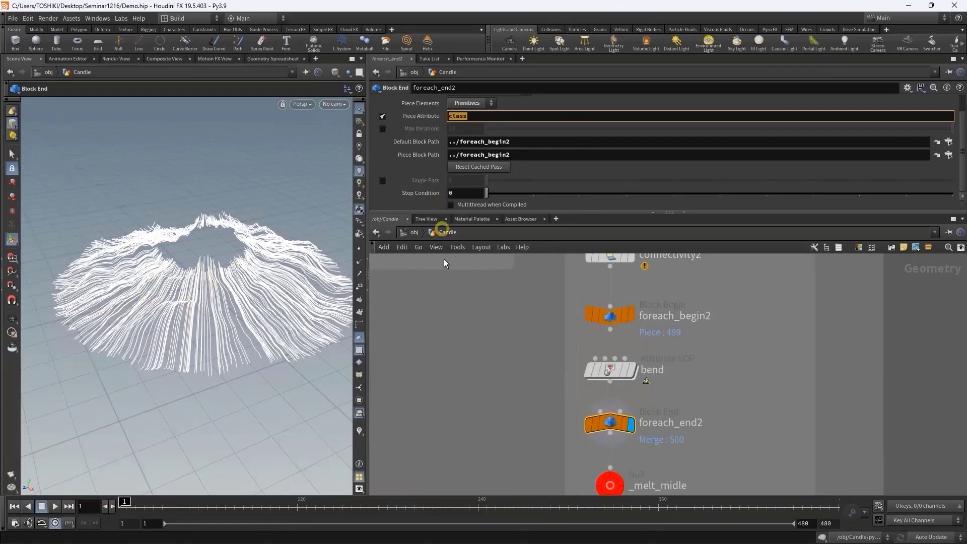
click(381, 183)
click(386, 188)
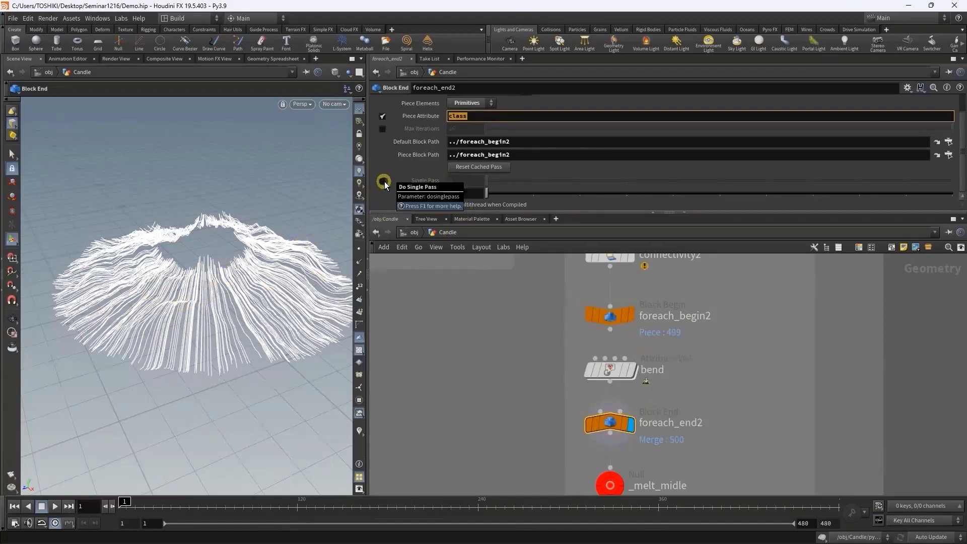
click(383, 182)
mouse_move(519, 180)
mouse_down()
mouse_move(847, 181)
mouse_move(491, 184)
mouse_up()
drag(494, 412, 787, 445)
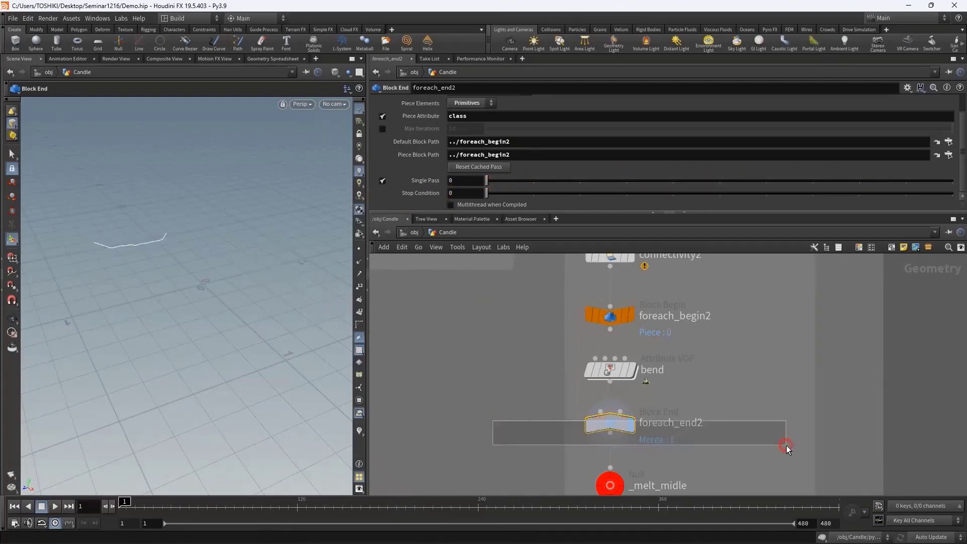
click(381, 180)
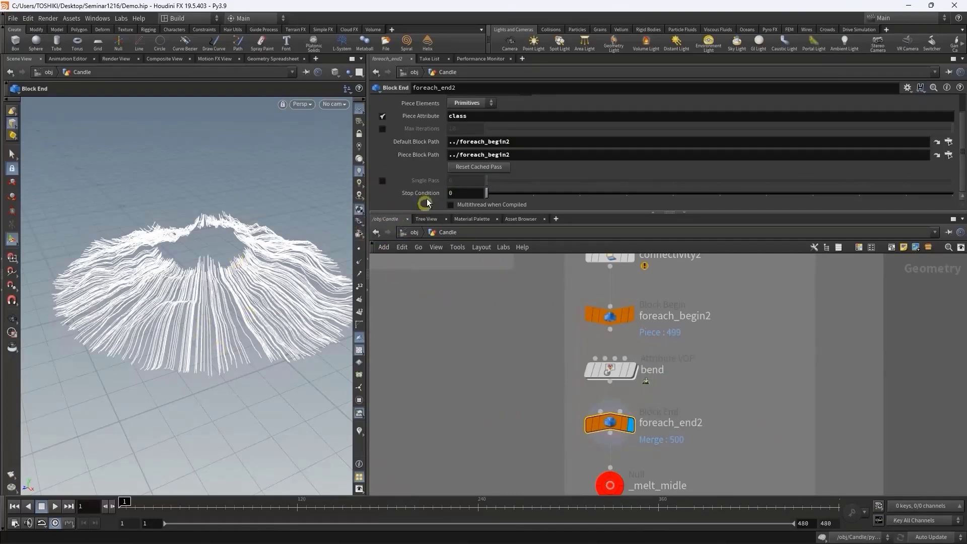
- Re-enable Single Pass, scrub to piece 4, return to 0, and keep Piece Attribute as class
click(383, 181)
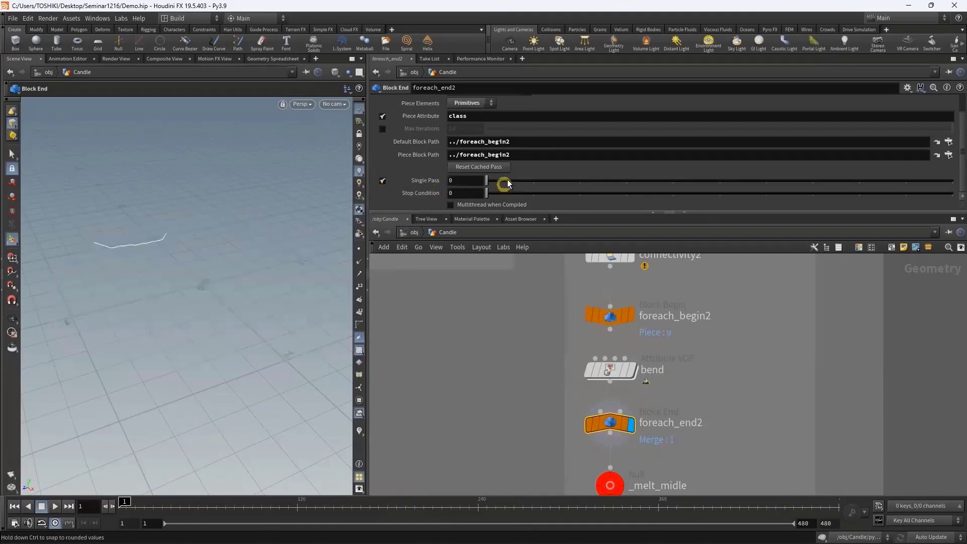
mouse_move(507, 180)
mouse_down()
mouse_move(778, 181)
mouse_move(915, 194)
mouse_up()
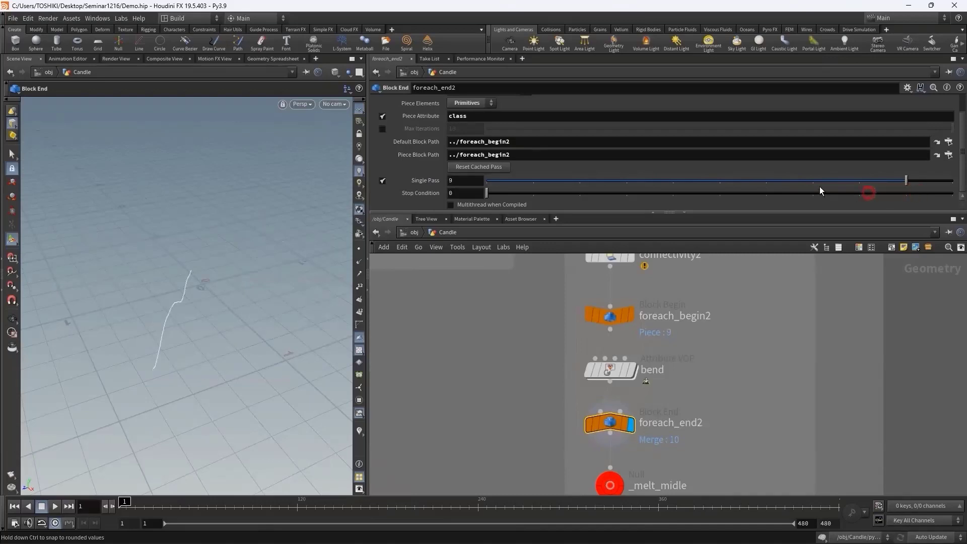
drag(821, 189, 471, 184)
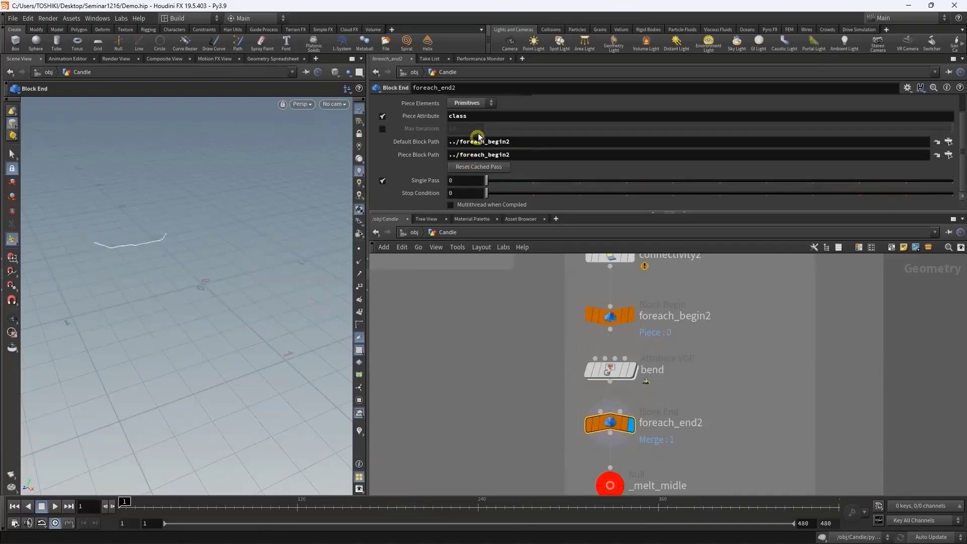
click(456, 116)
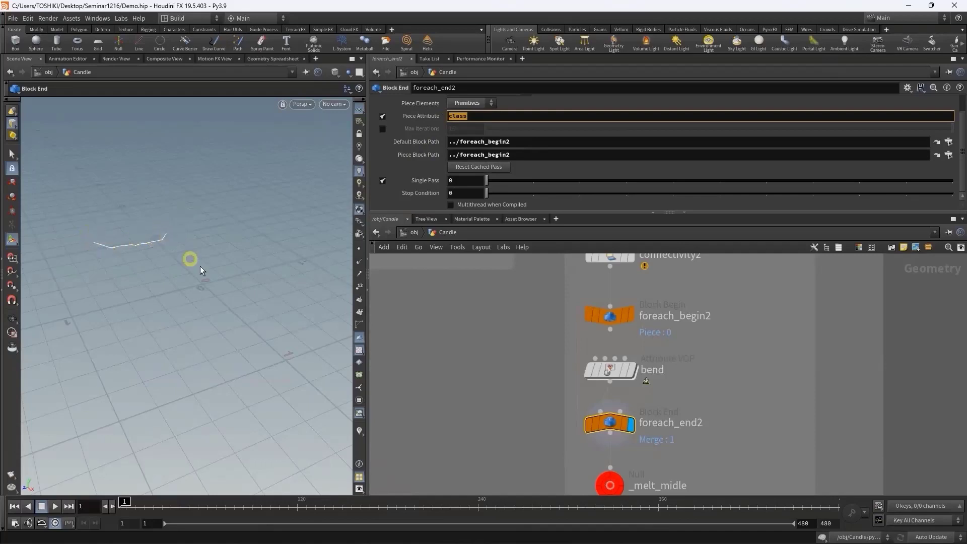
key(Return)
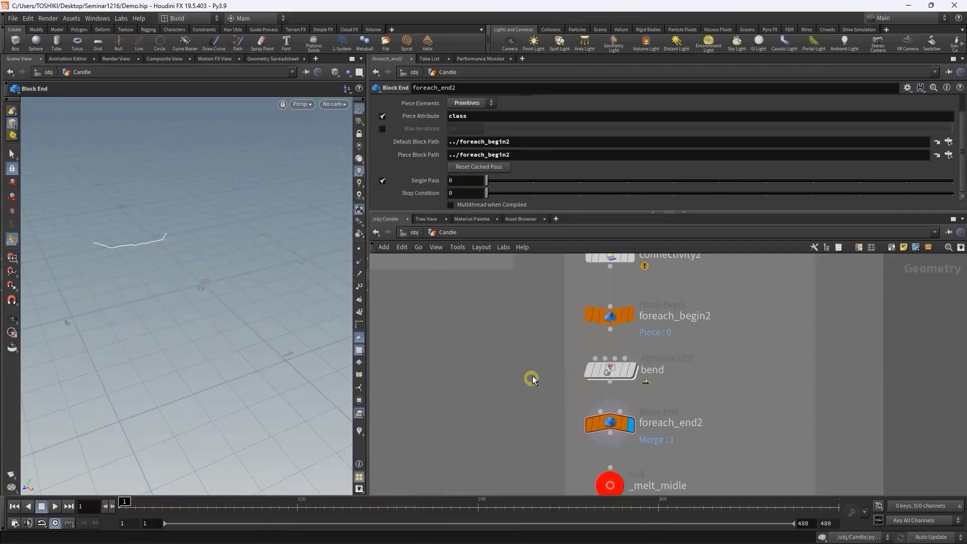
scroll(533, 376, down, 3)
click(639, 400)
click(634, 364)
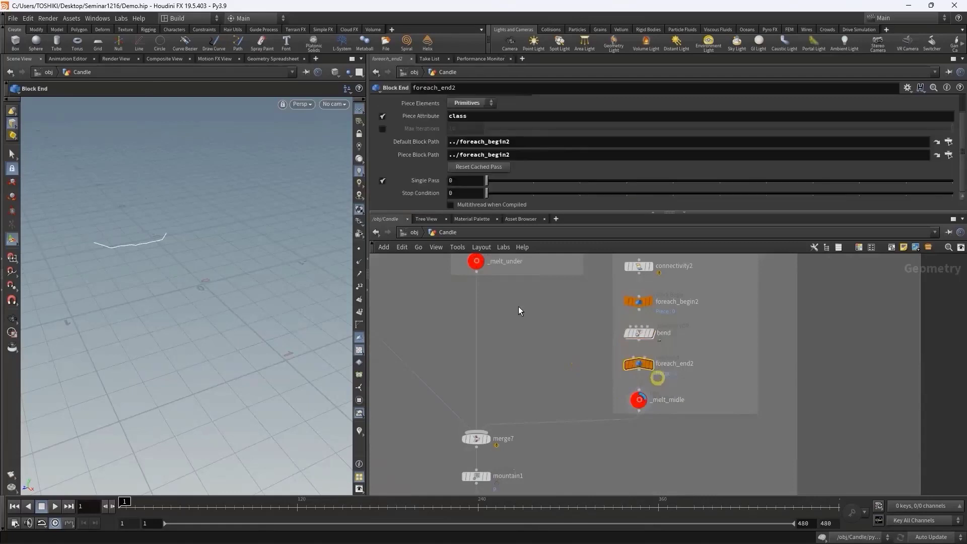
- Turn off Single Pass on foreach_end2 so all 500 bent strands cook again
click(385, 183)
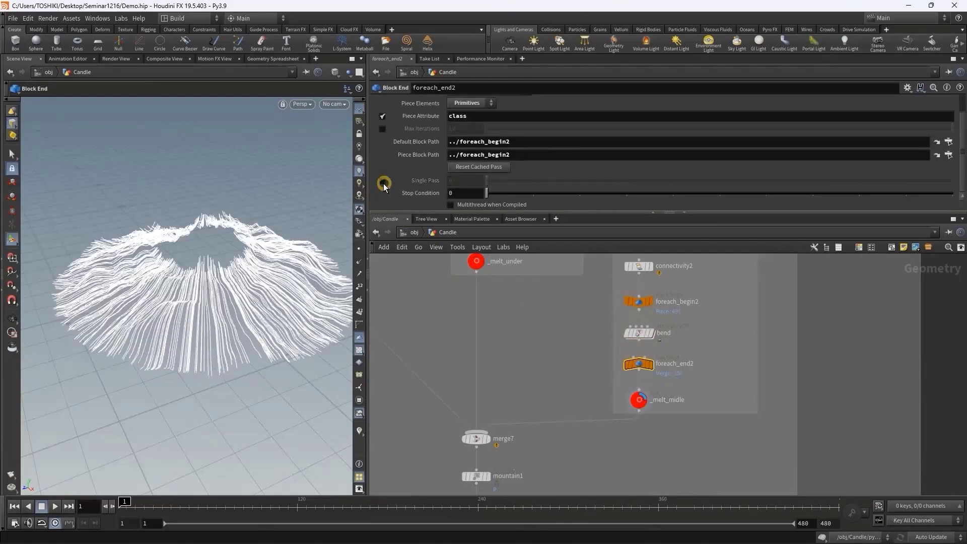
mouse_move(244, 345)
mouse_down()
mouse_move(175, 377)
mouse_move(244, 378)
mouse_move(205, 363)
mouse_move(183, 384)
mouse_move(147, 368)
mouse_move(194, 324)
mouse_move(181, 330)
mouse_move(216, 332)
mouse_up()
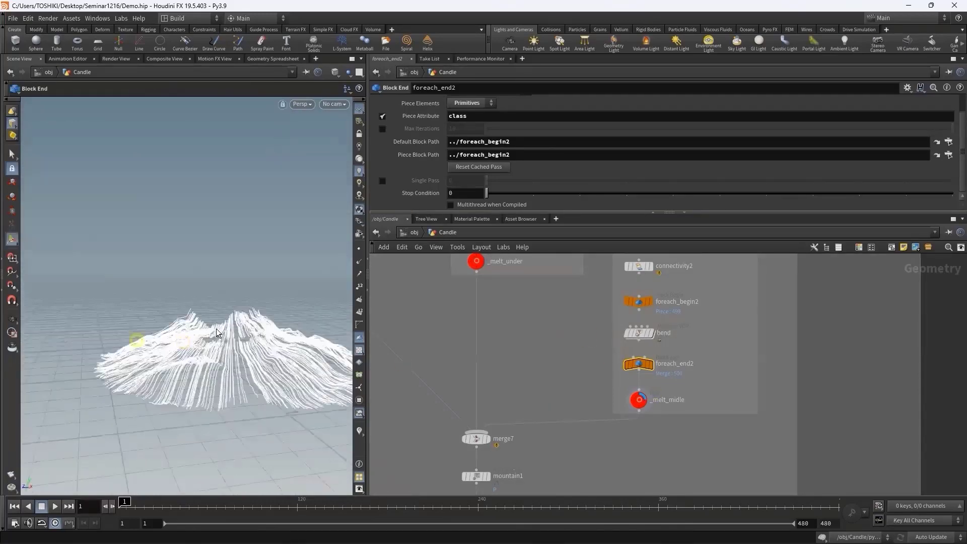
scroll(558, 382, down, 1)
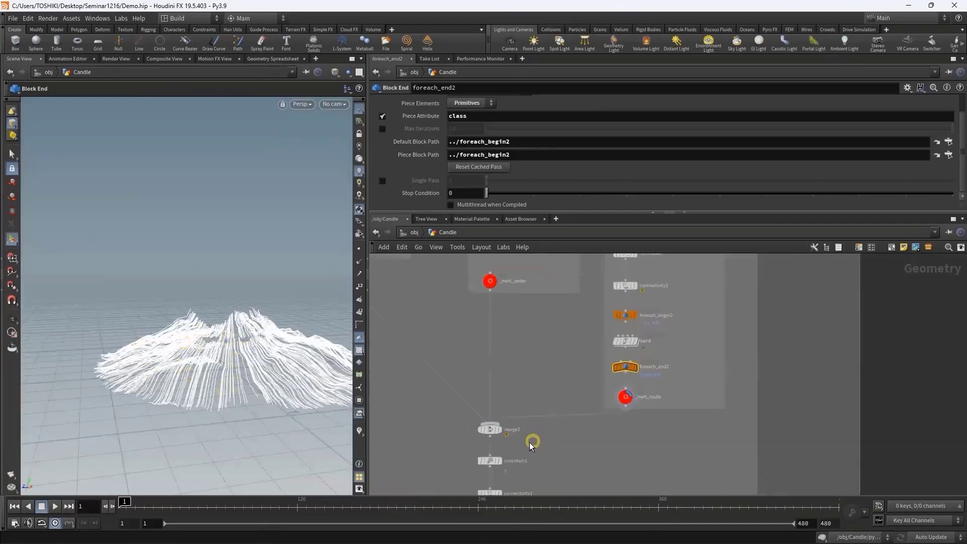
scroll(504, 439, up, 2)
- Display the combined merge7 result and orbit back to see the whole candle
click(499, 424)
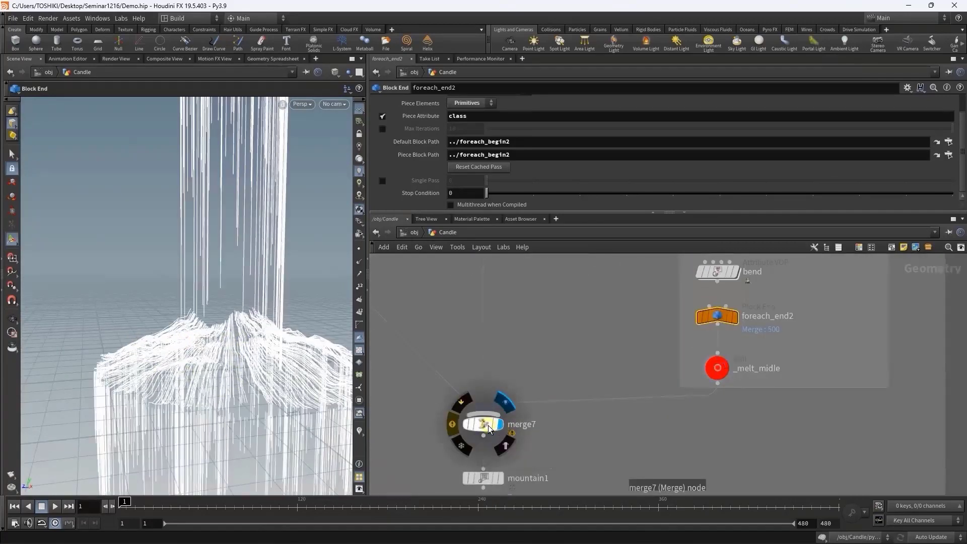
key(Escape)
drag(222, 359, 215, 352)
right_drag(215, 351, 225, 372)
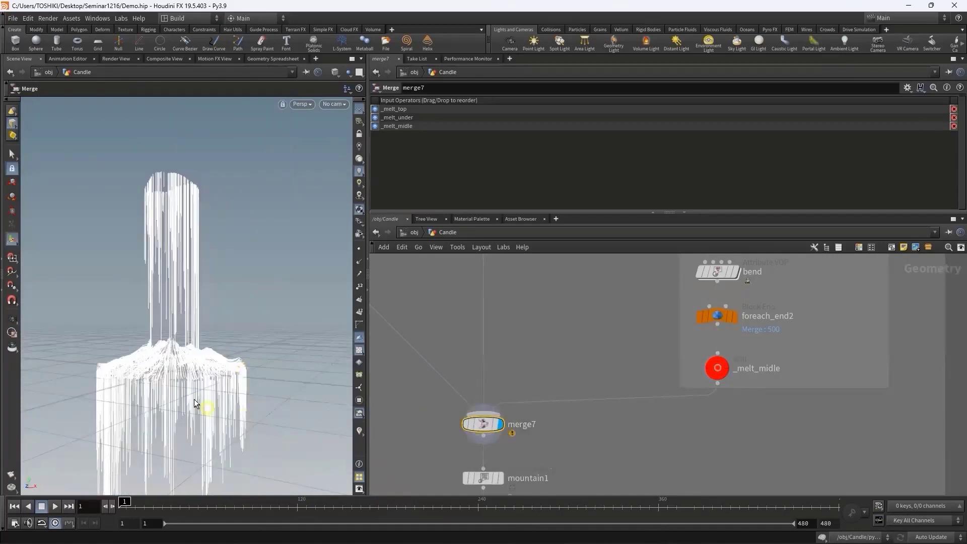
middle_drag(195, 399, 180, 405)
key(Return)
- Display mountain1's Attribute Noise output and orbit to inspect the roughened strands
scroll(528, 459, up, 2)
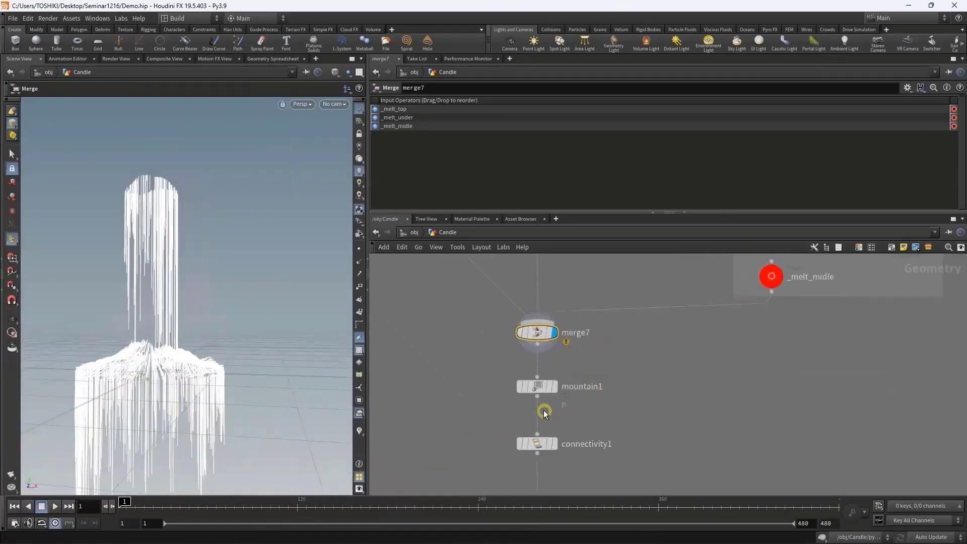
scroll(543, 410, up, 3)
click(562, 374)
click(531, 372)
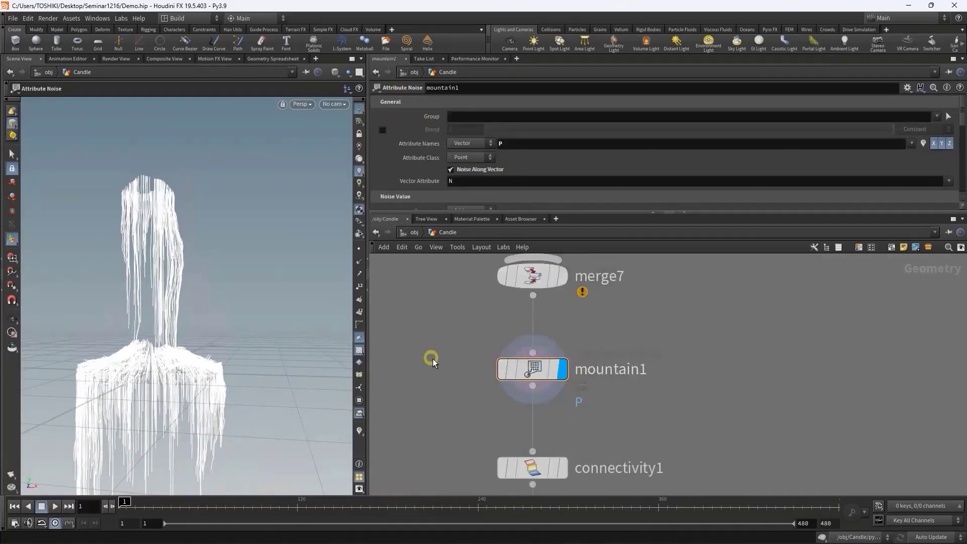
key(Escape)
mouse_move(210, 371)
mouse_down()
mouse_move(195, 381)
mouse_move(237, 352)
mouse_move(225, 341)
mouse_move(230, 193)
mouse_up()
key(Return)
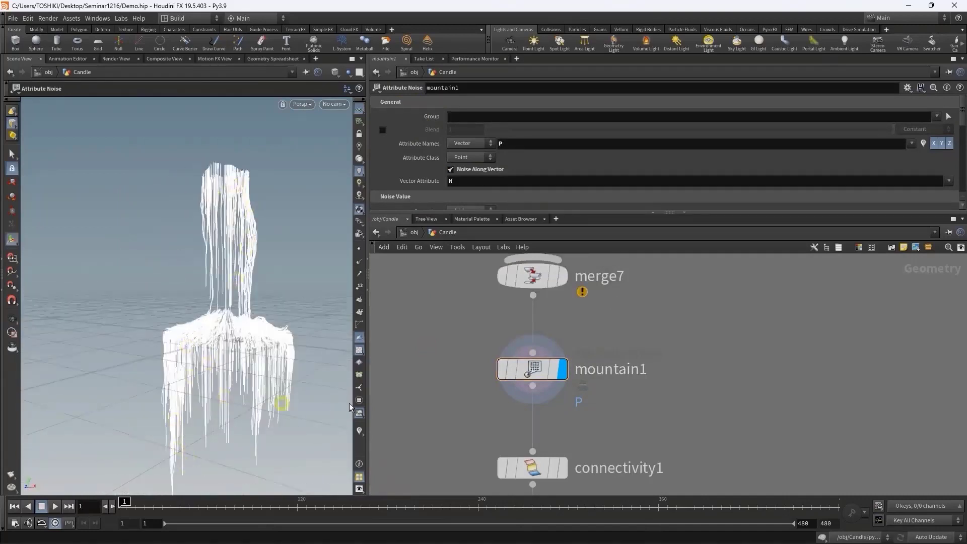
middle_drag(638, 443, 619, 360)
scroll(619, 360, down, 5)
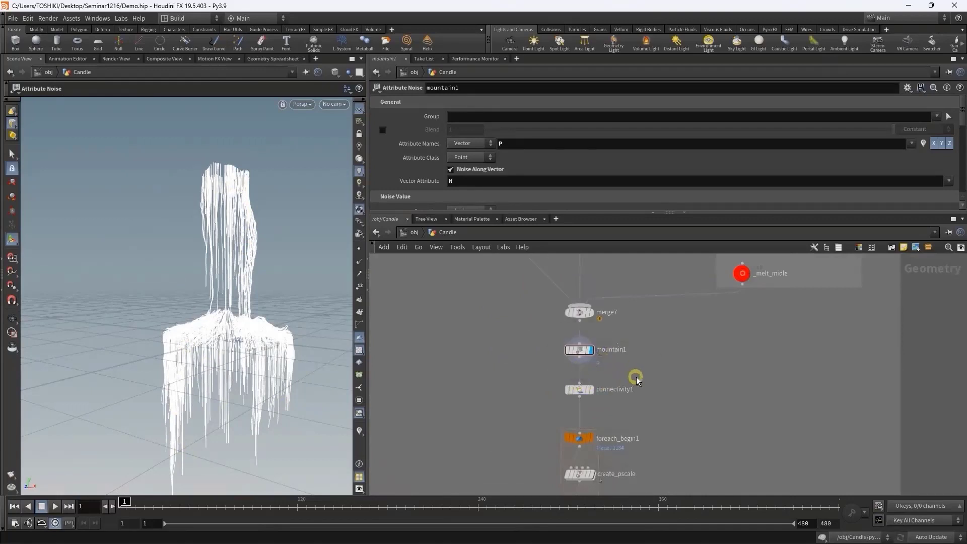
scroll(636, 377, up, 2)
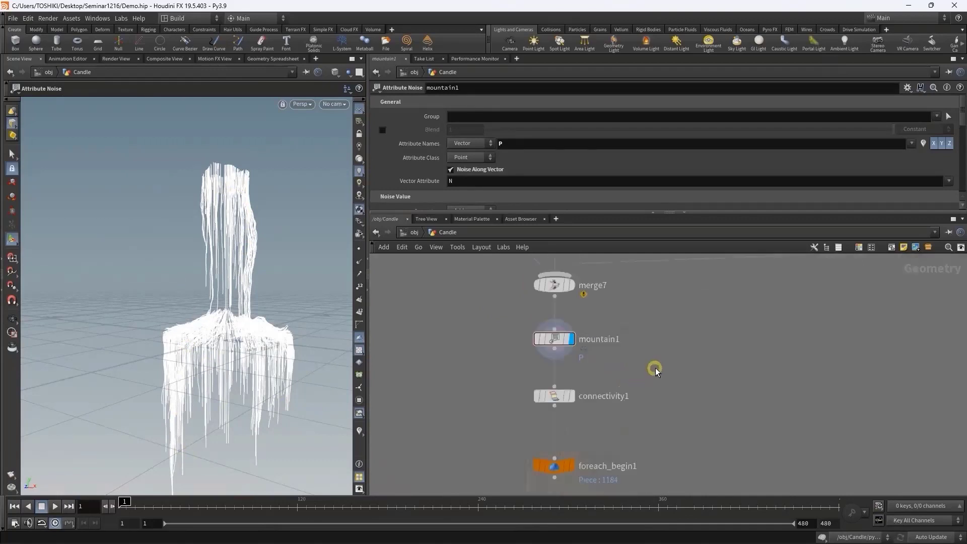
- Add a trial Mountain noise node (mountain2) beside connectivity1, then delete it
key(Tab)
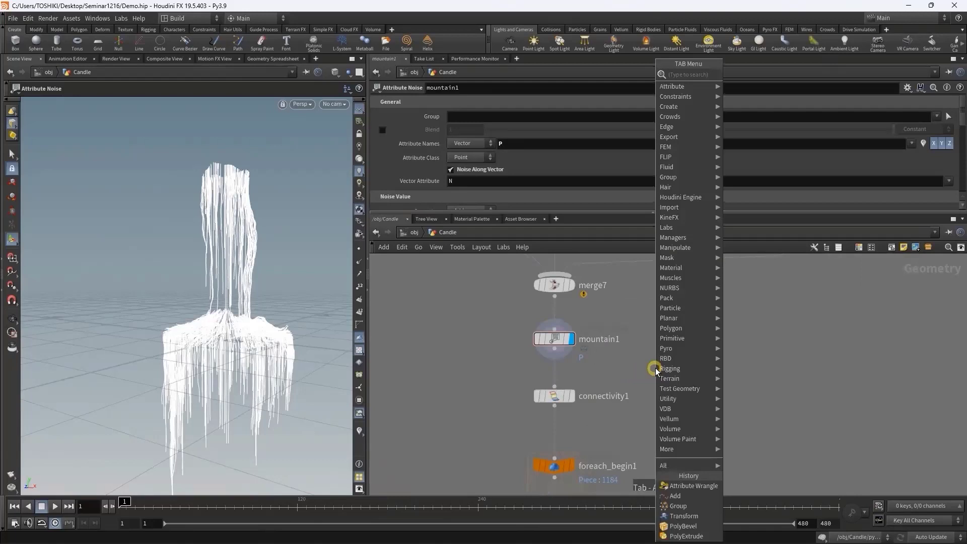
text(m)
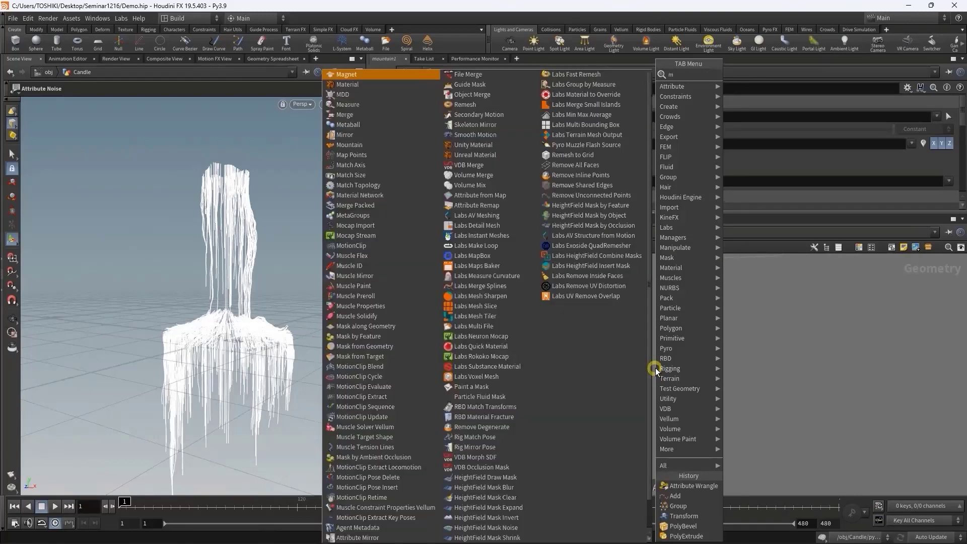
text(o)
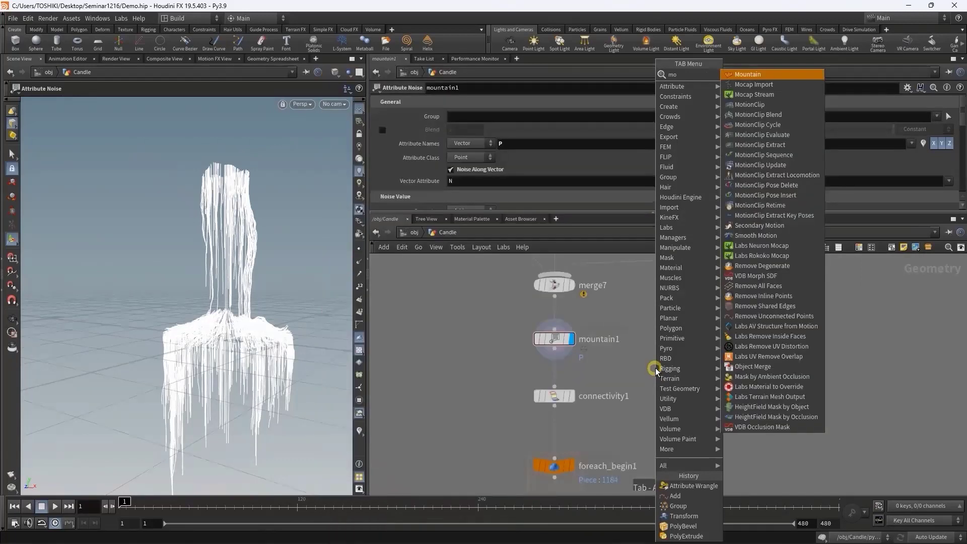
text(n)
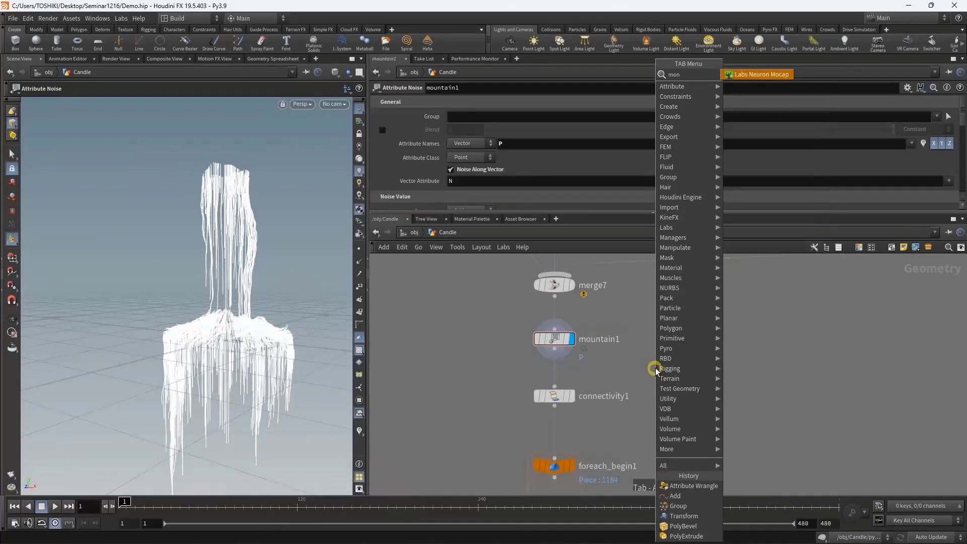
key(BackSpace)
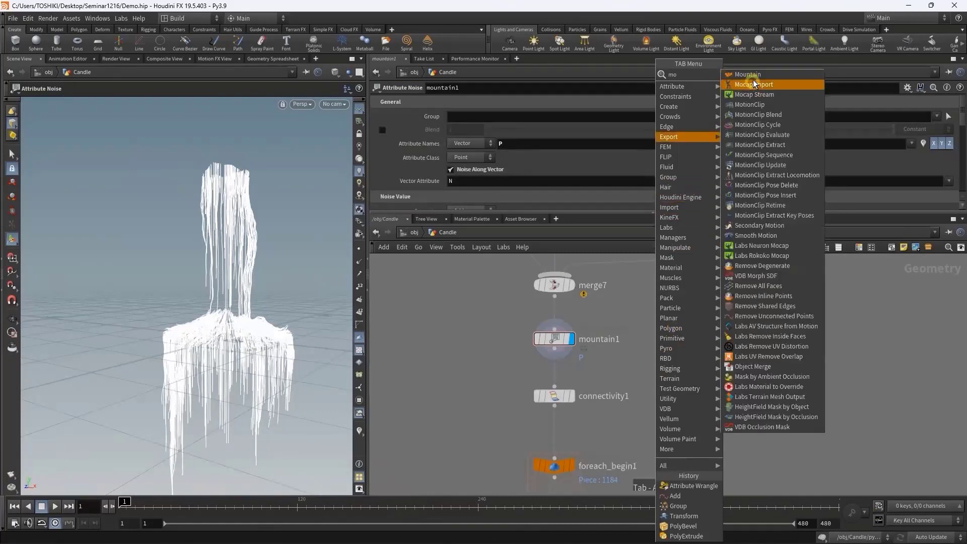
click(774, 76)
click(674, 379)
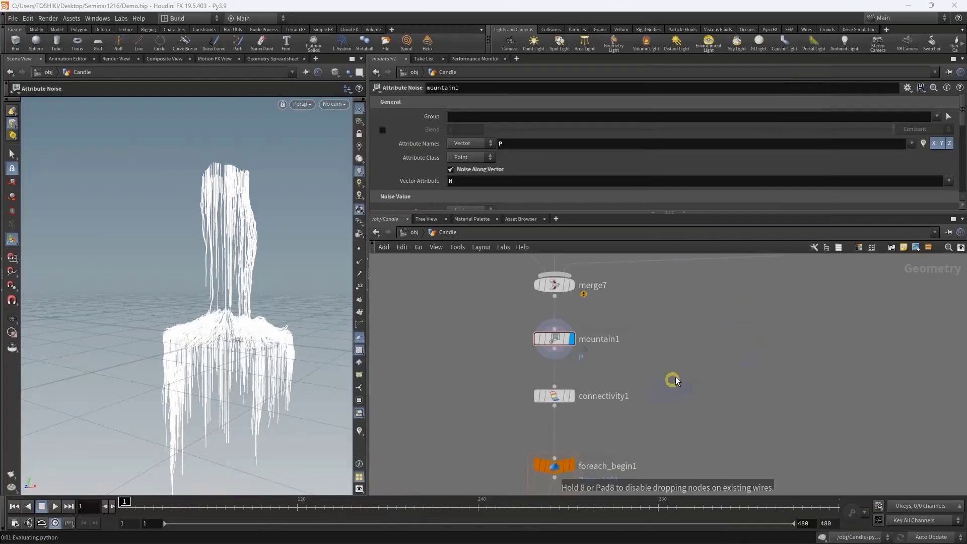
scroll(686, 369, up, 3)
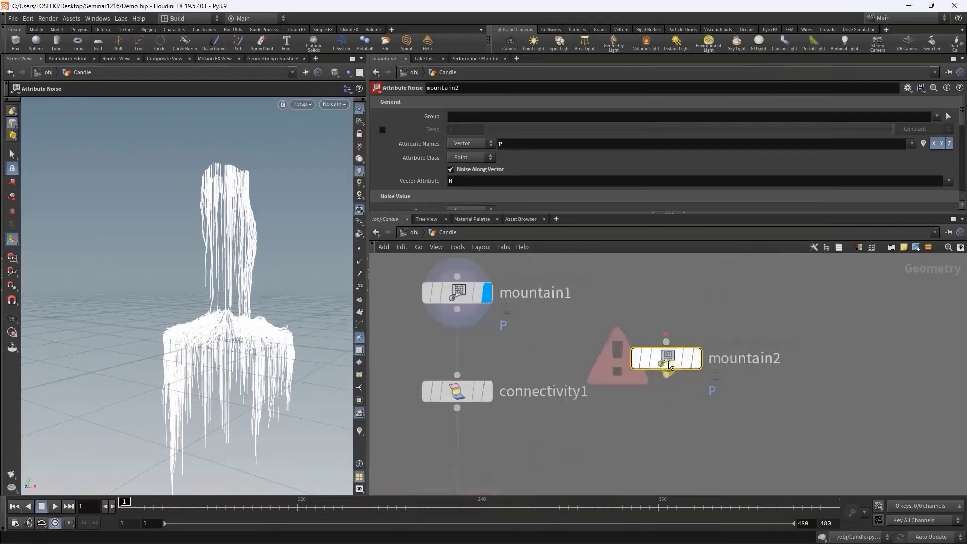
drag(666, 365, 713, 358)
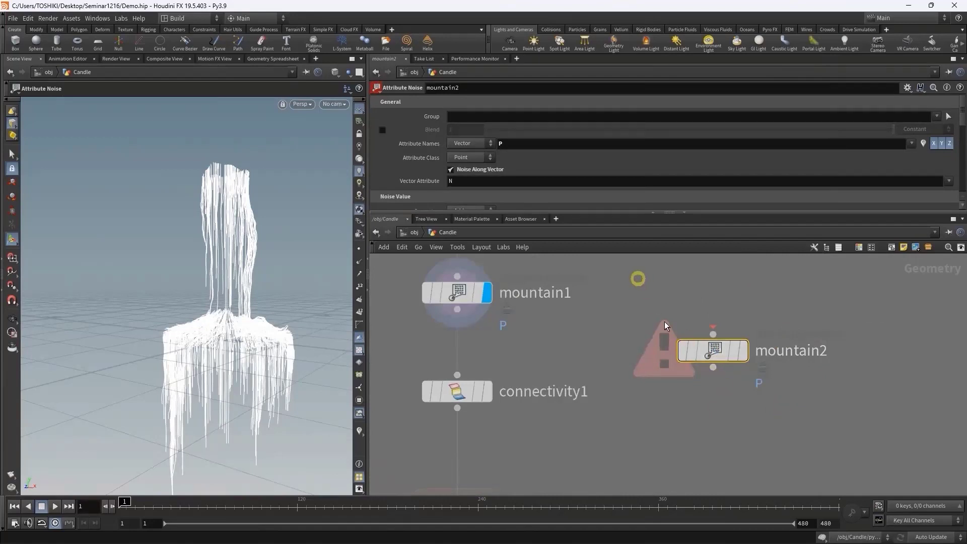
drag(638, 277, 752, 412)
key(Delete)
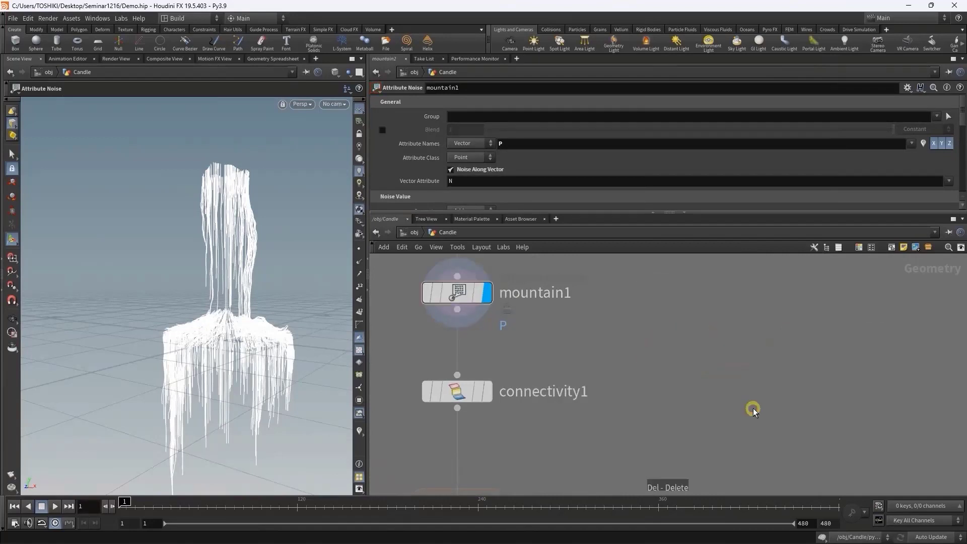
- Box-select the droplet-path loop nodes from connectivity1 through foreach_end1
drag(564, 297, 651, 311)
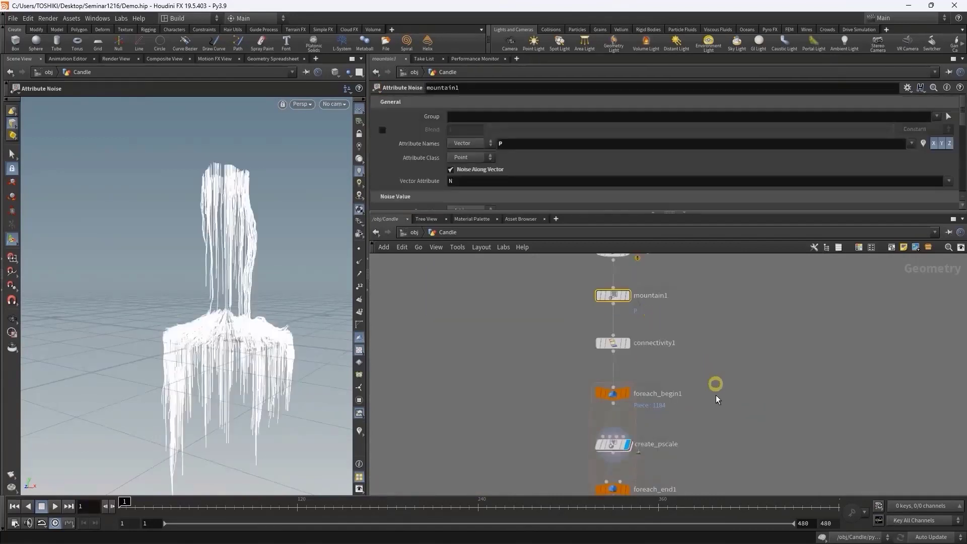
middle_drag(712, 391, 713, 345)
scroll(713, 345, down, 1)
drag(582, 303, 679, 438)
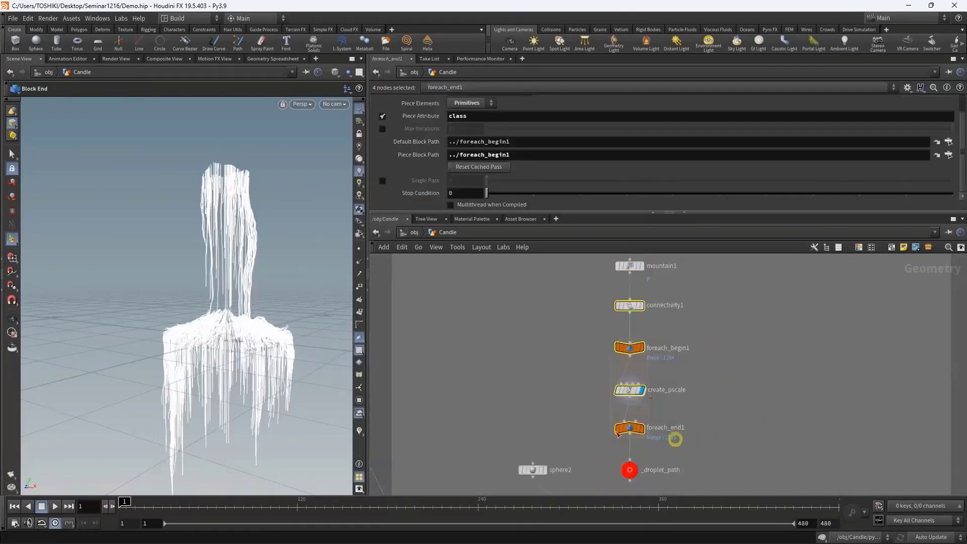
scroll(720, 382, down, 1)
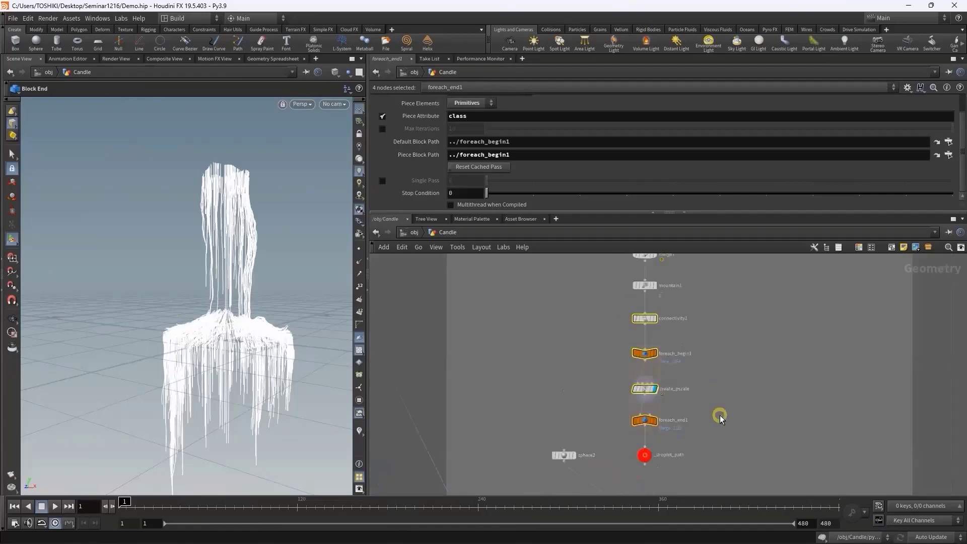
scroll(640, 391, up, 3)
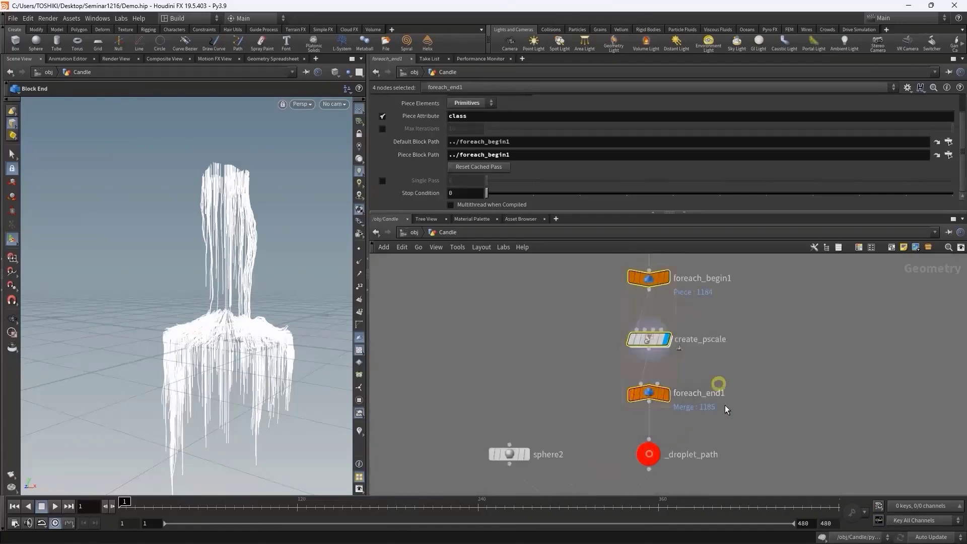
key(alt+Tab)
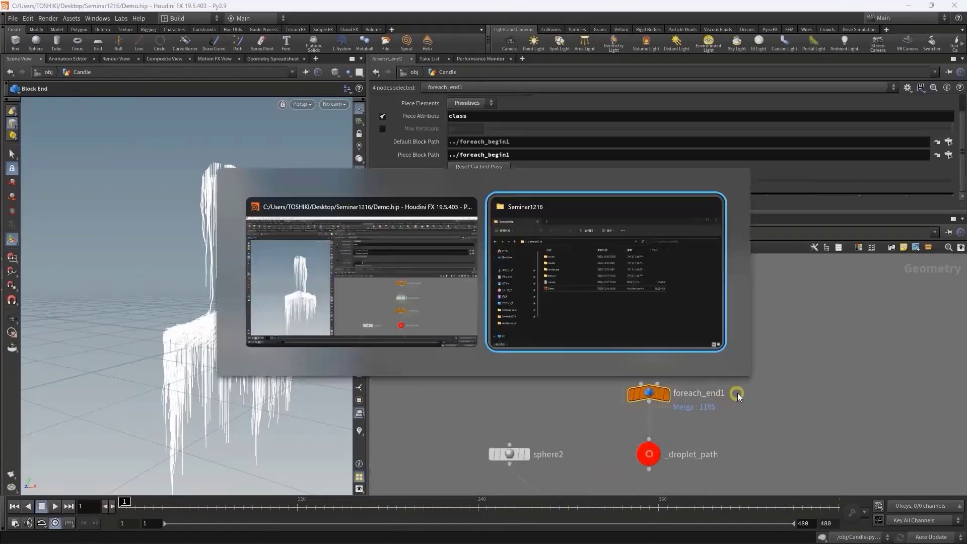
click(280, 319)
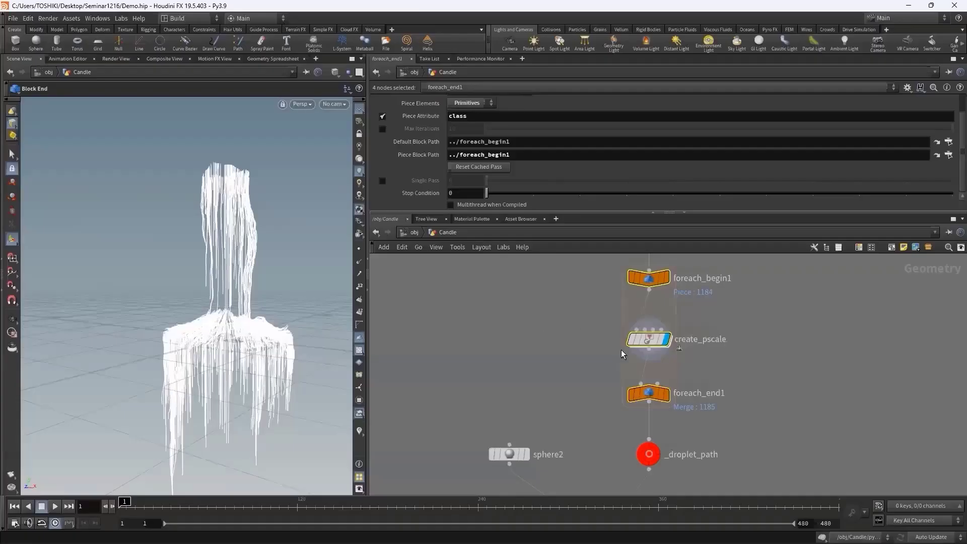
- Display copytopoints1 and turn the view to face the candle front-on
scroll(622, 354, down, 2)
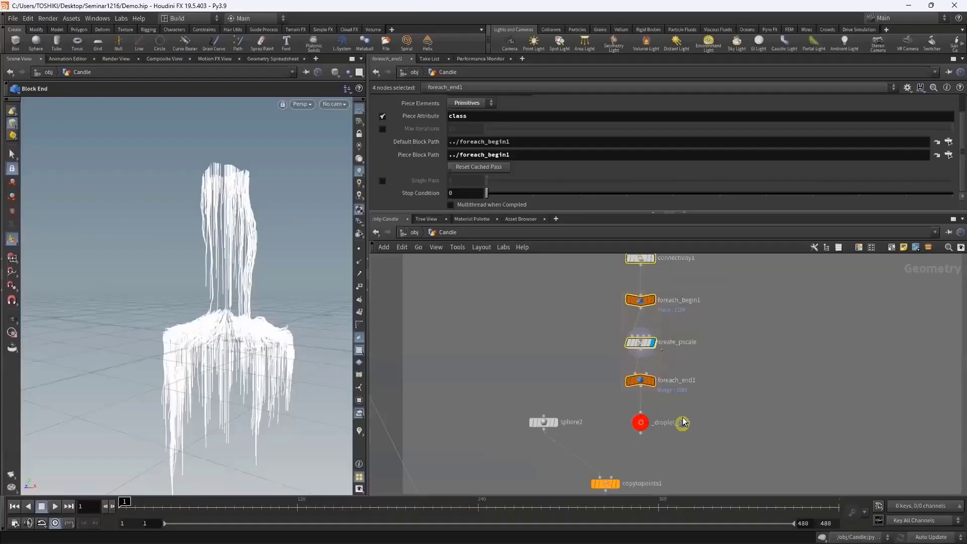
scroll(613, 433, up, 3)
click(613, 434)
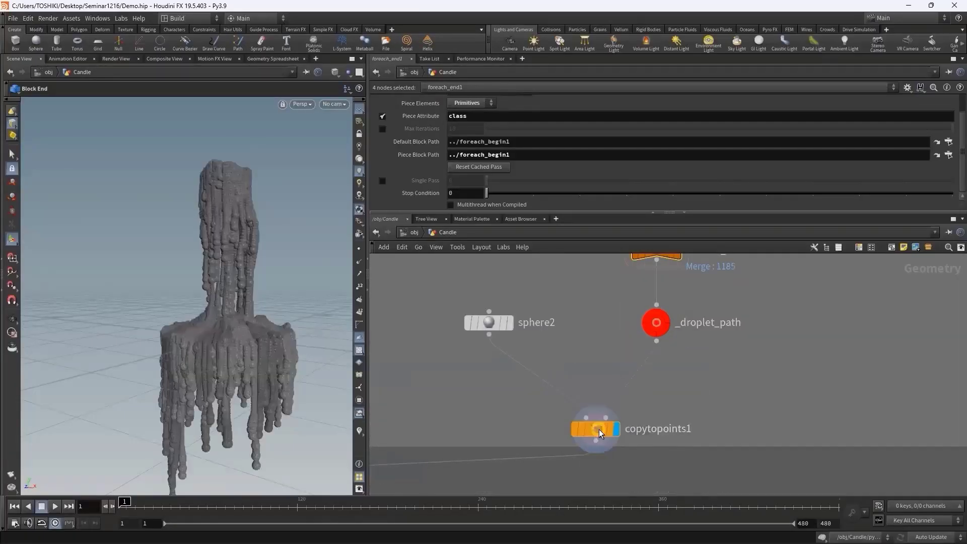
mouse_move(212, 320)
mouse_down()
mouse_move(244, 309)
mouse_move(238, 295)
mouse_move(221, 324)
mouse_up()
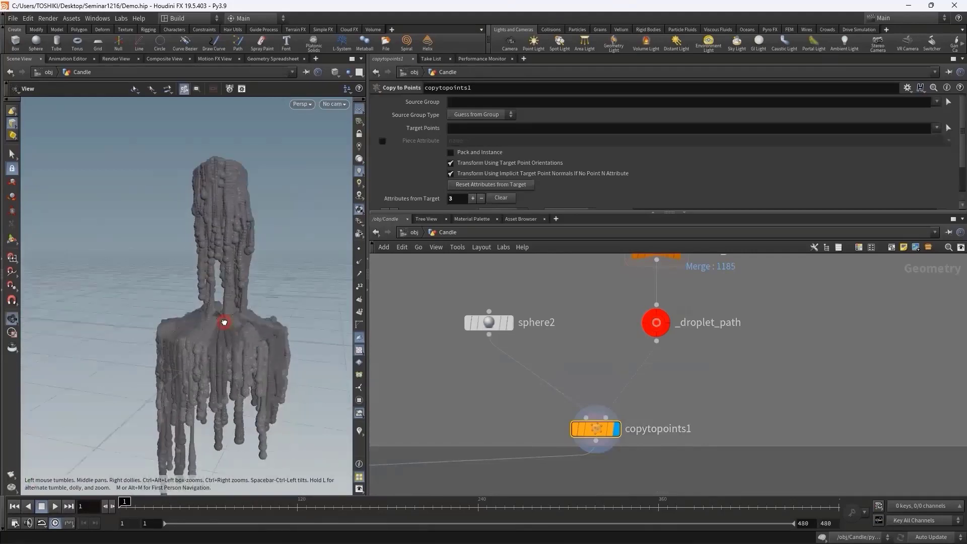
mouse_move(791, 325)
middle_down()
mouse_move(764, 422)
mouse_move(784, 358)
middle_up()
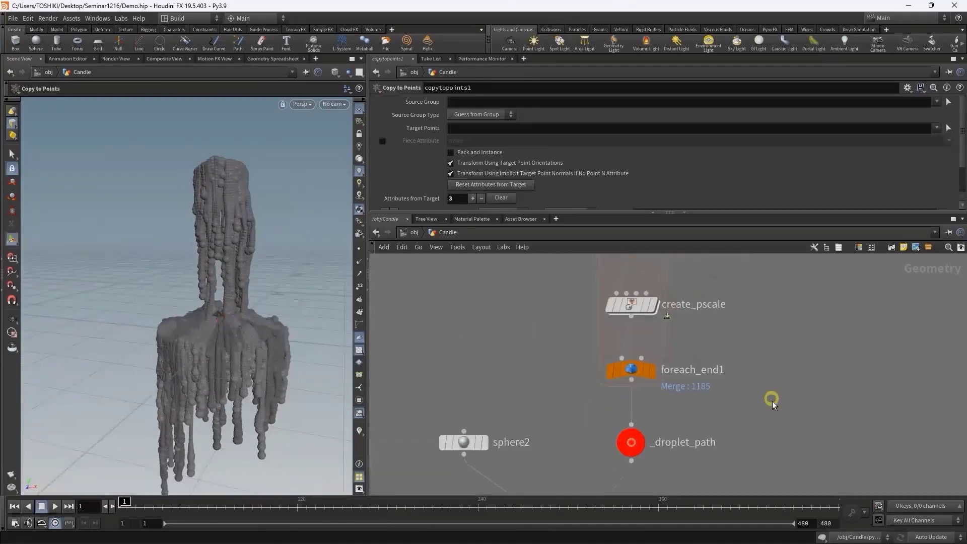
key(Escape)
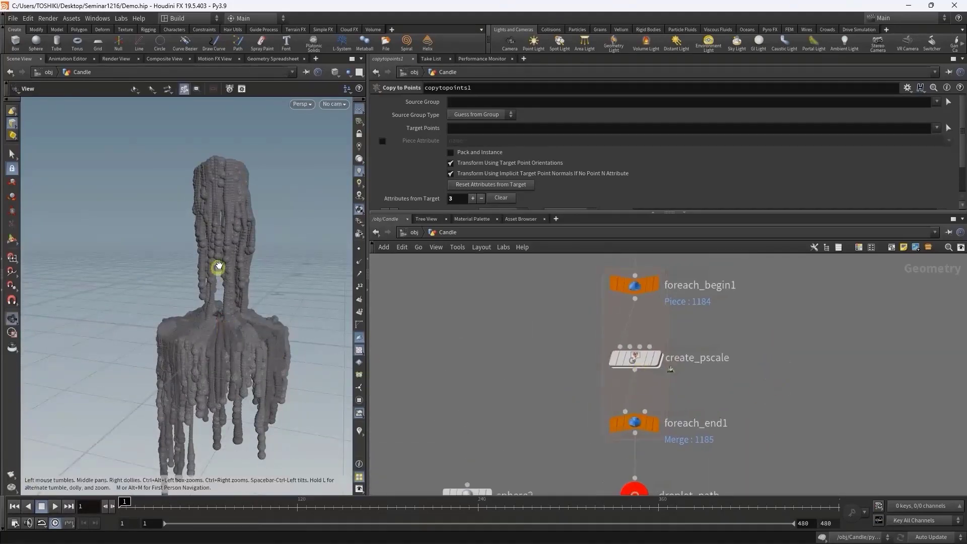
scroll(217, 267, up, 3)
scroll(222, 257, up, 3)
scroll(247, 255, up, 2)
scroll(223, 281, down, 1)
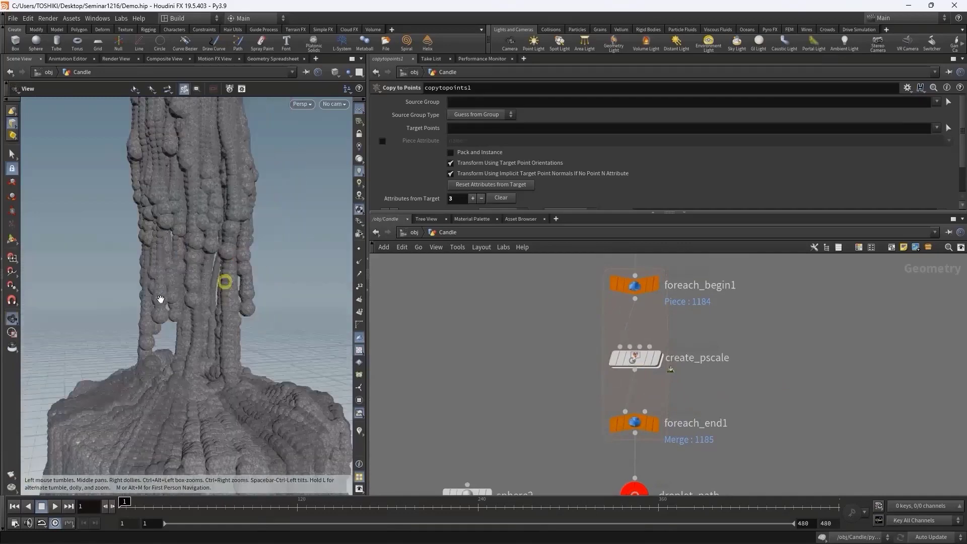
scroll(184, 287, down, 1)
scroll(191, 285, down, 1)
scroll(175, 313, down, 2)
- Orbit in close around the hanging wax droplet columns, then pull far back
drag(175, 312, 181, 320)
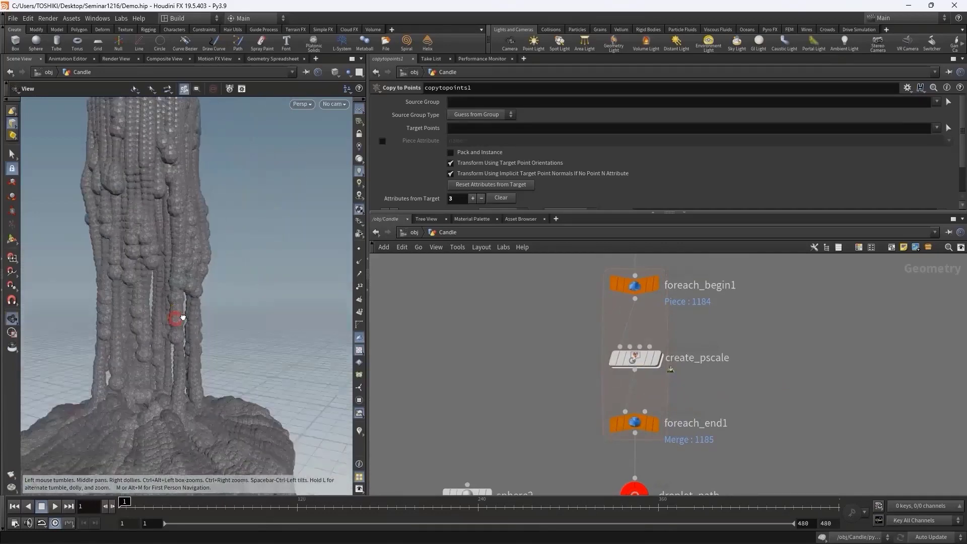
right_drag(182, 320, 194, 318)
drag(194, 318, 129, 335)
mouse_move(129, 335)
right_down()
mouse_move(133, 345)
mouse_move(147, 339)
right_up()
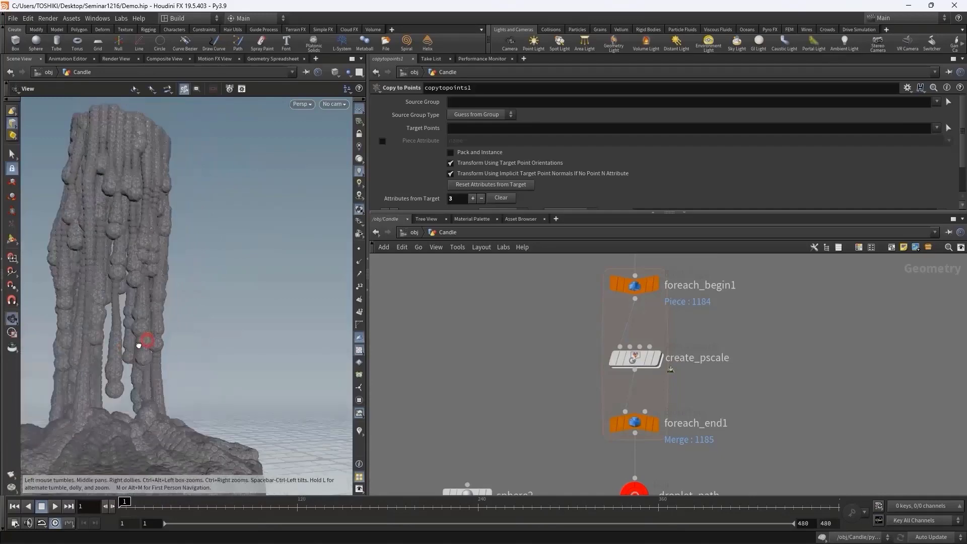
mouse_move(147, 339)
mouse_down()
mouse_move(119, 345)
mouse_move(129, 346)
mouse_move(128, 375)
mouse_up()
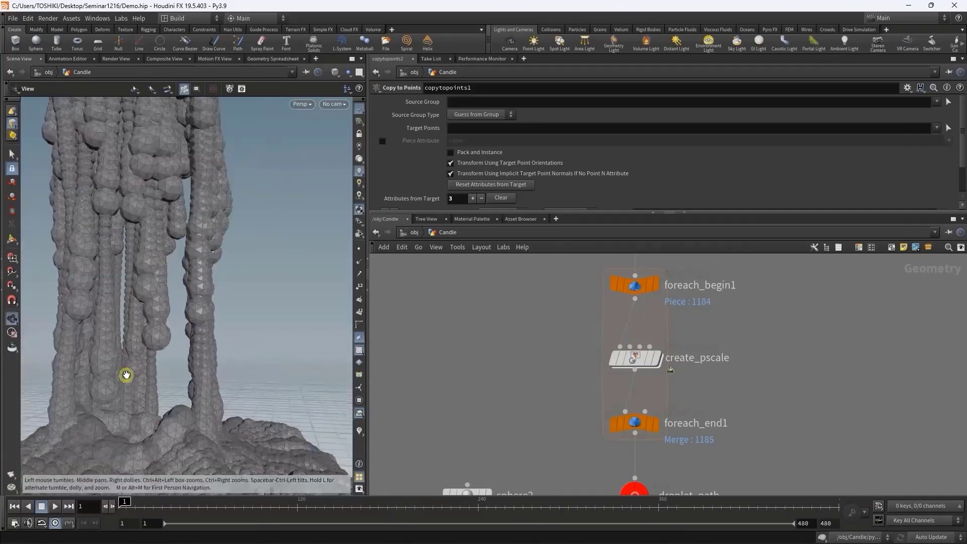
right_drag(128, 376, 130, 287)
drag(139, 295, 123, 296)
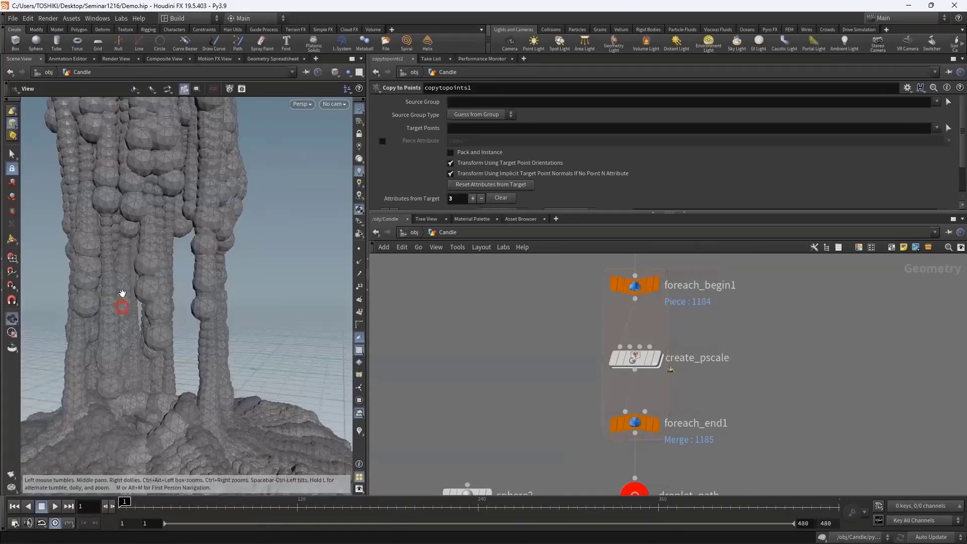
right_drag(123, 296, 121, 307)
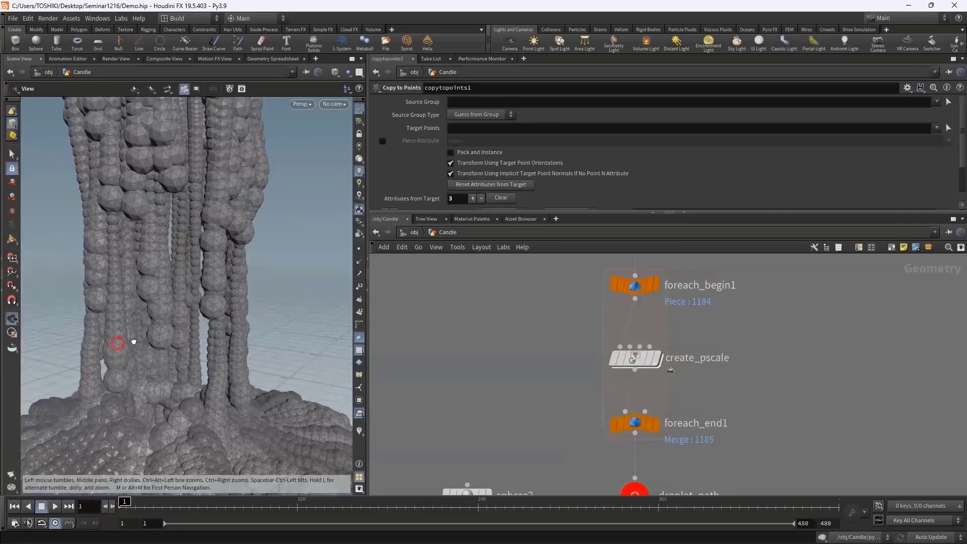
right_drag(112, 348, 119, 341)
drag(134, 341, 137, 341)
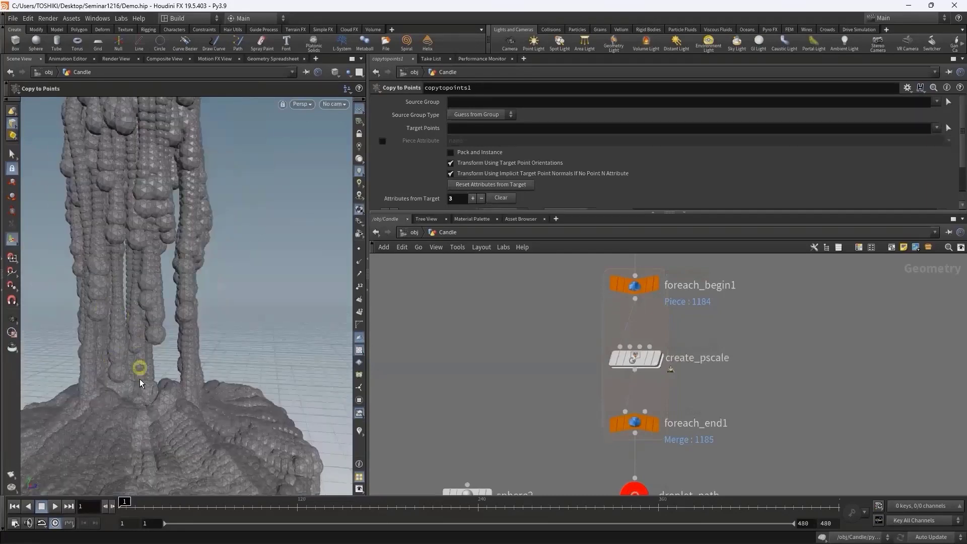
right_drag(136, 382, 161, 351)
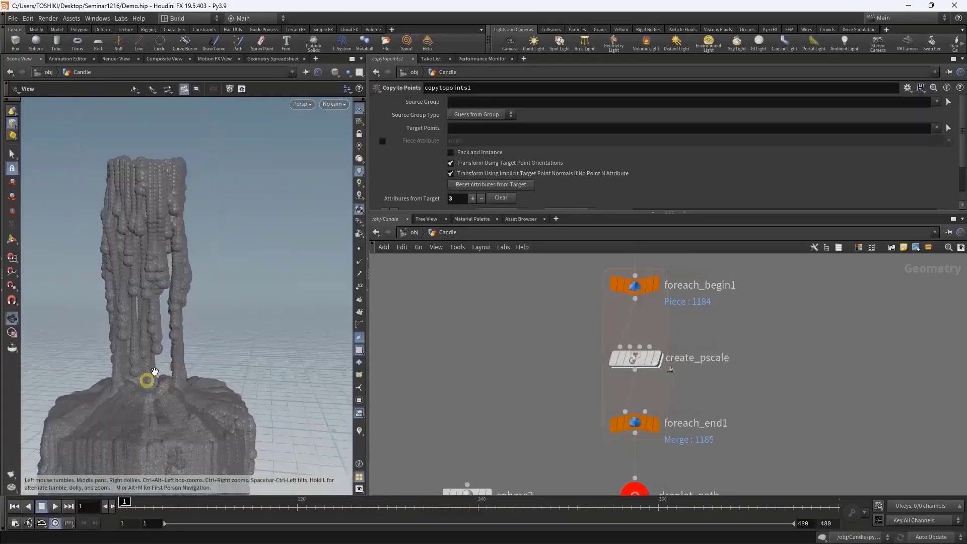
scroll(162, 343, up, 3)
key(Return)
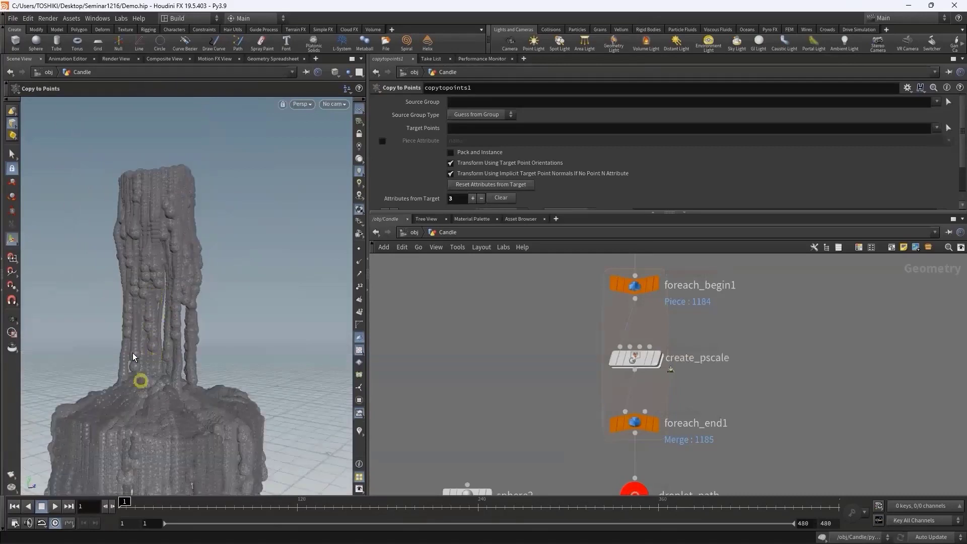
- Tumble the candle to several side angles, then bring sphere2, _droplet_path and copytopoints1 into network view
drag(116, 358, 162, 352)
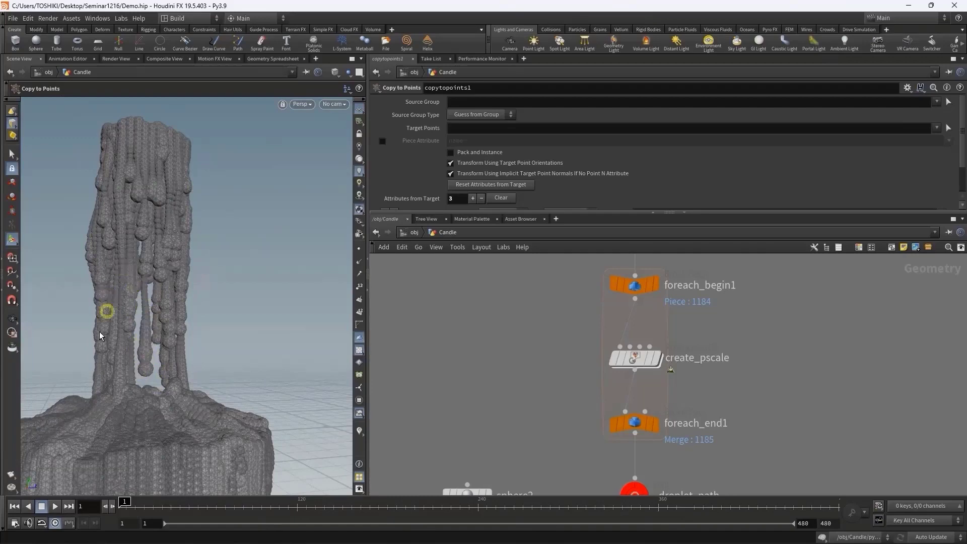
drag(140, 337, 134, 346)
right_drag(134, 345, 144, 287)
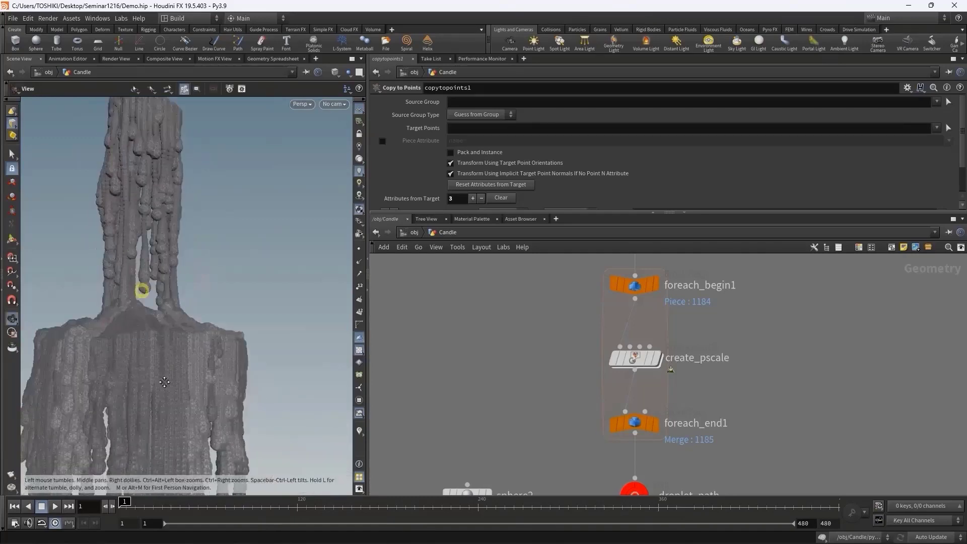
drag(145, 287, 166, 281)
mouse_move(158, 344)
mouse_down()
mouse_move(162, 328)
mouse_move(156, 352)
mouse_move(167, 368)
mouse_up()
key(Escape)
key(Escape)
mouse_move(167, 364)
right_down()
mouse_move(177, 357)
mouse_move(123, 354)
right_up()
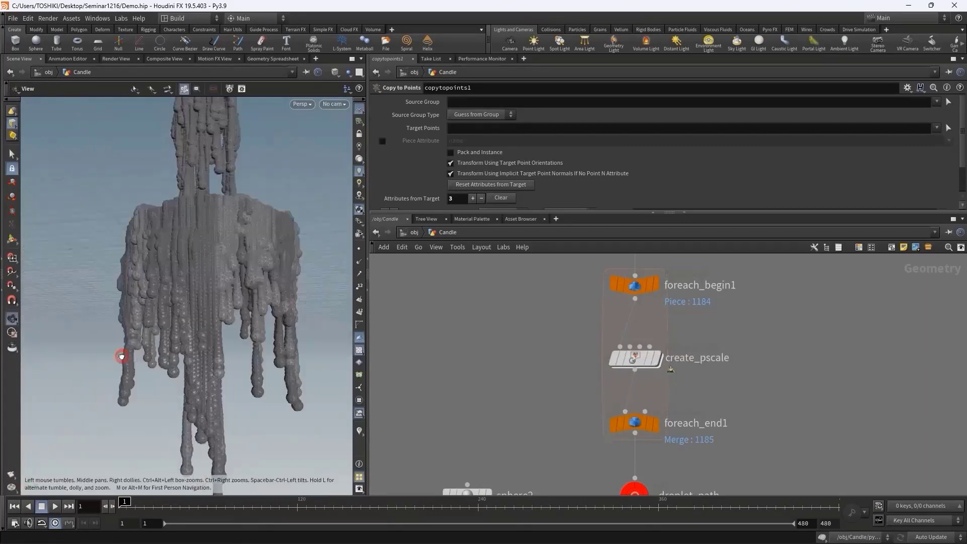
mouse_move(184, 342)
mouse_down()
mouse_move(118, 369)
mouse_move(166, 353)
mouse_move(153, 360)
mouse_up()
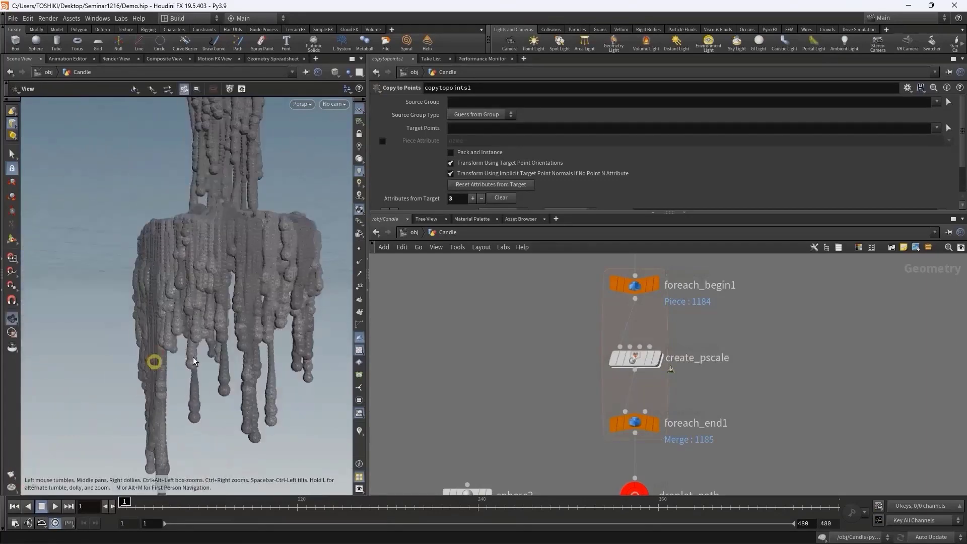
key(Escape)
key(Escape)
mouse_move(244, 304)
mouse_down()
mouse_move(198, 351)
mouse_move(234, 298)
mouse_move(186, 257)
mouse_up()
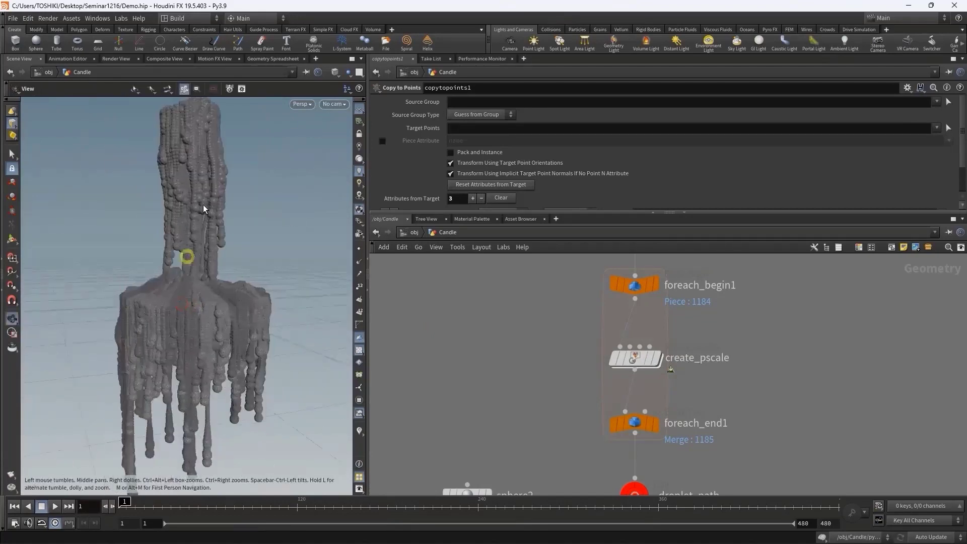
key(Escape)
drag(147, 360, 155, 347)
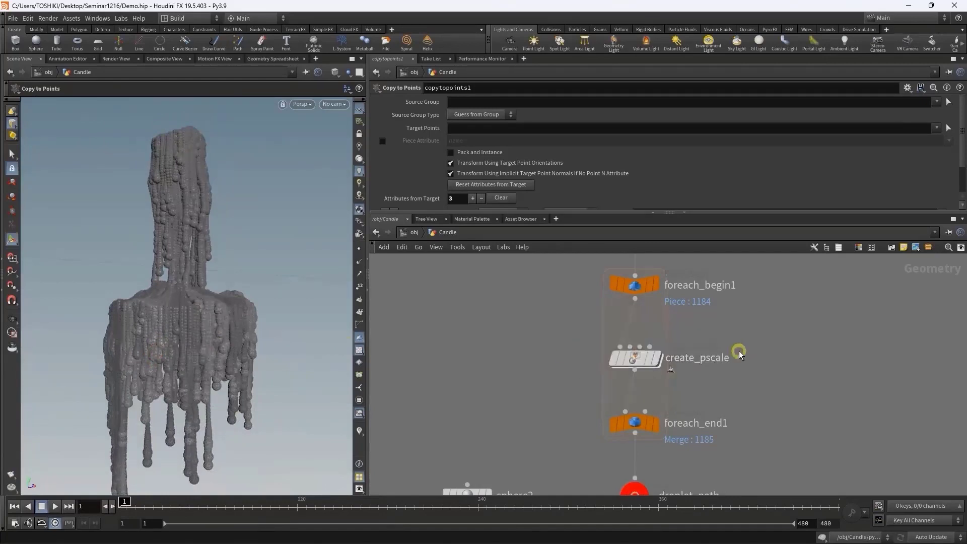
key(Escape)
drag(210, 347, 207, 354)
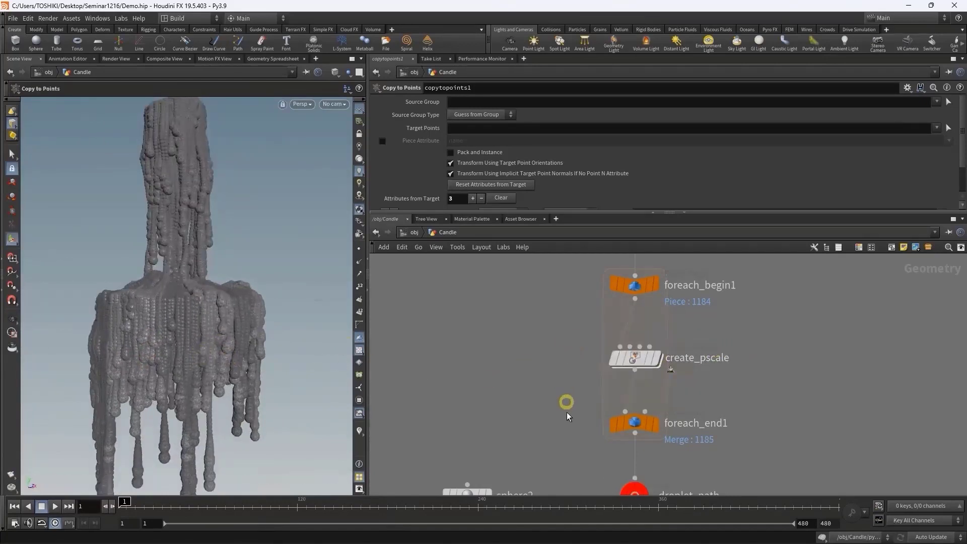
middle_drag(567, 412, 561, 321)
scroll(561, 321, down, 2)
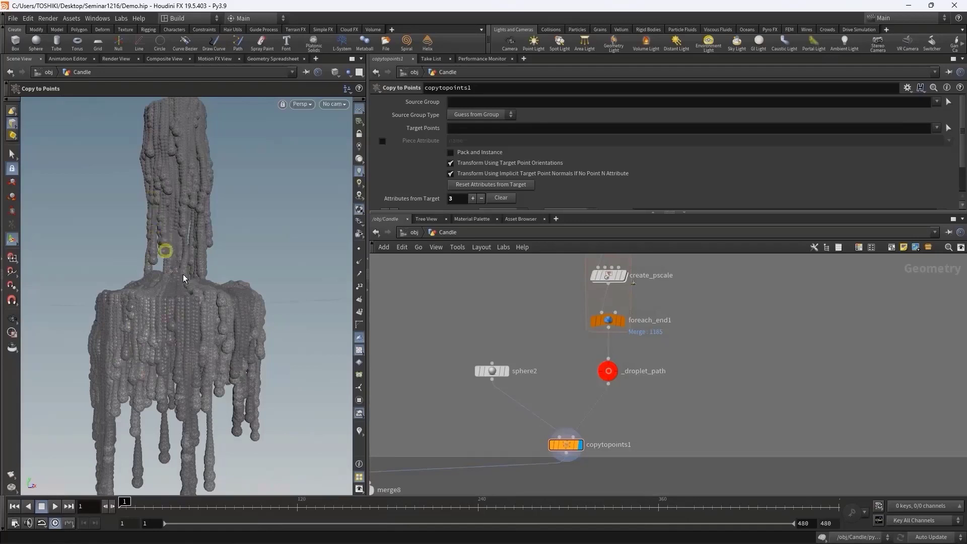
- Display foreach_end1's strands, then create_pscale's output, in the viewport
middle_drag(681, 353, 660, 381)
scroll(634, 343, up, 3)
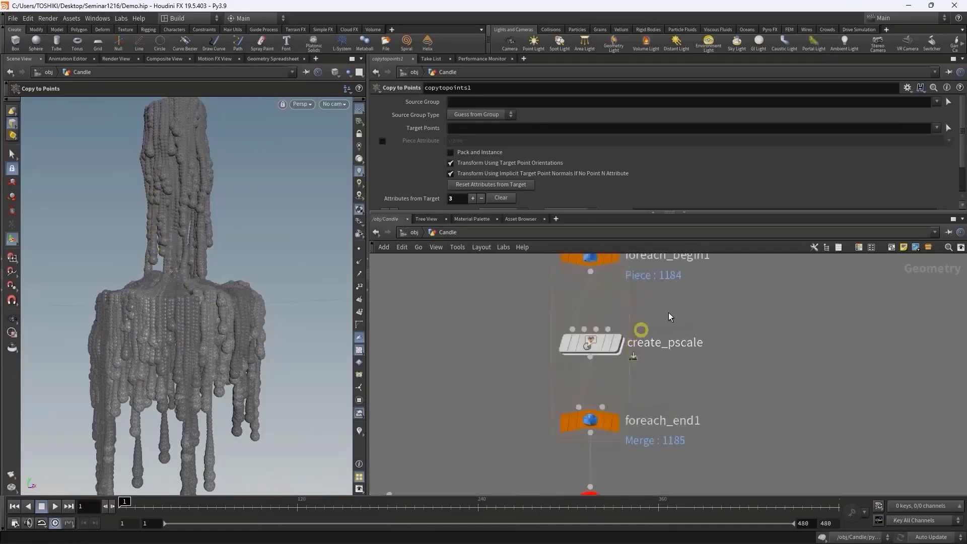
middle_drag(670, 315, 668, 335)
click(618, 435)
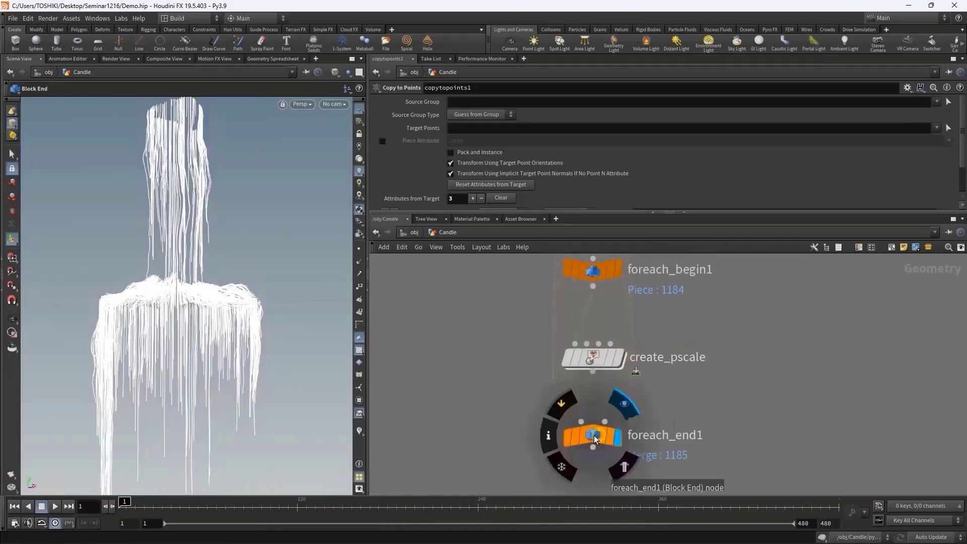
mouse_move(594, 357)
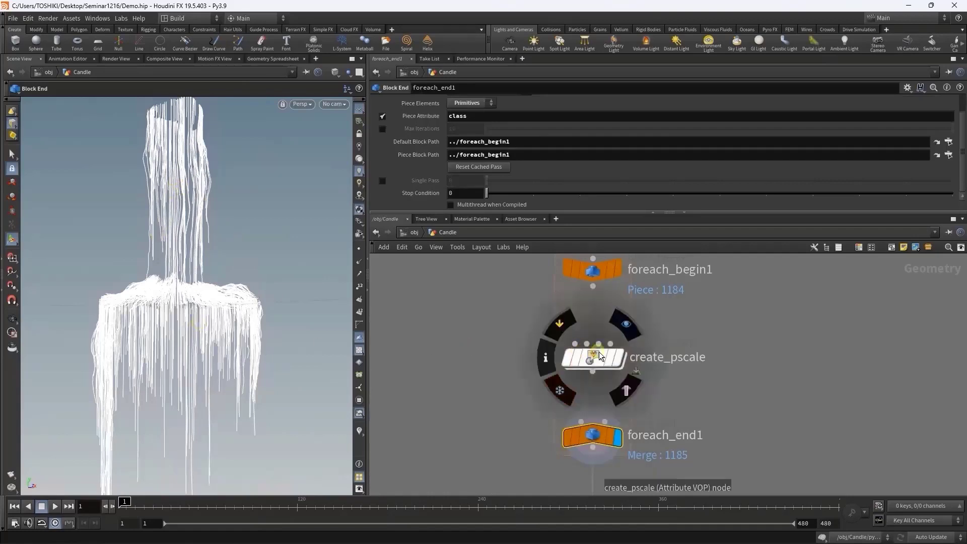
click(618, 362)
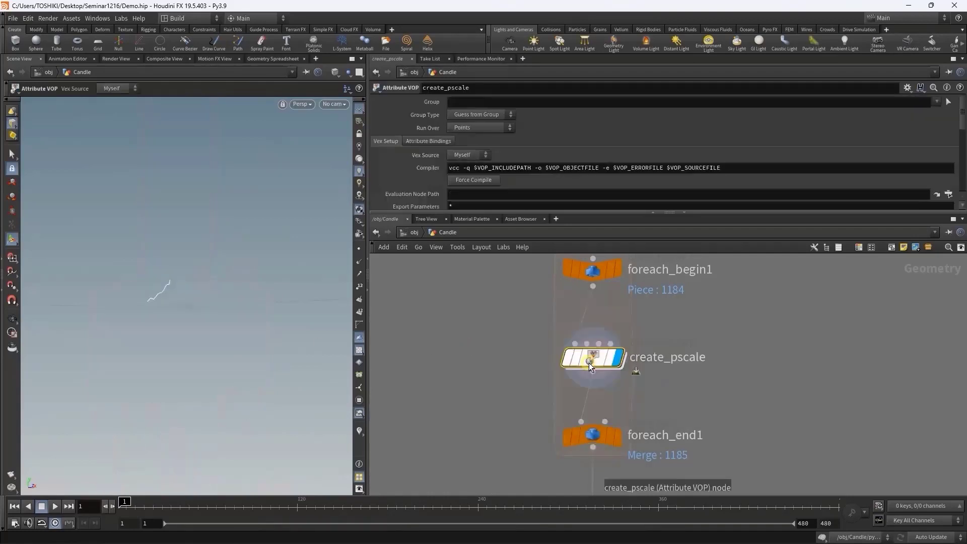
scroll(738, 389, down, 3)
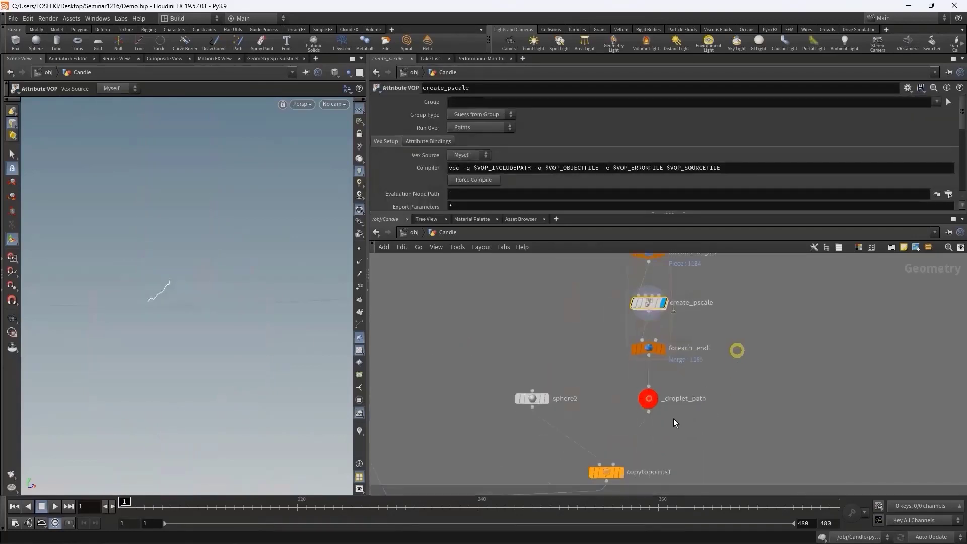
- Restore the copytopoints1 candle display and select create_pscale
click(620, 472)
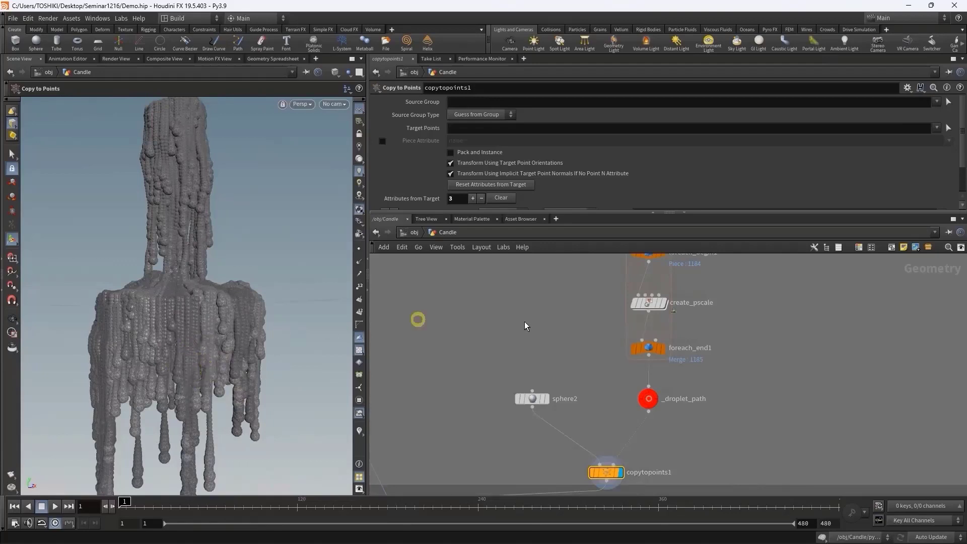
scroll(697, 345, up, 2)
scroll(794, 362, up, 1)
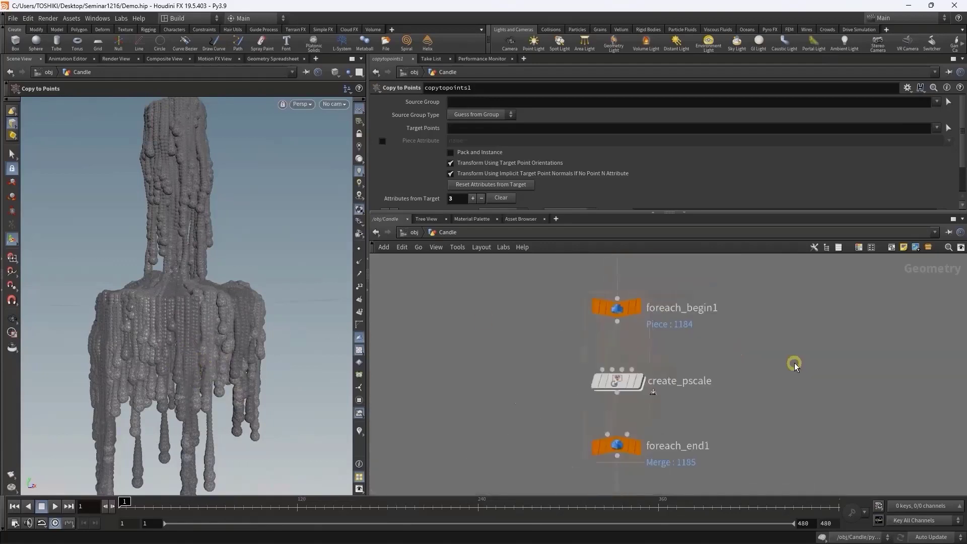
drag(526, 364, 748, 391)
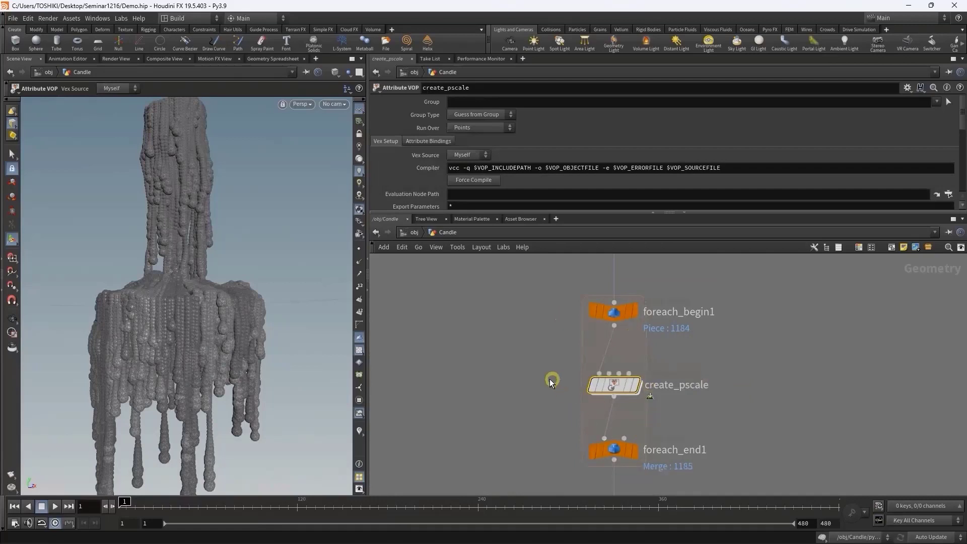
mouse_move(618, 382)
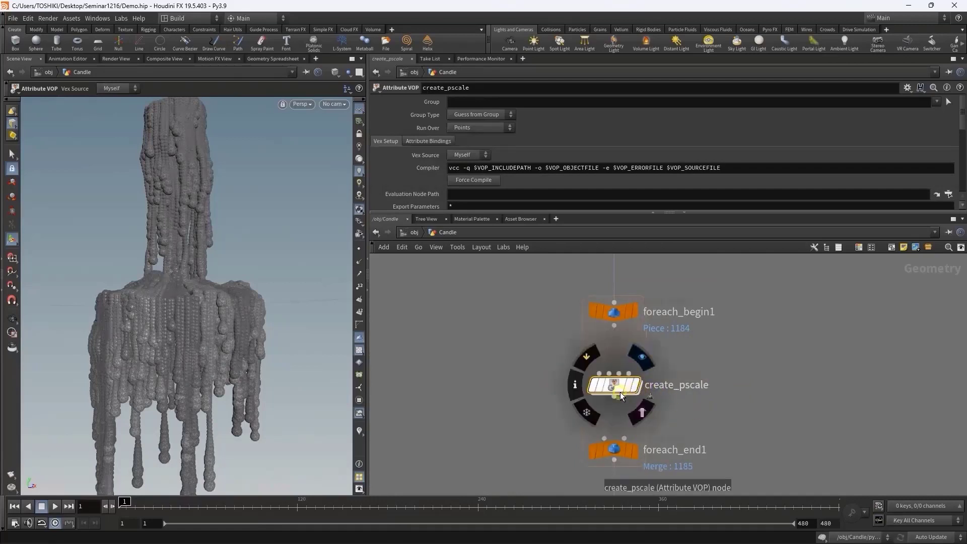
- Peek inside create_pscale's VOP network, return to Candle and select create_pscale
double_click(621, 390)
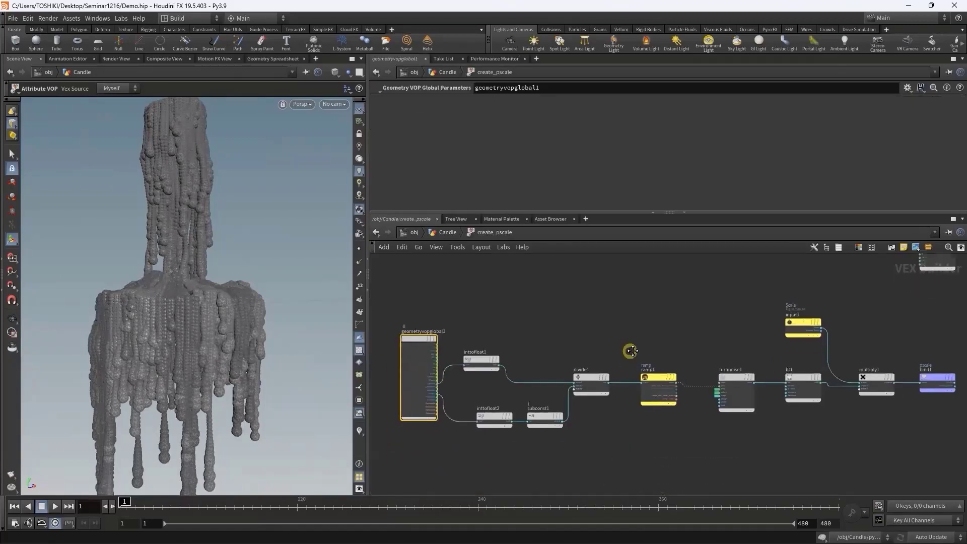
click(448, 232)
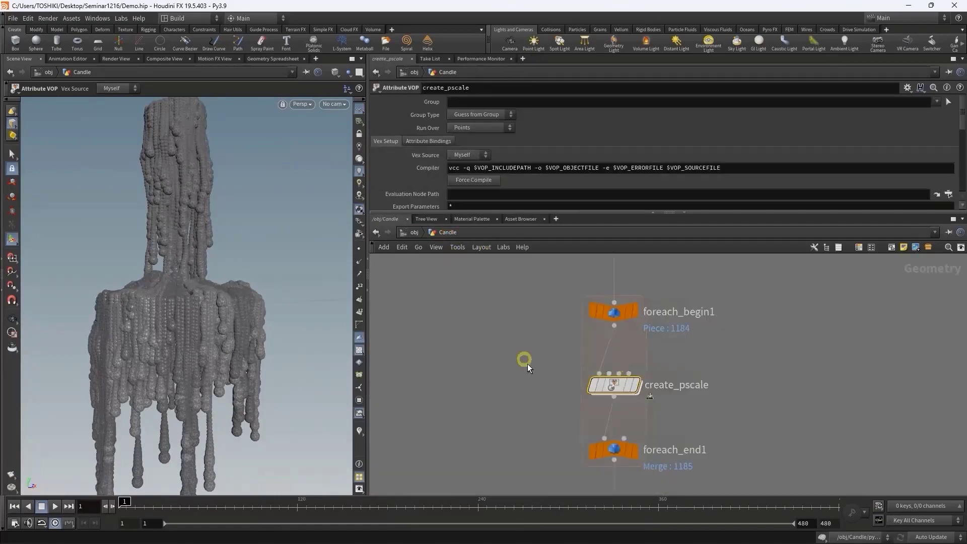
drag(527, 362, 768, 425)
scroll(655, 398, up, 2)
scroll(657, 382, up, 1)
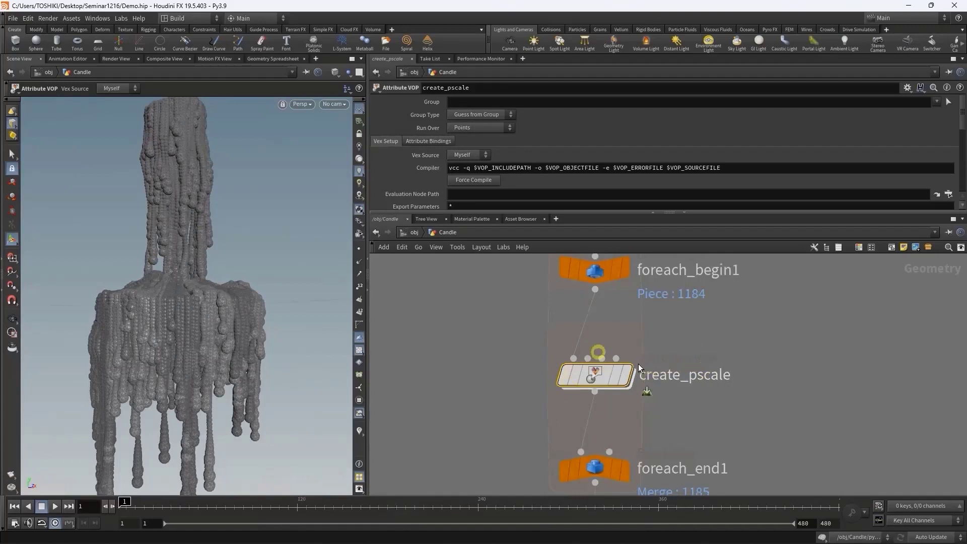
scroll(540, 345, down, 3)
- Pan over the melt_top and melt_under groups, then dive into create_pscale and back up
middle_drag(694, 321, 678, 427)
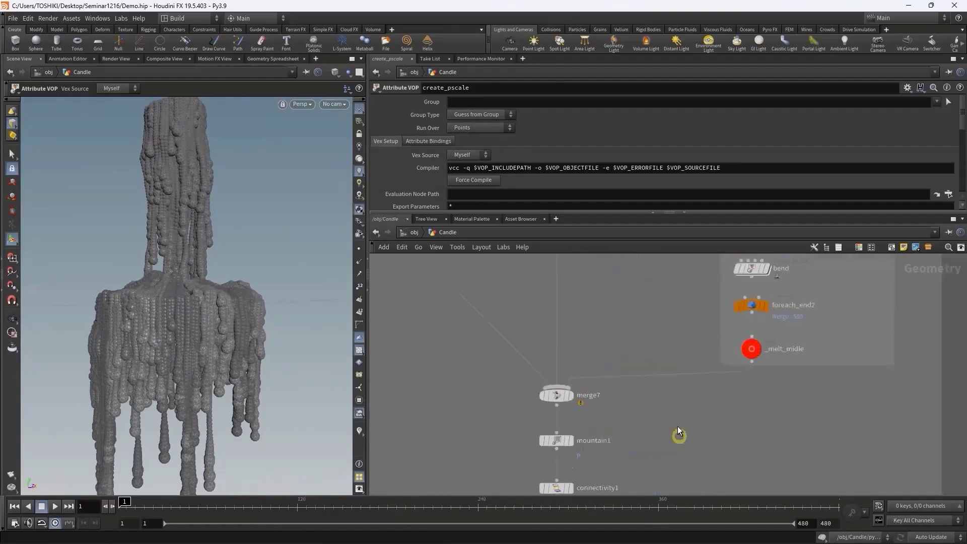
scroll(670, 317, down, 1)
middle_drag(670, 318, 658, 296)
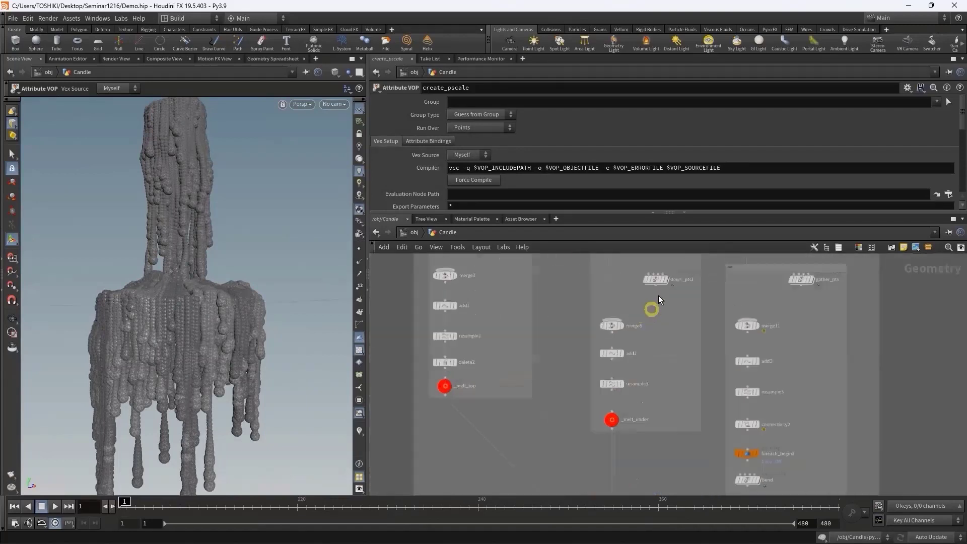
mouse_move(675, 397)
middle_down()
mouse_move(663, 491)
mouse_move(657, 453)
mouse_move(678, 391)
middle_up()
scroll(631, 375, up, 3)
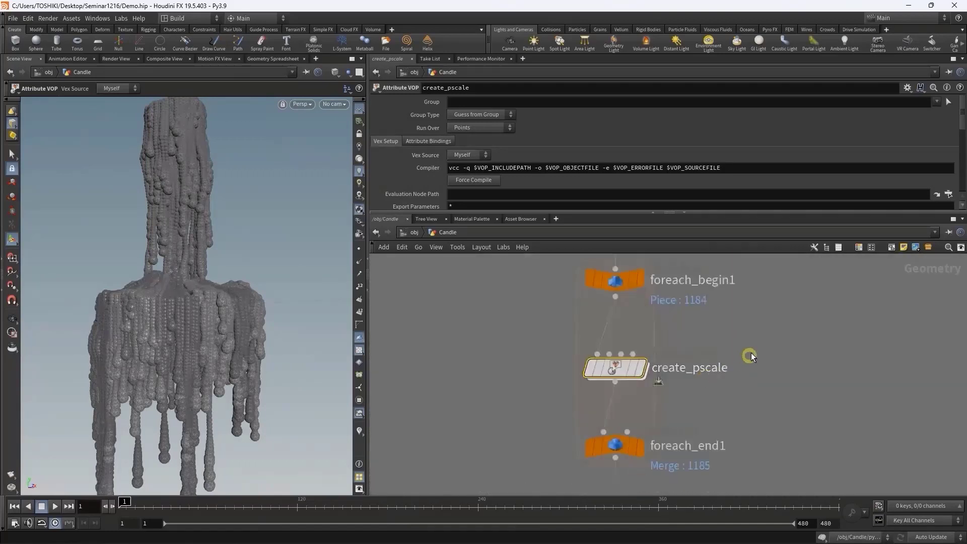
double_click(612, 370)
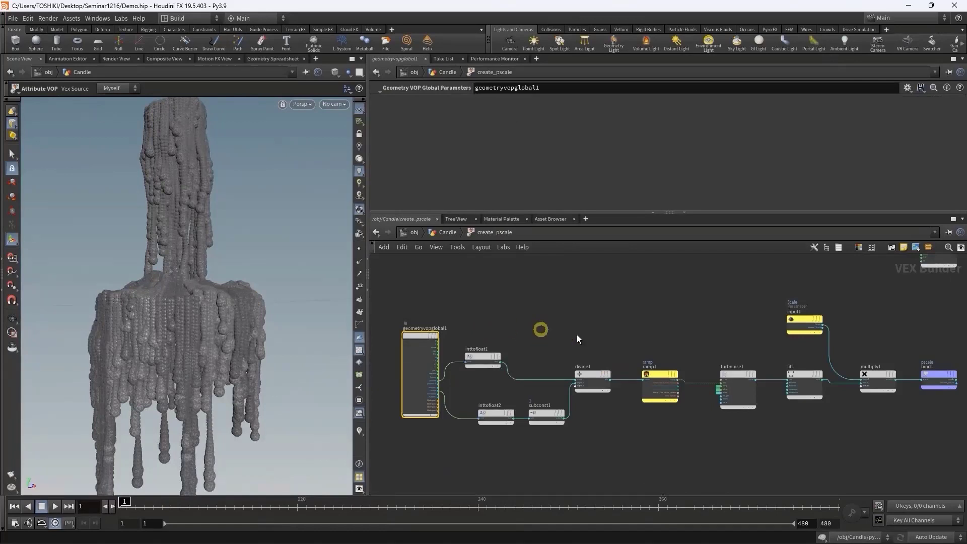
key(u)
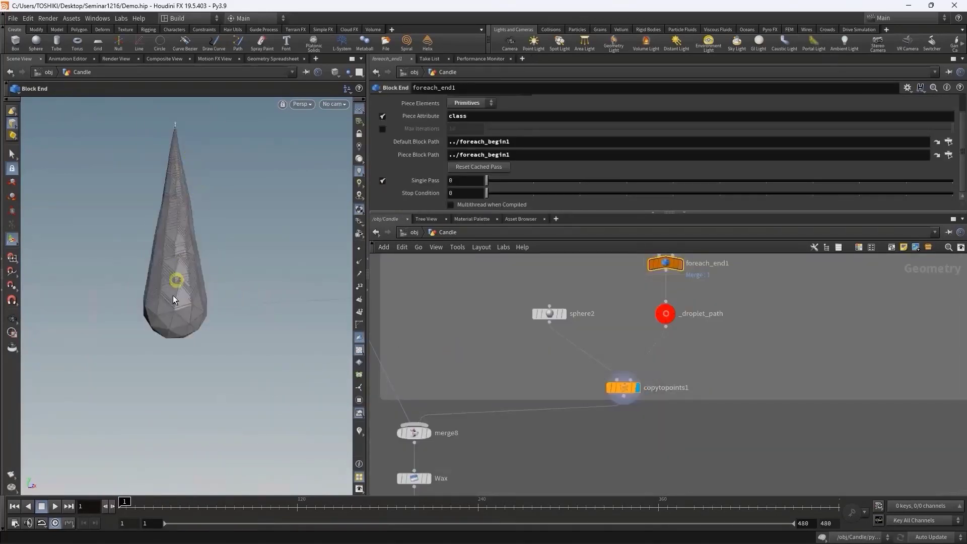
- Orbit the viewport around the single tapered droplet to see several sides
key(Escape)
scroll(168, 271, up, 3)
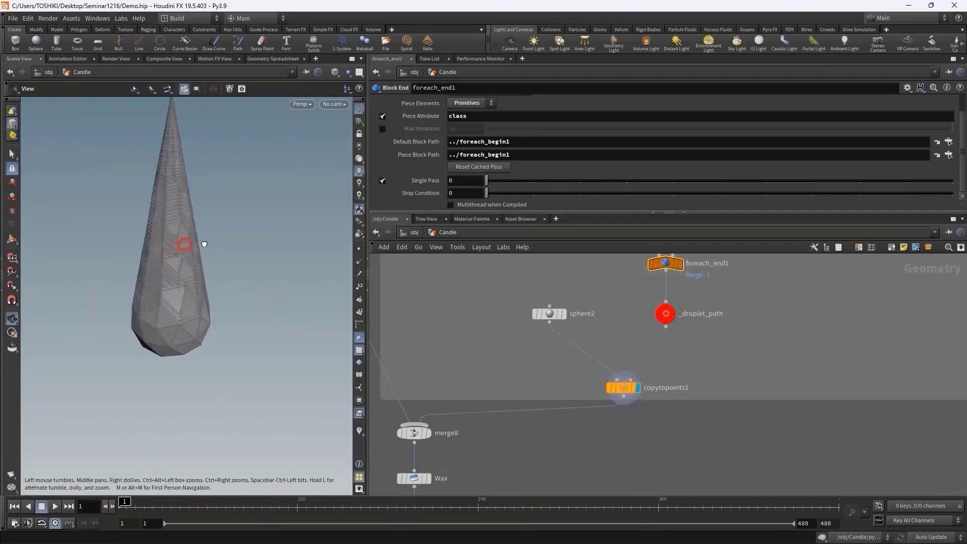
mouse_move(204, 244)
mouse_down()
mouse_move(162, 233)
mouse_move(214, 318)
mouse_move(198, 339)
mouse_move(155, 319)
mouse_move(162, 334)
mouse_move(189, 284)
mouse_up()
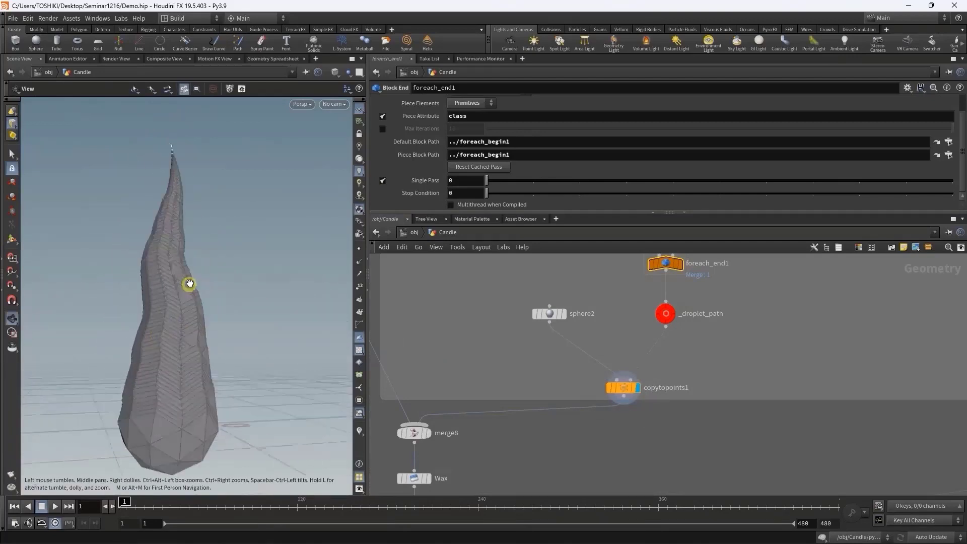
key(Return)
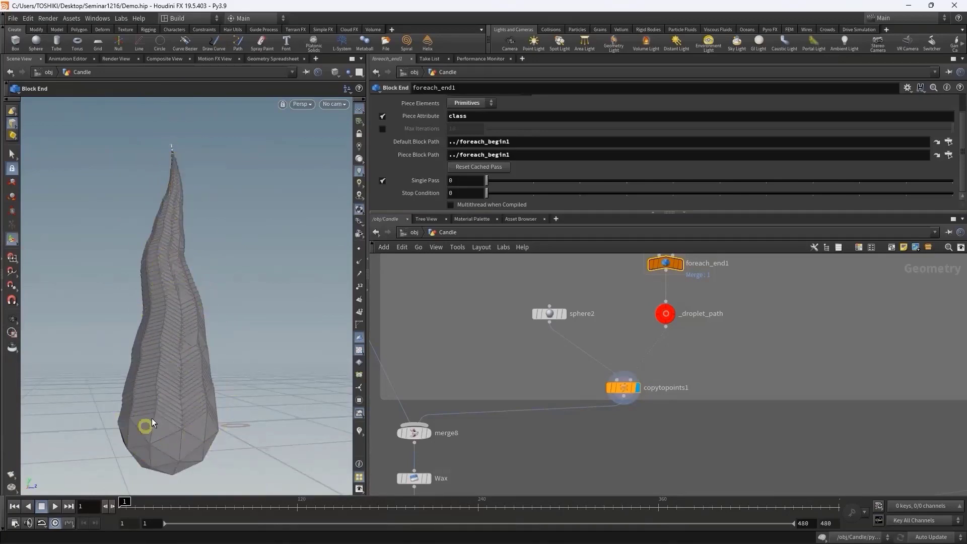
key(Escape)
mouse_move(186, 343)
mouse_down()
mouse_move(258, 331)
mouse_move(244, 356)
mouse_up()
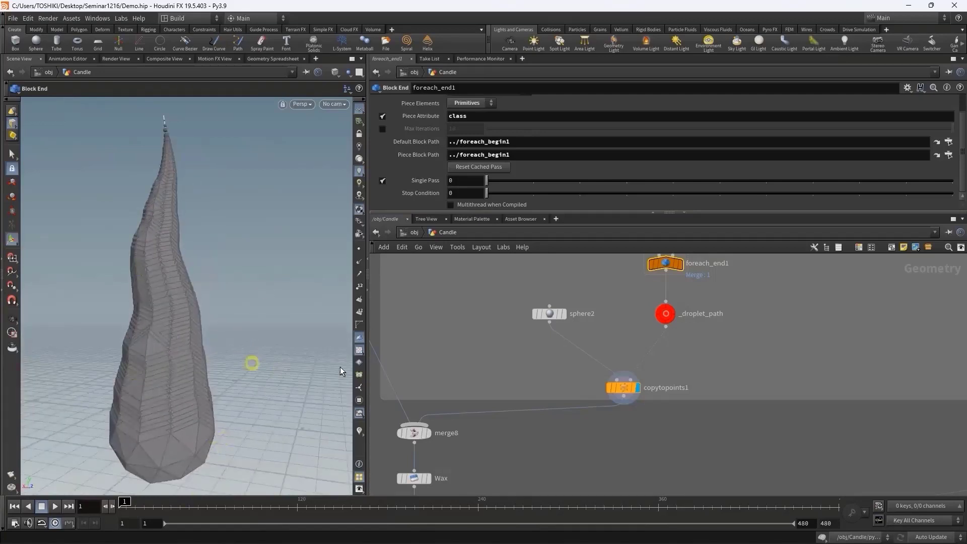
- Set create_pscale as the displayed node in the foreach loop
middle_drag(751, 354, 754, 471)
scroll(676, 401, up, 3)
scroll(648, 409, up, 2)
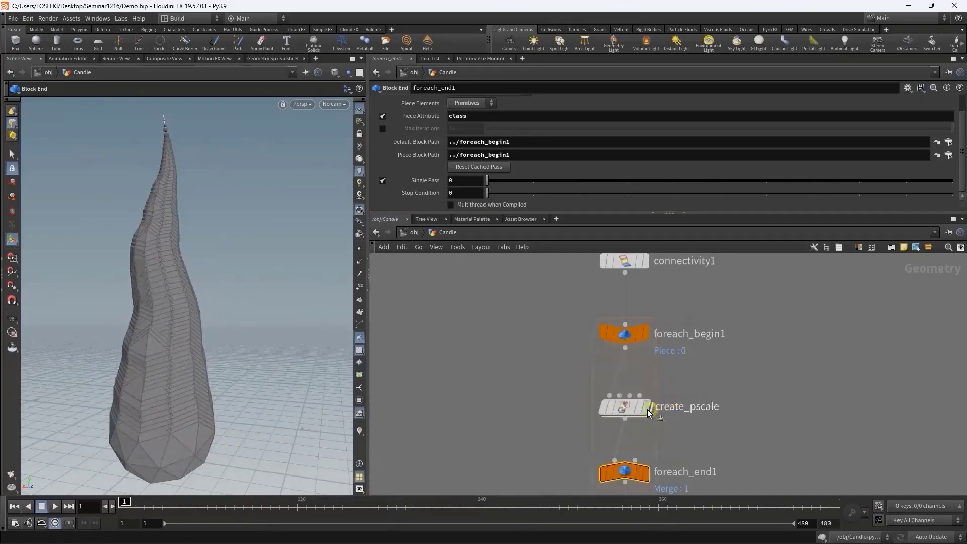
click(648, 409)
- Inside create_pscale, move ramp1, turbnoise1, fit1 and multiply1 below the main wire
double_click(622, 410)
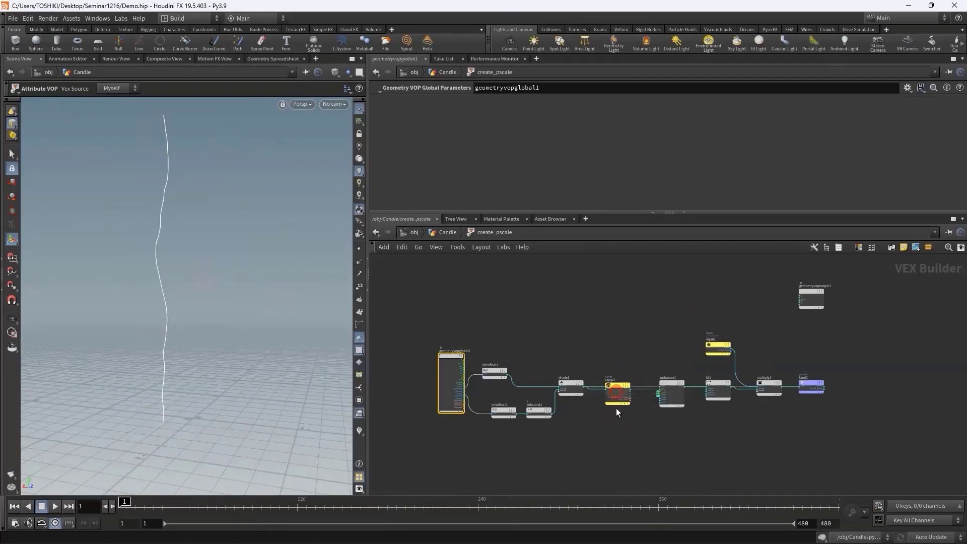
drag(615, 398, 615, 429)
drag(673, 381, 672, 411)
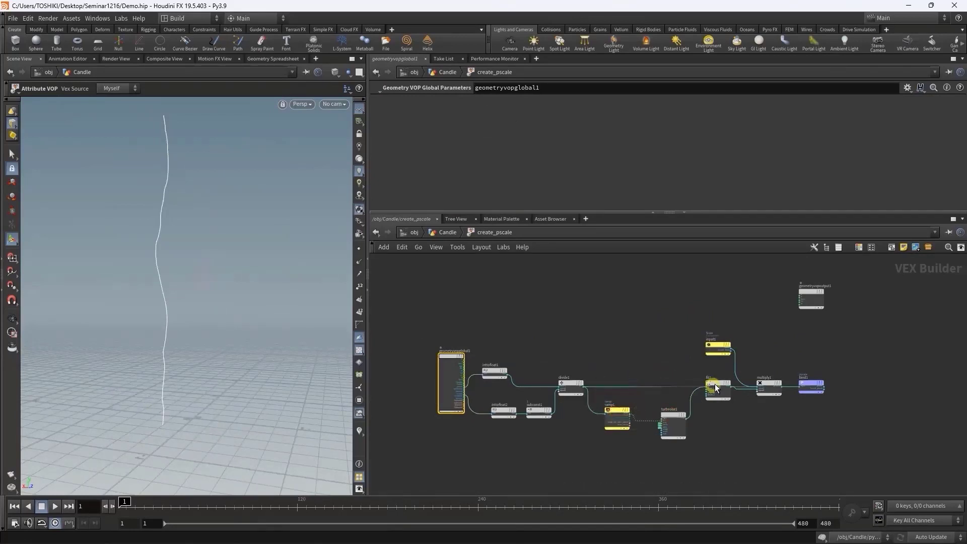
drag(715, 384, 720, 419)
drag(769, 383, 769, 418)
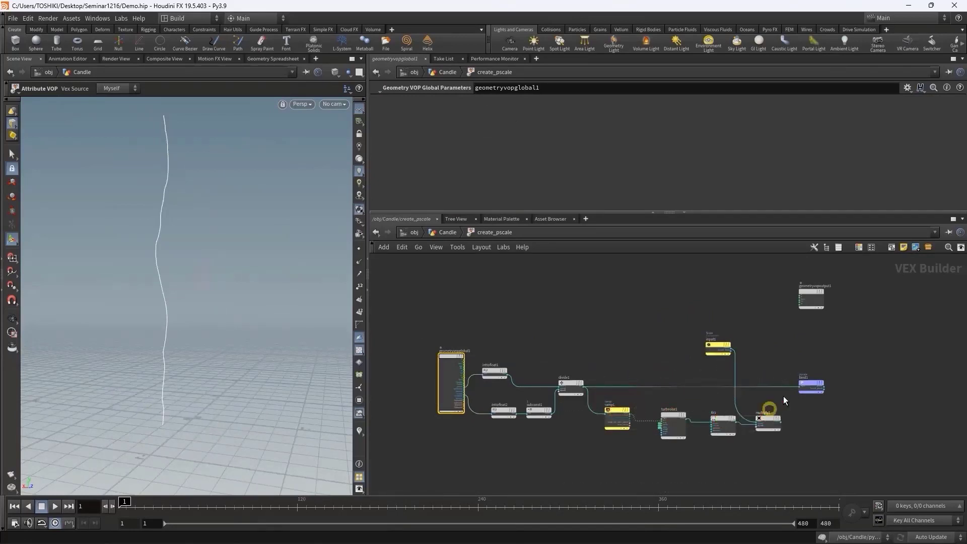
scroll(558, 423, up, 2)
scroll(403, 321, up, 2)
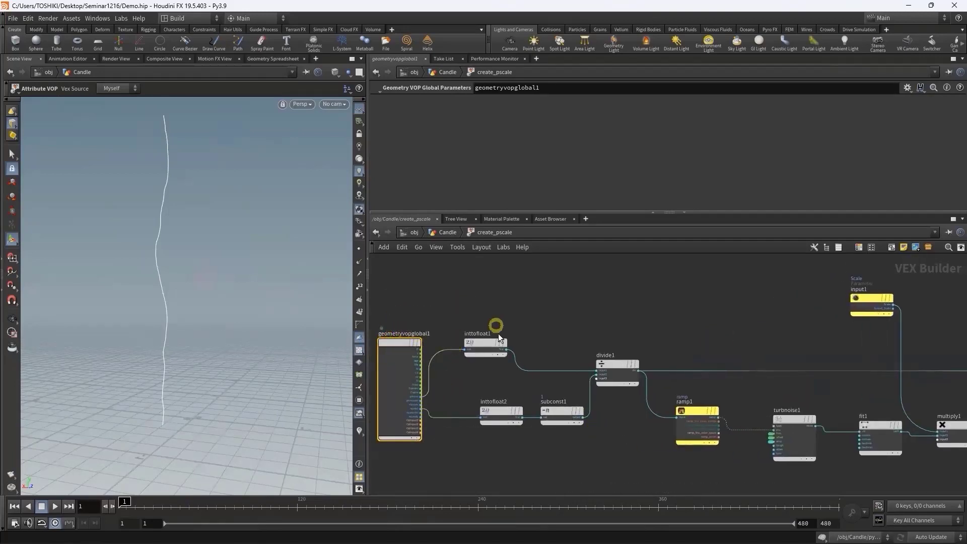
- Nudge inttofloat1 right and down, zoom in on the ptnum/numpt wires, and clear the selection
drag(488, 346, 506, 358)
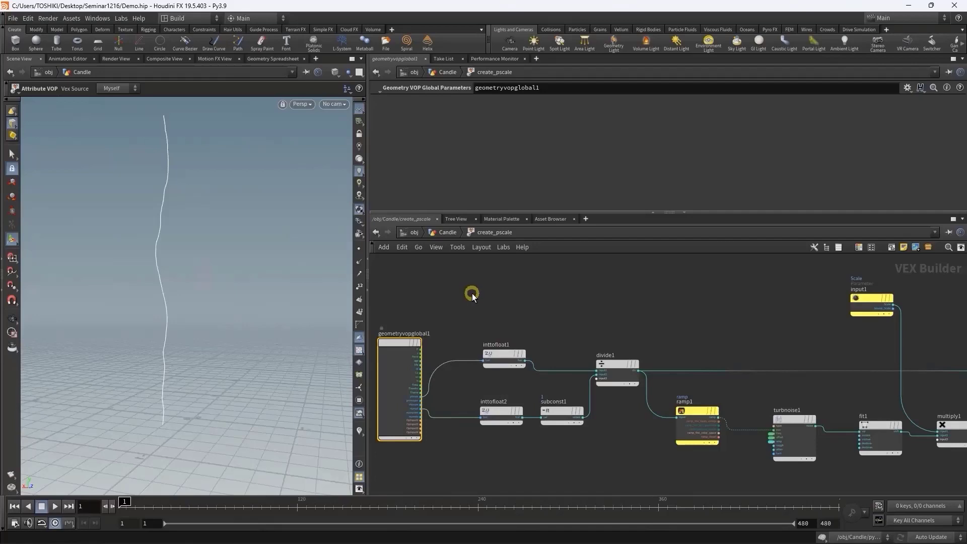
scroll(484, 318, up, 2)
scroll(529, 312, up, 2)
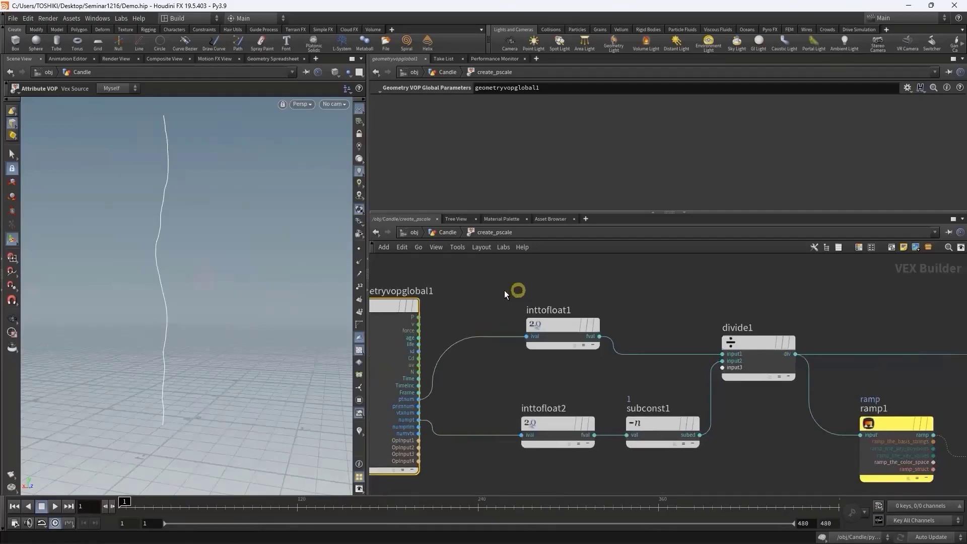
scroll(430, 393, up, 2)
scroll(444, 390, up, 1)
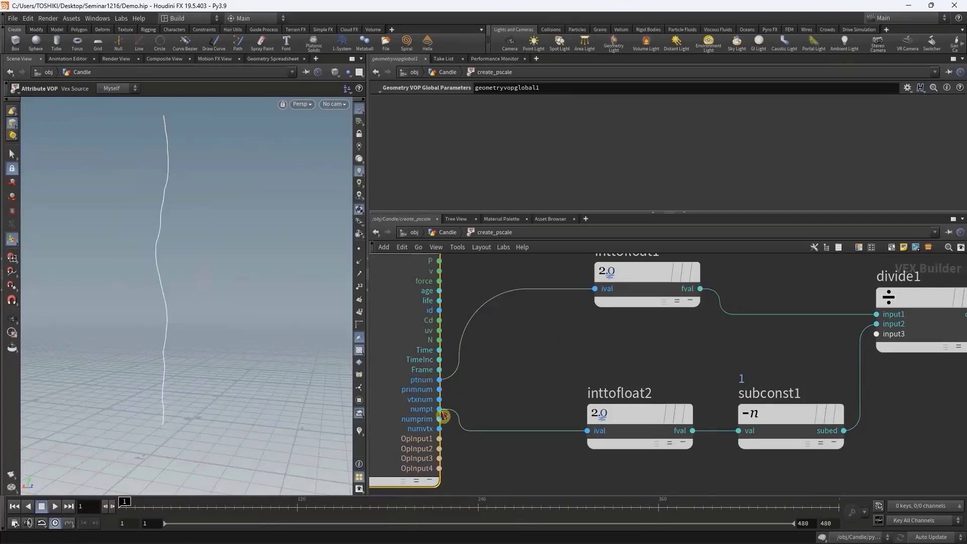
scroll(563, 430, down, 2)
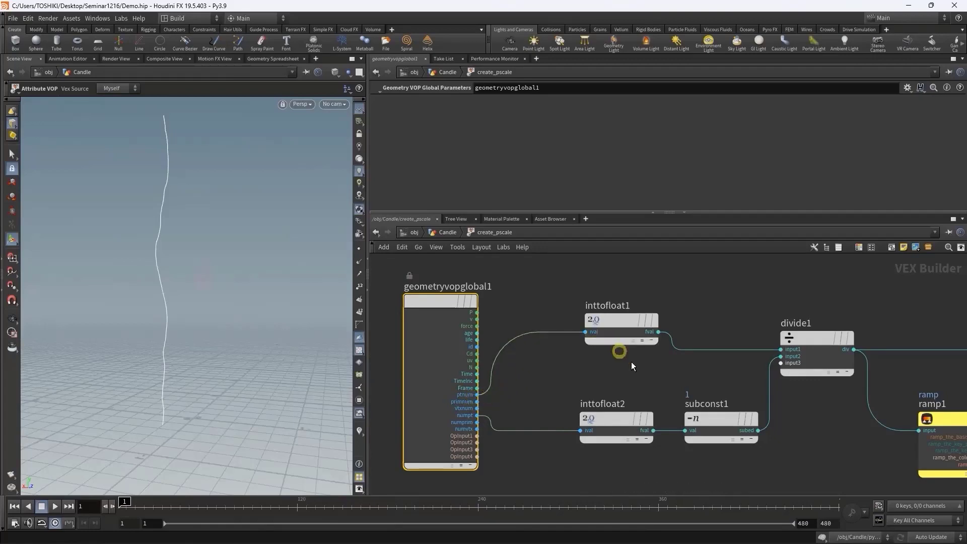
scroll(662, 380, down, 1)
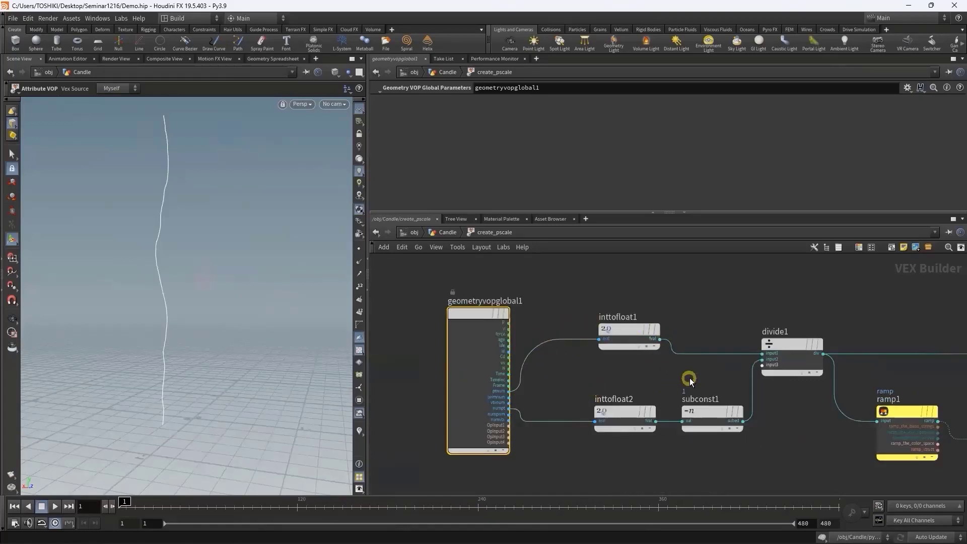
click(809, 395)
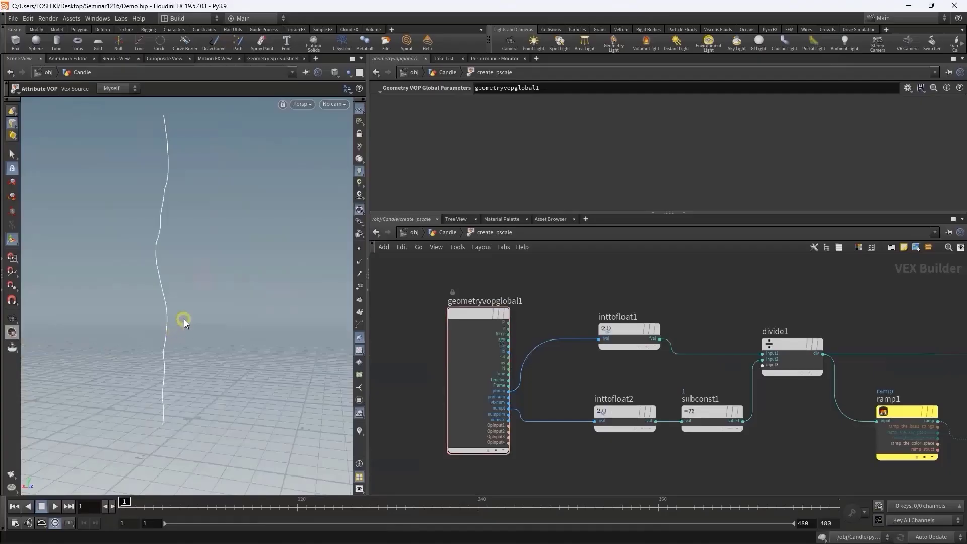
- Enable Display Points and Display Point Numbers on the path curve and frame points 13–59
drag(183, 320, 172, 241)
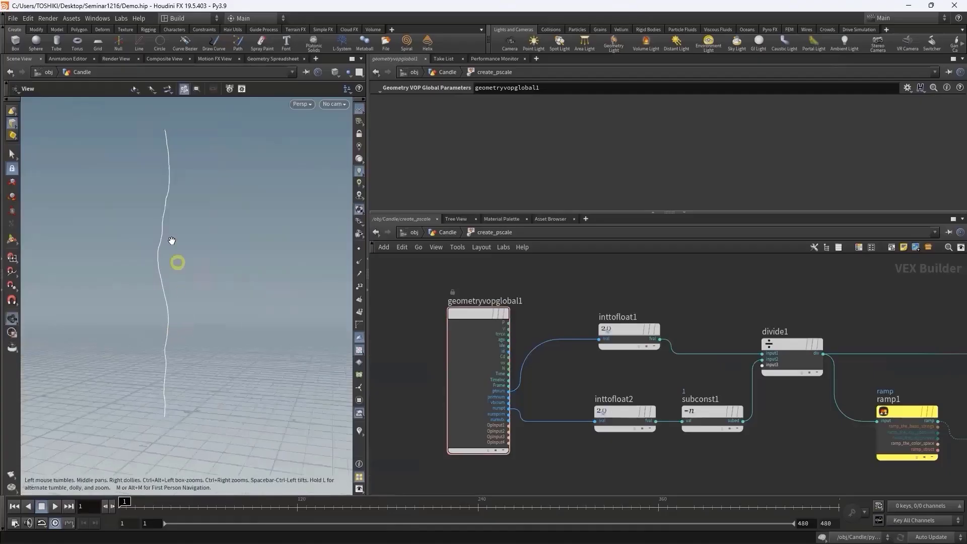
click(363, 249)
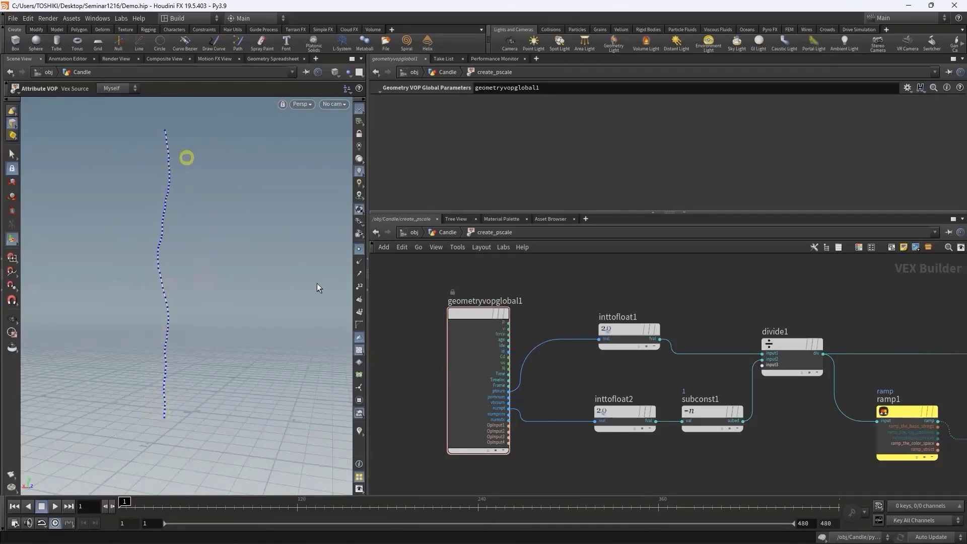
click(359, 287)
key(Escape)
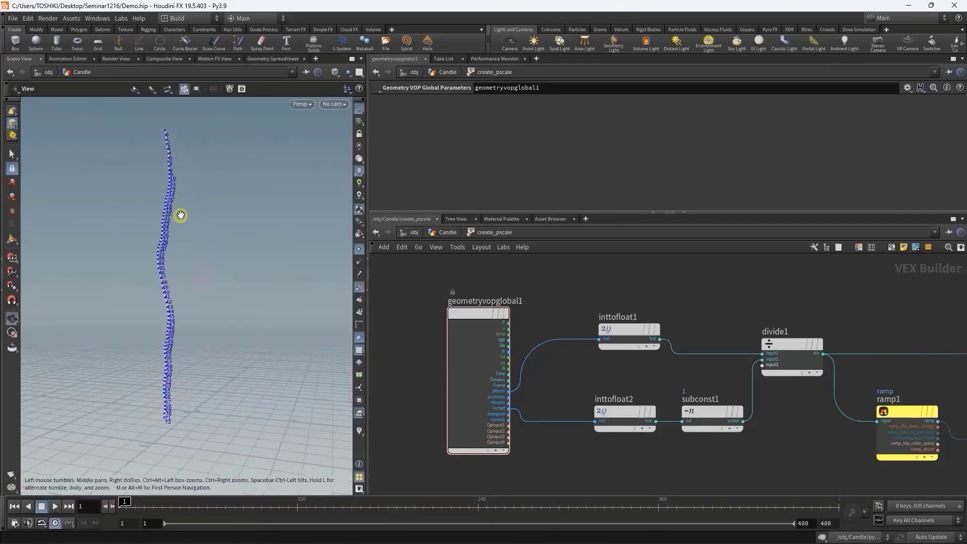
mouse_move(181, 215)
mouse_down()
mouse_move(182, 160)
mouse_move(184, 173)
mouse_up()
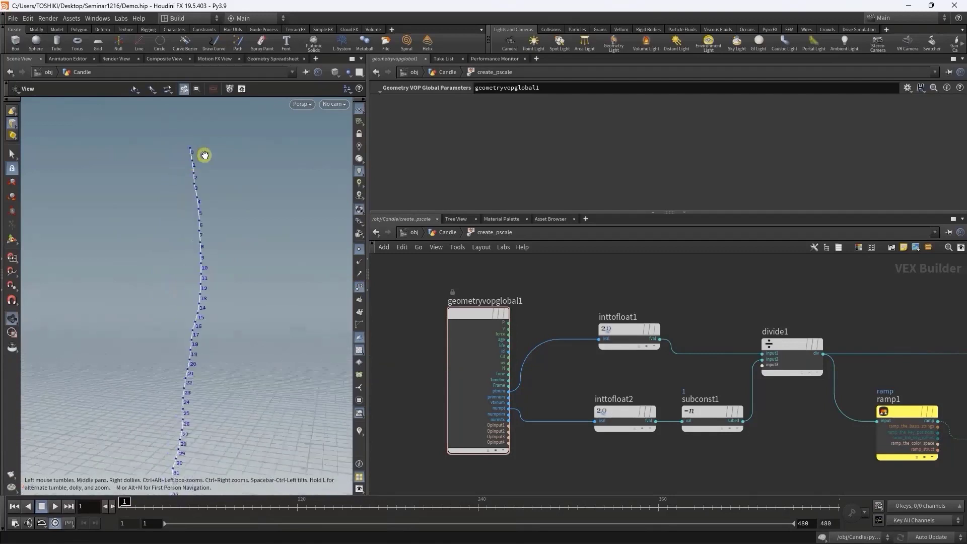
key(Return)
key(Escape)
mouse_move(203, 356)
mouse_down()
mouse_move(212, 410)
mouse_move(237, 458)
mouse_move(231, 340)
mouse_up()
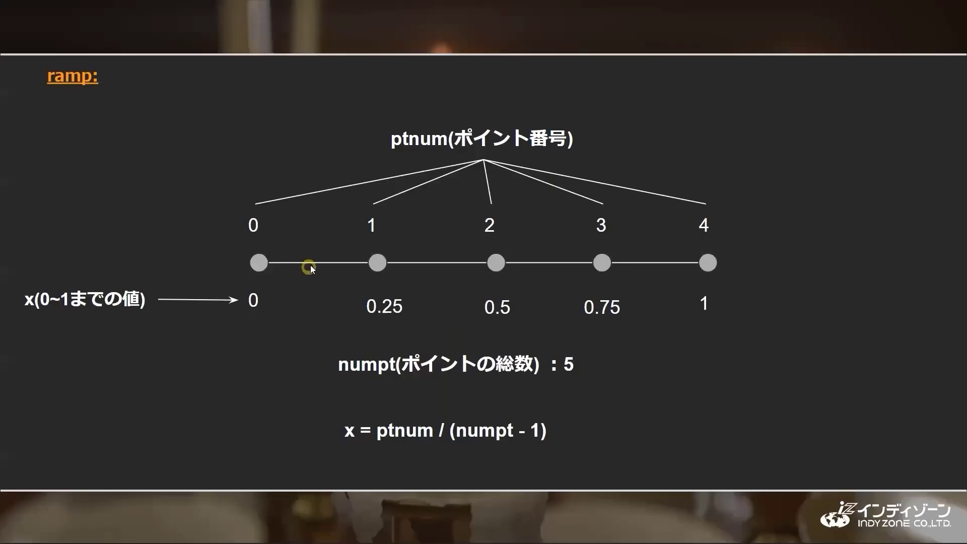
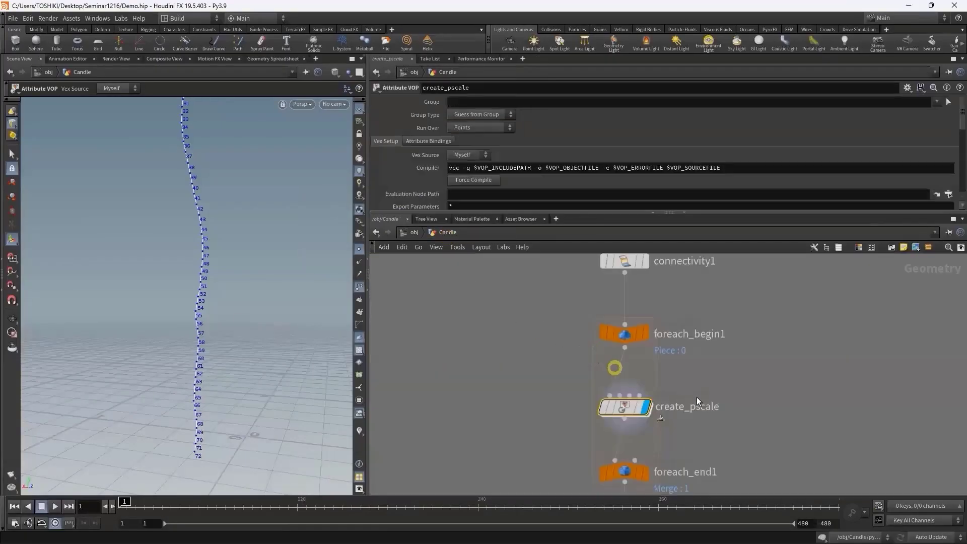
- Add copytopoints1 below droplet_path, inspect ramp1 inside create_pscale, then return to Candle
click(621, 456)
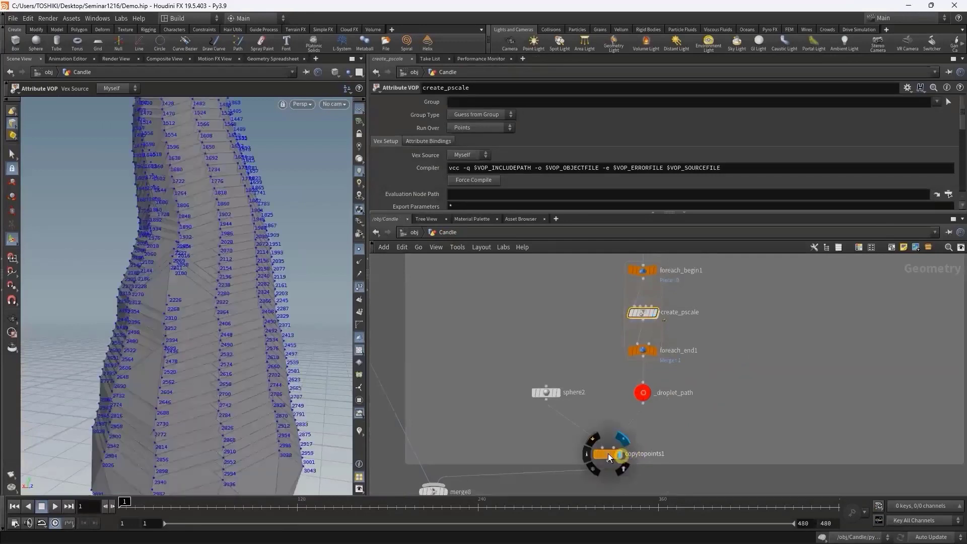
click(644, 313)
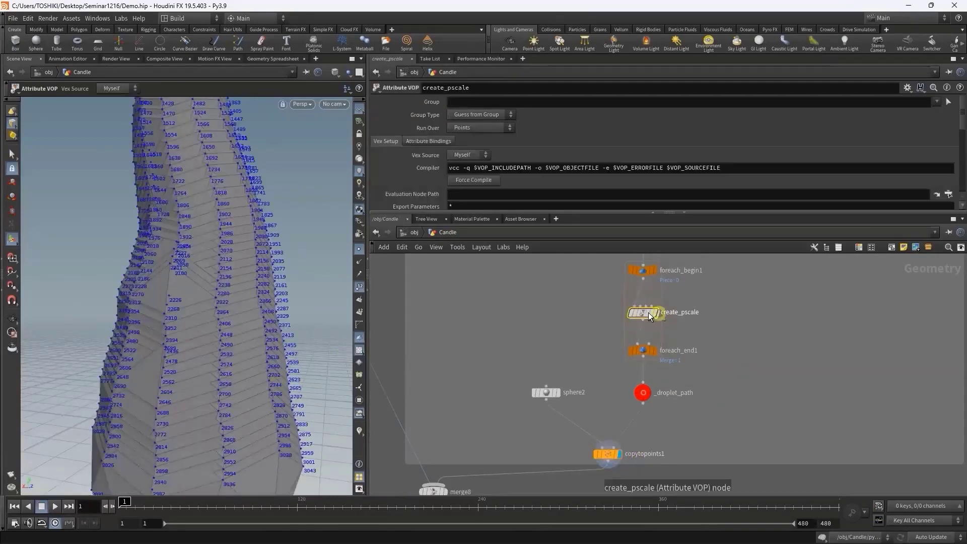
double_click(645, 313)
scroll(661, 343, up, 3)
click(585, 430)
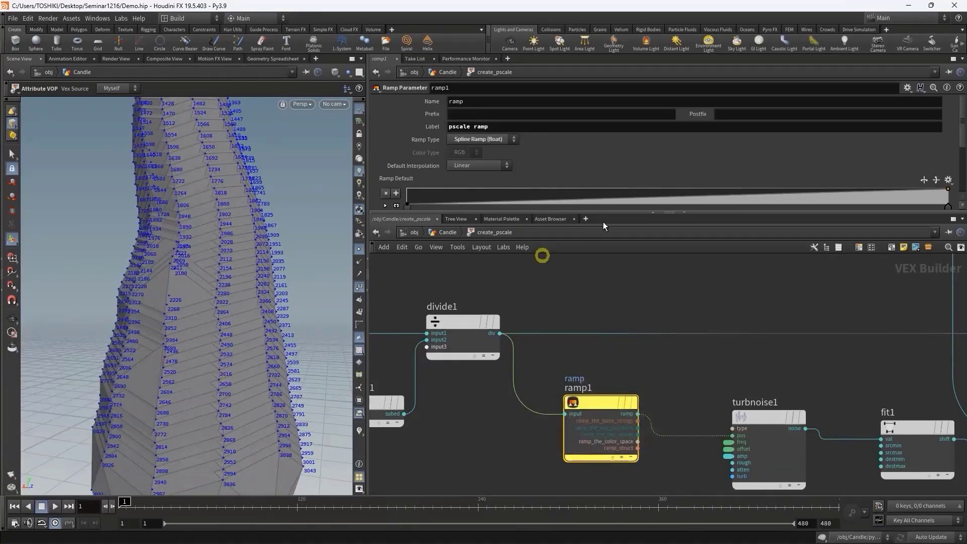
drag(492, 211, 493, 271)
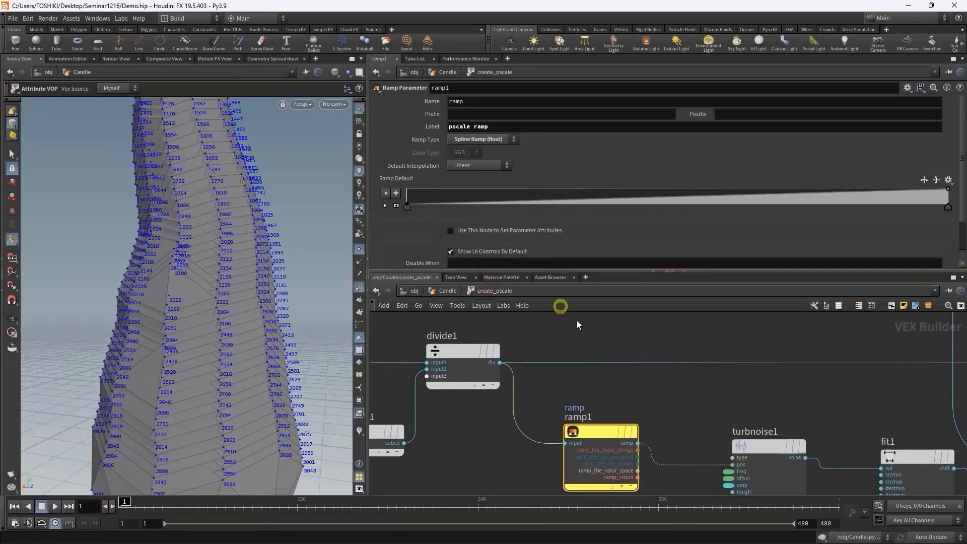
click(451, 292)
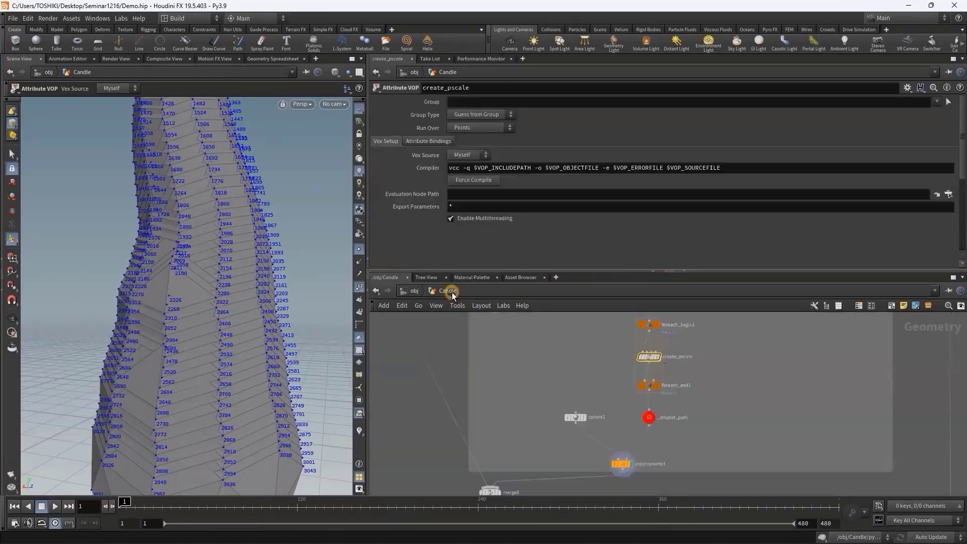
key(alt+Tab)
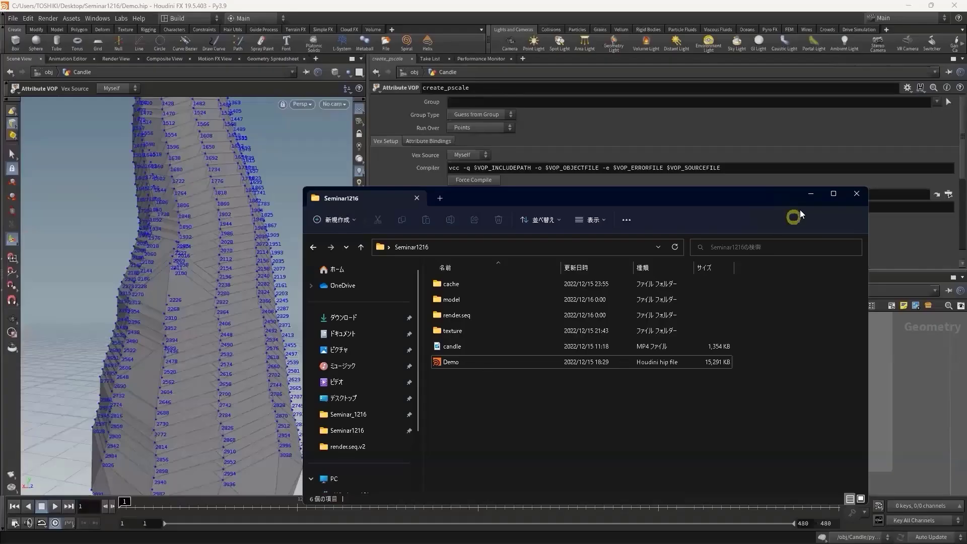
click(811, 196)
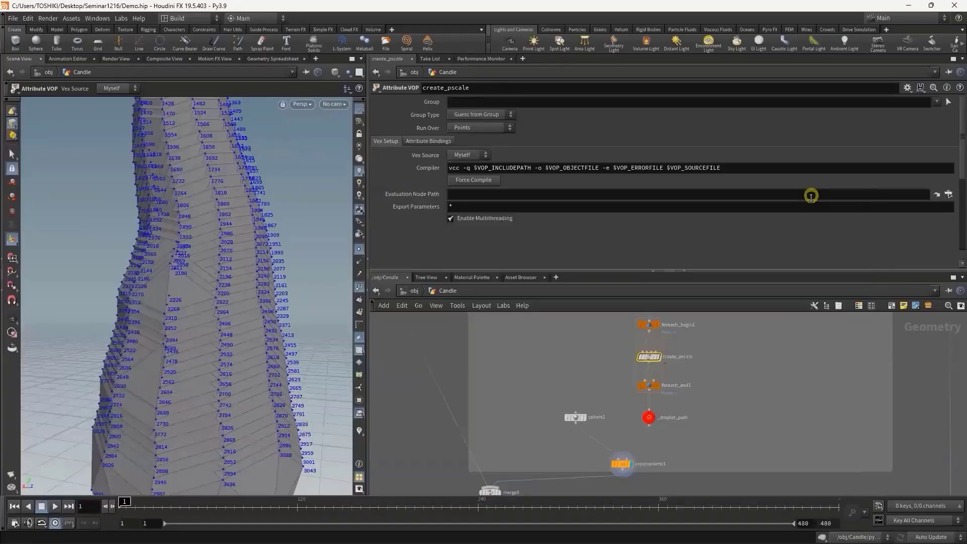
- Enter create_pscale and box-select the int-to-float, subtract and divide nodes
double_click(645, 359)
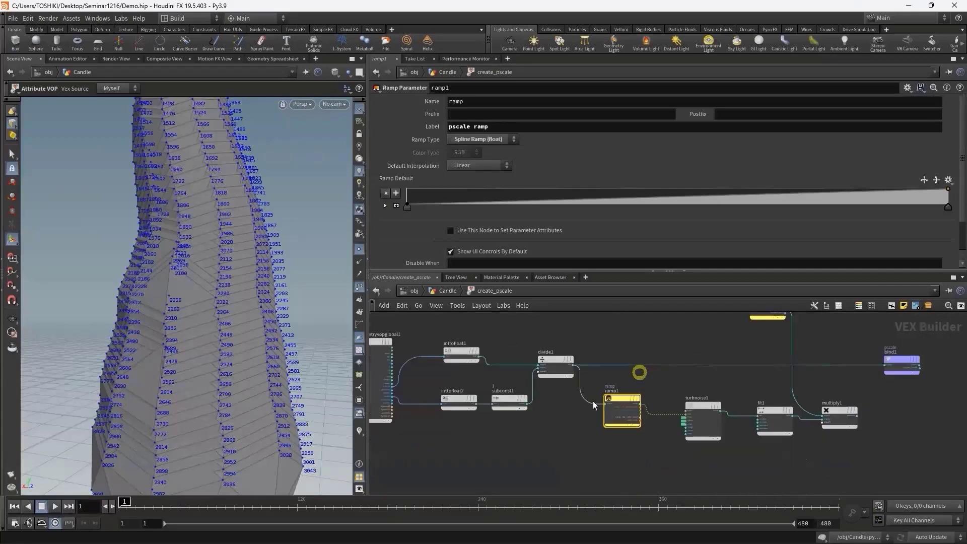
drag(509, 345, 588, 443)
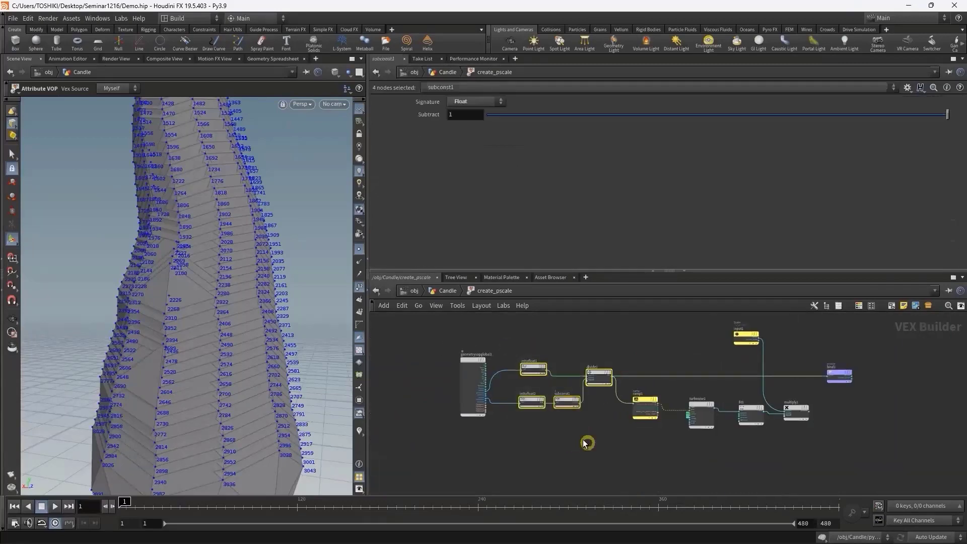
scroll(506, 367, up, 3)
scroll(504, 372, up, 2)
scroll(485, 407, up, 3)
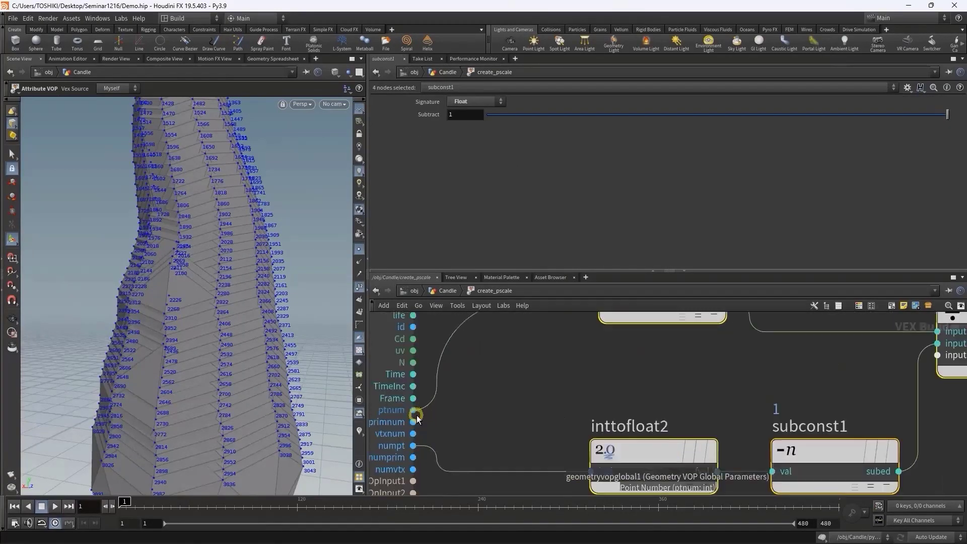
scroll(486, 407, down, 3)
scroll(504, 388, down, 1)
- Inspect inttofloat1 and inttofloat2, framing them with subconst1 and the globals outputs
click(549, 368)
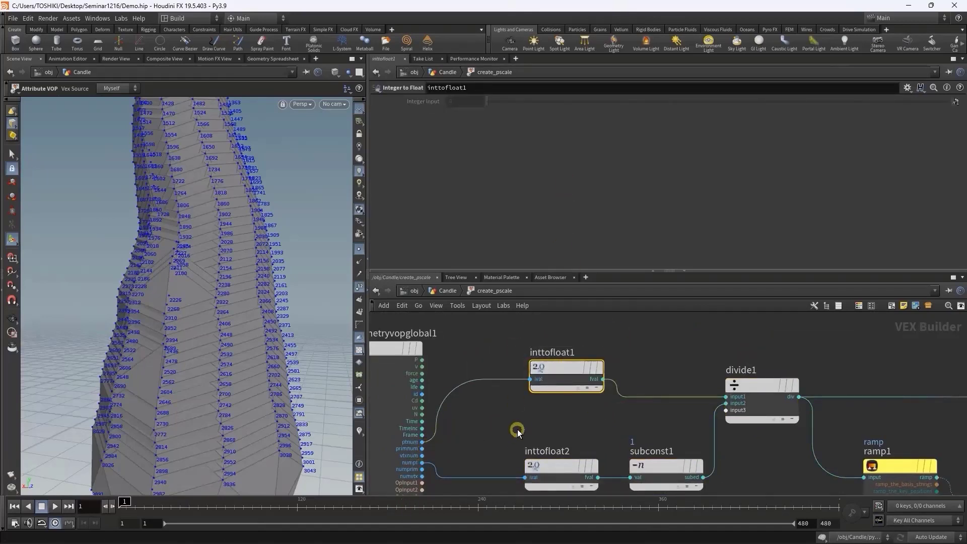
drag(506, 357, 587, 417)
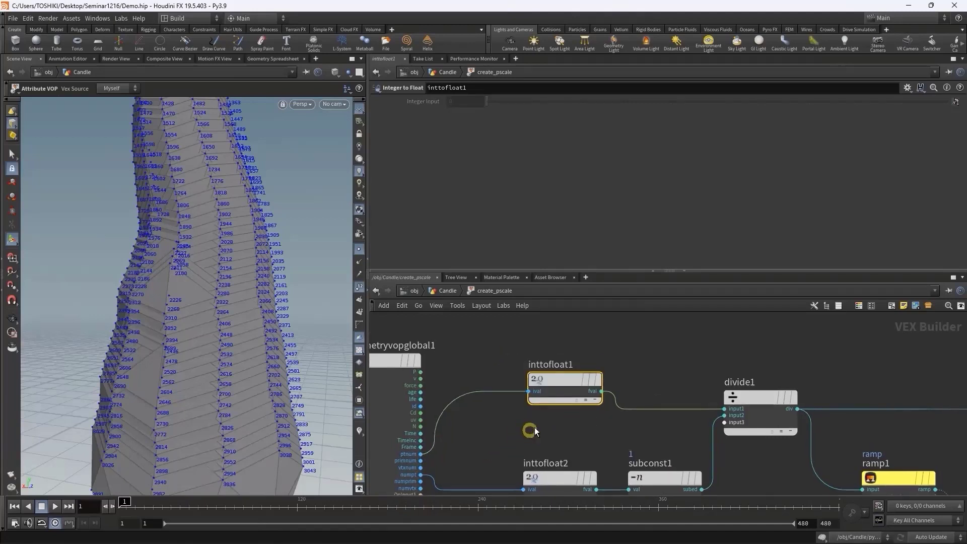
mouse_move(567, 376)
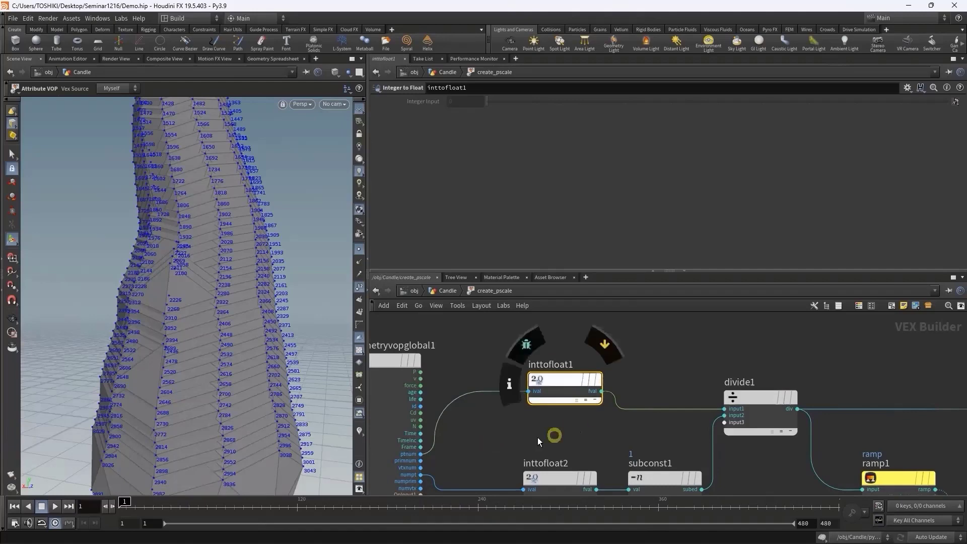
scroll(537, 437, down, 1)
scroll(501, 431, down, 1)
scroll(473, 407, down, 1)
scroll(433, 416, up, 2)
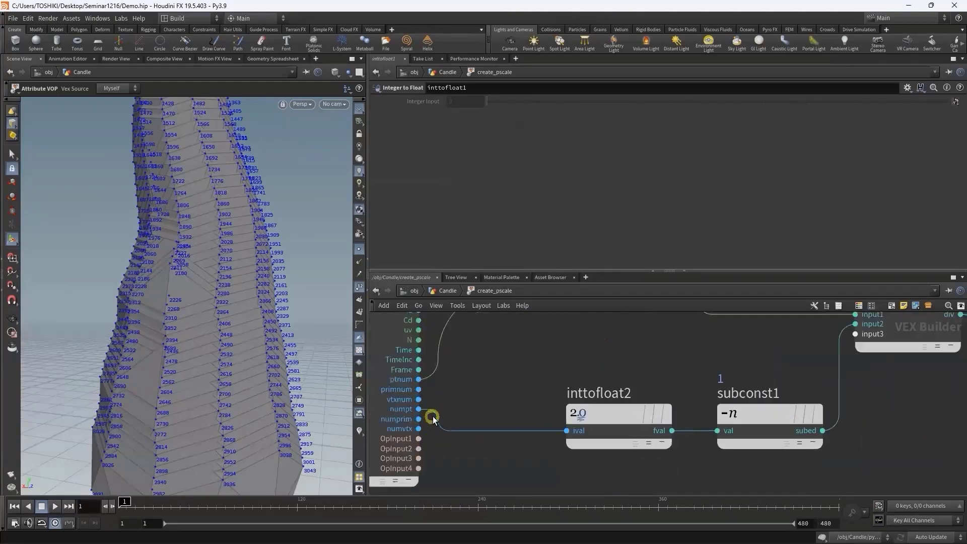
scroll(434, 416, up, 1)
drag(546, 370, 682, 464)
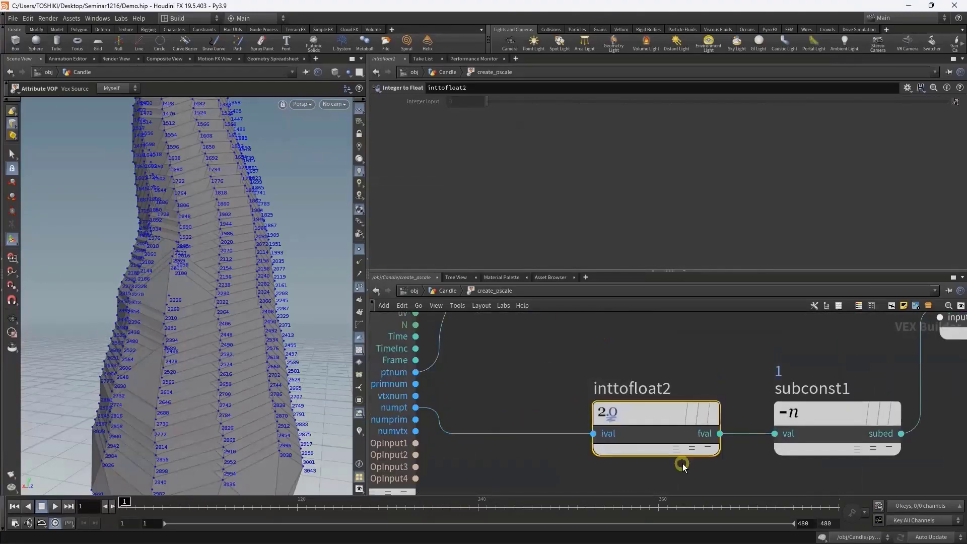
scroll(682, 464, down, 1)
mouse_move(660, 434)
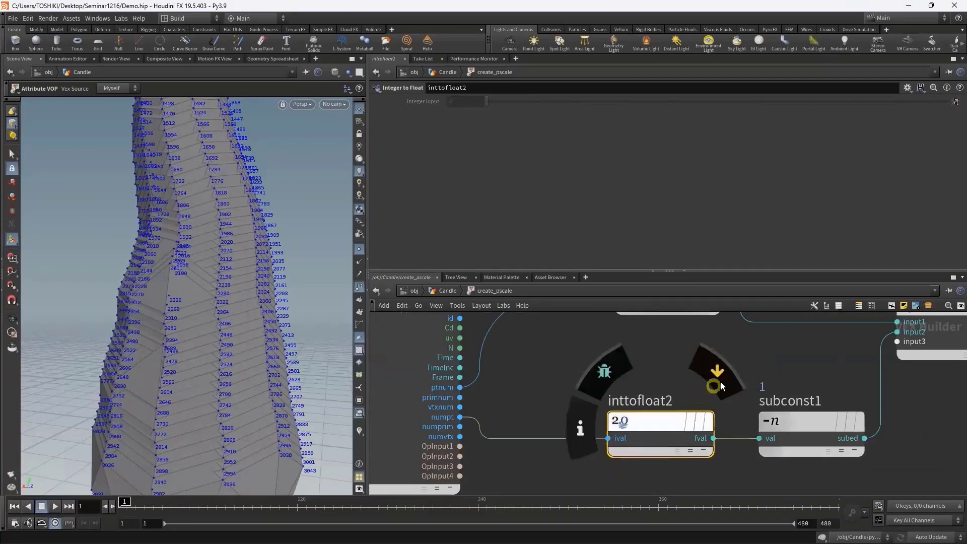
middle_drag(736, 372, 620, 396)
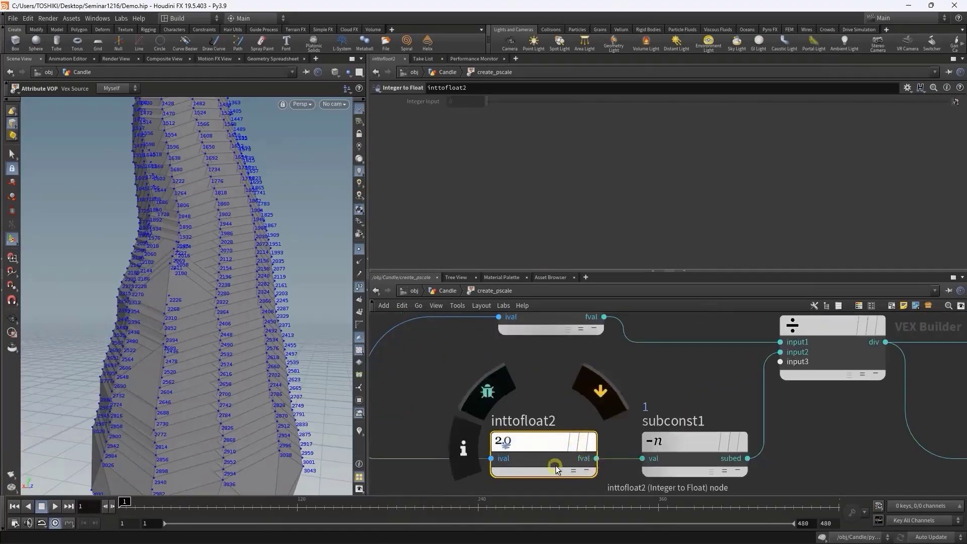
scroll(556, 469, down, 1)
mouse_move(619, 379)
middle_down()
mouse_move(586, 414)
mouse_move(446, 411)
mouse_move(574, 384)
middle_up()
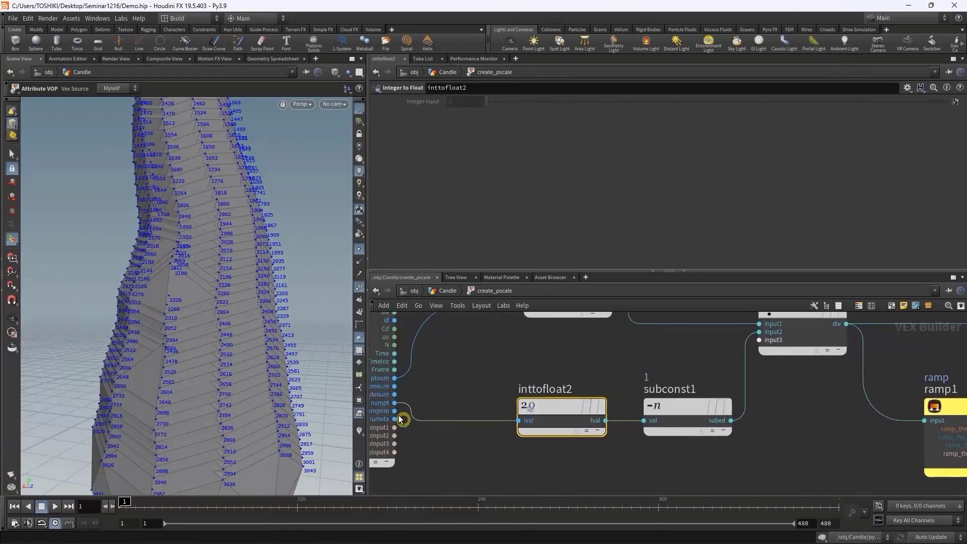
- Confirm subconst1's Subtract value of 1 and show the ramp formula slide
click(665, 406)
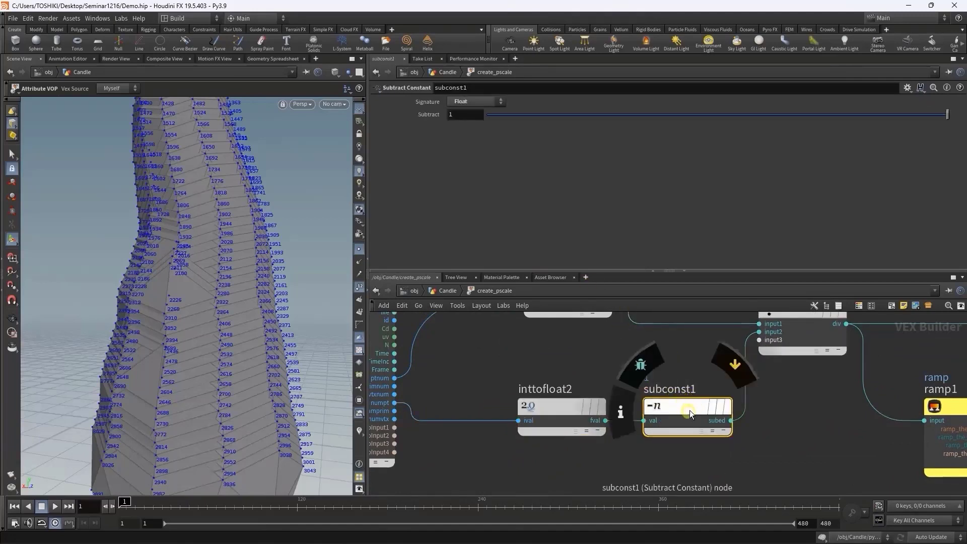
click(460, 116)
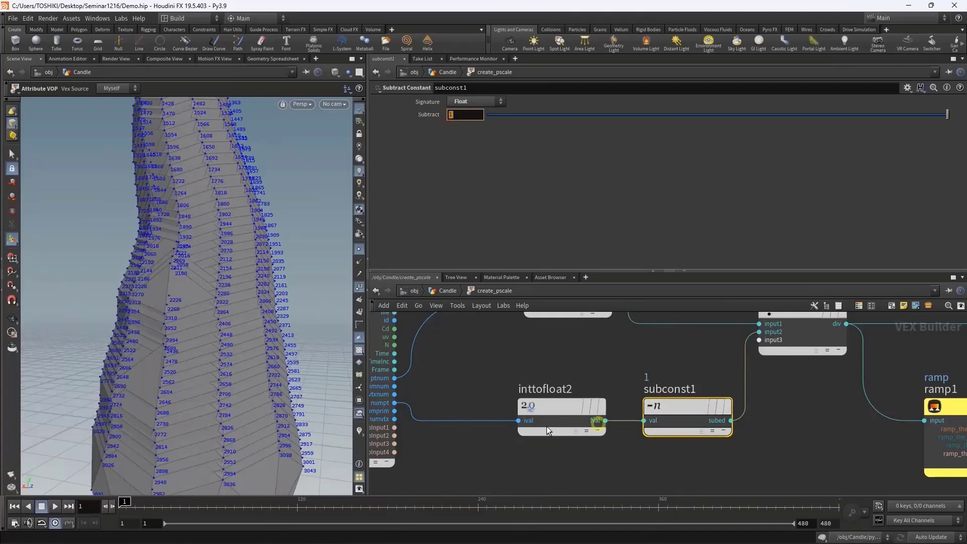
key(alt+Tab)
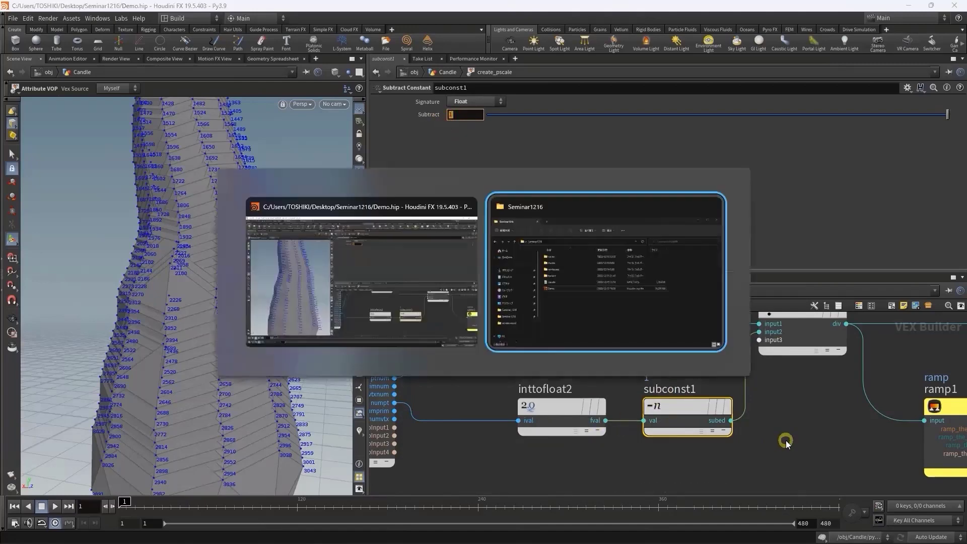
click(440, 310)
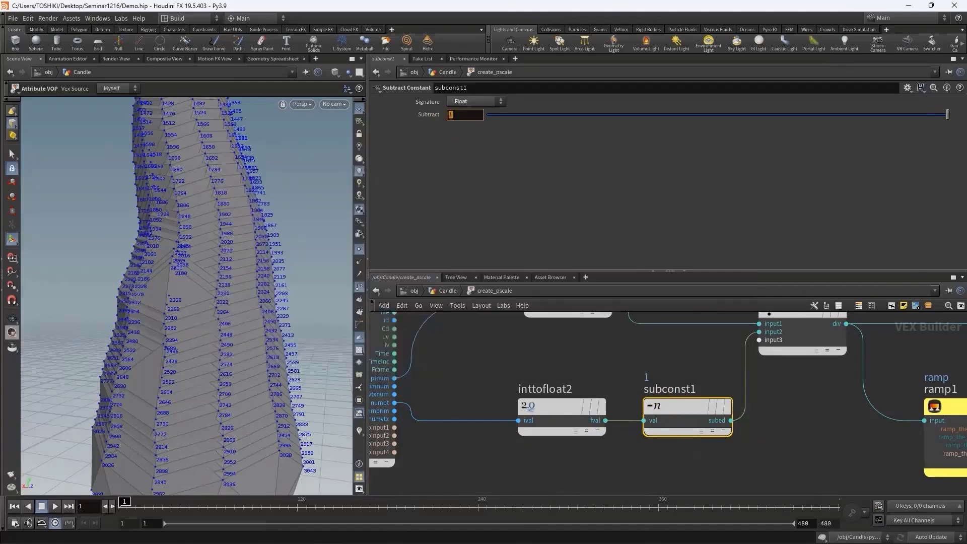
key(alt+Tab)
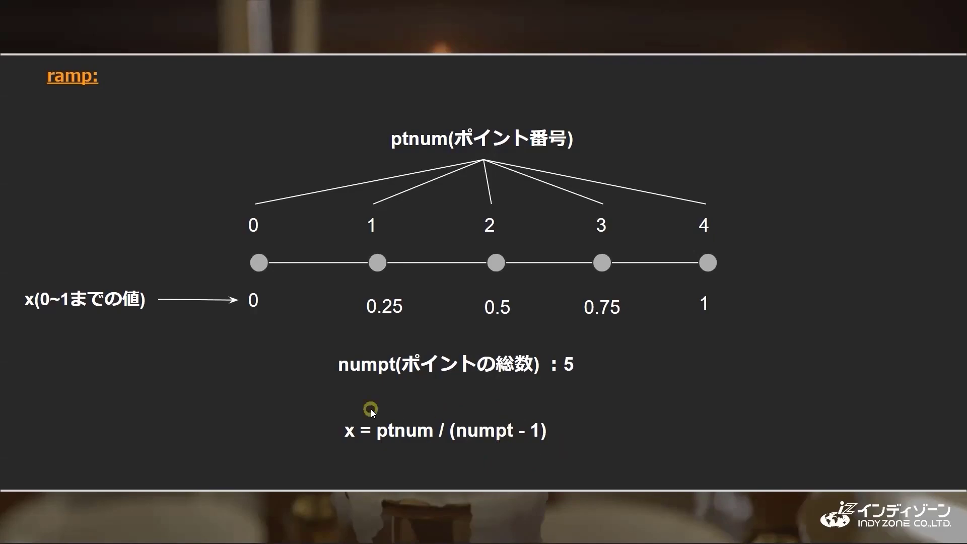
key(alt+Tab)
- Frame the globals node and wire numpt into inttofloat2's input
middle_drag(802, 454, 763, 478)
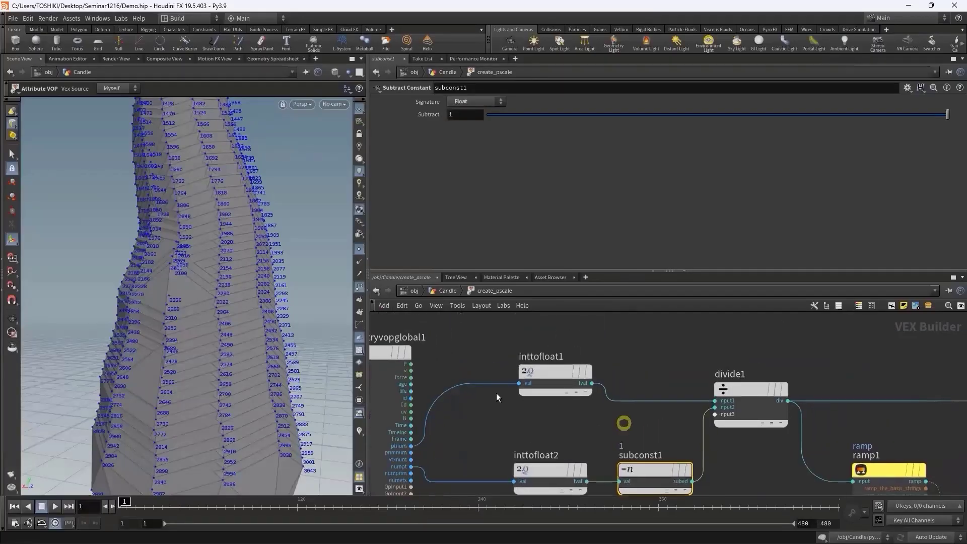
middle_drag(543, 433, 551, 406)
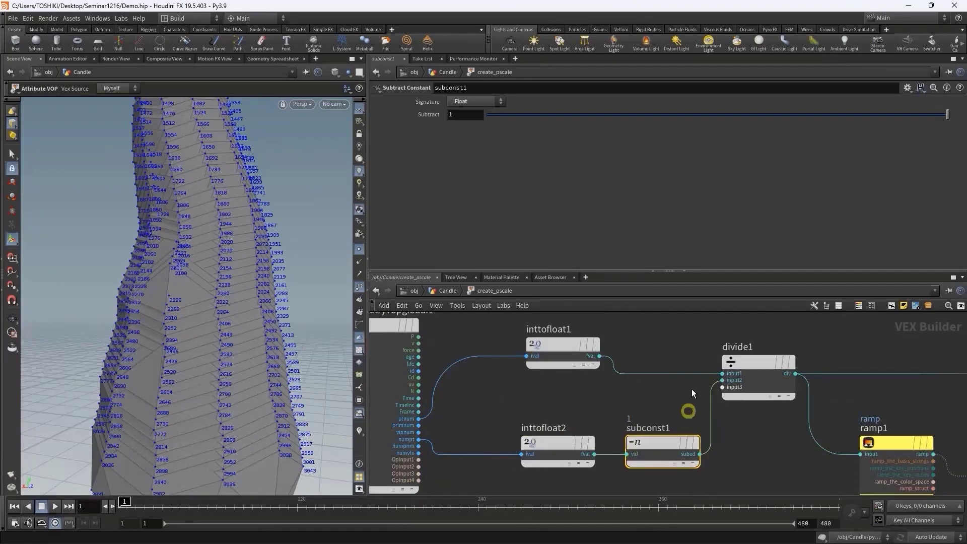
middle_drag(705, 371, 633, 399)
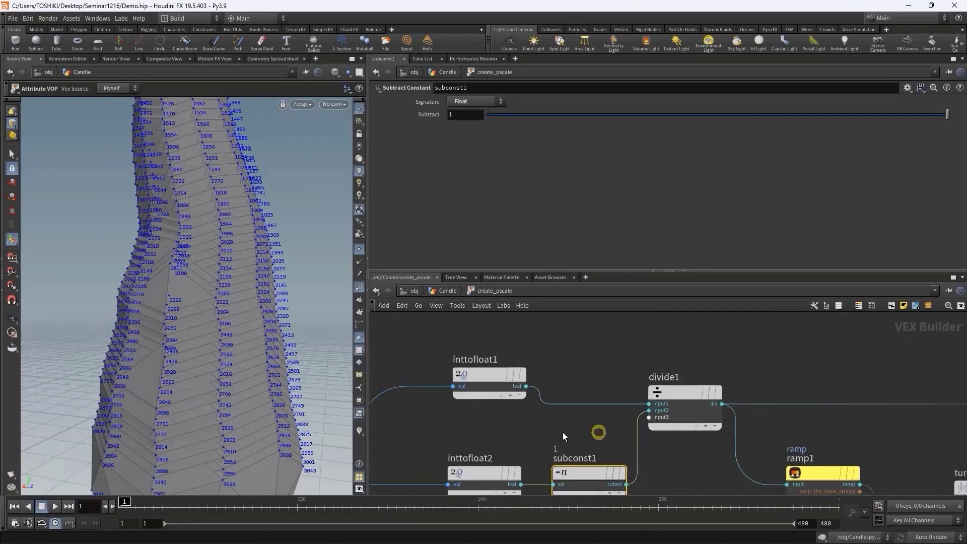
middle_drag(438, 438, 524, 411)
scroll(440, 426, up, 3)
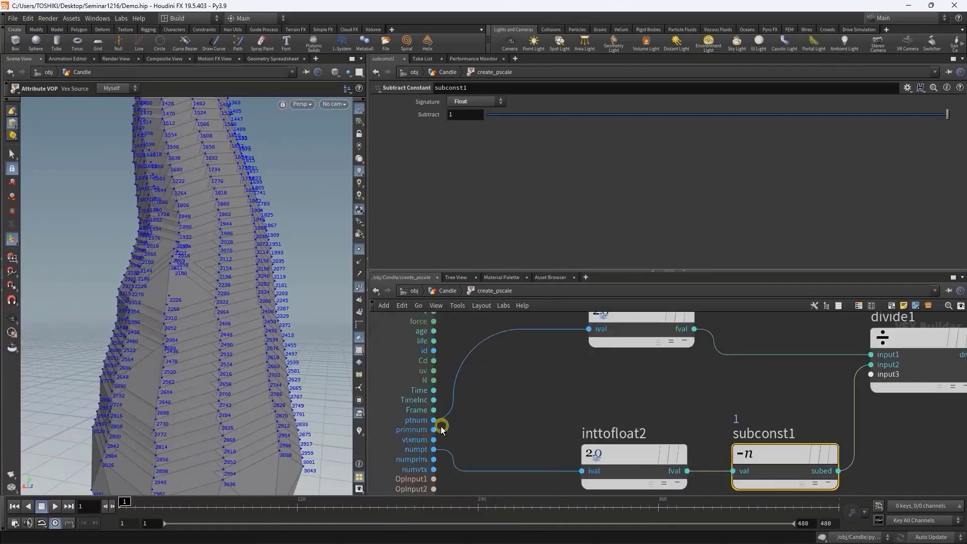
middle_drag(705, 402, 605, 436)
middle_drag(539, 449, 620, 369)
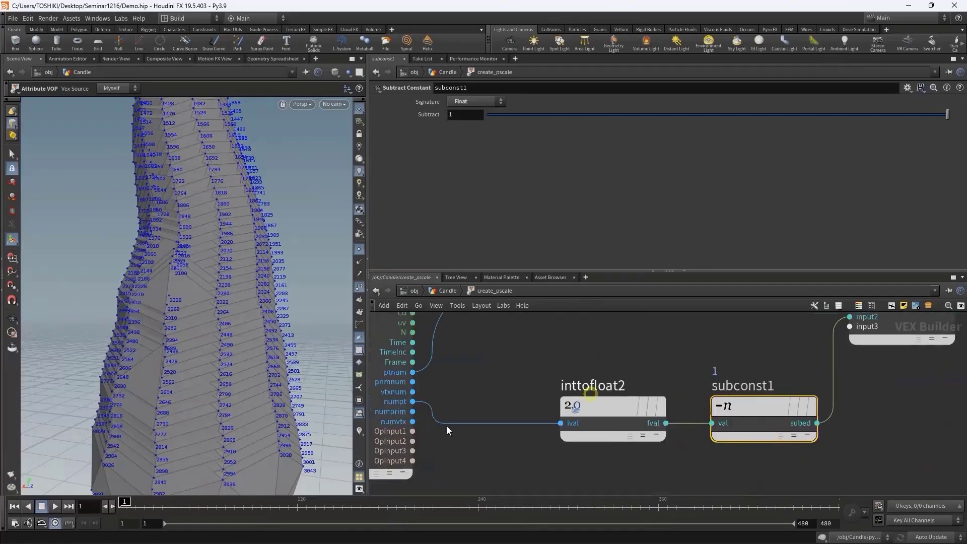
drag(412, 402, 584, 427)
- Wire inttofloat1 into divide1's first input, verify divide1's inputs, and return to the slide
middle_drag(812, 433, 763, 502)
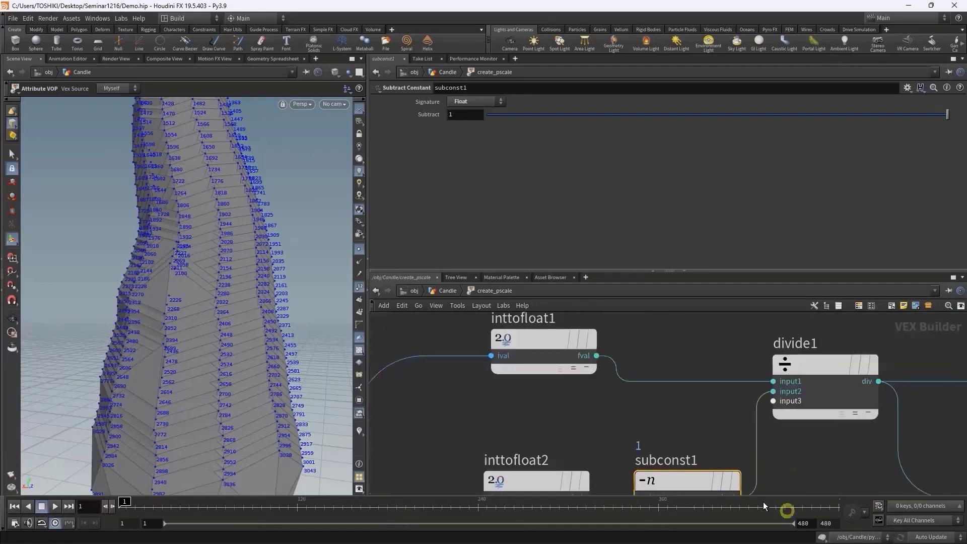
drag(774, 411, 567, 398)
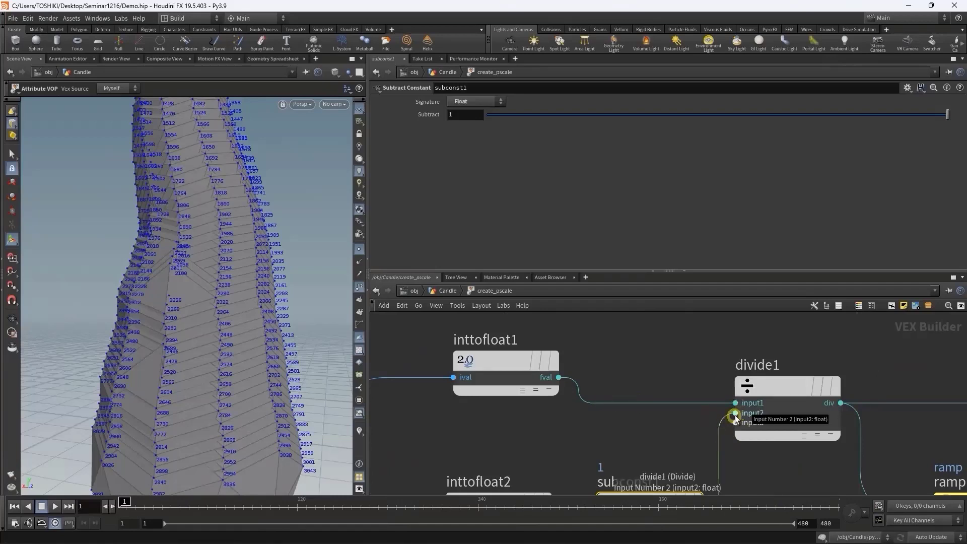
click(781, 368)
click(781, 433)
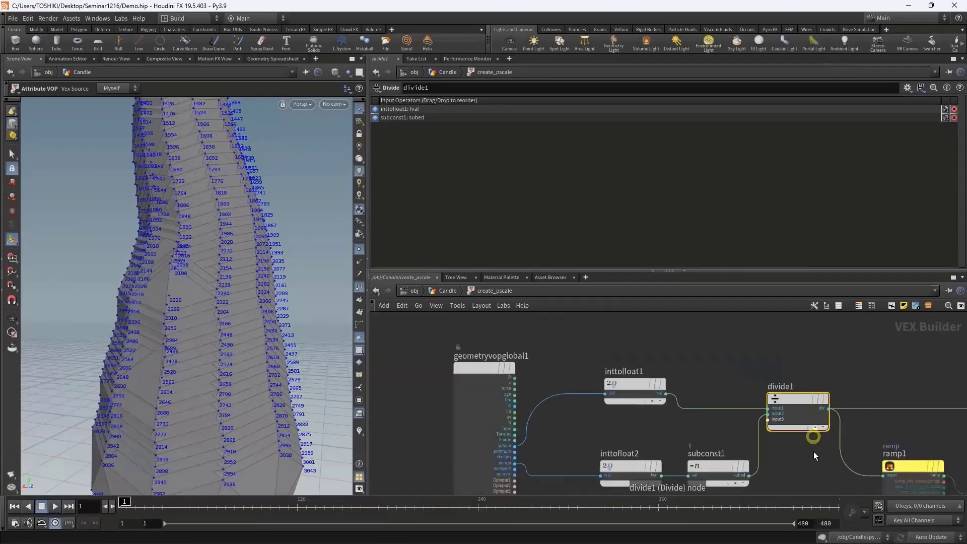
scroll(812, 416, down, 3)
click(451, 362)
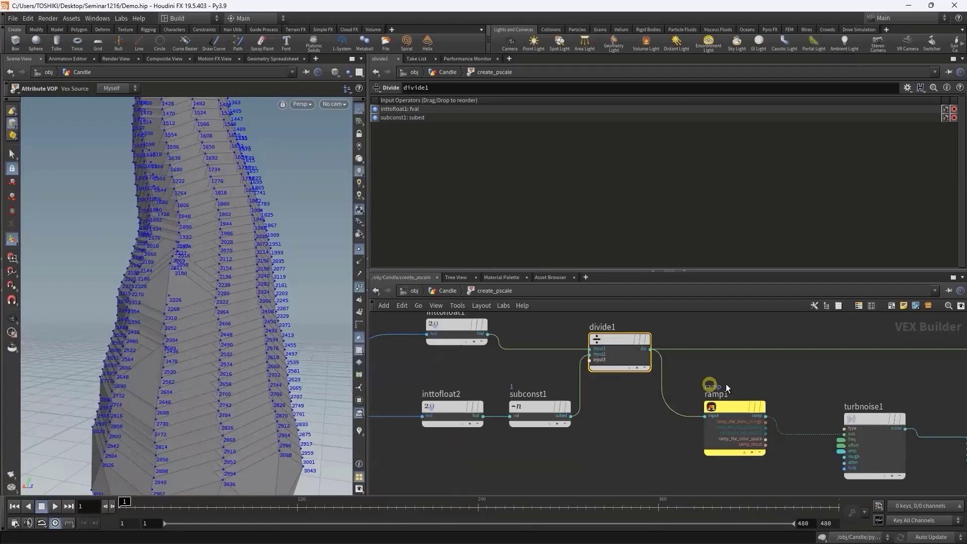
click(732, 452)
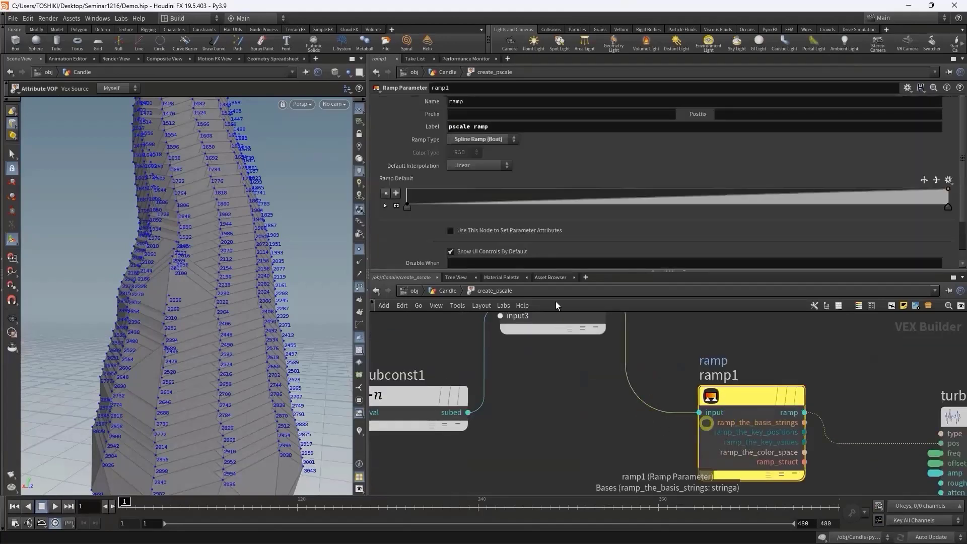
- Enlarge the pscale ramp and check its keys at position 0 and position 1
click(398, 208)
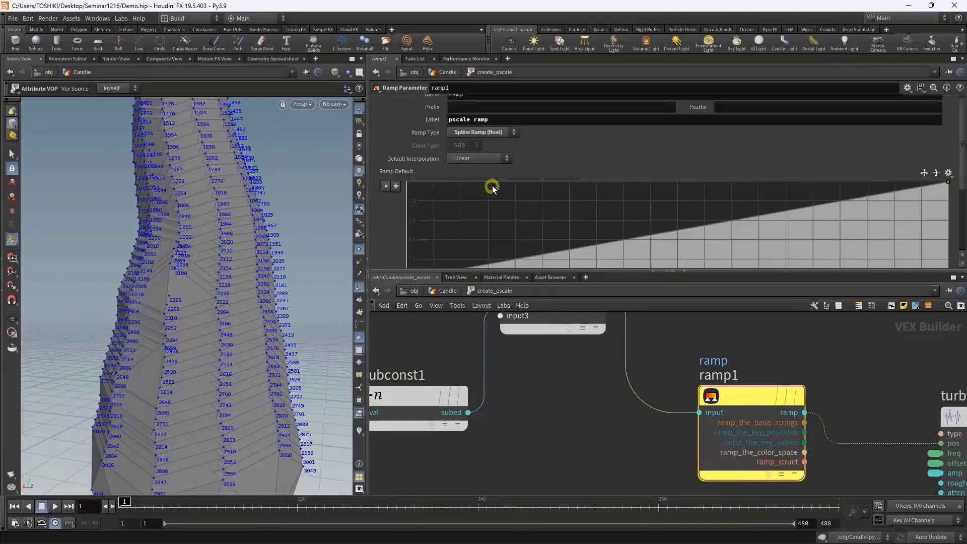
scroll(494, 187, down, 4)
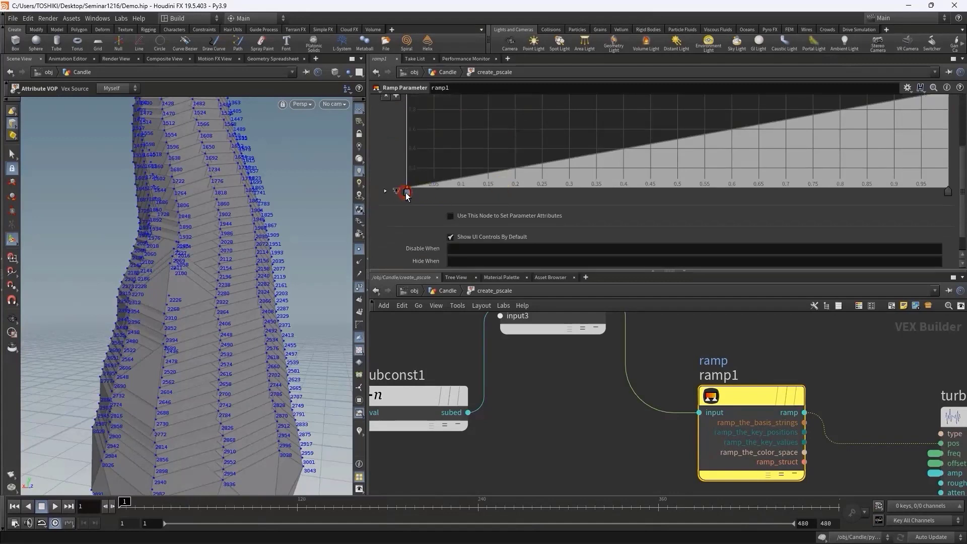
scroll(418, 200, down, 1)
click(386, 172)
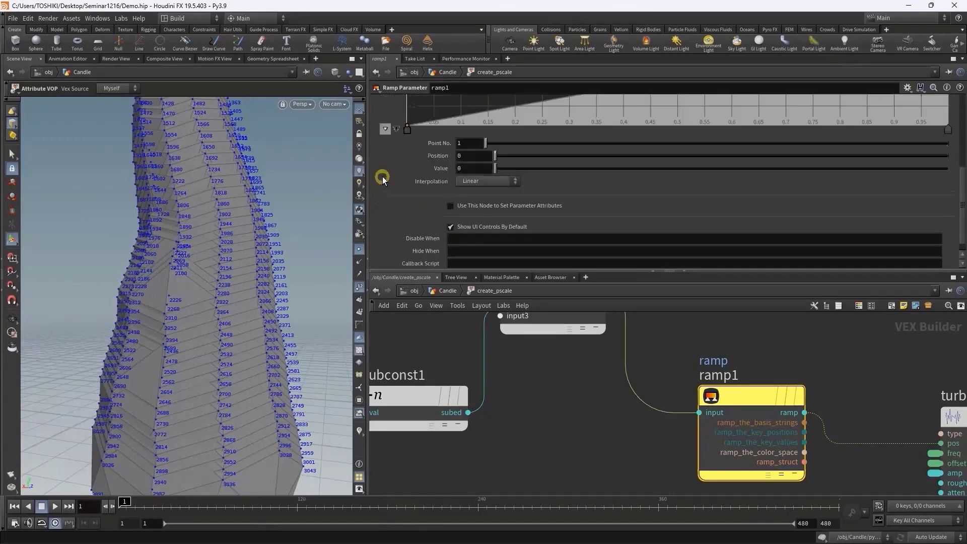
click(407, 171)
click(453, 197)
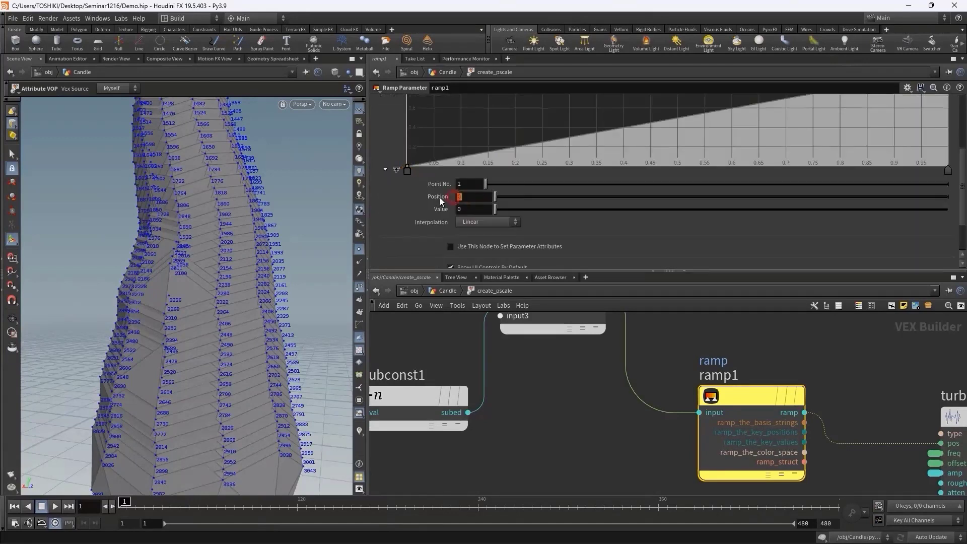
click(407, 171)
click(466, 196)
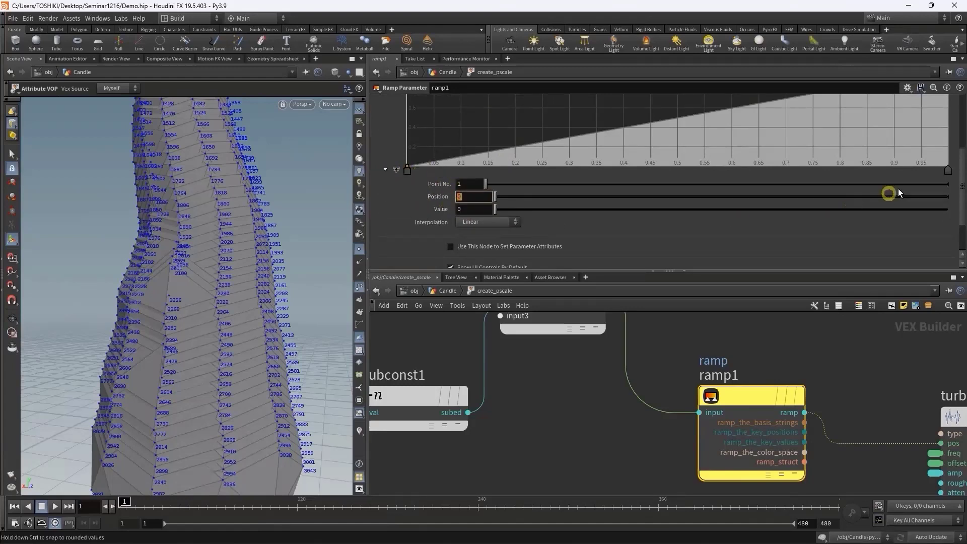
click(950, 170)
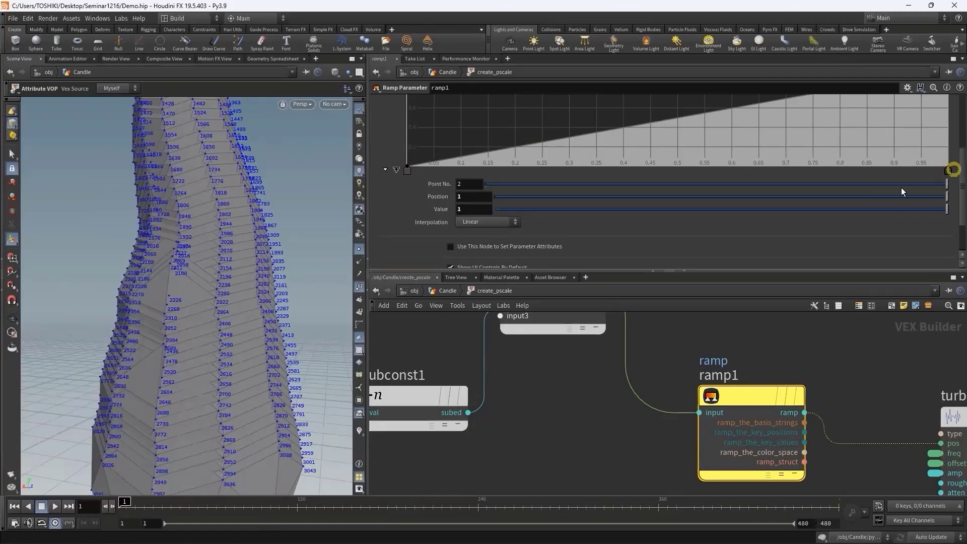
click(472, 197)
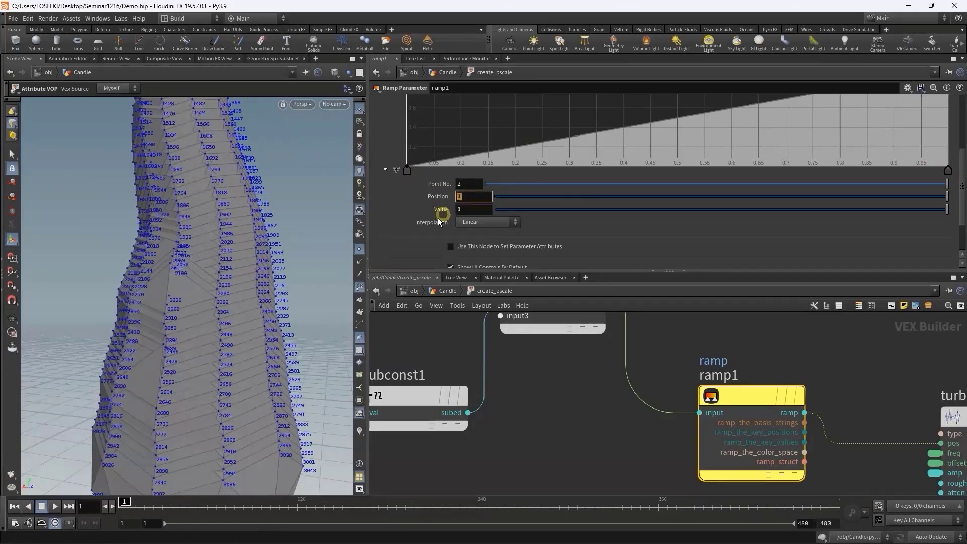
- Add a test key at 0.4, orbit the candle, then delete the key to keep it linear
scroll(601, 425, down, 3)
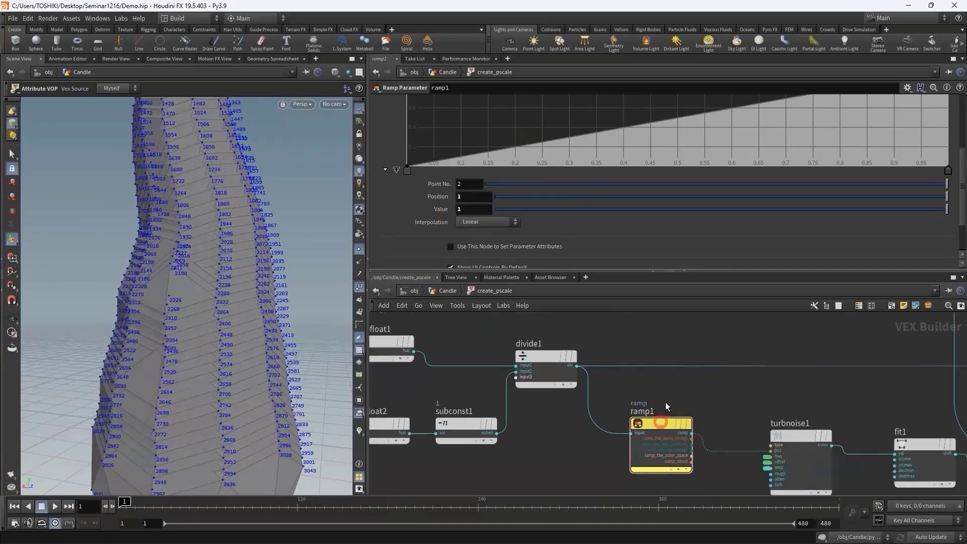
scroll(655, 405, down, 2)
scroll(531, 465, down, 2)
scroll(533, 461, down, 2)
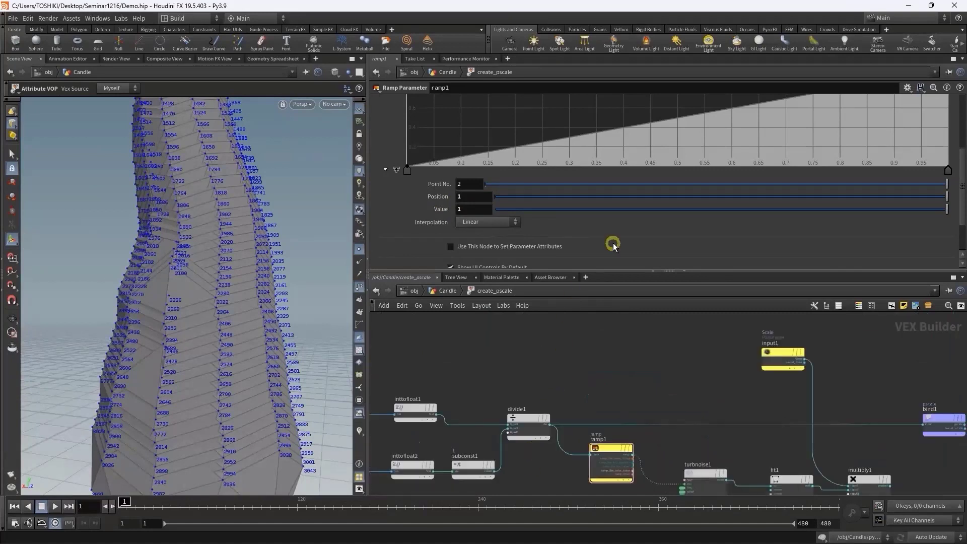
scroll(613, 243, up, 3)
scroll(554, 217, up, 1)
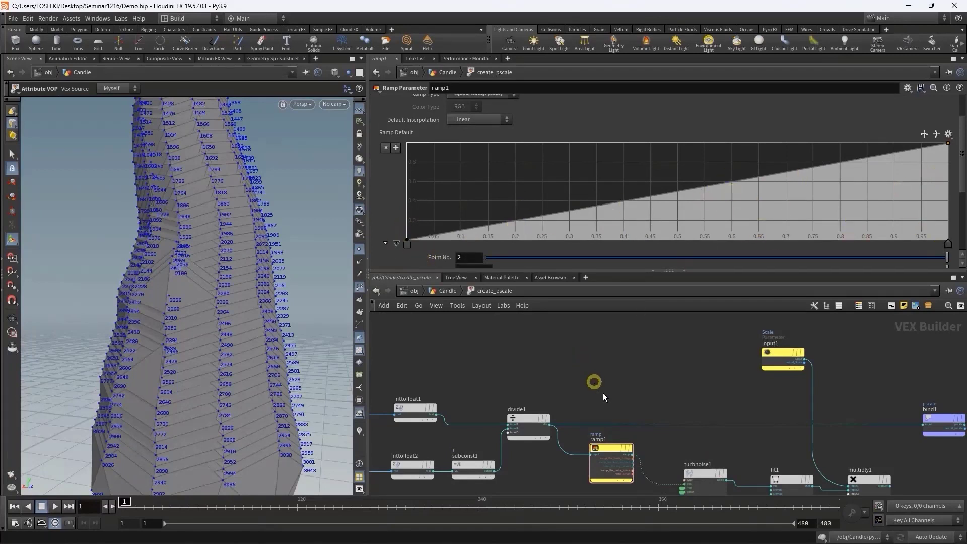
middle_drag(605, 398, 575, 356)
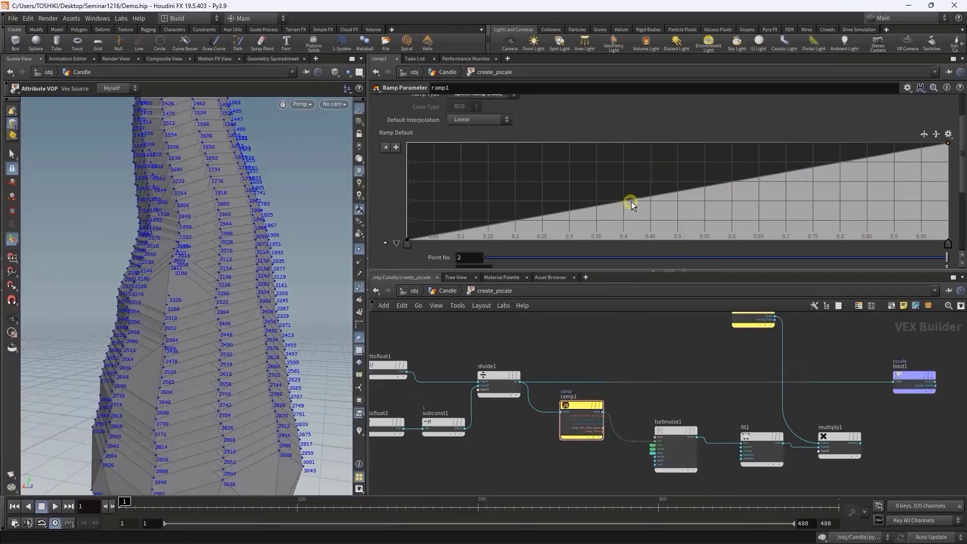
mouse_move(631, 202)
mouse_down()
mouse_move(628, 171)
mouse_move(633, 183)
mouse_up()
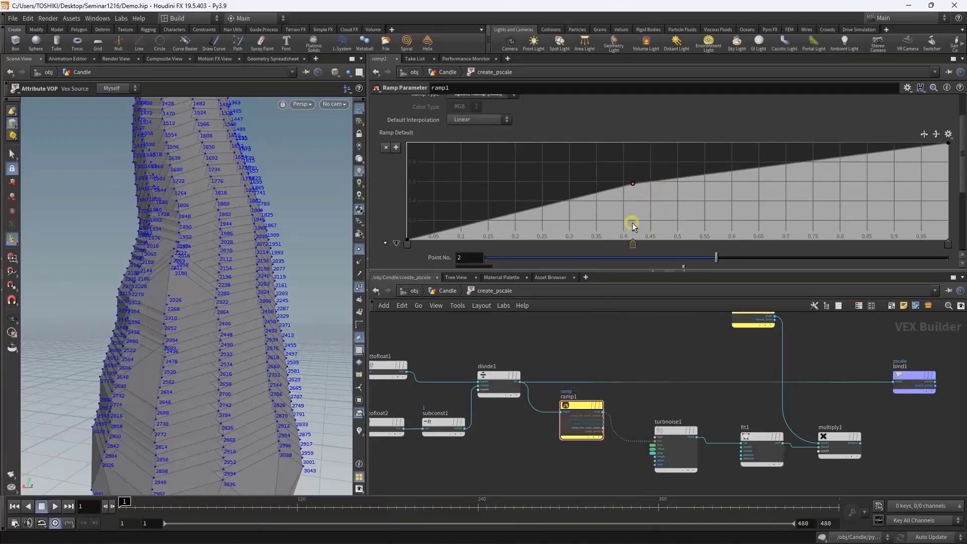
key(Escape)
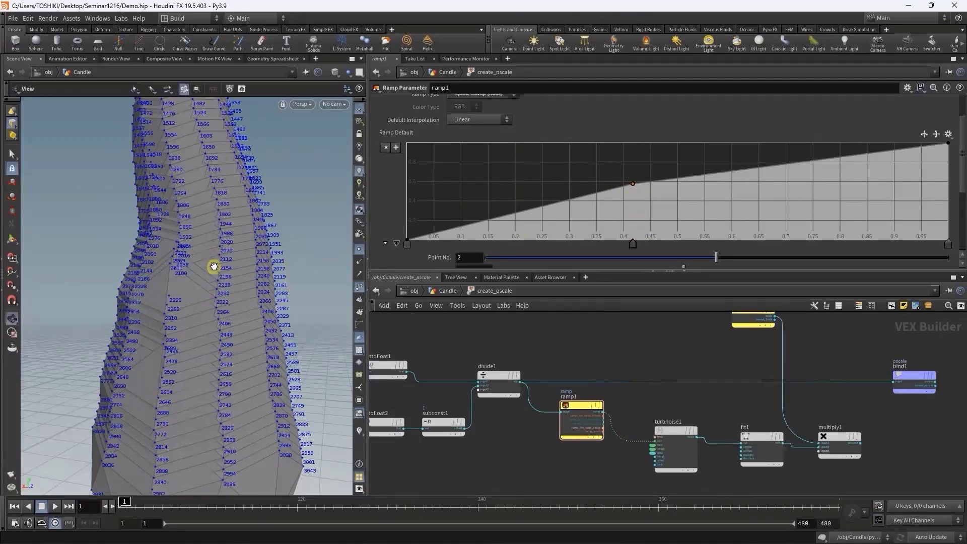
mouse_move(216, 266)
mouse_down()
mouse_move(229, 243)
mouse_move(231, 276)
mouse_up()
key(Return)
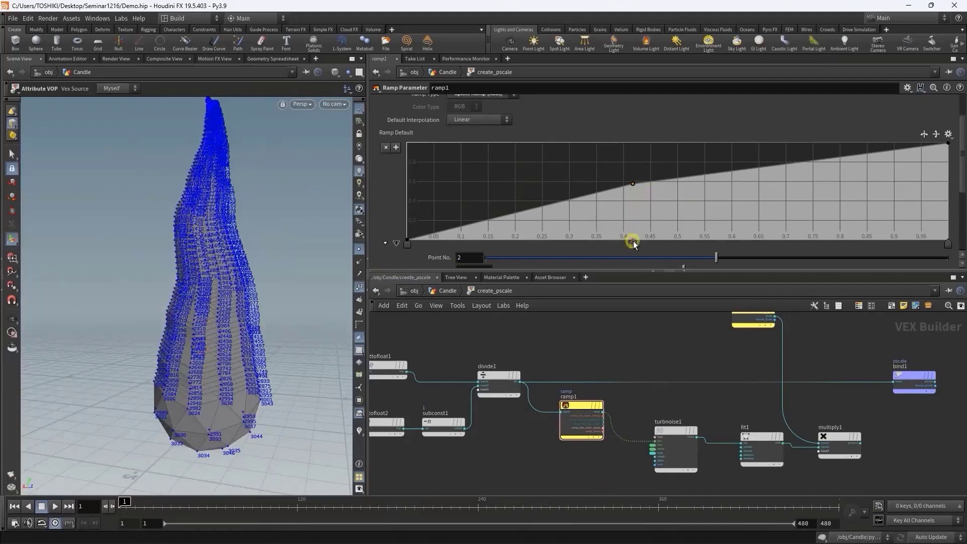
drag(633, 243, 634, 283)
- Review turbnoise1, fit1 and multiply1, and wire multiply1's product into bind1's pscale
scroll(833, 420, up, 1)
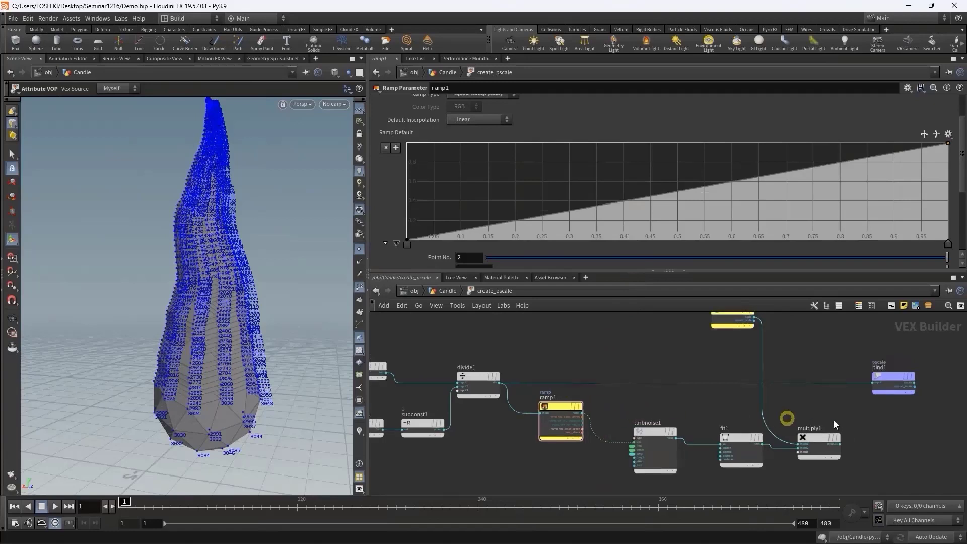
scroll(853, 443, up, 1)
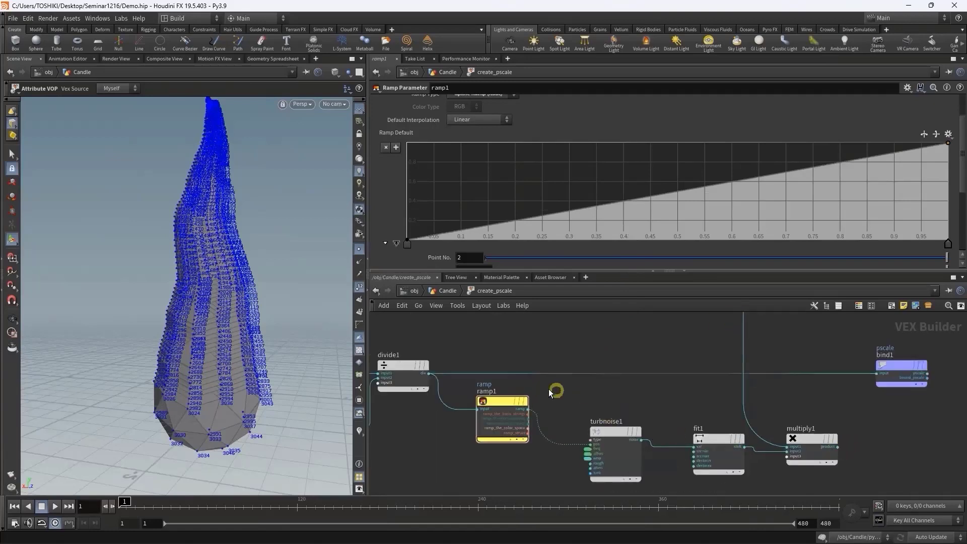
click(599, 429)
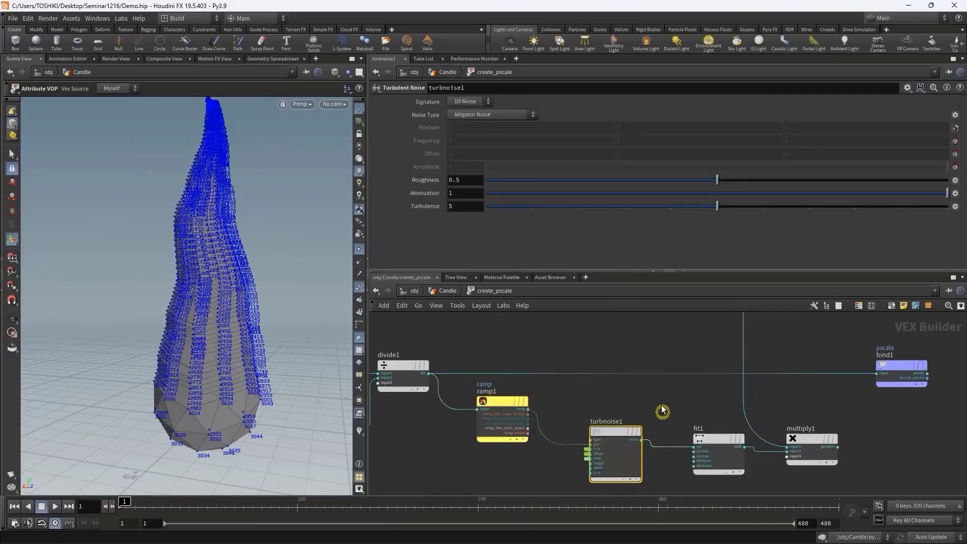
click(737, 448)
click(807, 453)
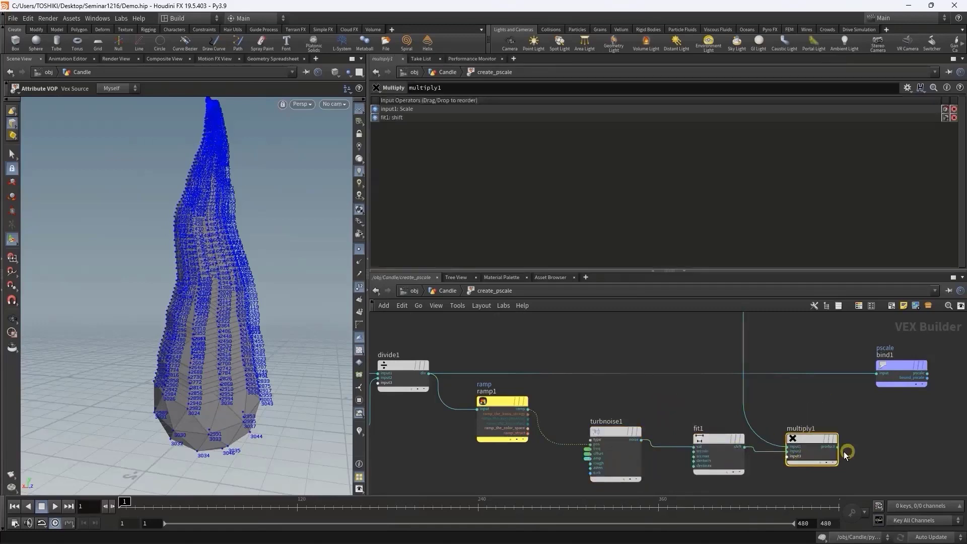
drag(838, 447, 877, 373)
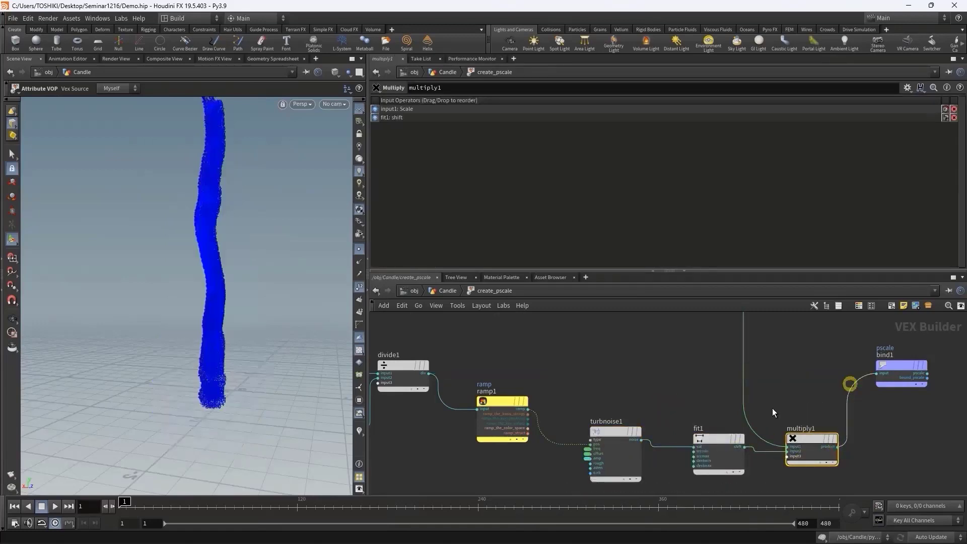
drag(564, 372, 837, 465)
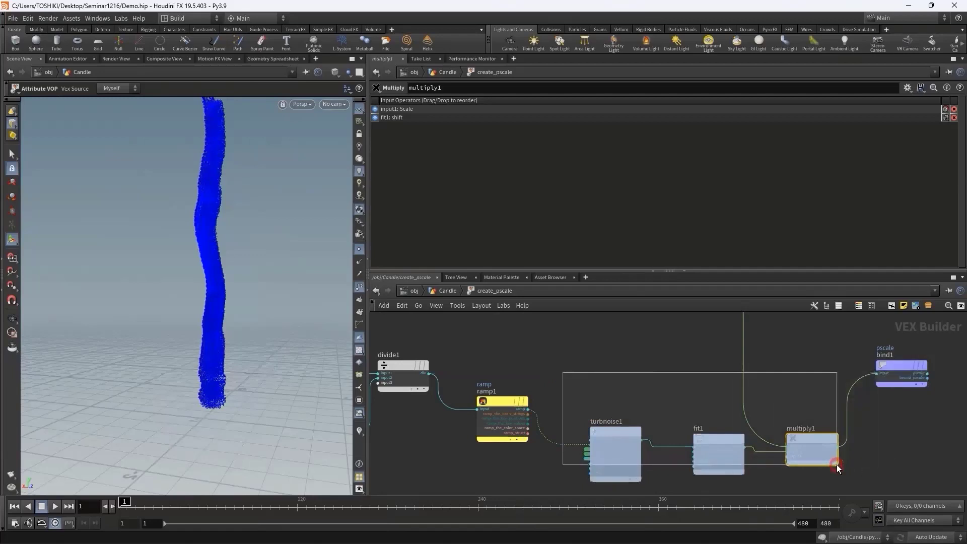
- Exit to the Candle network with U and make foreach_end1 the current node
scroll(836, 462, down, 3)
key(u)
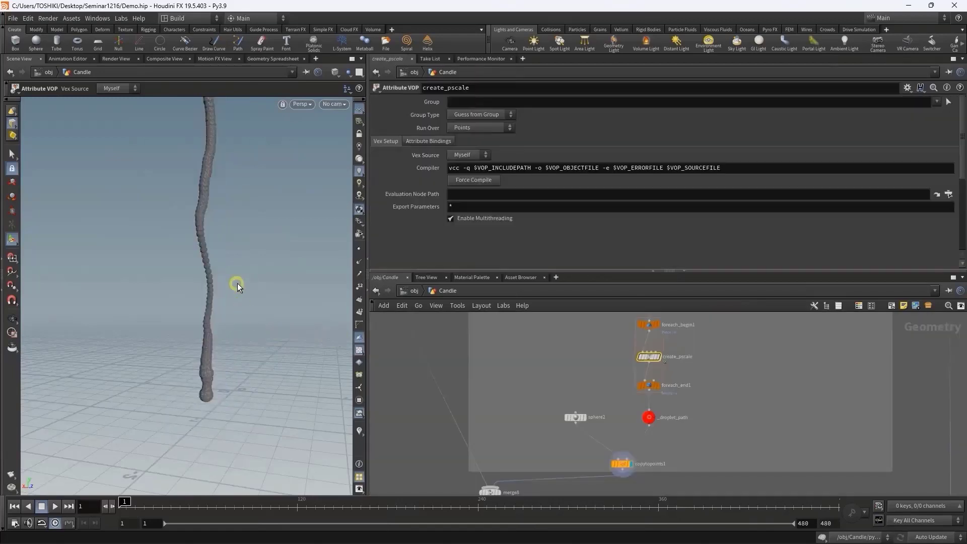
drag(237, 254, 198, 178)
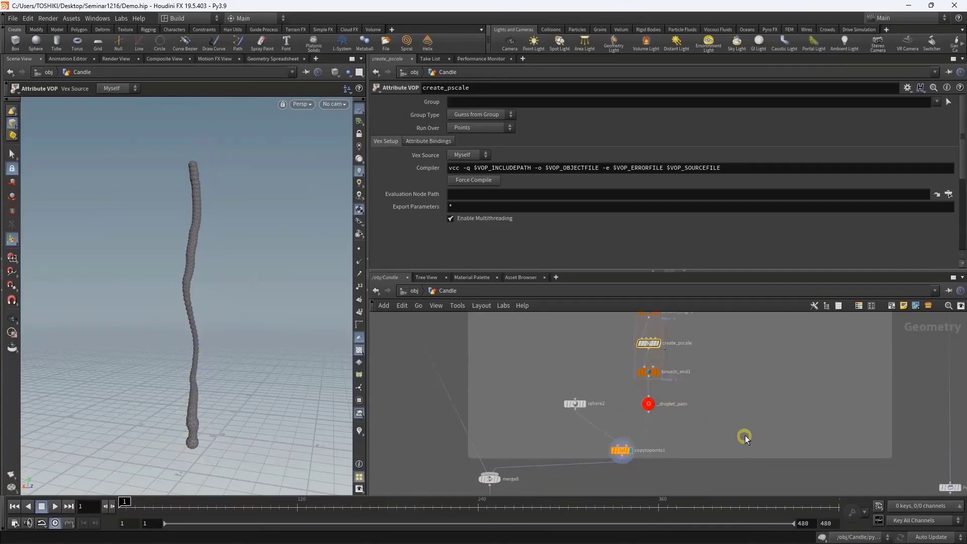
scroll(638, 444, up, 3)
key(Down)
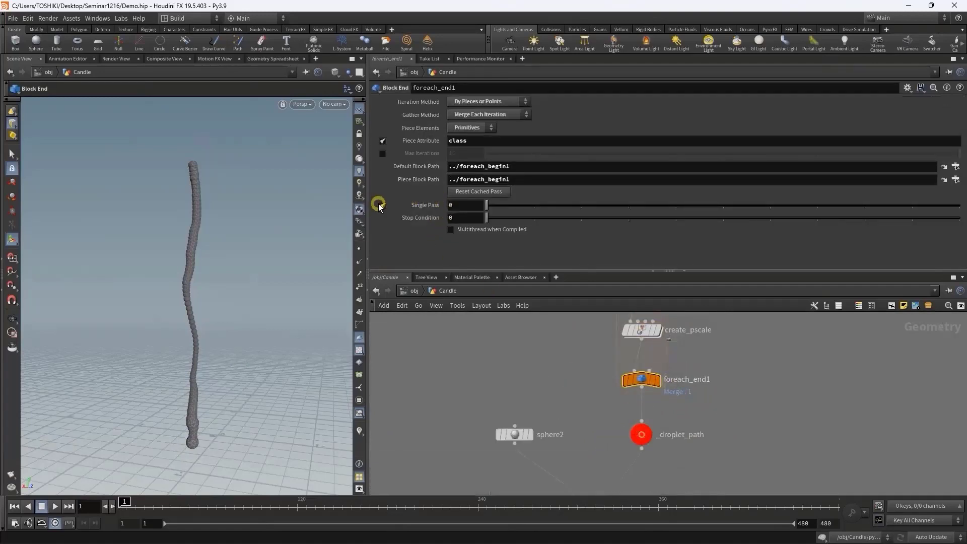
- Turn off Single Pass so every drip strand builds, and orbit around the strands
click(382, 205)
key(Escape)
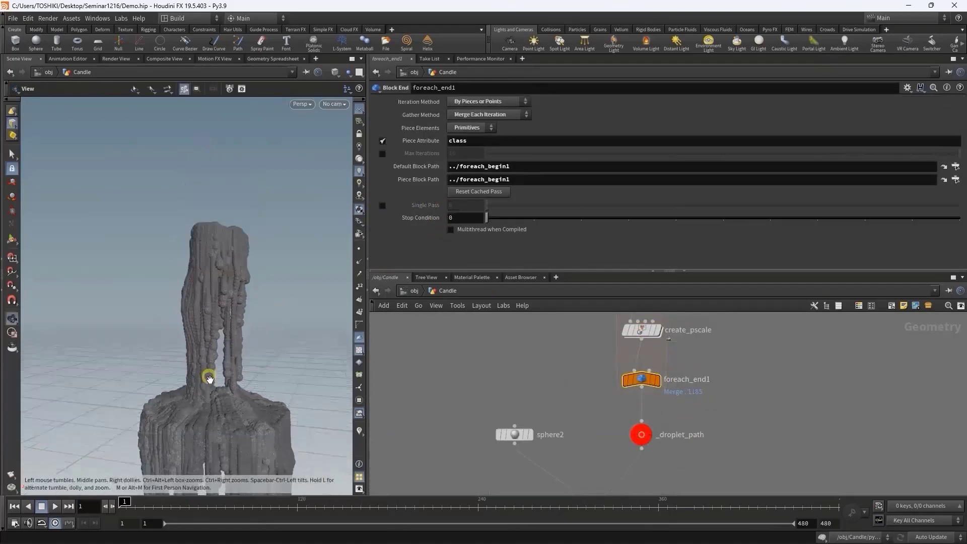
scroll(206, 258, up, 3)
drag(206, 257, 240, 267)
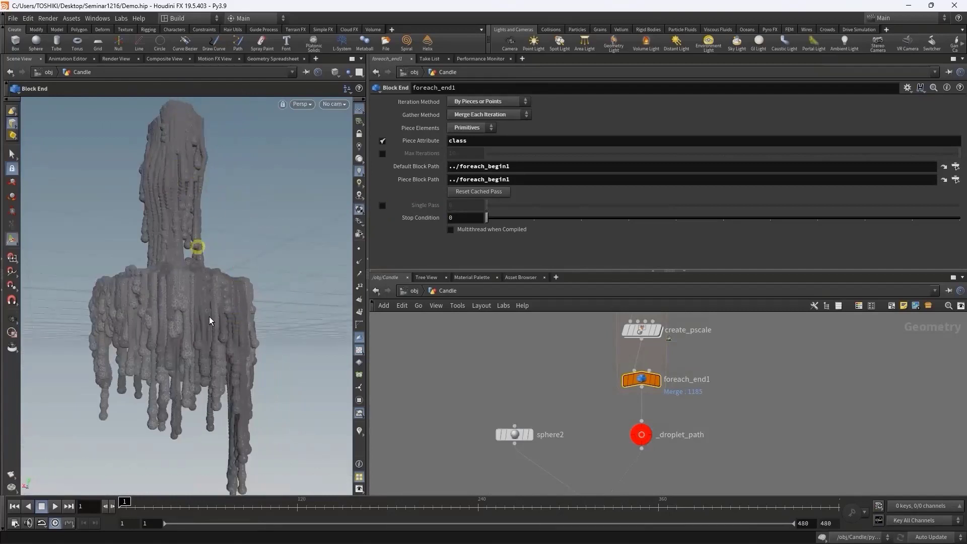
mouse_move(225, 391)
mouse_down()
mouse_move(151, 399)
mouse_move(214, 379)
mouse_move(168, 257)
mouse_up()
key(Return)
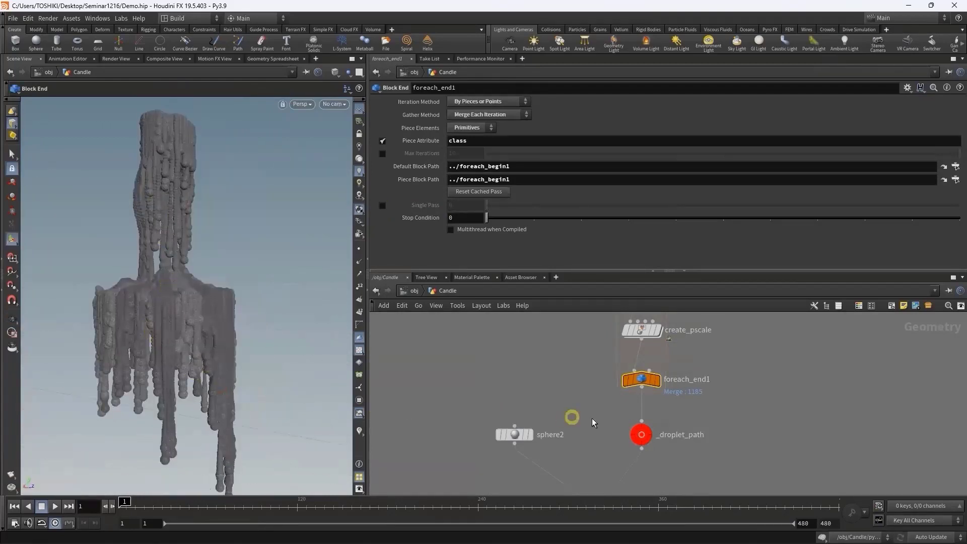
- Display merge8 to show the combined candle and orbit closer to it
mouse_move(690, 411)
middle_down()
mouse_move(675, 383)
mouse_move(649, 424)
mouse_move(658, 370)
middle_up()
drag(636, 356, 770, 403)
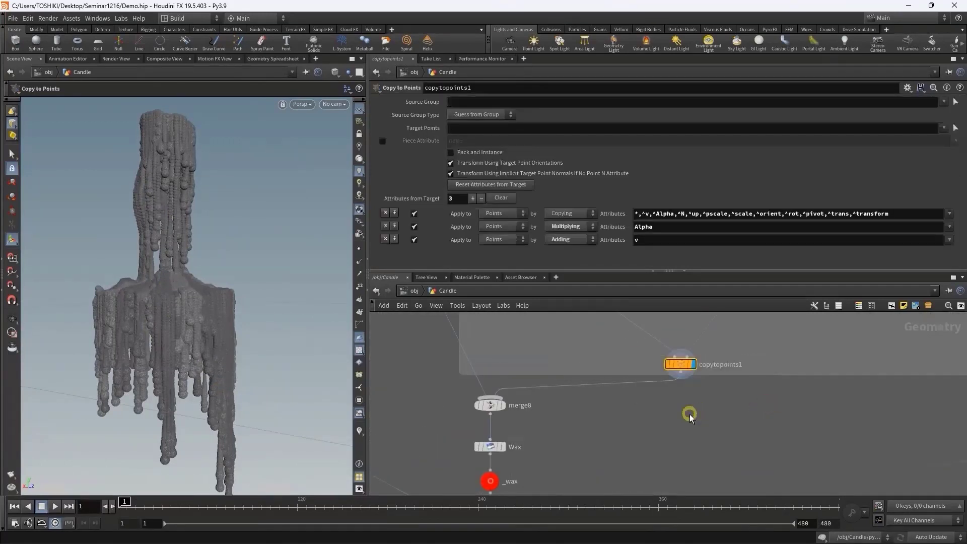
click(521, 449)
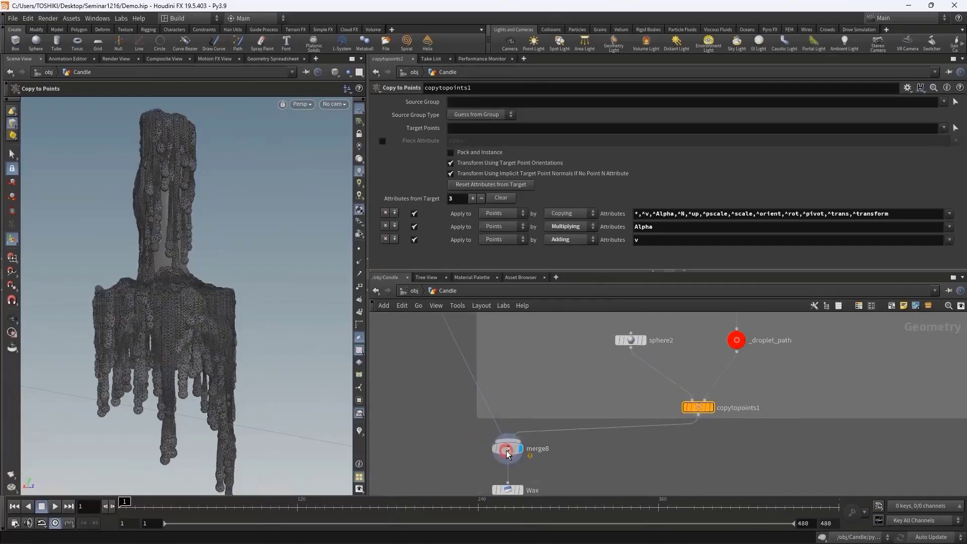
click(506, 449)
key(Escape)
mouse_move(270, 231)
mouse_down()
mouse_move(244, 266)
mouse_move(198, 292)
mouse_up()
drag(186, 252, 227, 255)
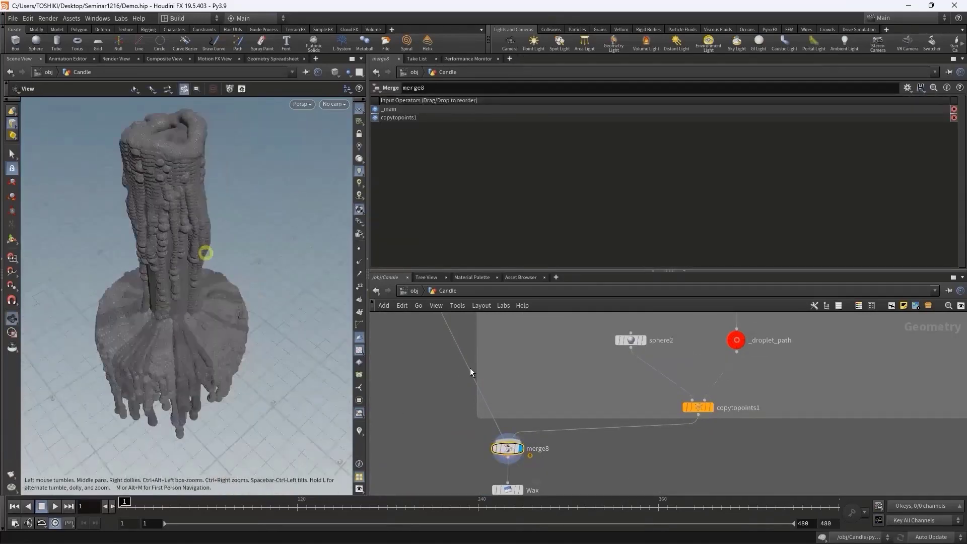
- Compare against the plain _main column, then put the display flag back on merge8
click(469, 368)
mouse_move(471, 359)
mouse_down()
mouse_move(546, 416)
mouse_move(502, 356)
mouse_move(502, 396)
mouse_up()
click(515, 381)
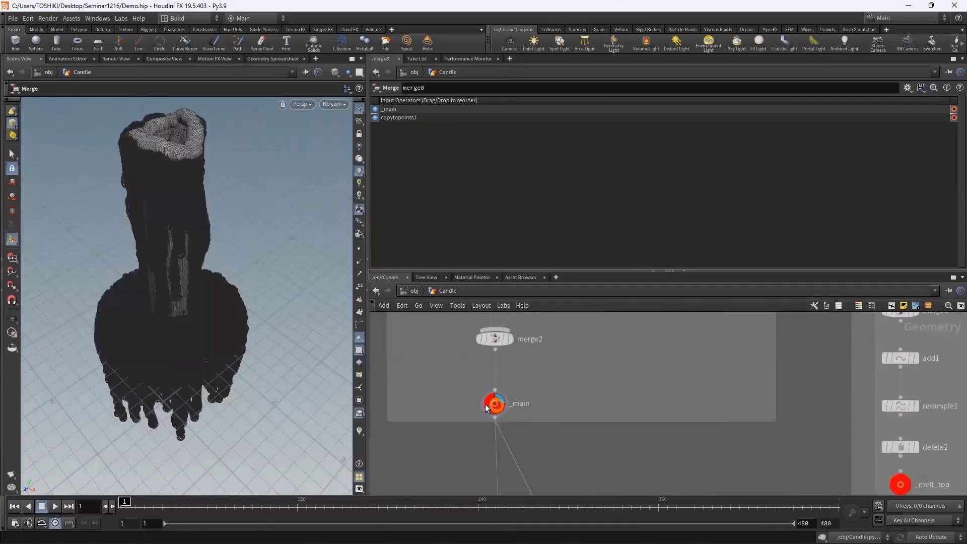
click(485, 404)
drag(126, 264, 151, 238)
scroll(714, 369, down, 3)
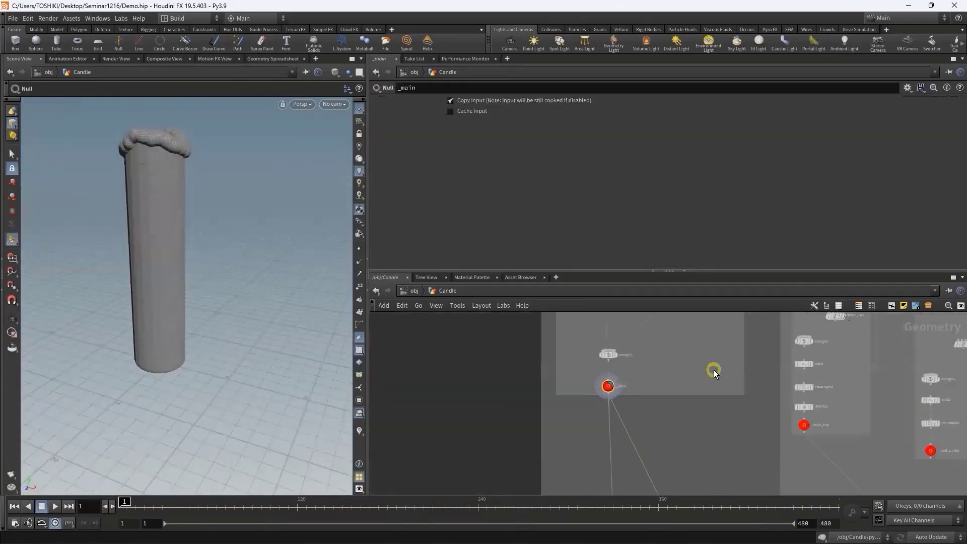
scroll(670, 338, down, 2)
drag(669, 338, 687, 387)
scroll(659, 406, up, 3)
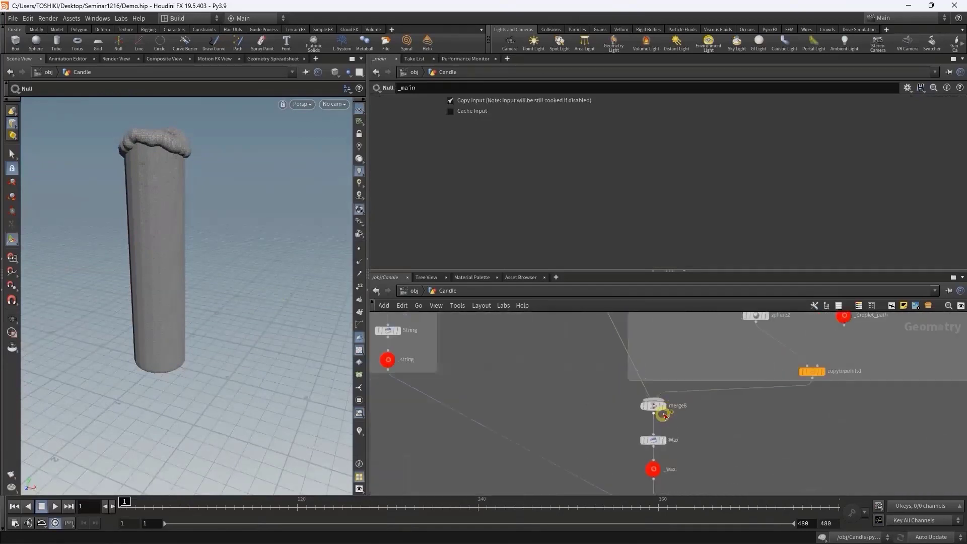
scroll(669, 406, up, 2)
click(669, 406)
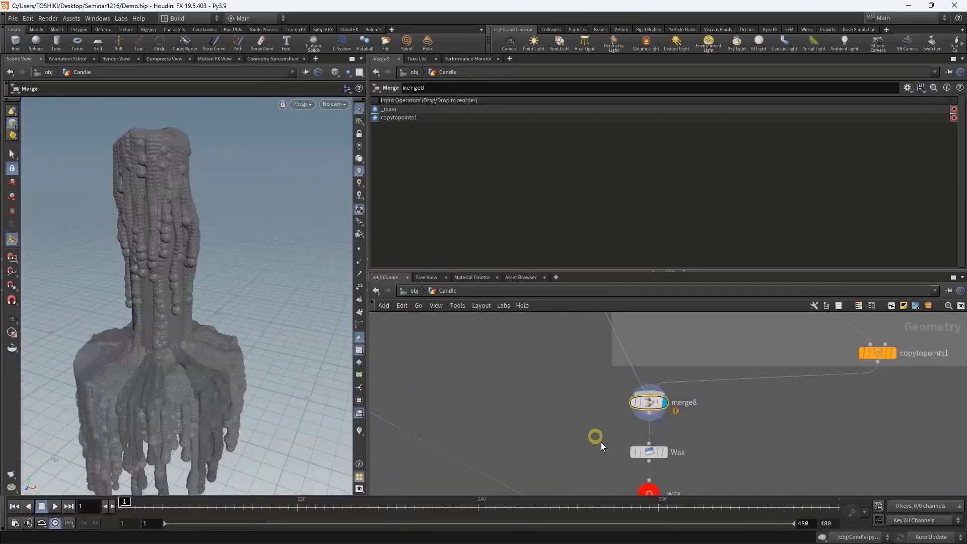
- Display the Wax node's output and orbit around the wax candle
drag(597, 438, 699, 471)
click(666, 451)
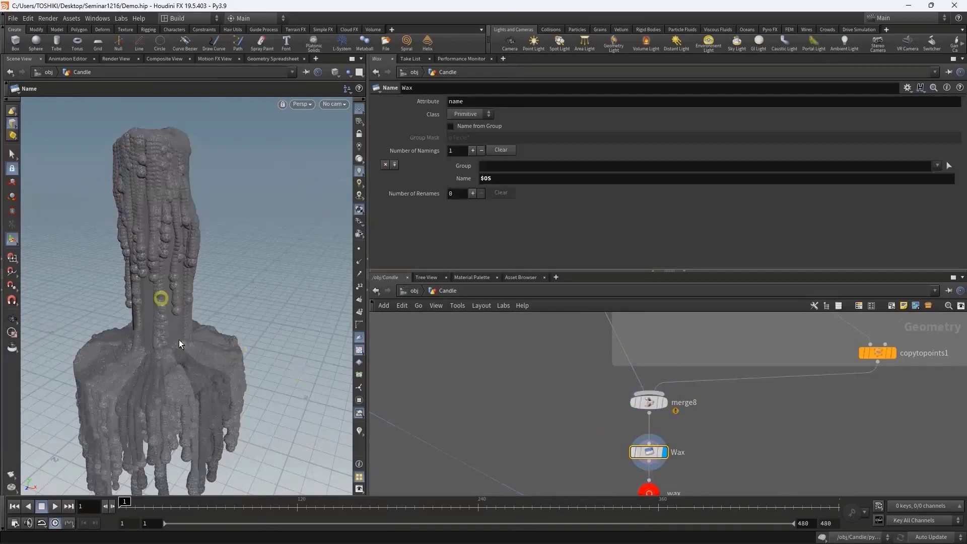
mouse_move(210, 311)
mouse_down()
mouse_move(216, 353)
mouse_move(244, 297)
mouse_move(261, 288)
mouse_move(241, 318)
mouse_up()
click(730, 457)
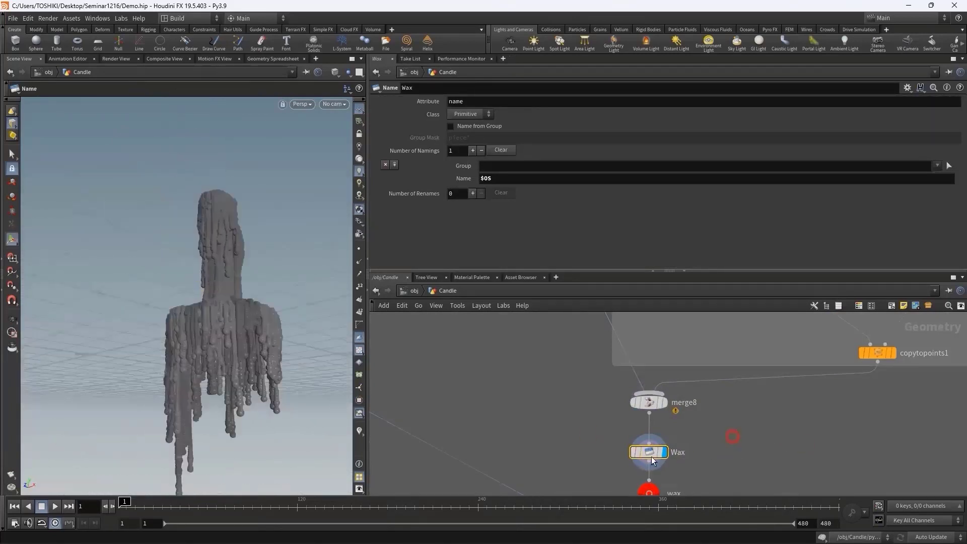
middle_click(474, 343)
- Move the display flag to _wax and view the candle from high and level angles
scroll(739, 428, down, 2)
middle_drag(707, 493, 666, 440)
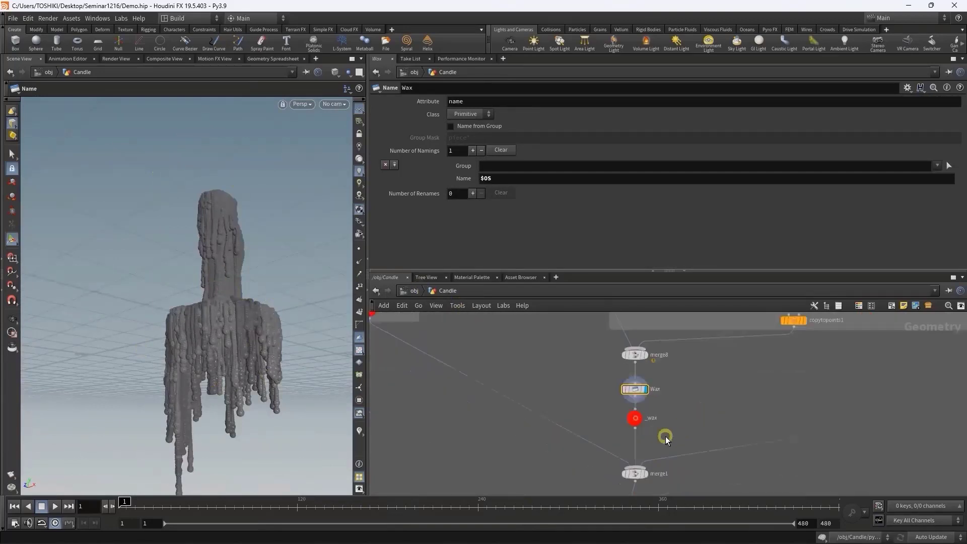
key(r)
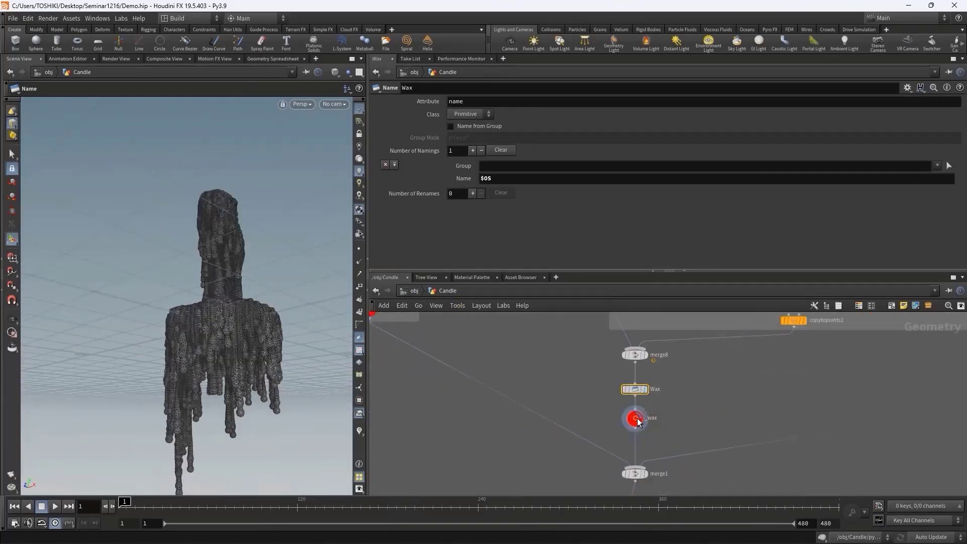
click(636, 419)
drag(142, 311, 196, 325)
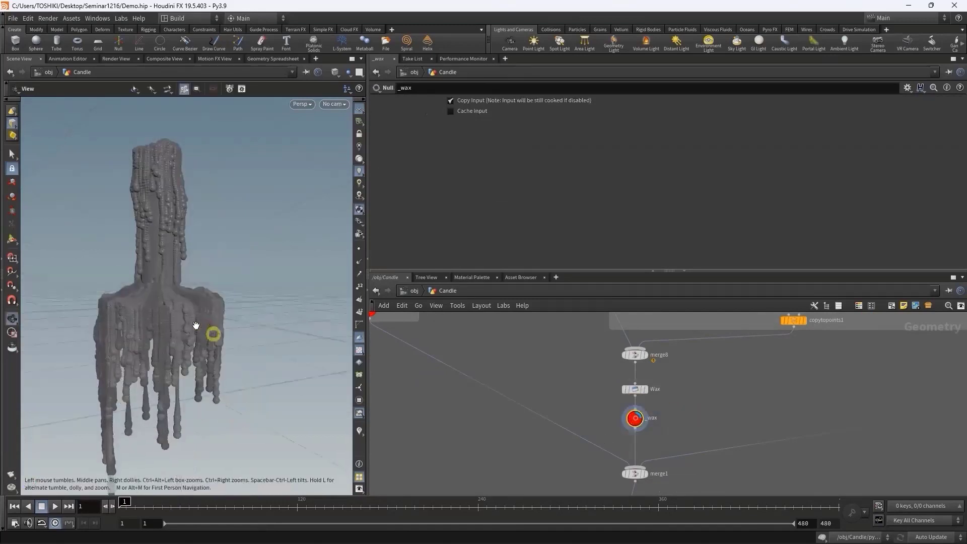
mouse_move(157, 280)
mouse_down()
mouse_move(130, 288)
mouse_move(225, 274)
mouse_move(144, 273)
mouse_move(223, 275)
mouse_up()
scroll(528, 380, down, 3)
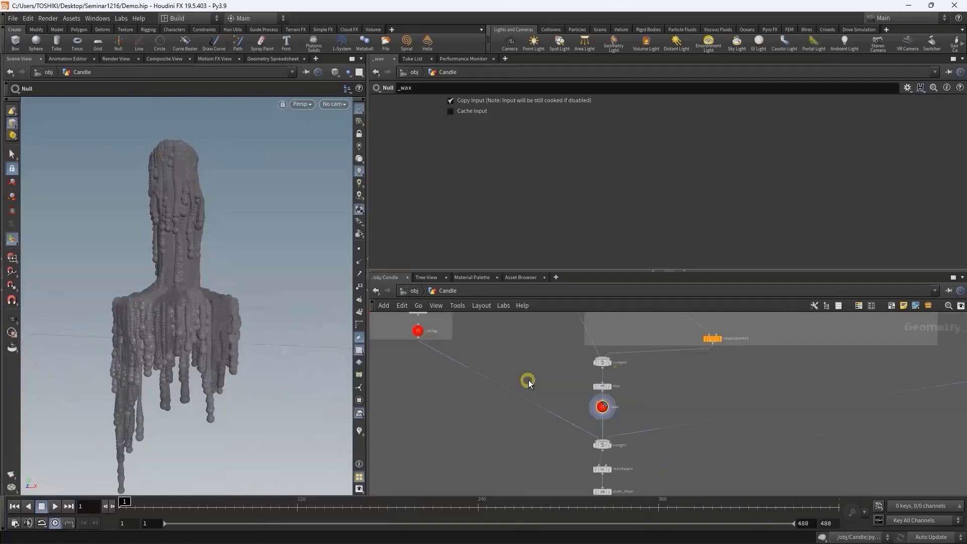
scroll(528, 380, down, 2)
scroll(627, 460, up, 1)
scroll(606, 410, up, 2)
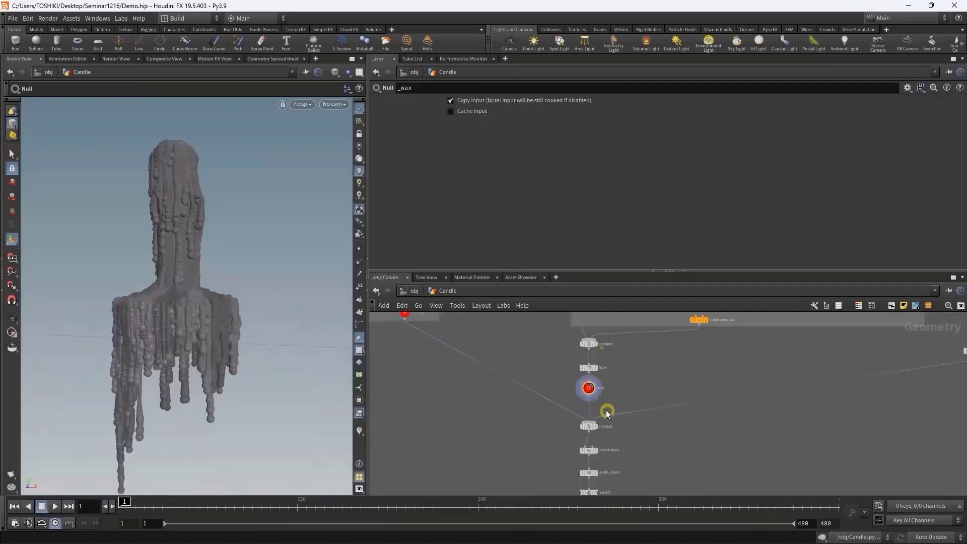
scroll(558, 374, up, 2)
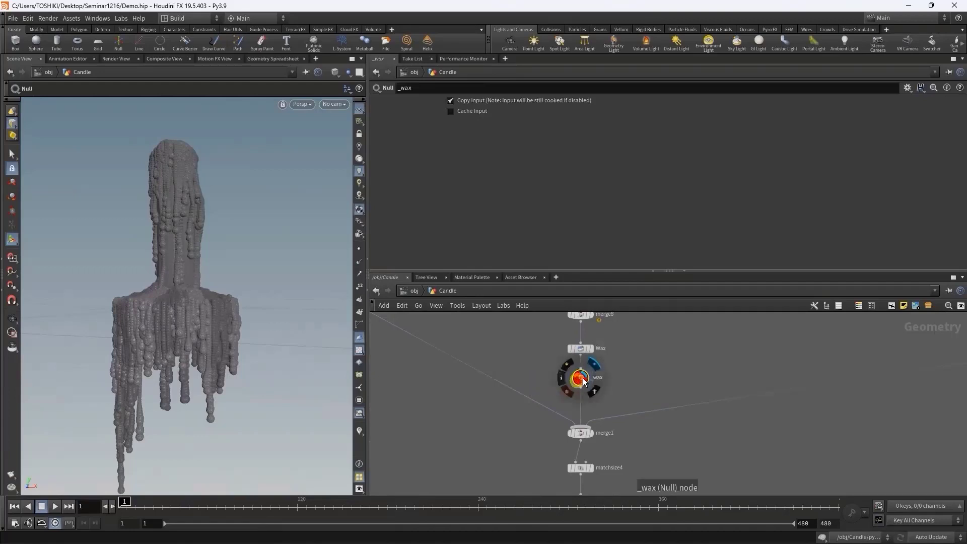
- Nudge the _wax node slightly lower in the network
drag(584, 378, 585, 383)
scroll(613, 392, down, 2)
scroll(618, 400, down, 2)
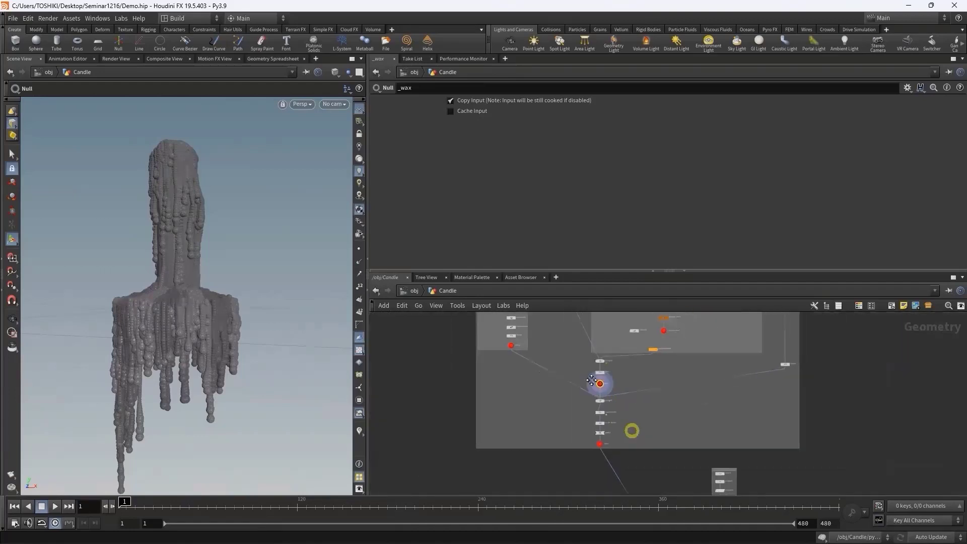
scroll(614, 423, down, 2)
- Orbit the _wax candle, then pan down and box-select the nine _string branch nodes
key(Escape)
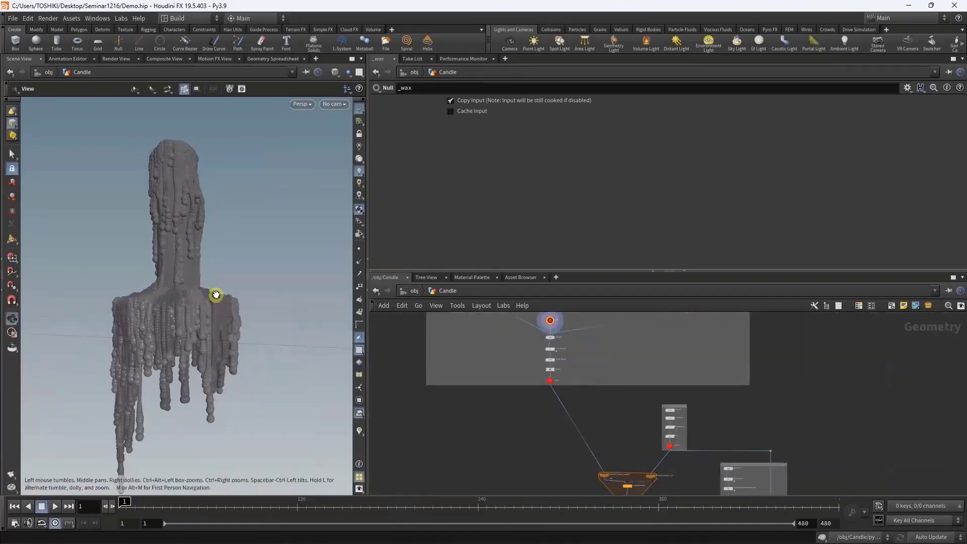
mouse_move(216, 292)
mouse_down()
mouse_move(184, 262)
mouse_move(198, 327)
mouse_up()
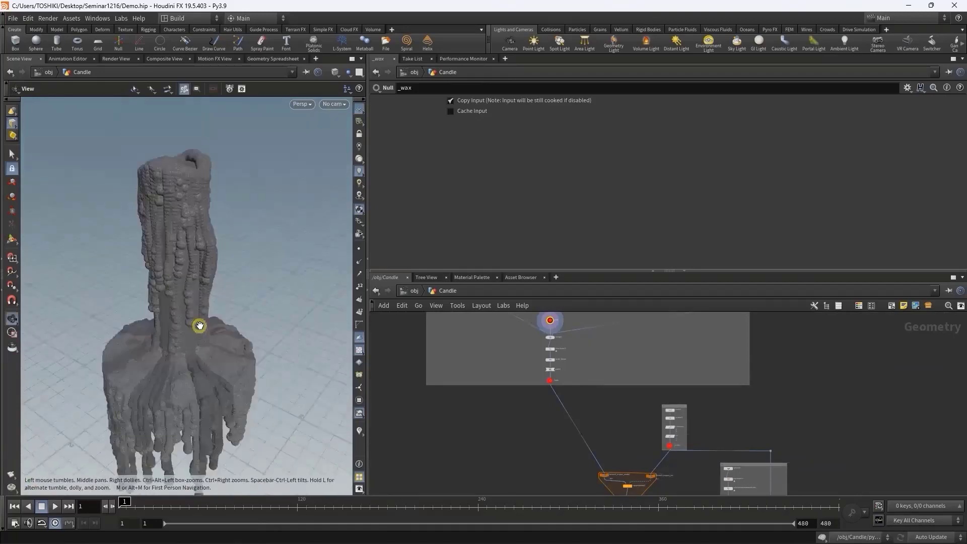
scroll(606, 440, up, 2)
scroll(564, 387, up, 3)
scroll(564, 386, up, 2)
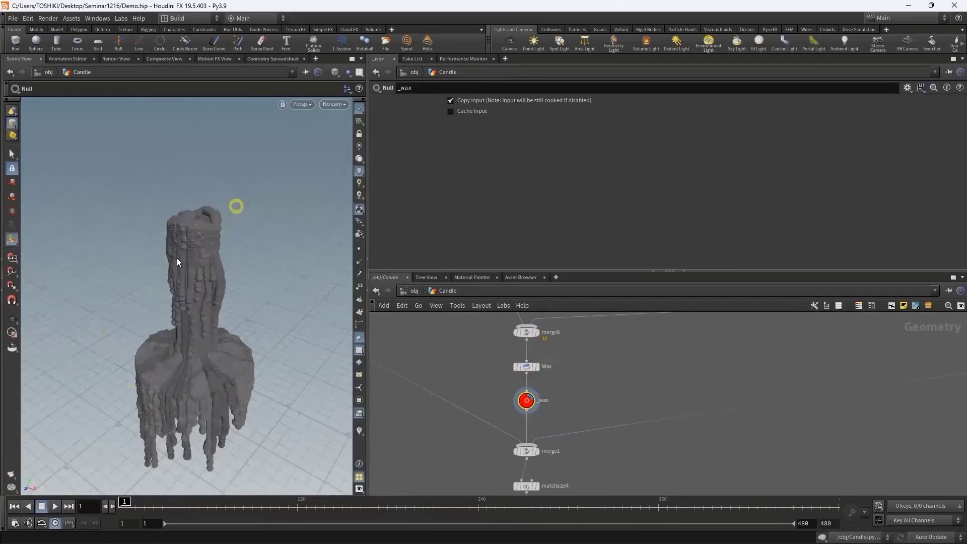
scroll(604, 399, down, 2)
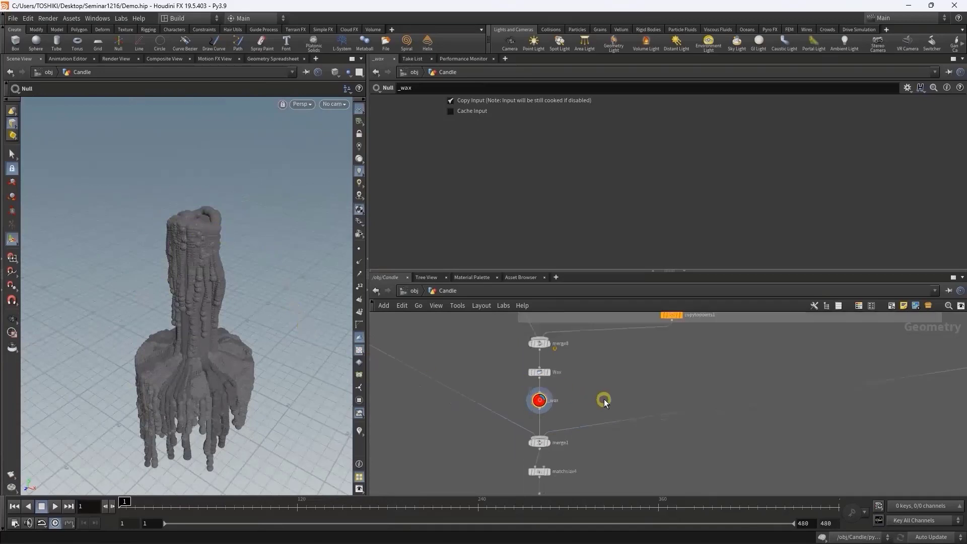
scroll(603, 399, down, 2)
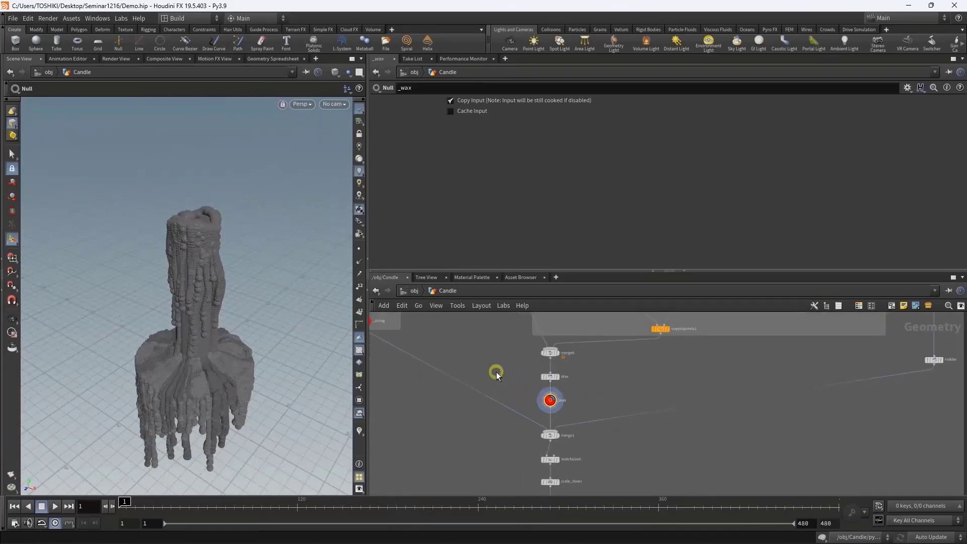
middle_drag(497, 372, 534, 429)
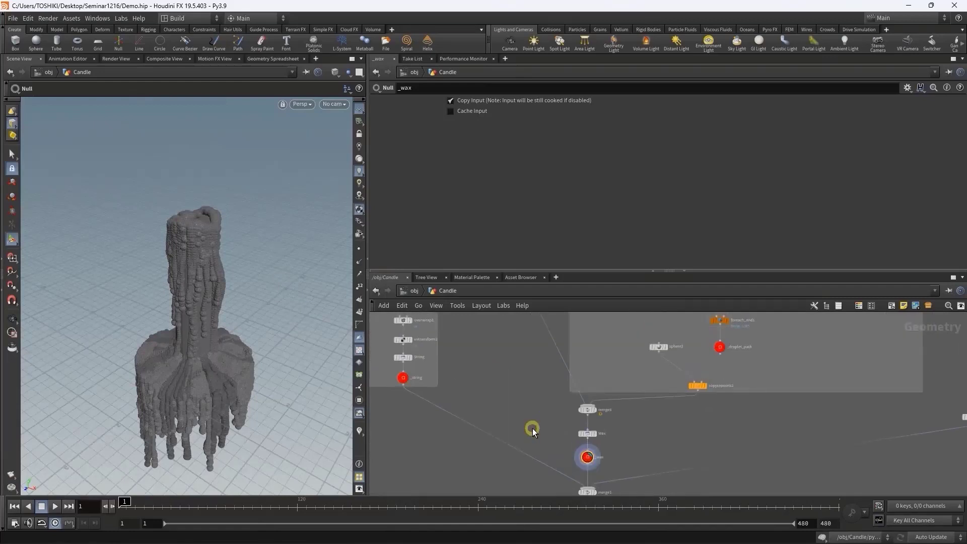
middle_drag(509, 397, 536, 446)
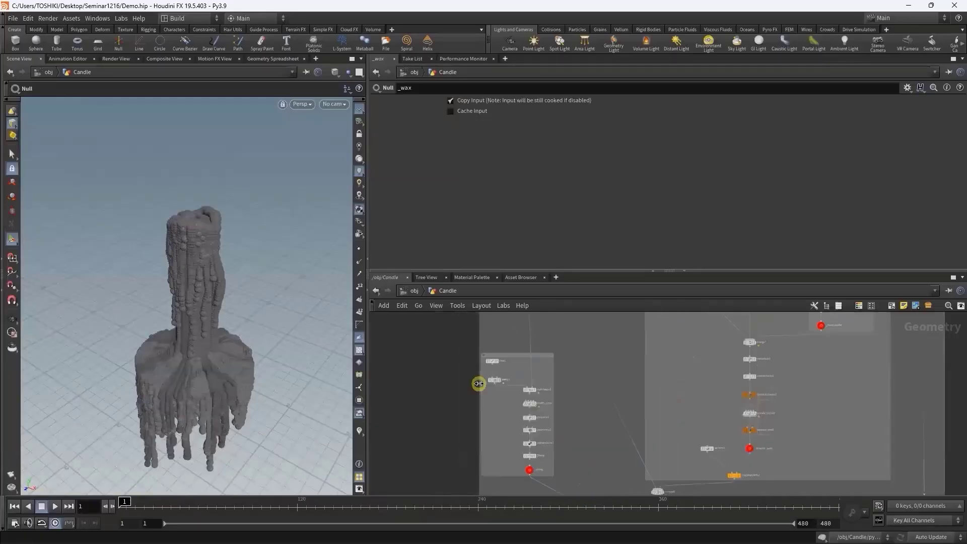
scroll(484, 387, down, 2)
scroll(491, 394, down, 2)
scroll(484, 388, down, 3)
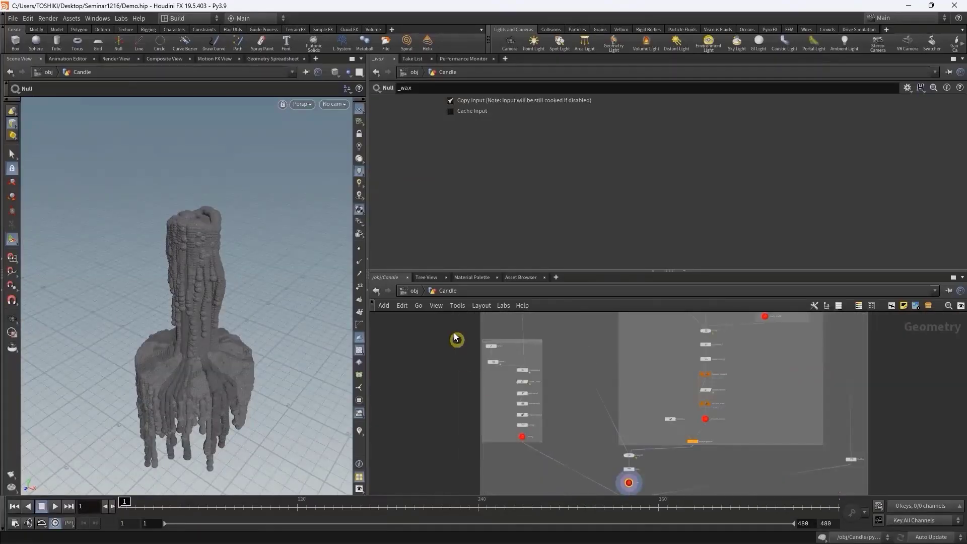
drag(454, 333, 576, 438)
- Display and select line1 to check its 0.5-length, 50-point line up close
scroll(495, 350, up, 5)
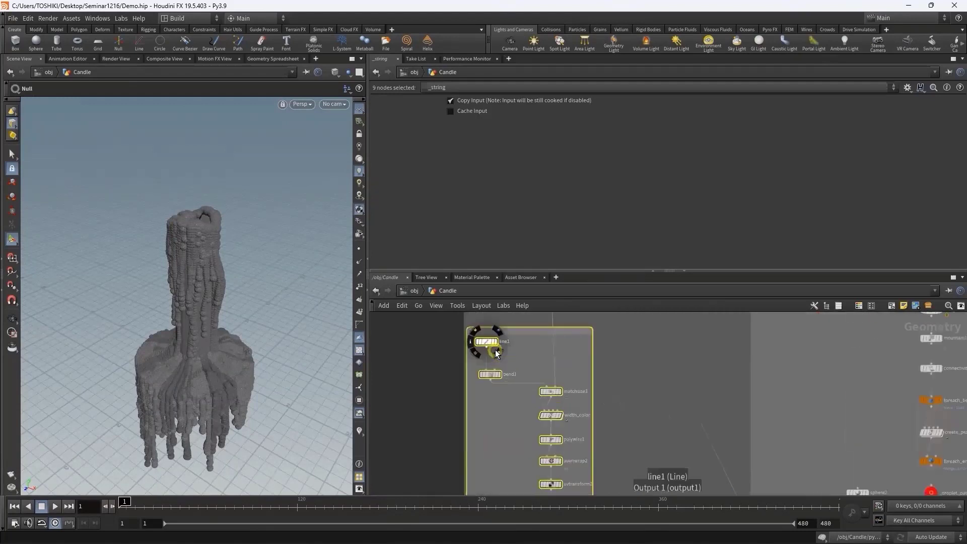
click(497, 339)
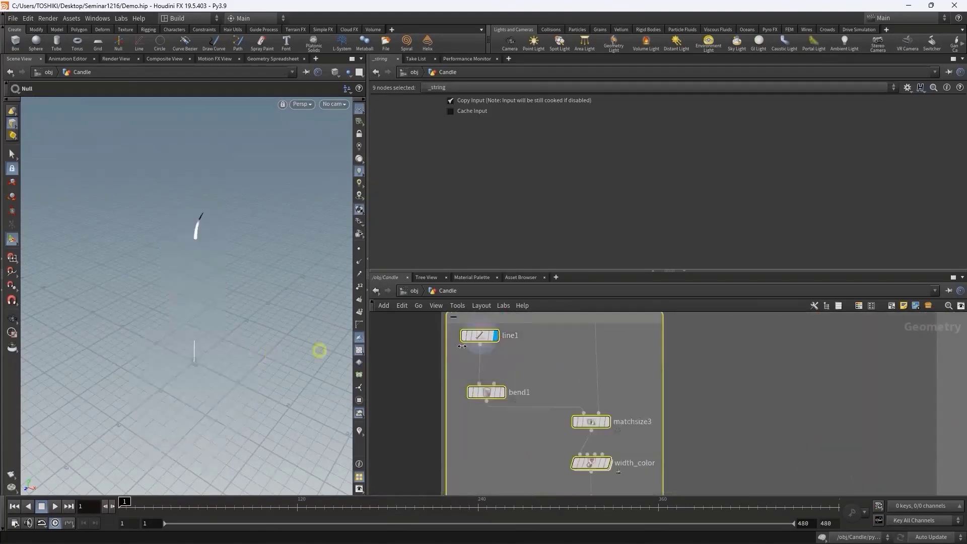
click(482, 337)
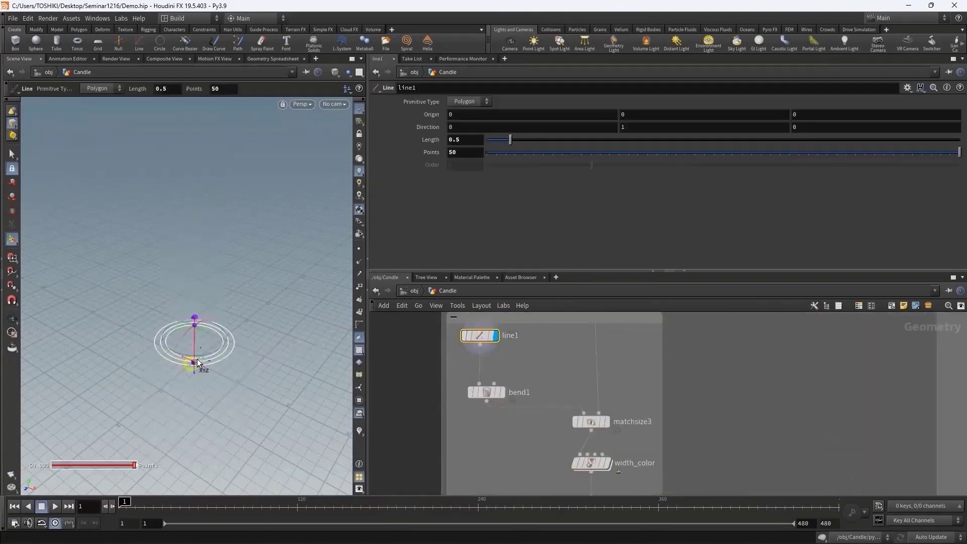
drag(198, 362, 210, 345)
right_drag(211, 346, 205, 314)
drag(204, 325, 233, 356)
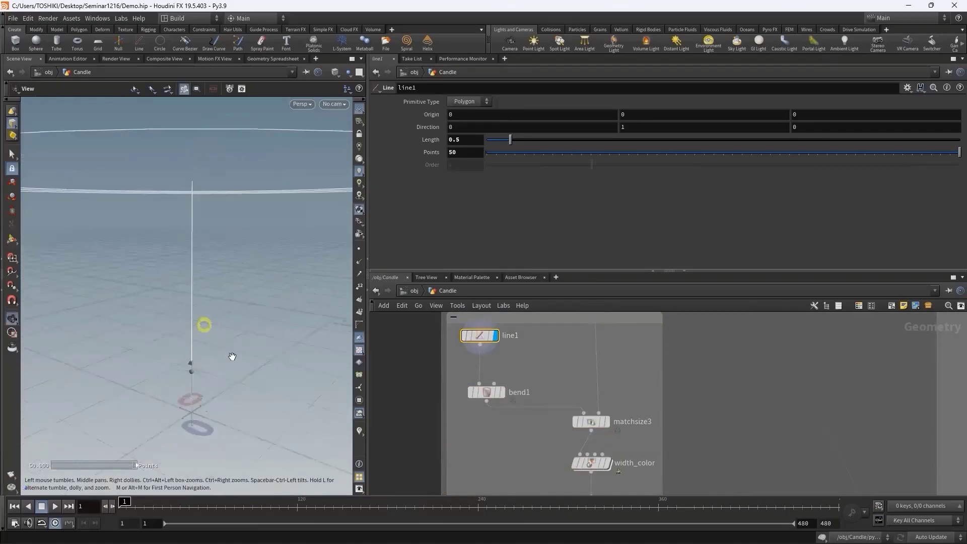
key(Return)
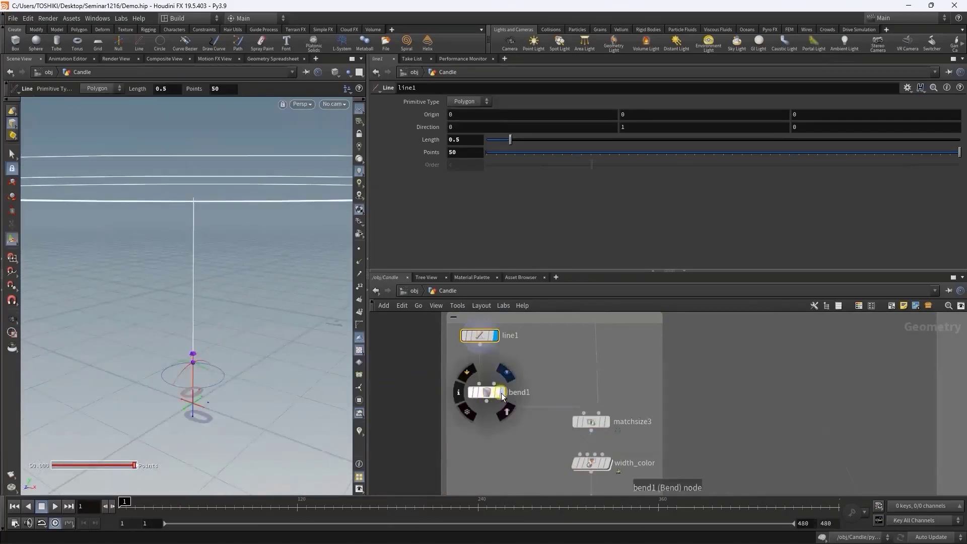
- Turn on point display for the line, then view bend1's curved strand
click(358, 250)
key(Escape)
drag(259, 293, 218, 318)
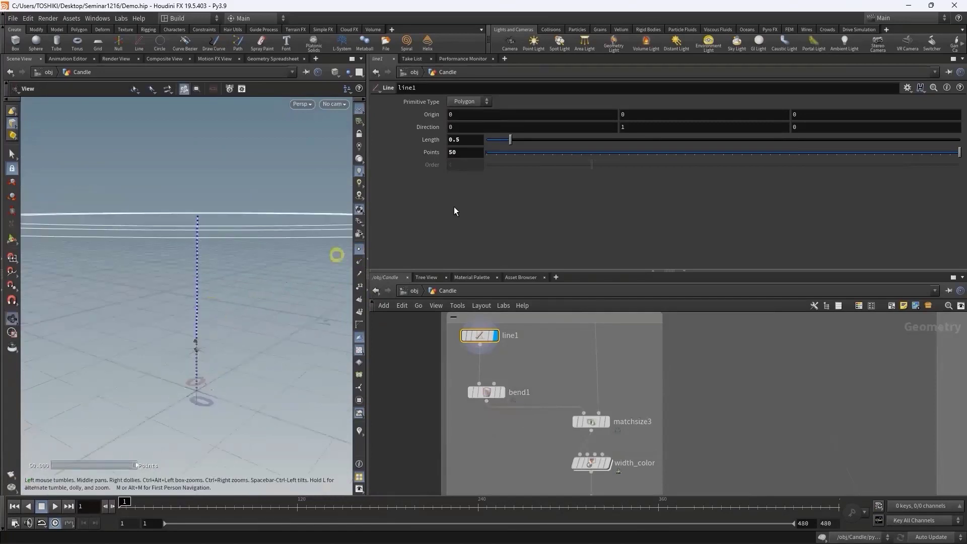
key(Return)
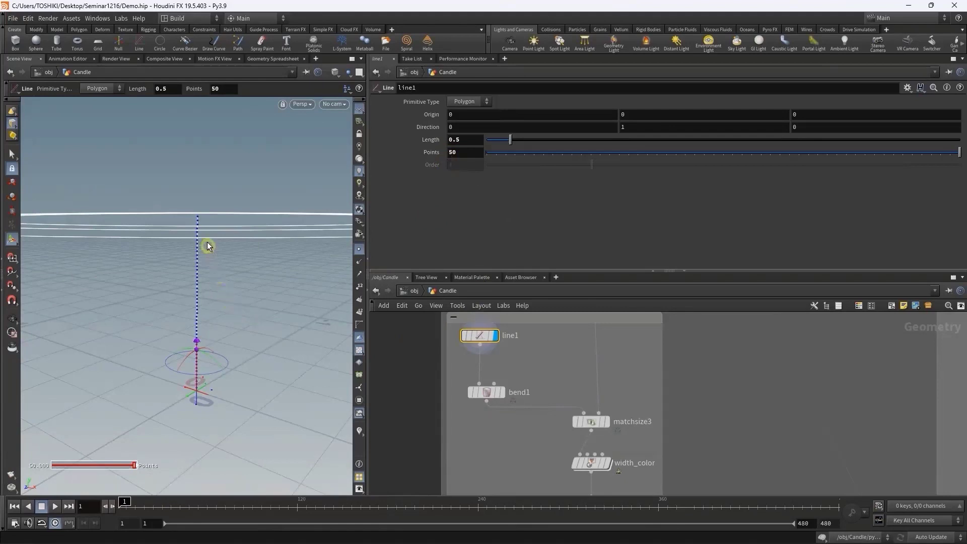
alt+drag(226, 316, 281, 309)
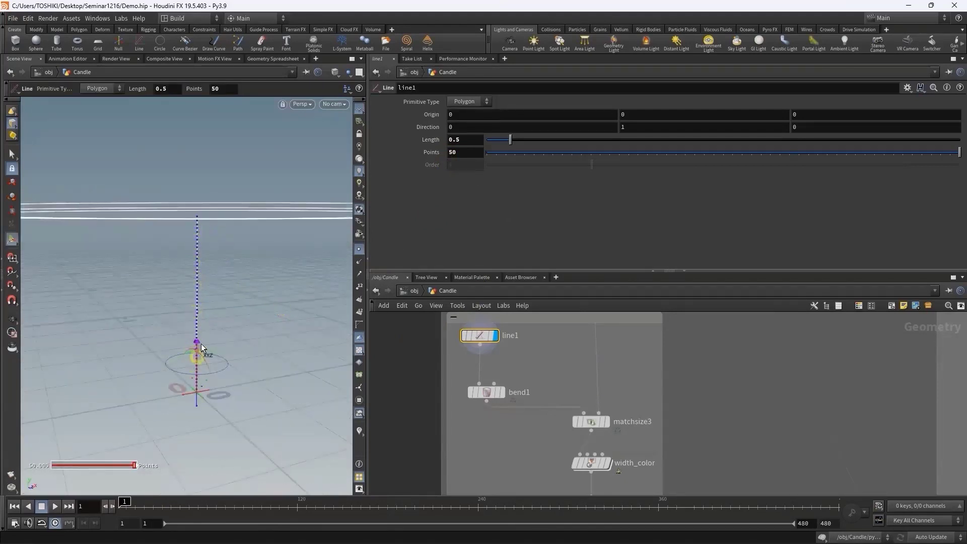
click(498, 393)
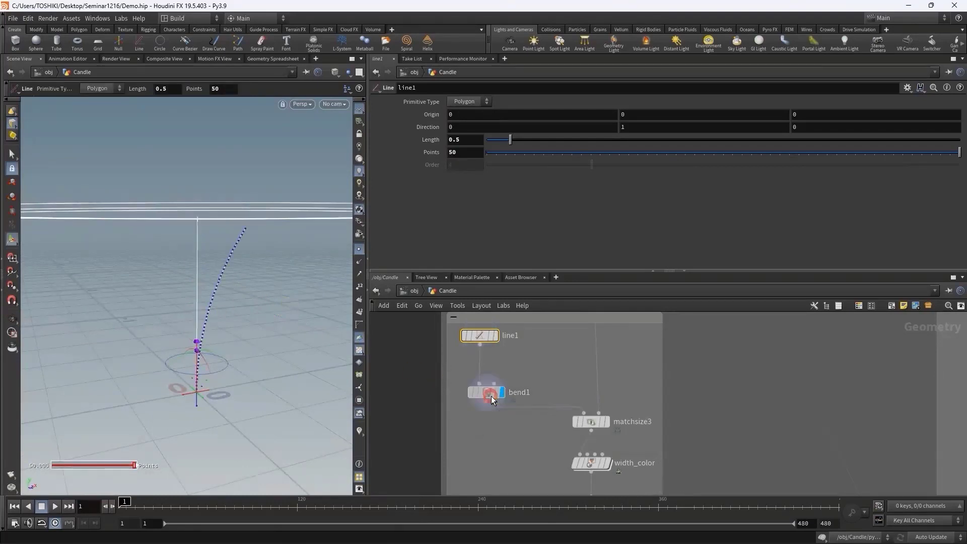
- On bend1, try a -42.8 bend and return it to -90, checking Capture Length 1.26
click(492, 396)
drag(301, 346, 126, 339)
drag(487, 225, 605, 225)
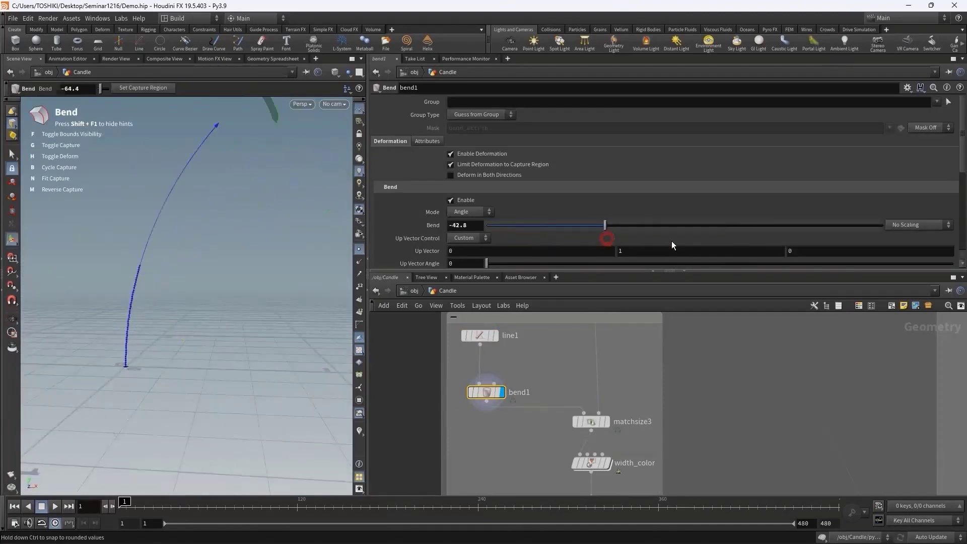
drag(672, 241, 473, 235)
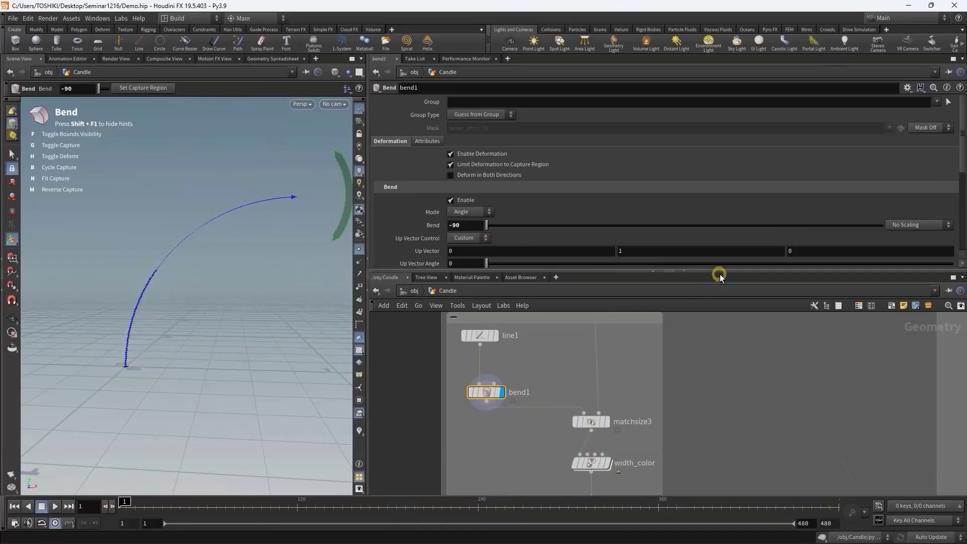
scroll(719, 262, down, 5)
mouse_move(615, 403)
middle_down()
mouse_move(605, 372)
mouse_move(600, 398)
middle_up()
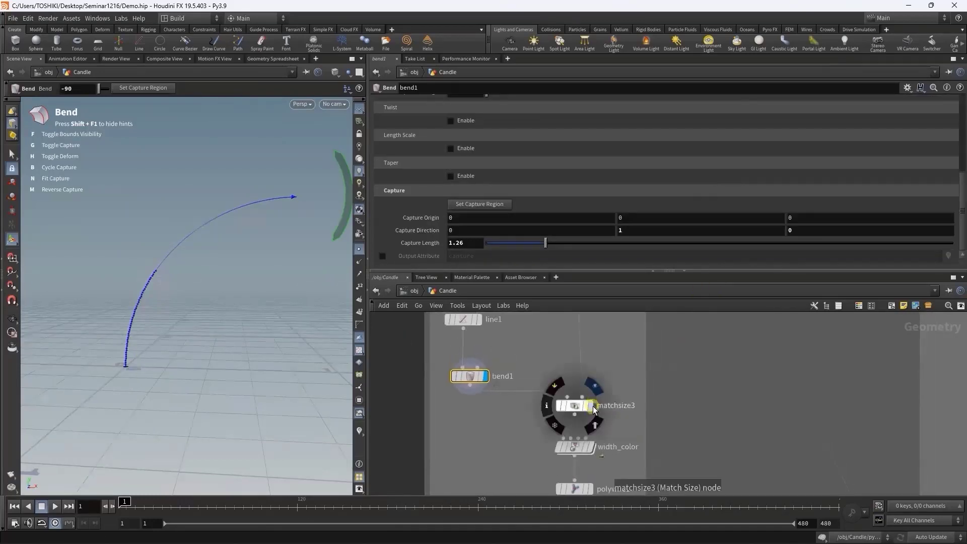
- Display matchsize3 and frame its bounding box around the curve
click(588, 406)
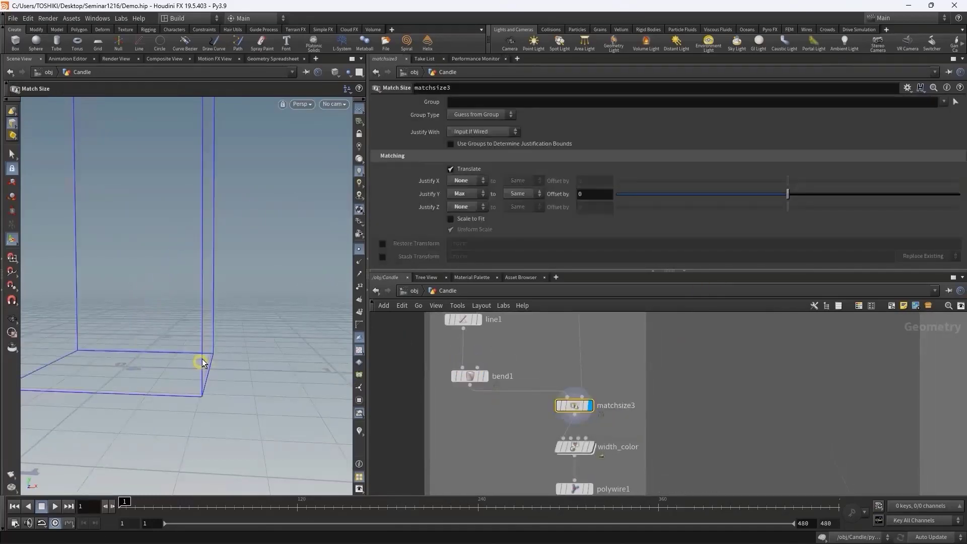
key(h)
drag(186, 205, 219, 167)
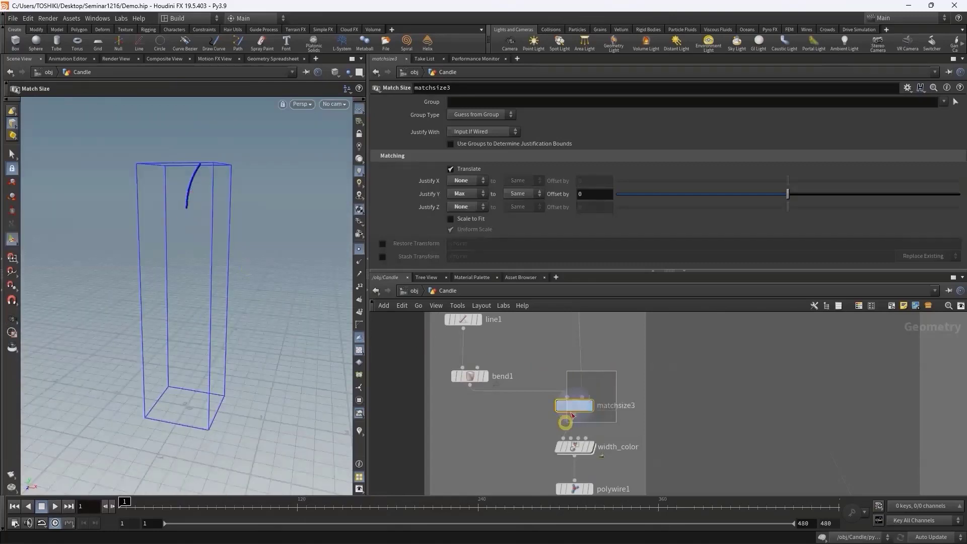
scroll(594, 376, down, 3)
- View the finished candle's _main output from a new angle
mouse_move(600, 379)
middle_down()
mouse_move(588, 454)
mouse_move(600, 396)
mouse_move(601, 407)
middle_up()
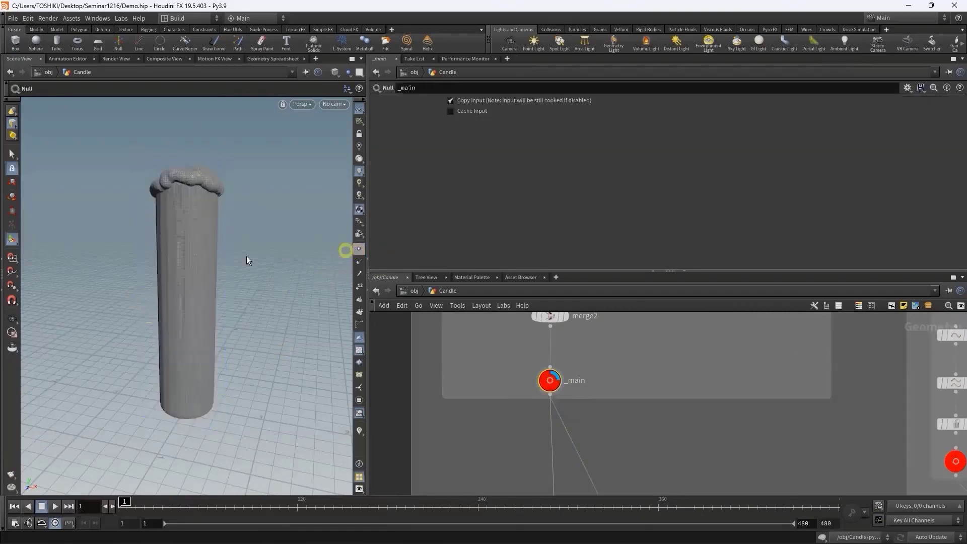
key(Escape)
mouse_move(179, 255)
mouse_down()
mouse_move(138, 304)
mouse_move(207, 339)
mouse_move(156, 339)
mouse_up()
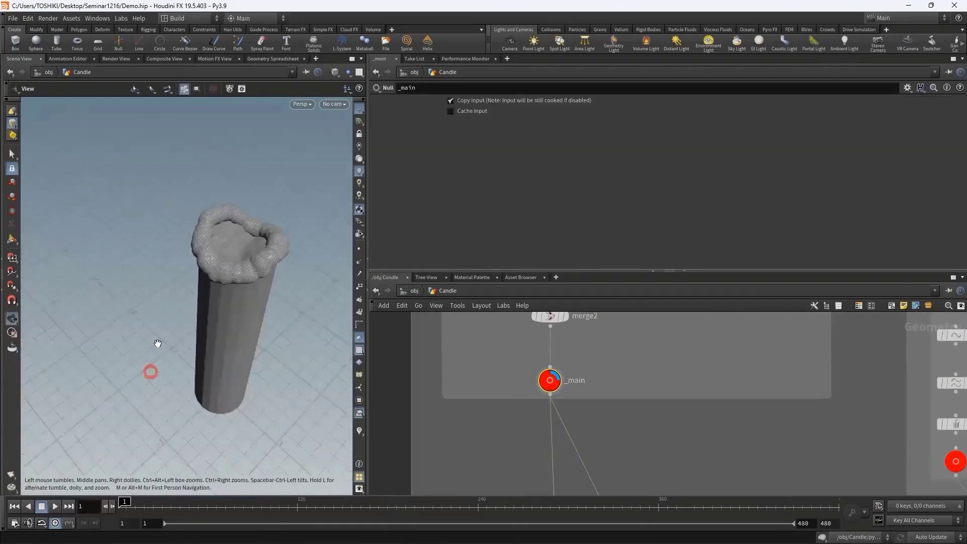
key(Return)
scroll(542, 366, down, 3)
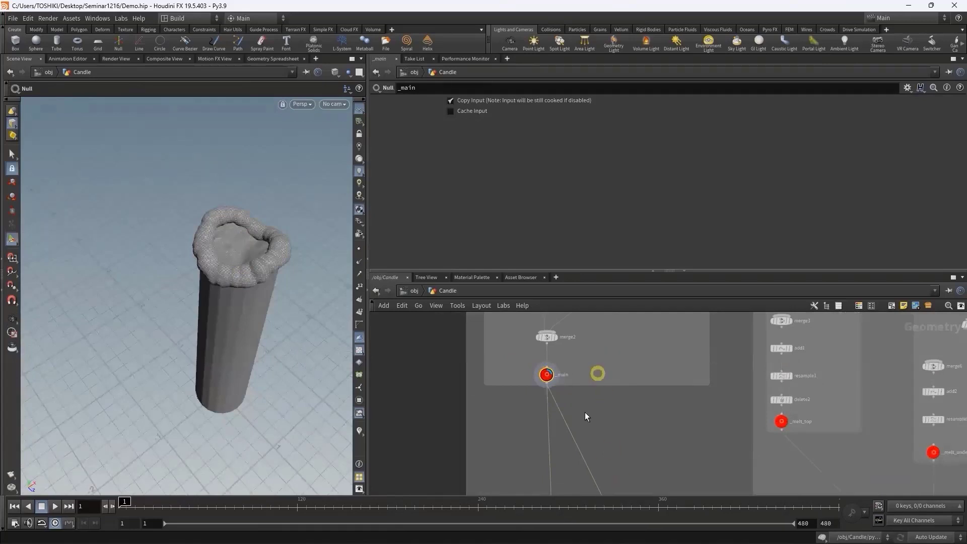
scroll(585, 413, down, 2)
scroll(570, 366, up, 3)
scroll(569, 402, up, 3)
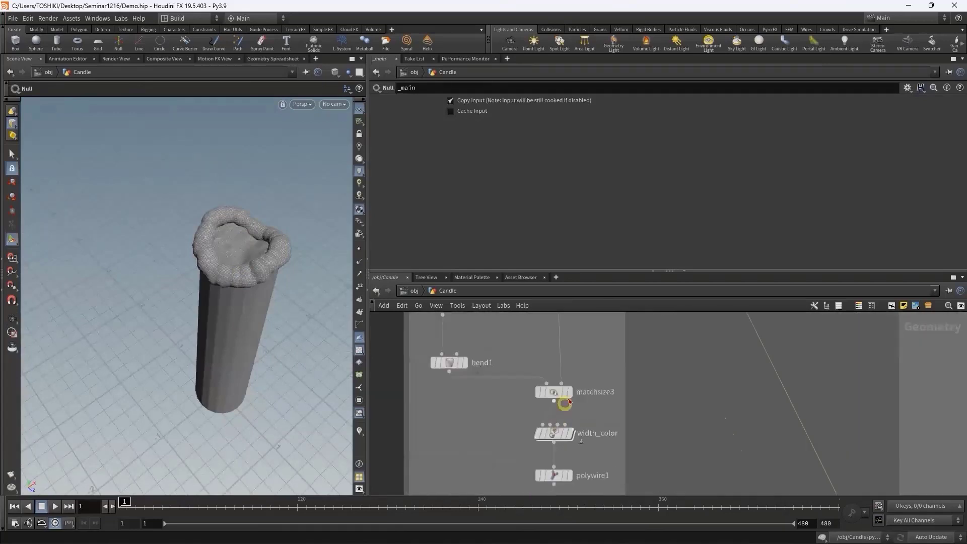
- Redisplay matchsize3 front-on, then show width_color's output
click(568, 398)
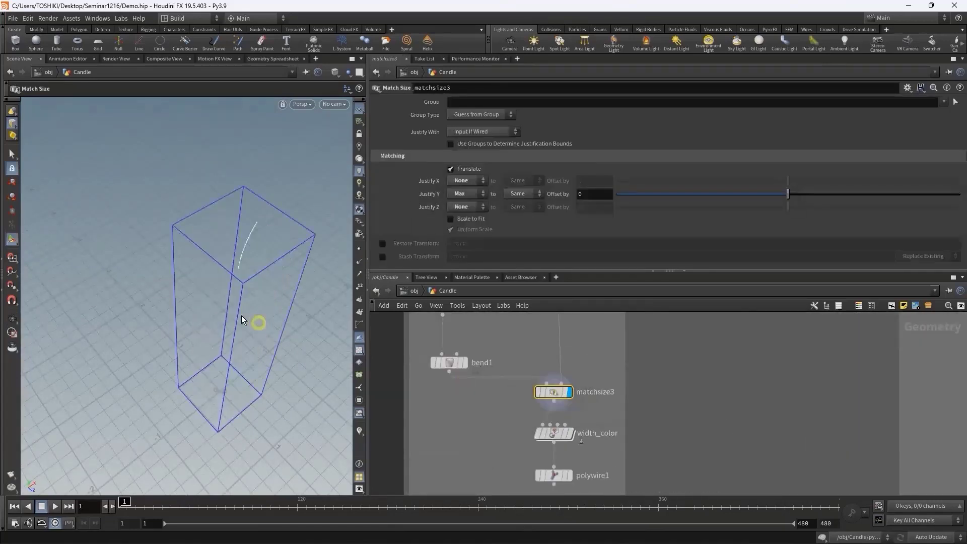
key(Escape)
mouse_move(241, 315)
mouse_down()
mouse_move(227, 303)
mouse_move(253, 274)
mouse_up()
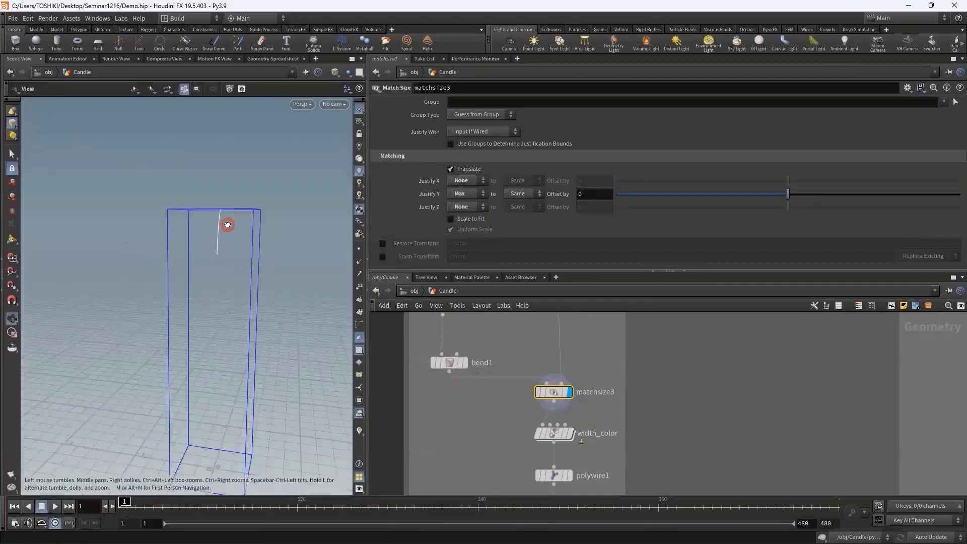
drag(227, 224, 155, 222)
key(Return)
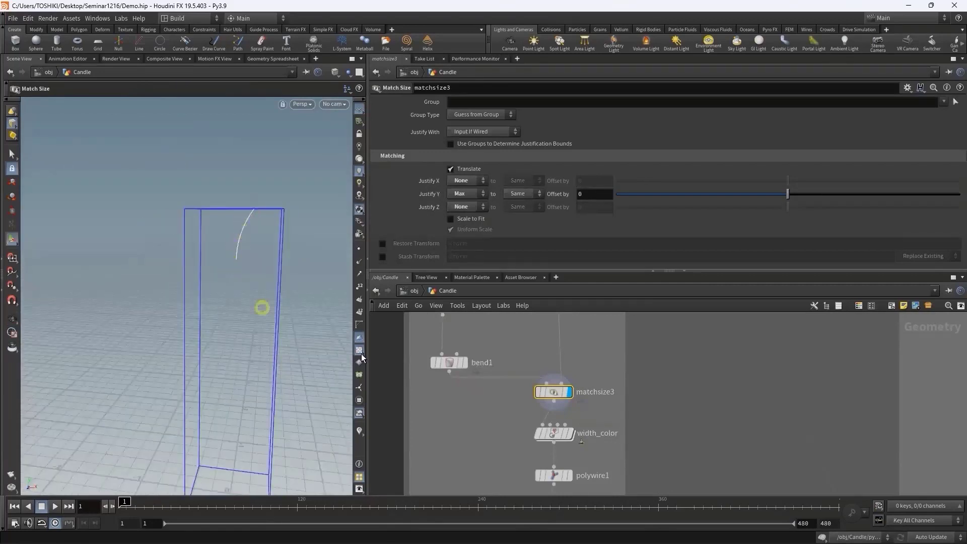
scroll(571, 387, up, 2)
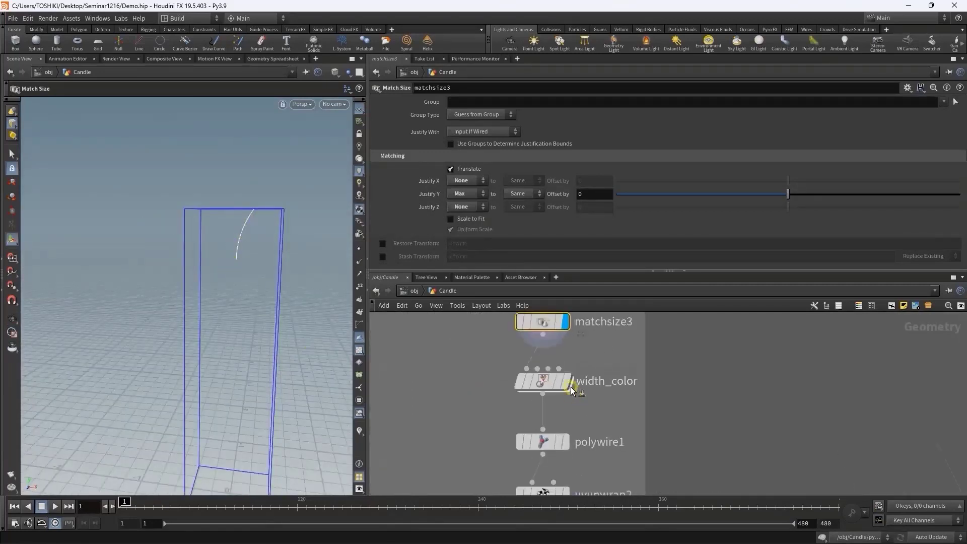
click(570, 386)
- Select width_color and orbit closer to the strand
click(543, 382)
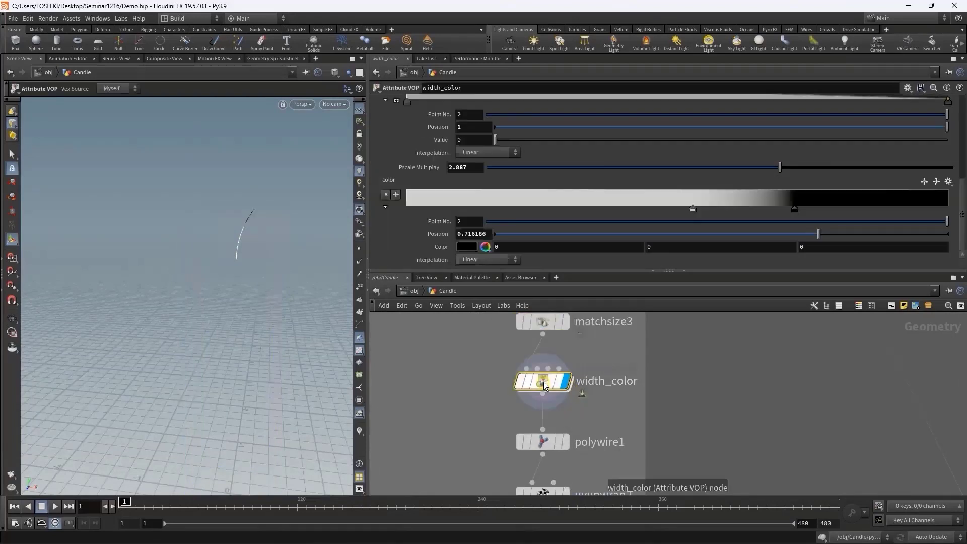
key(Escape)
mouse_move(224, 298)
mouse_down()
mouse_move(253, 225)
mouse_move(218, 181)
mouse_up()
mouse_move(212, 179)
right_down()
mouse_move(258, 188)
mouse_move(232, 194)
right_up()
key(Return)
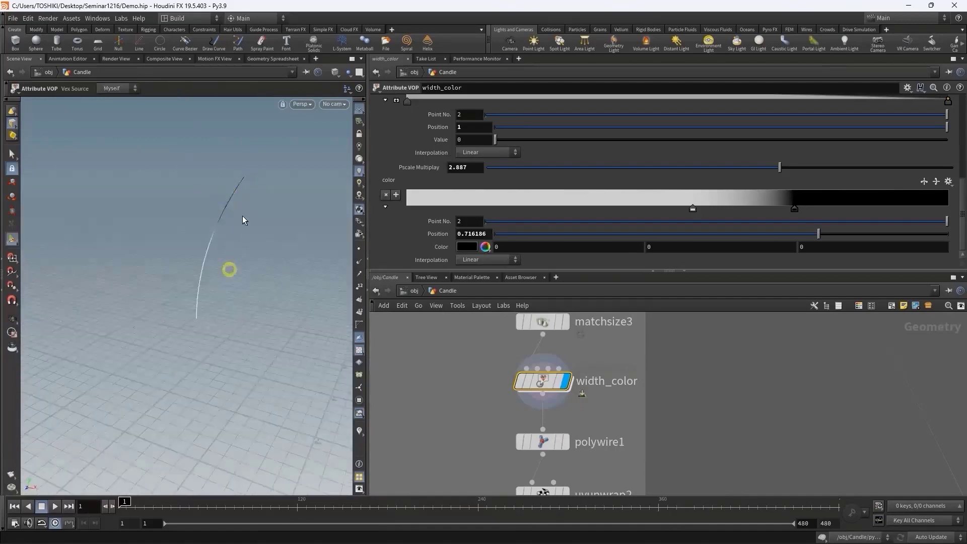
click(584, 407)
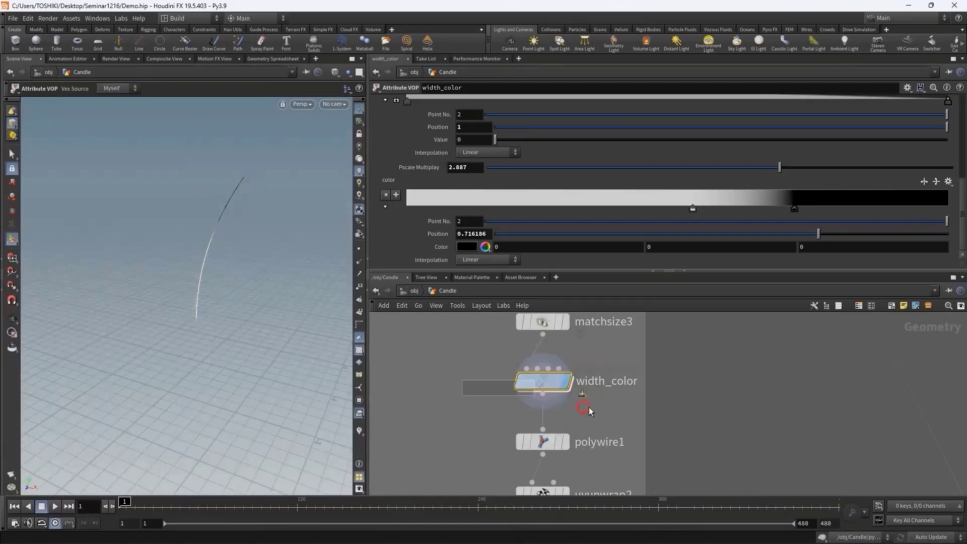
- Inside width_color's VEX network, inspect the int-to-float math nodes and the ramp2 colour ramp
double_click(539, 383)
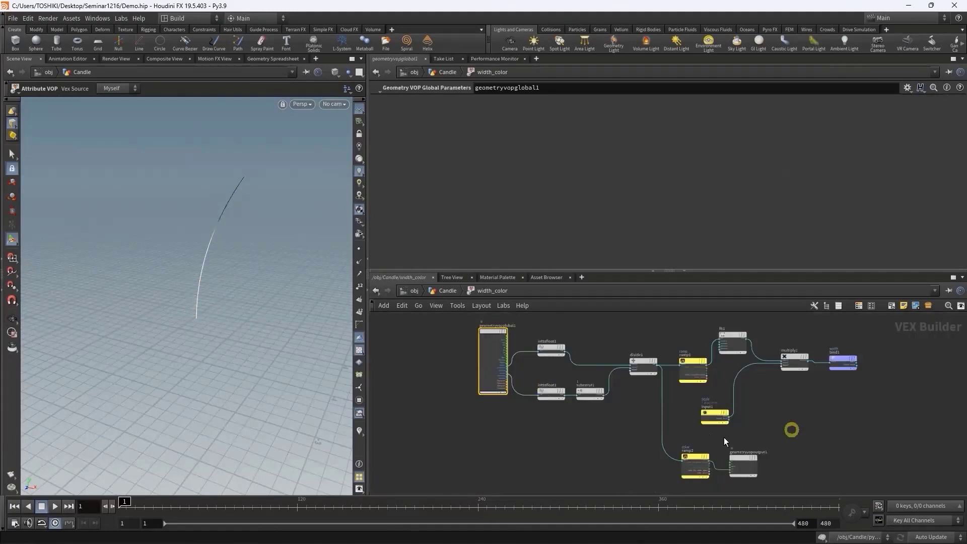
scroll(612, 418, up, 2)
scroll(443, 342, up, 3)
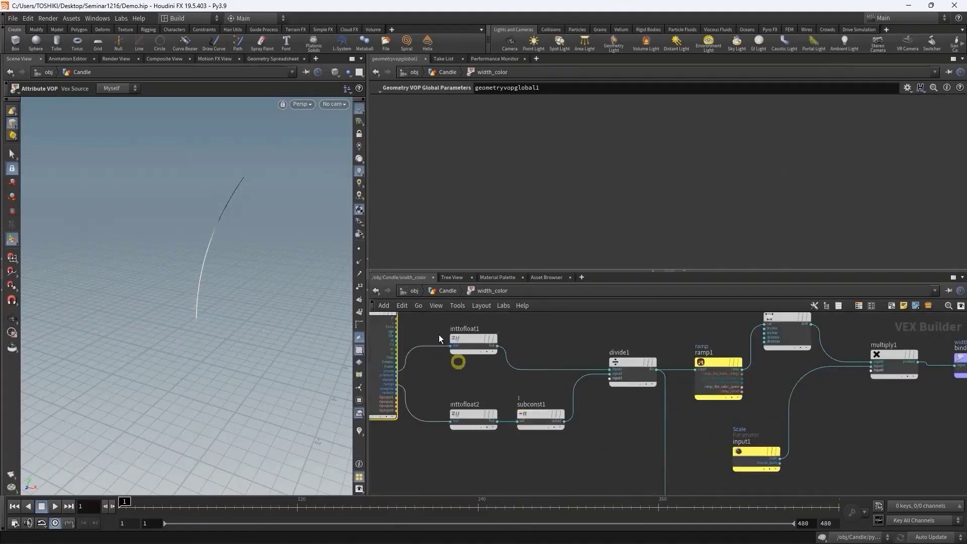
drag(427, 326, 630, 458)
scroll(629, 459, down, 2)
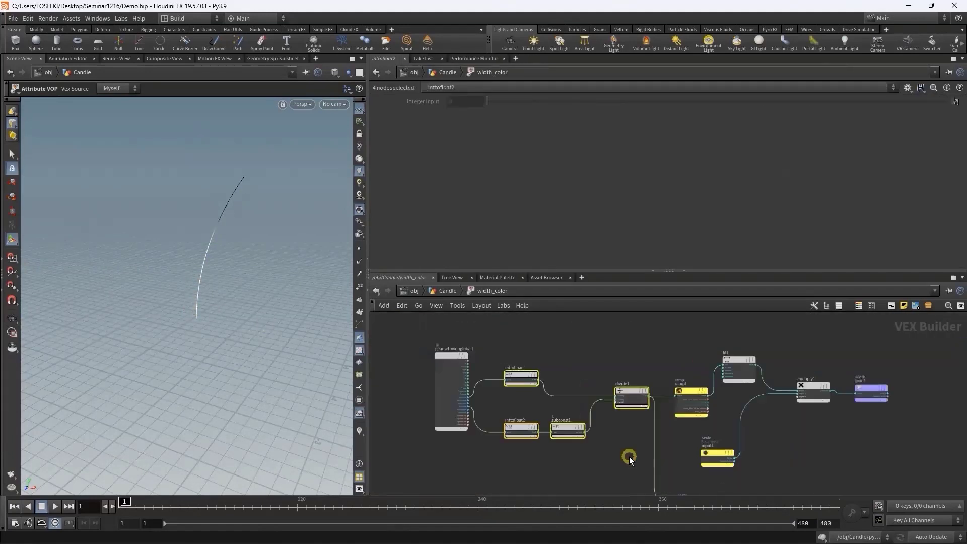
scroll(630, 457, down, 1)
middle_drag(630, 457, 548, 409)
click(614, 444)
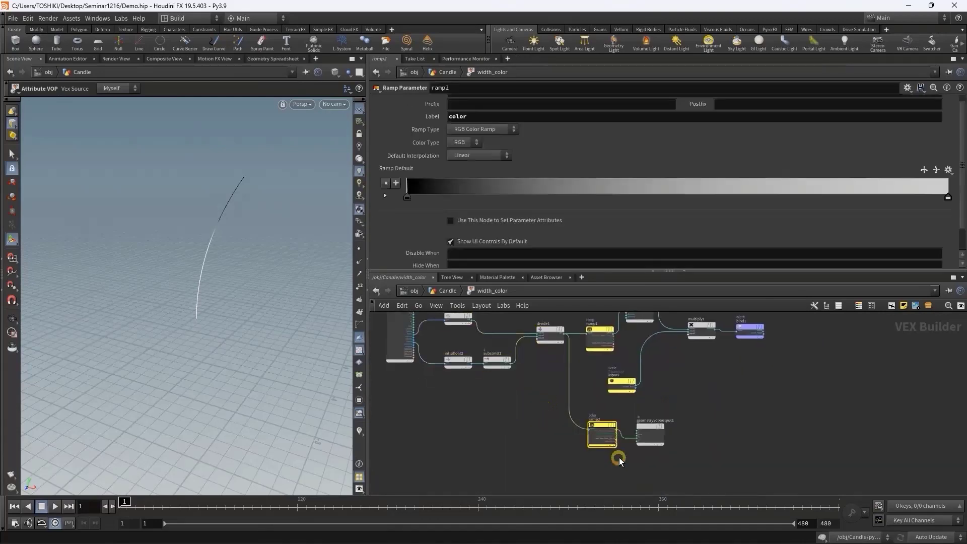
scroll(619, 459, up, 3)
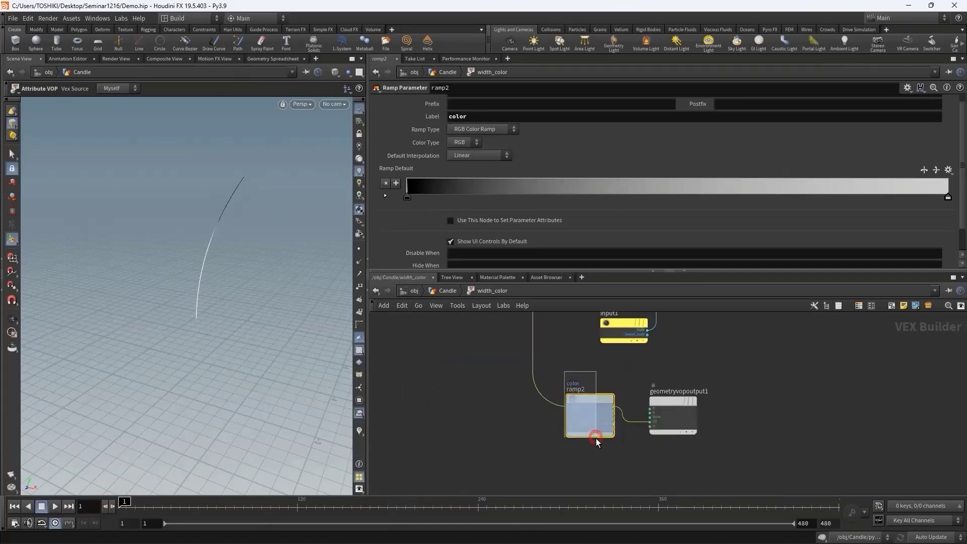
drag(597, 439, 613, 458)
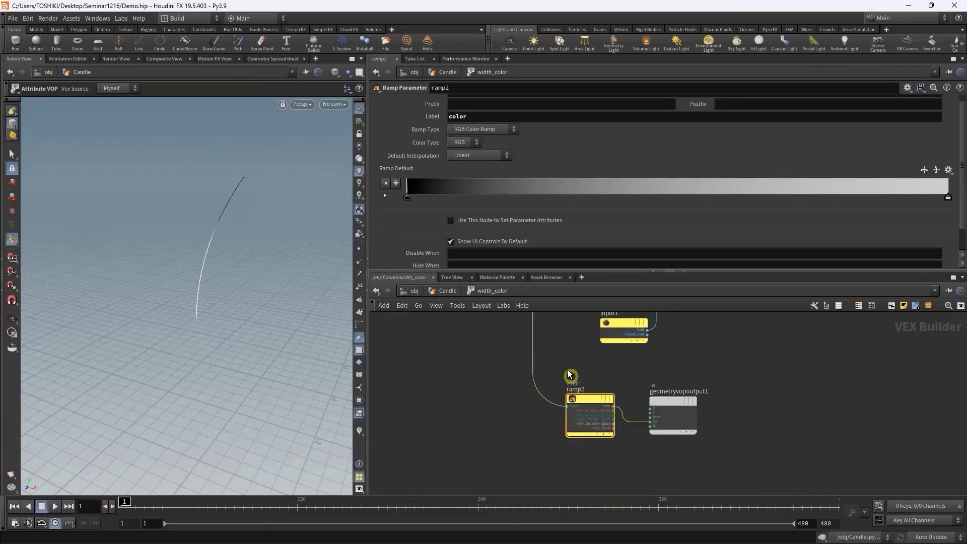
- Re-enter the width_color network, frame all nodes and reselect the conversion nodes
click(446, 295)
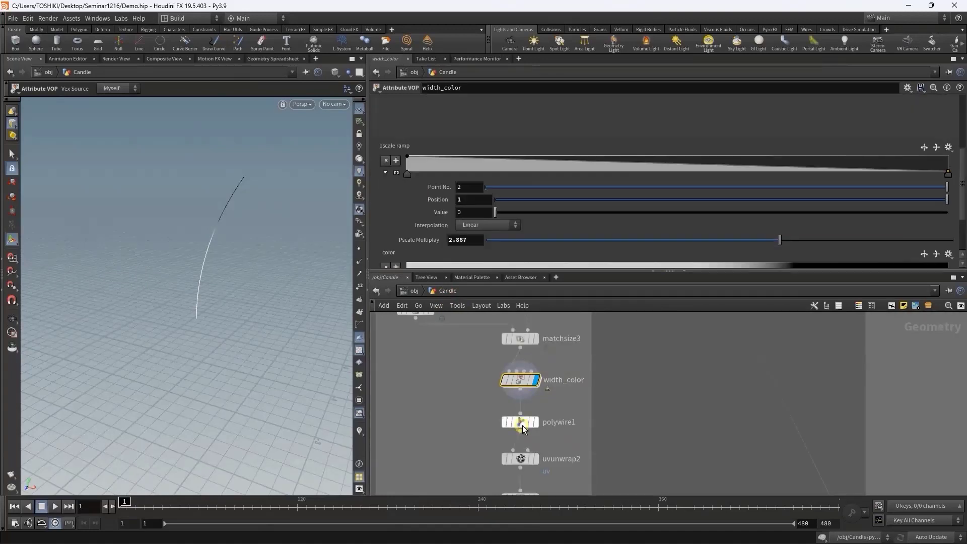
double_click(519, 381)
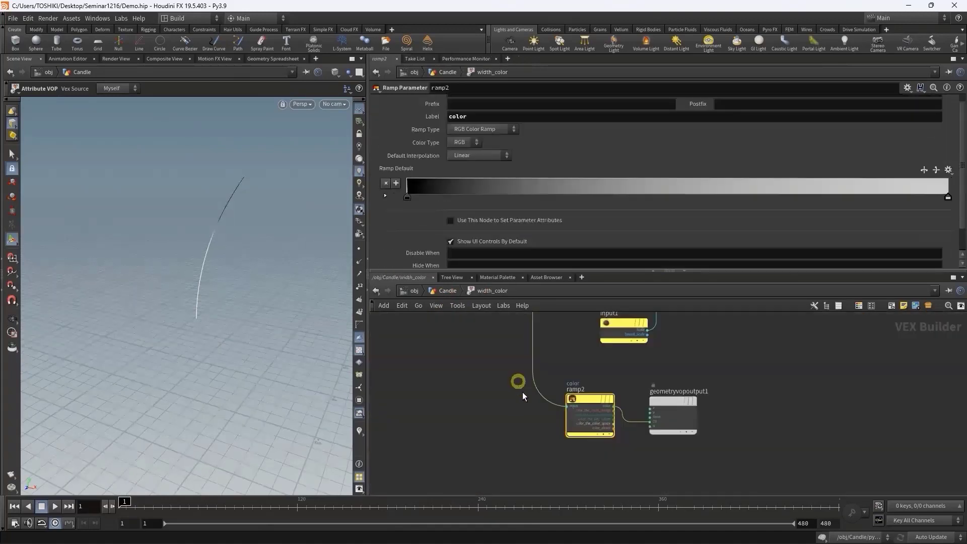
key(h)
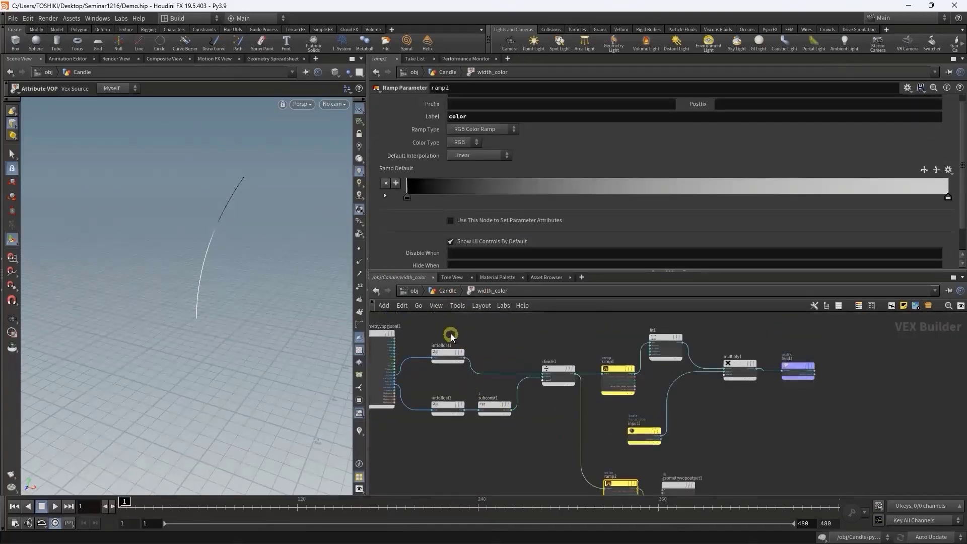
drag(471, 412, 549, 436)
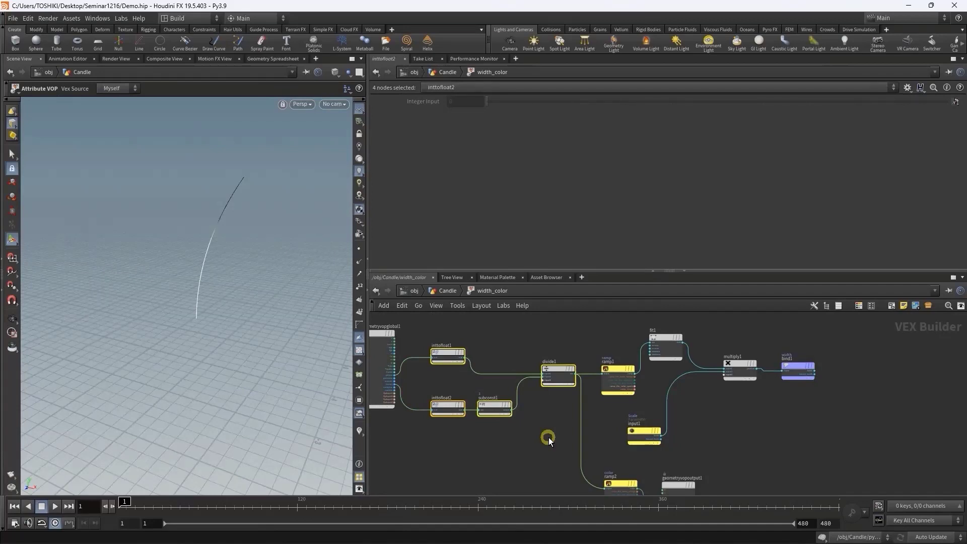
mouse_move(809, 419)
middle_down()
mouse_move(726, 429)
mouse_move(712, 450)
middle_up()
scroll(721, 434, up, 2)
scroll(713, 443, up, 2)
scroll(706, 456, up, 1)
- Confirm bind1 exports 'width', then select polywire1 in the Candle network
drag(773, 348, 673, 434)
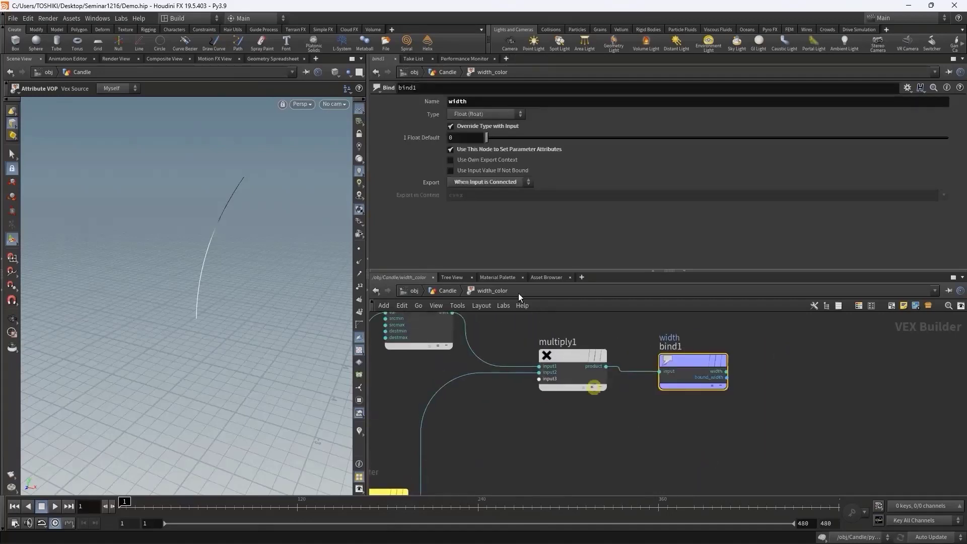
click(475, 102)
double_click(458, 102)
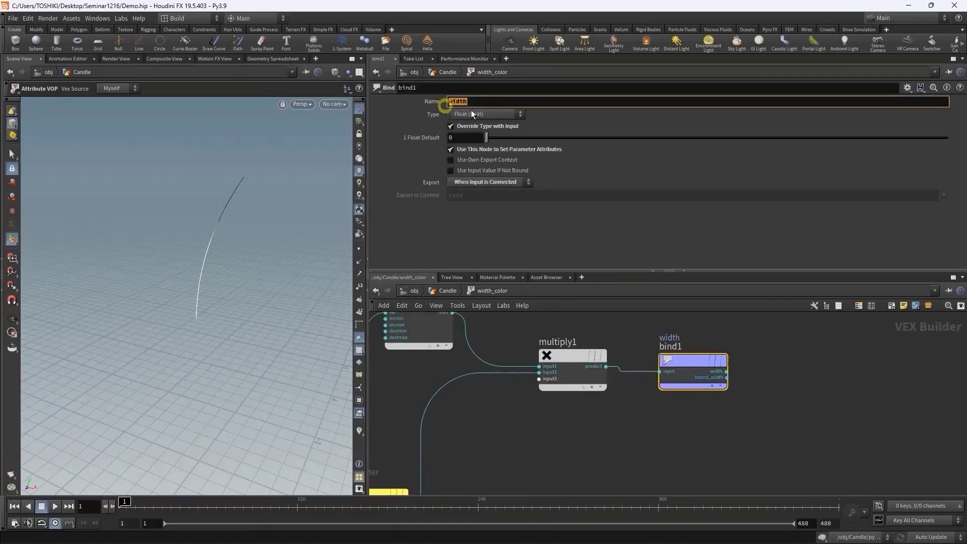
click(492, 224)
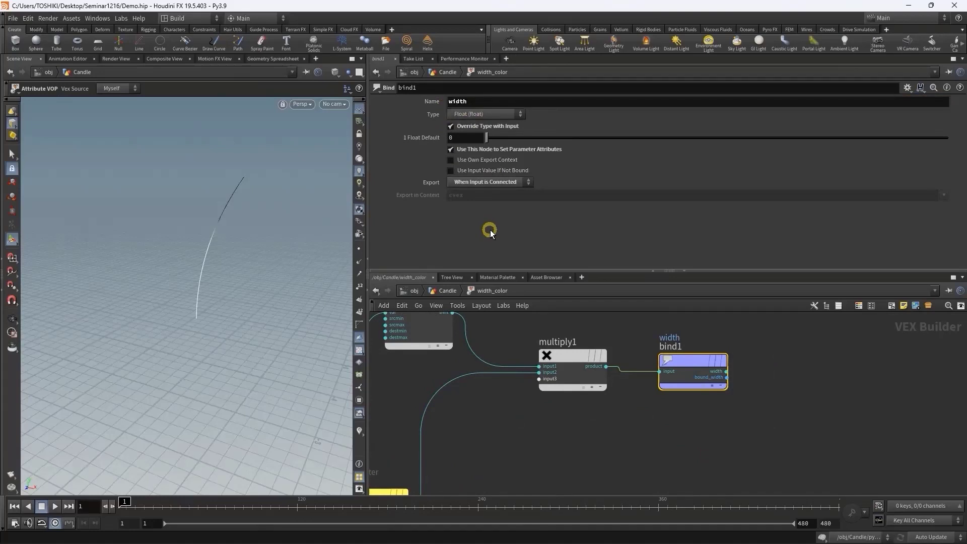
click(454, 289)
click(525, 417)
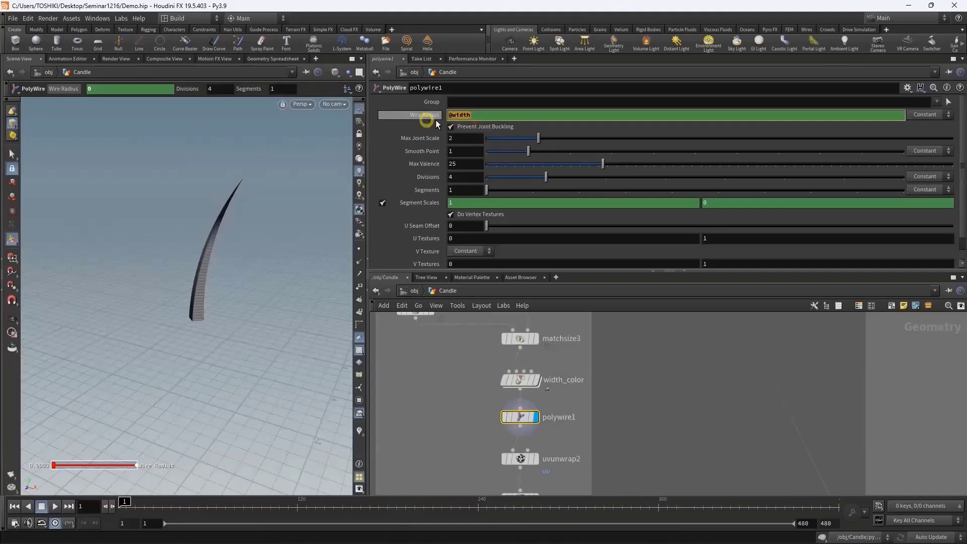
- Raise width_color's first pscale ramp key to 0.733, tapering to 0 at position 1
click(222, 296)
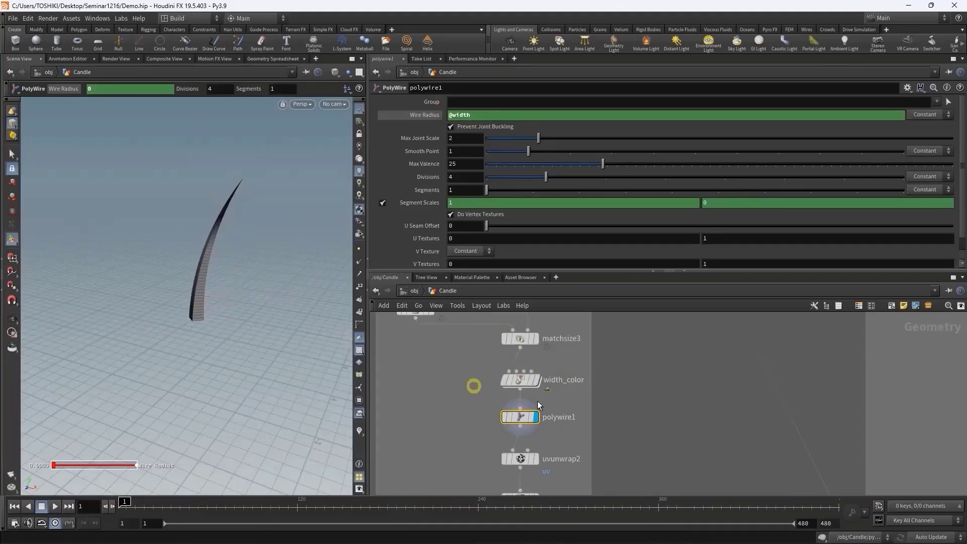
key(Escape)
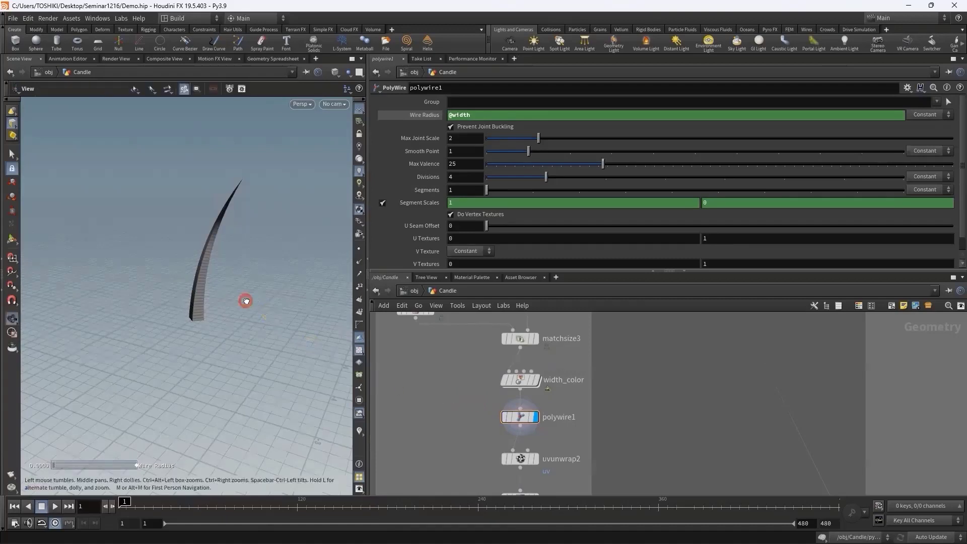
drag(210, 300, 237, 308)
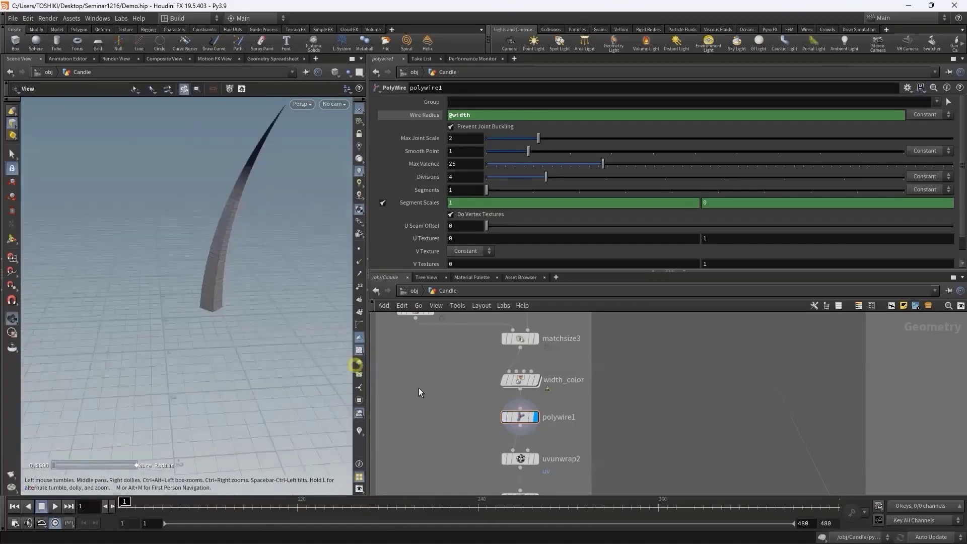
click(518, 383)
click(407, 159)
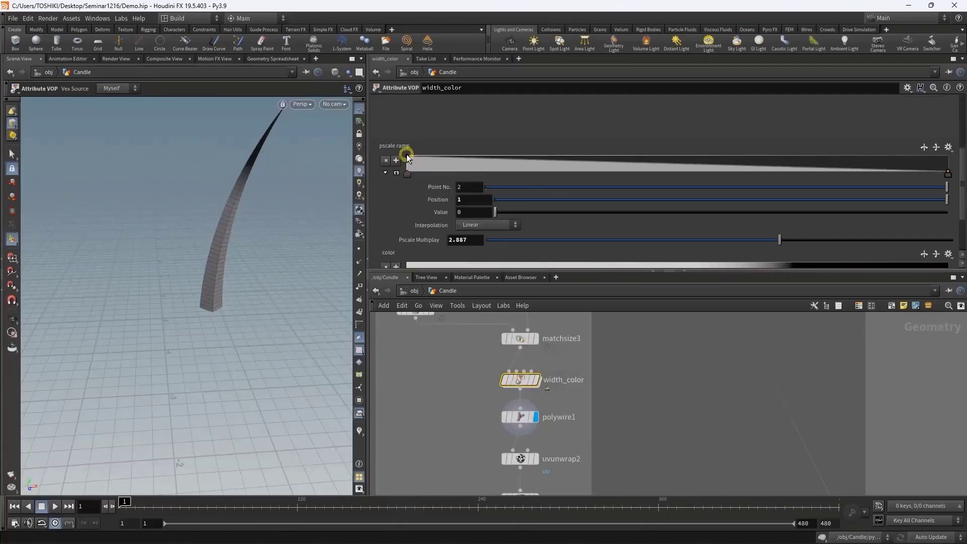
click(407, 157)
drag(407, 157, 407, 160)
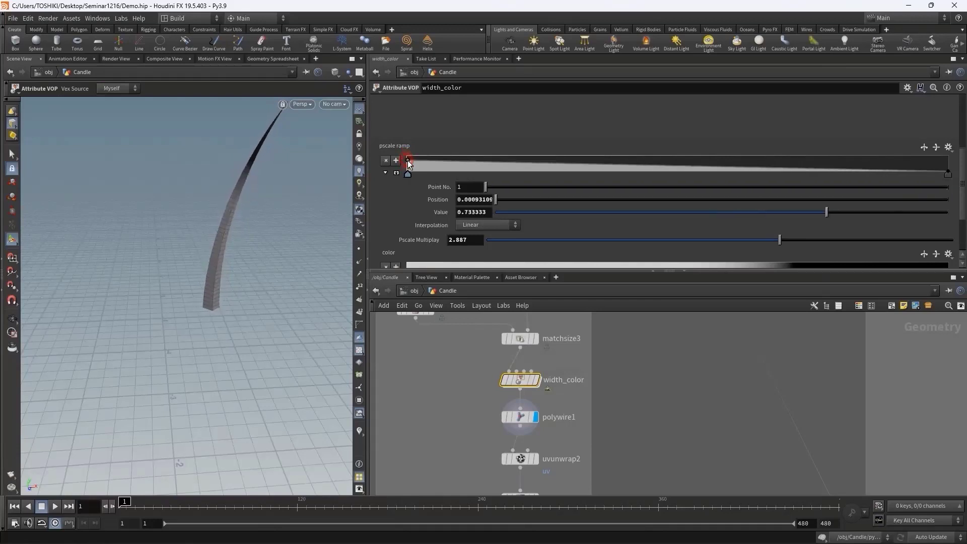
scroll(543, 244, down, 2)
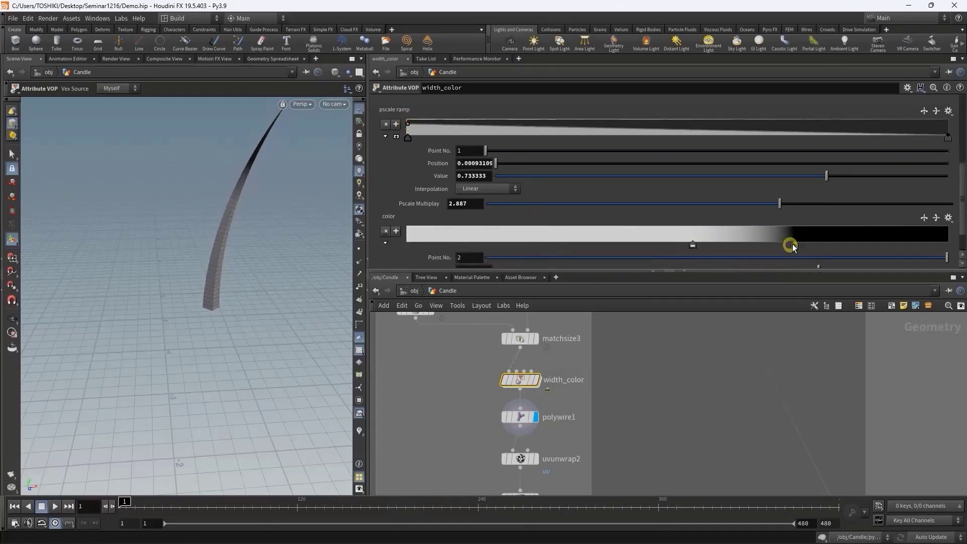
- Slide the colour ramp's black key left so more of the strand shades dark
drag(793, 247, 548, 245)
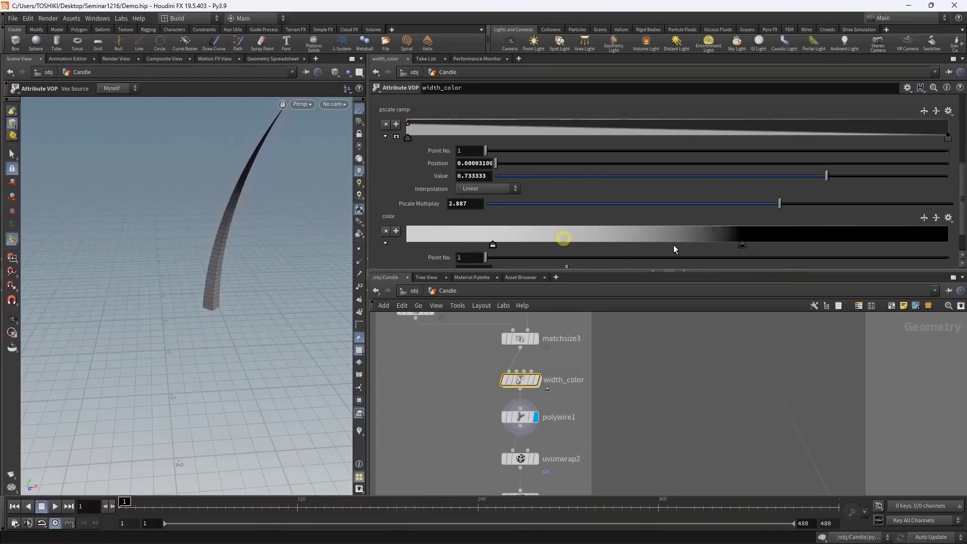
drag(742, 245, 688, 245)
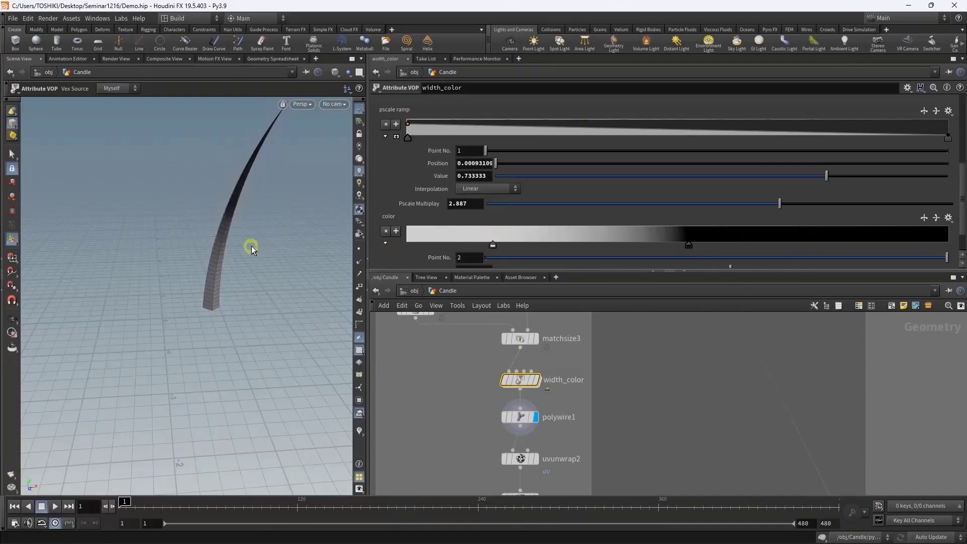
mouse_move(249, 250)
mouse_down()
mouse_move(267, 235)
mouse_move(255, 240)
mouse_up()
scroll(516, 413, down, 2)
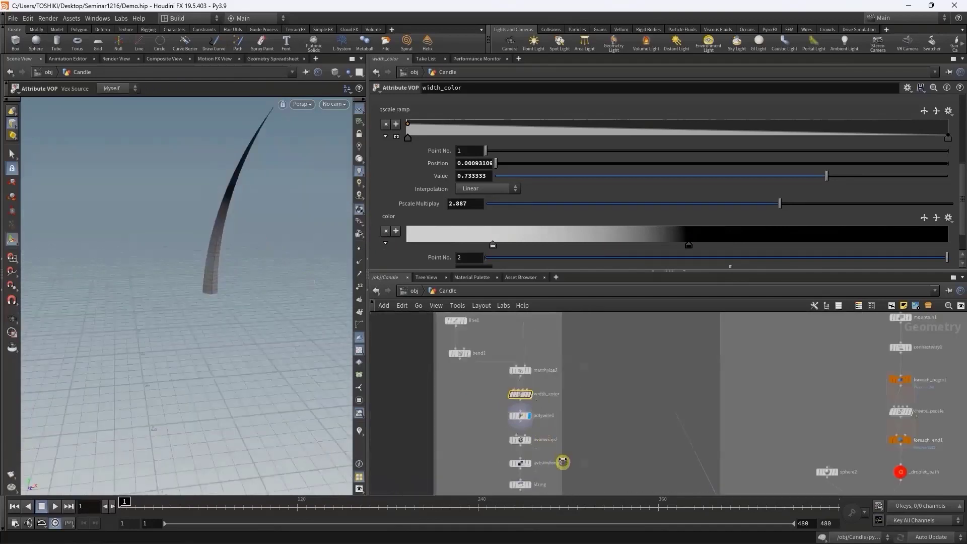
scroll(553, 455, down, 1)
scroll(513, 407, up, 3)
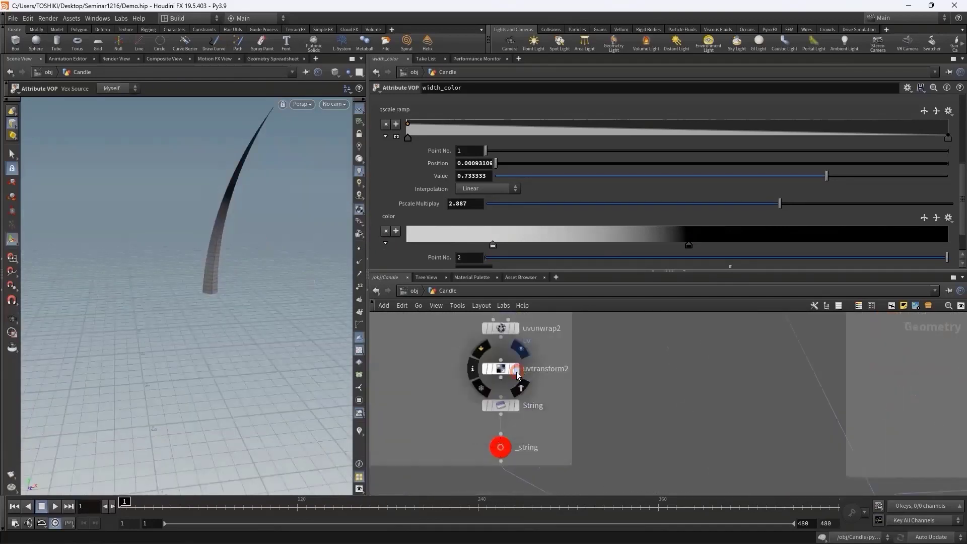
- Select uvtransform2 and the String node that names primitives $OS
click(499, 368)
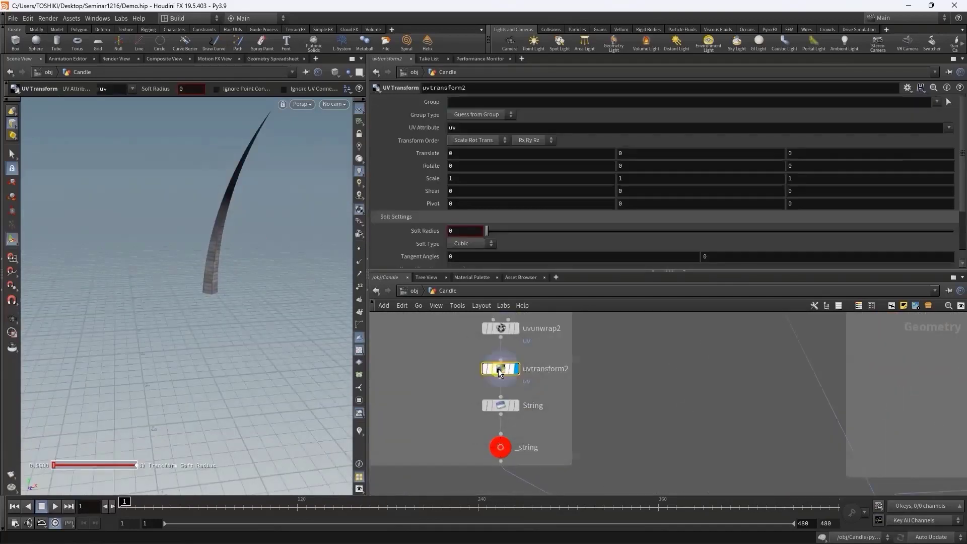
click(507, 408)
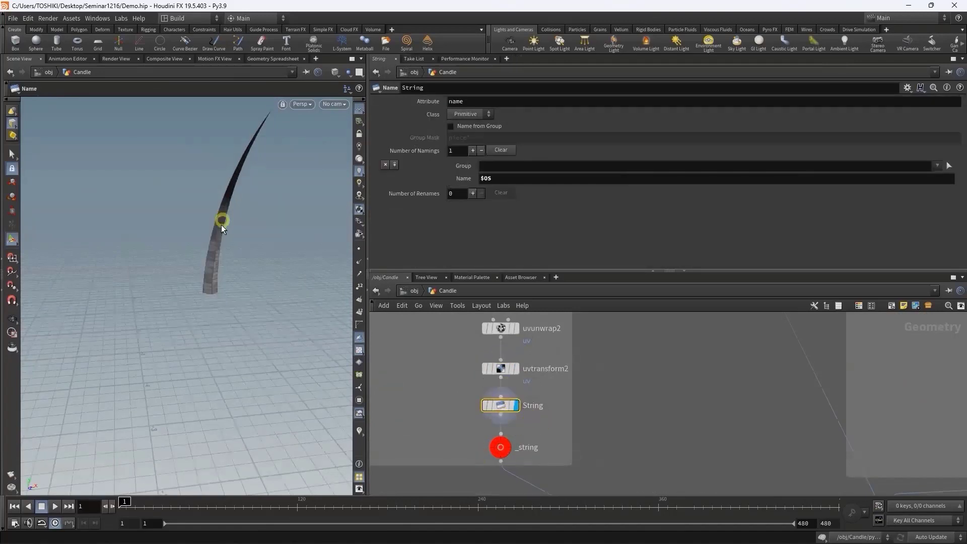
mouse_move(222, 225)
mouse_down()
mouse_move(119, 251)
mouse_move(211, 253)
mouse_move(204, 298)
mouse_up()
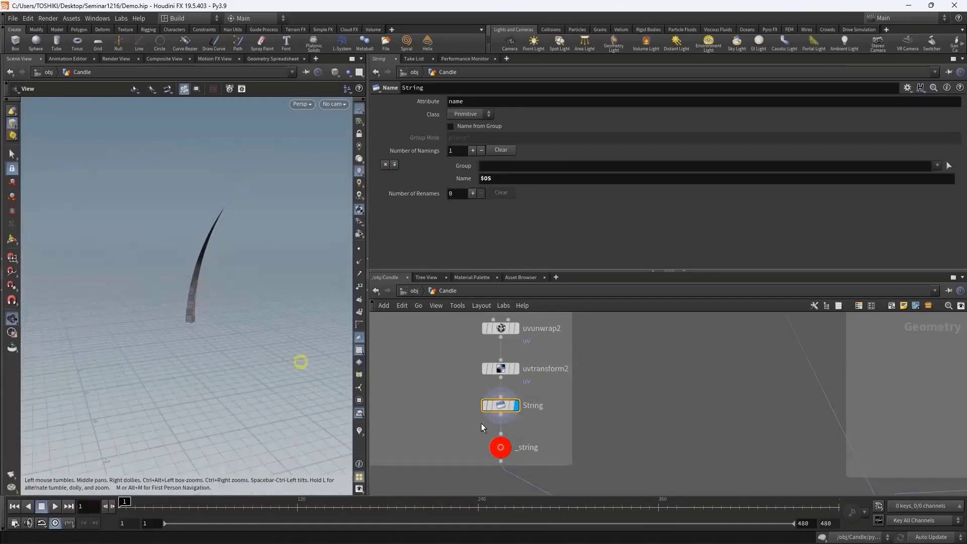
- Select the _string and _wax output nulls to check each part
scroll(618, 456, down, 3)
scroll(673, 460, down, 3)
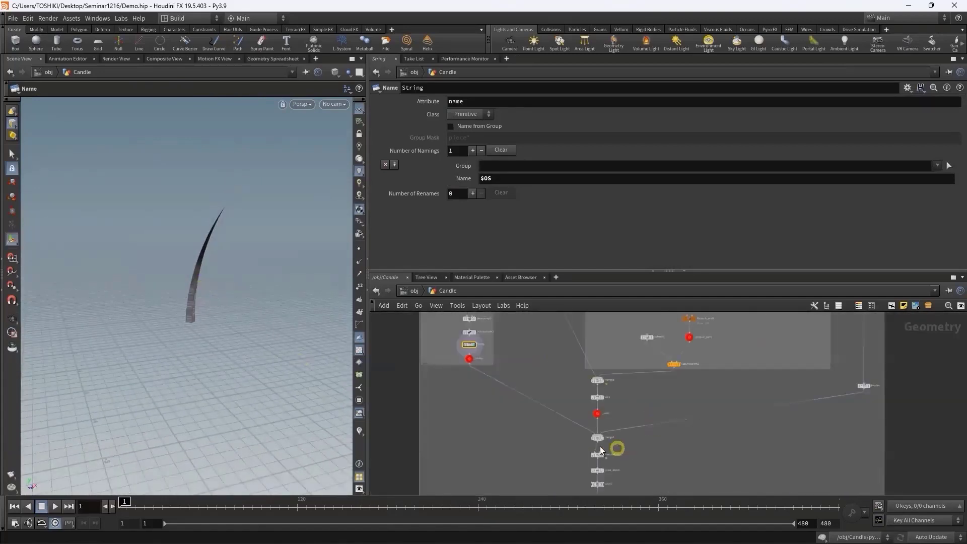
scroll(600, 450, up, 3)
scroll(485, 374, up, 2)
drag(393, 339, 492, 384)
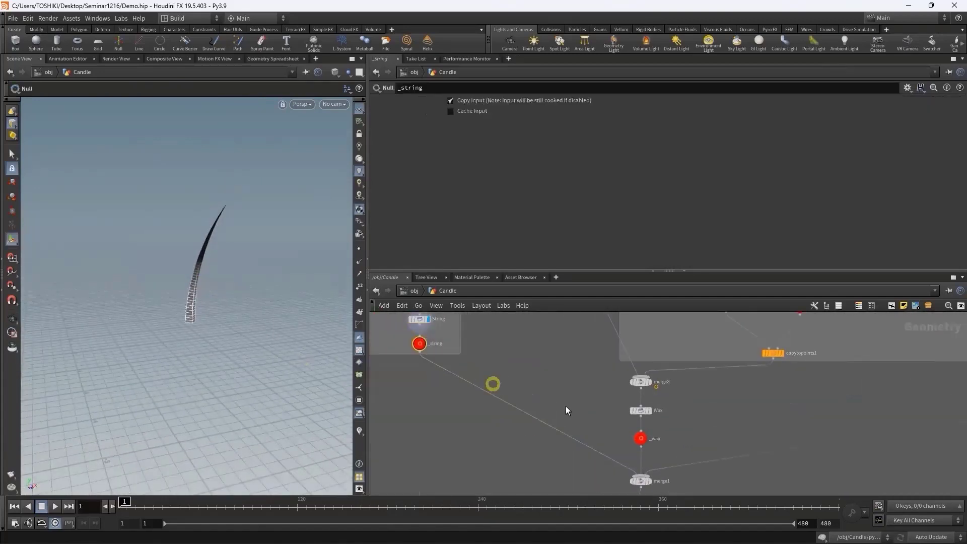
drag(608, 429, 686, 450)
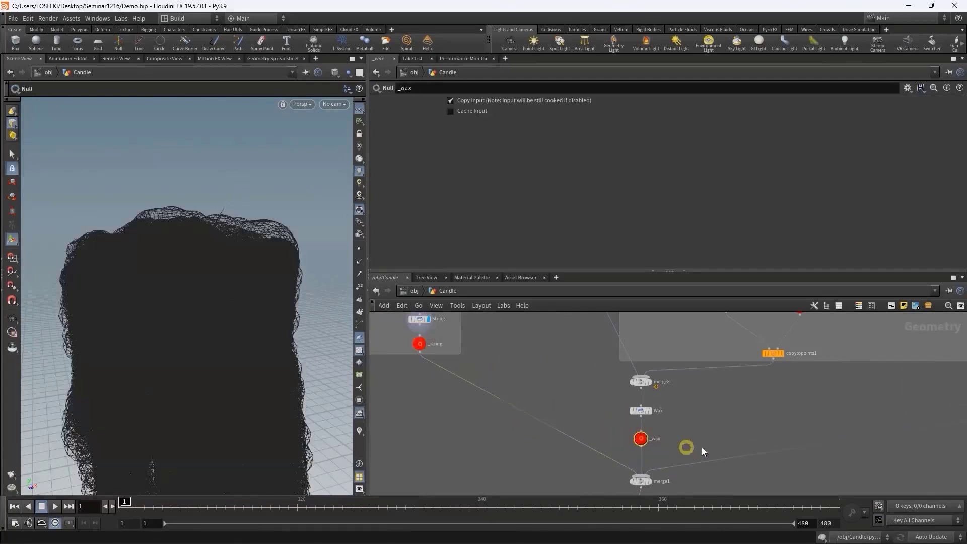
- Display the Holder candlestick geometry and view it from a low angle
scroll(703, 447, down, 2)
middle_drag(729, 471, 773, 439)
click(819, 413)
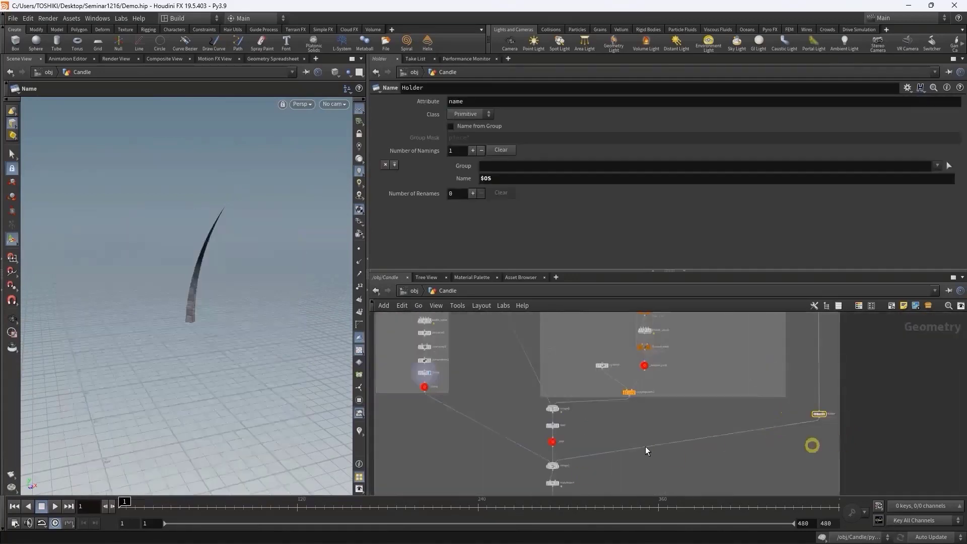
click(826, 415)
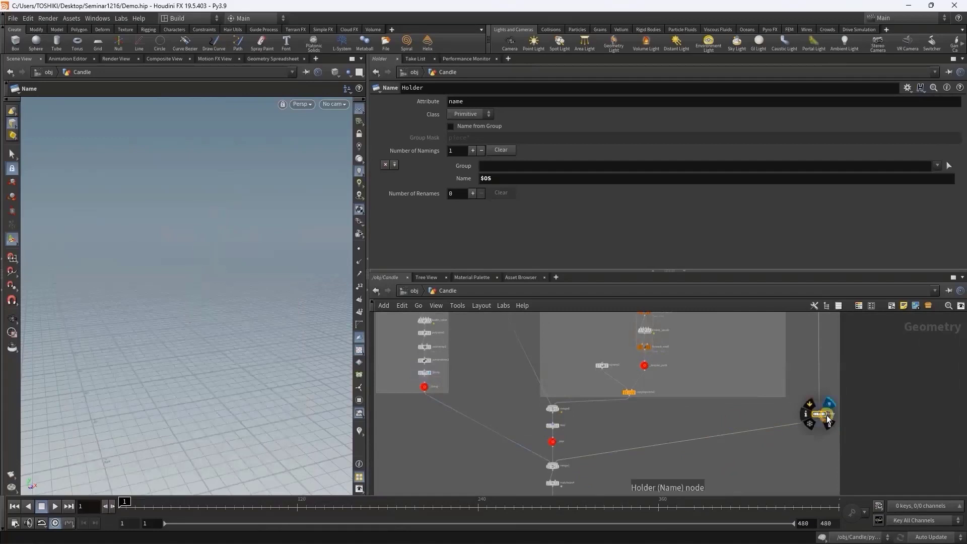
drag(215, 373, 209, 346)
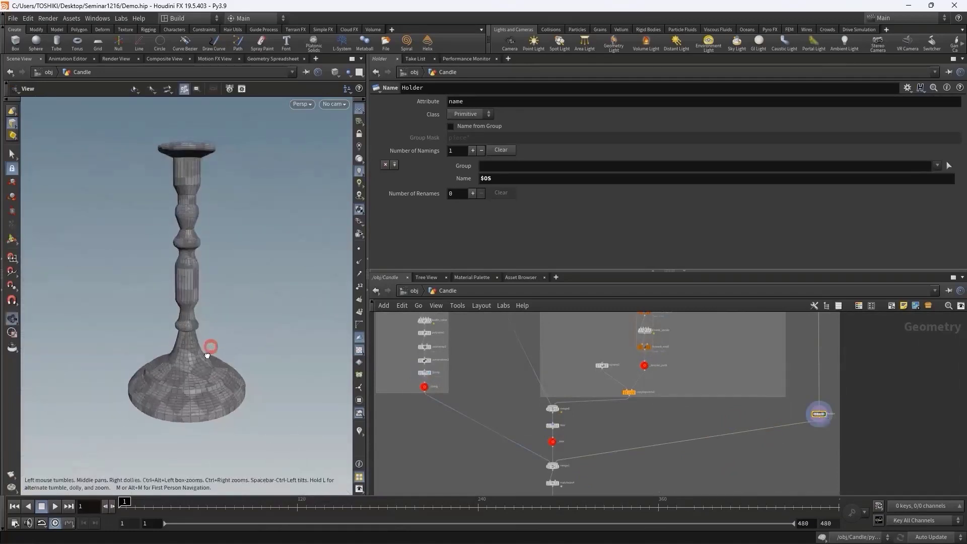
- Display merge1 and orbit around the combined dripping candle on its holder
scroll(564, 474, up, 2)
scroll(564, 473, up, 3)
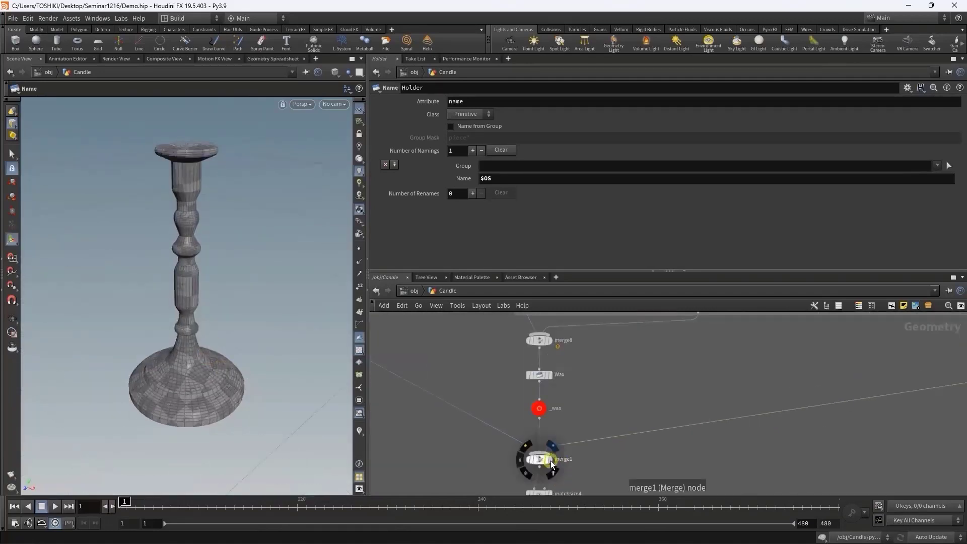
click(540, 459)
mouse_move(255, 318)
mouse_down()
mouse_move(211, 270)
mouse_move(186, 262)
mouse_move(238, 254)
mouse_move(231, 302)
mouse_up()
- Display matchsize4 and frame the candlestick resting on the grid at Y Min
right_drag(232, 302, 209, 302)
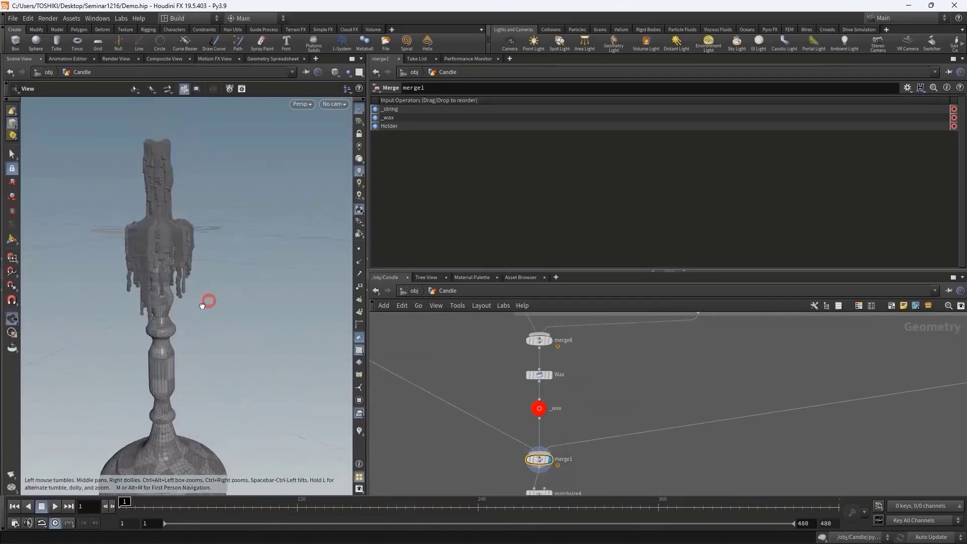
drag(210, 302, 164, 281)
key(Escape)
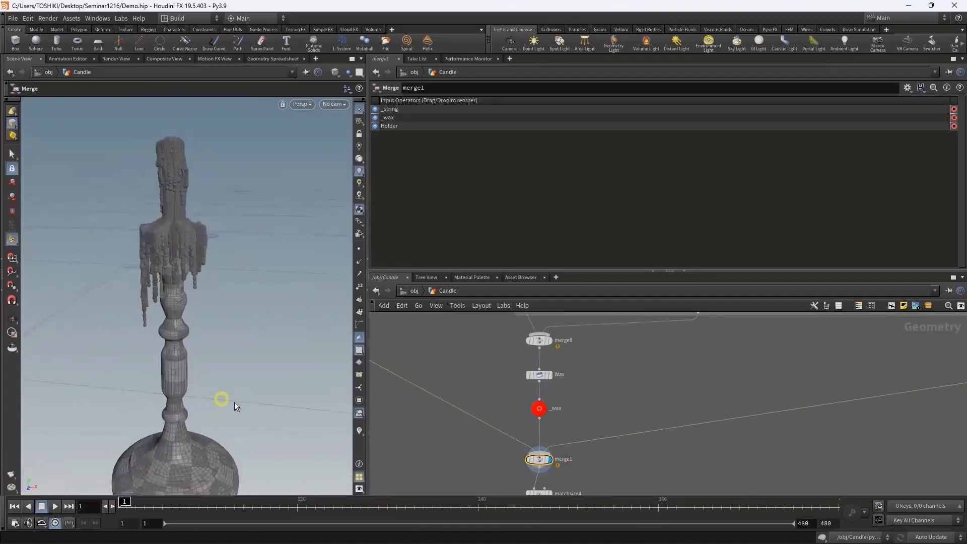
middle_drag(648, 484, 613, 441)
scroll(597, 420, up, 2)
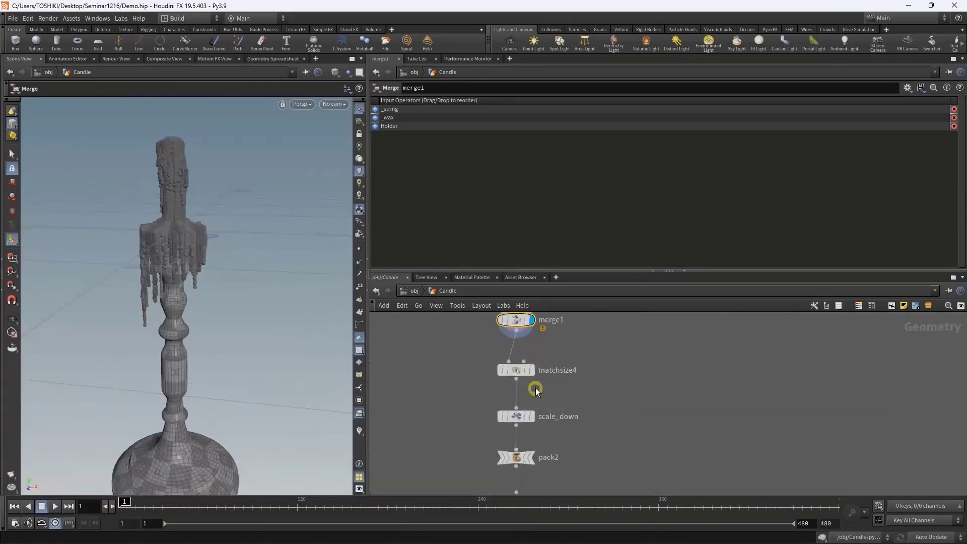
click(531, 370)
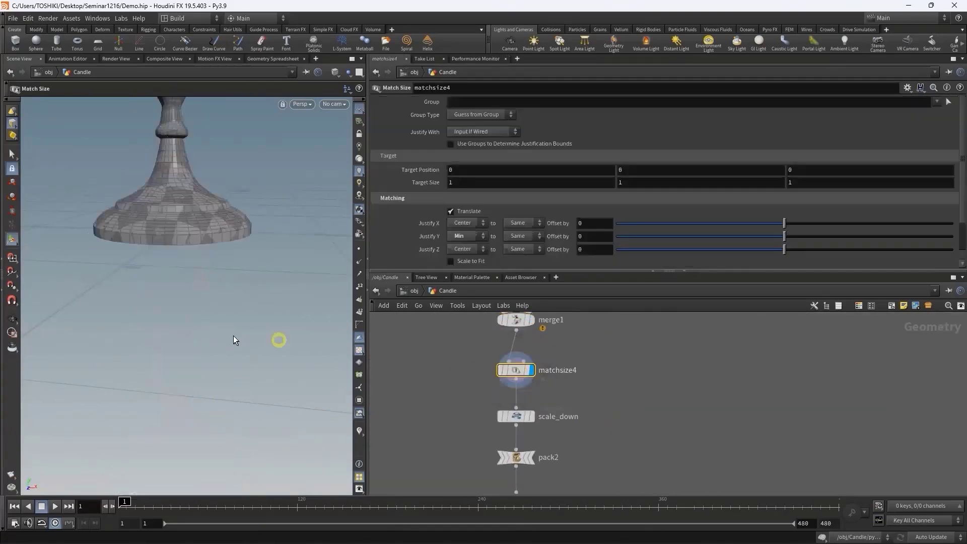
key(h)
drag(183, 324, 189, 406)
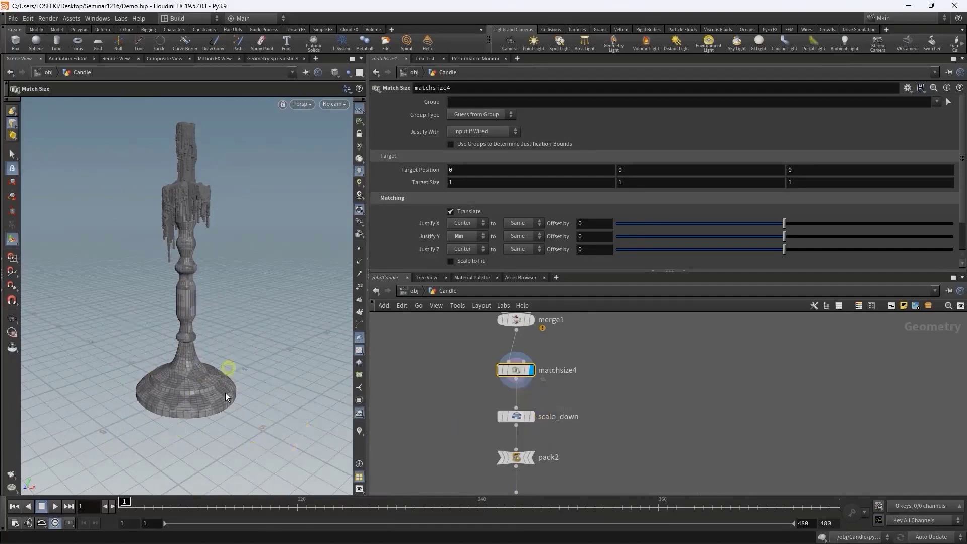
- Display and frame the scale_down output, scaled uniformly by 0.07
click(526, 416)
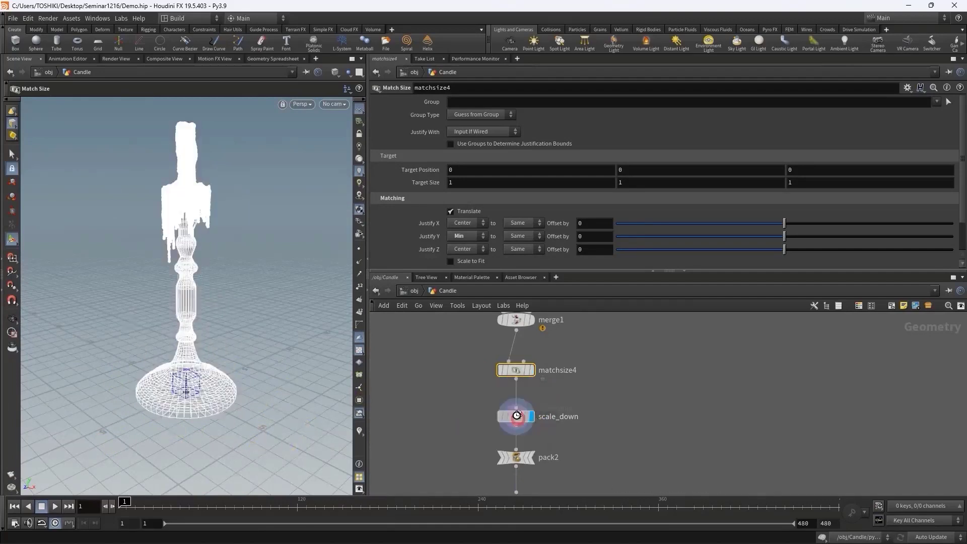
key(h)
key(Escape)
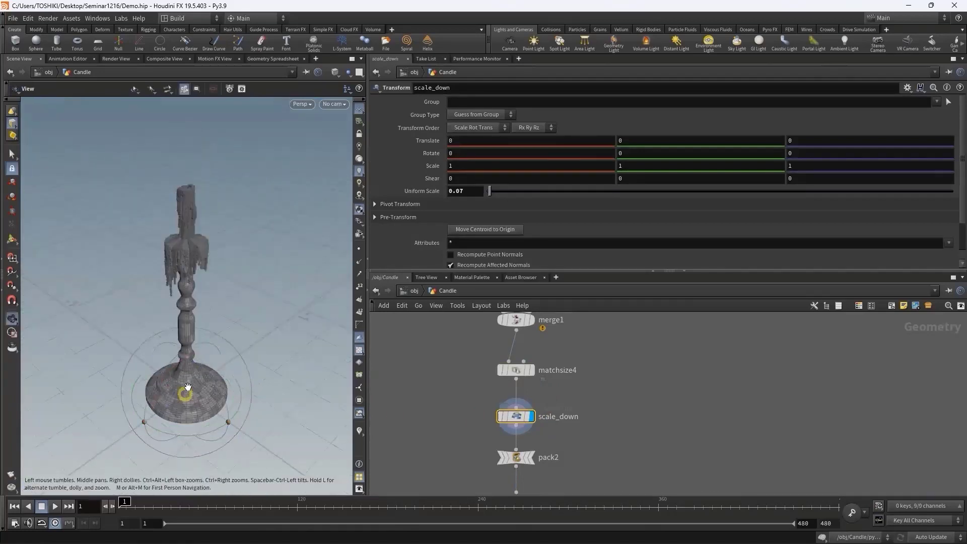
key(Return)
scroll(575, 437, up, 3)
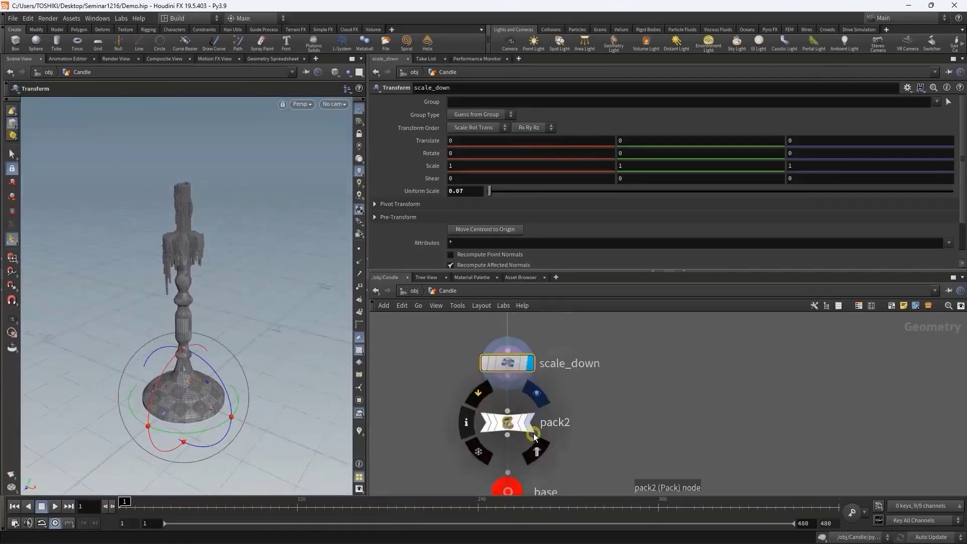
- Display pack2, reselect scale_down and open the Geometry Spreadsheet
click(531, 426)
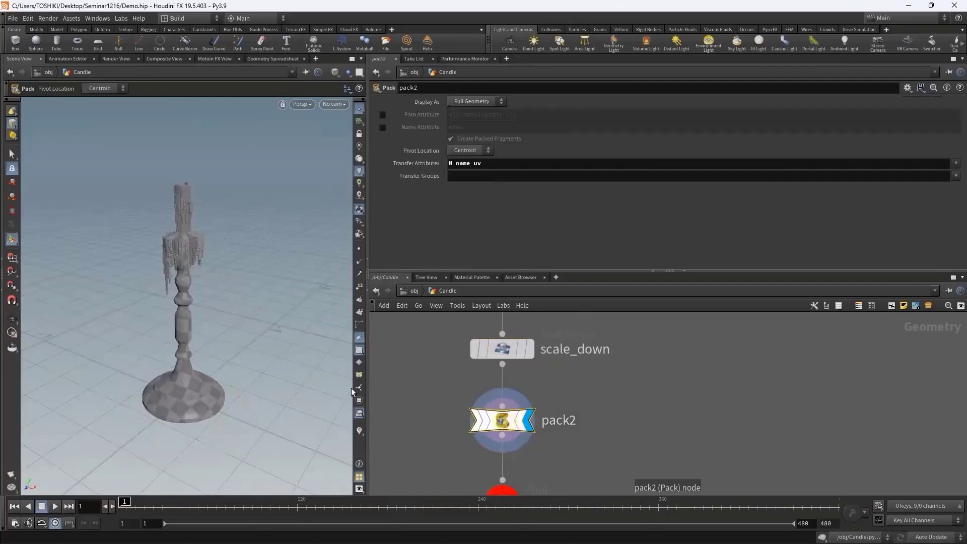
mouse_move(190, 360)
mouse_down()
mouse_move(227, 349)
mouse_move(190, 352)
mouse_up()
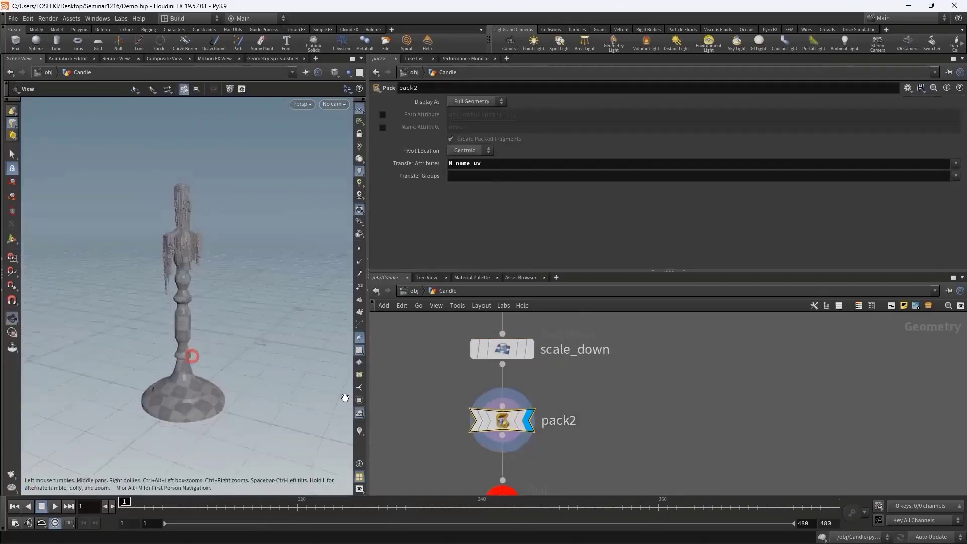
drag(436, 389, 630, 450)
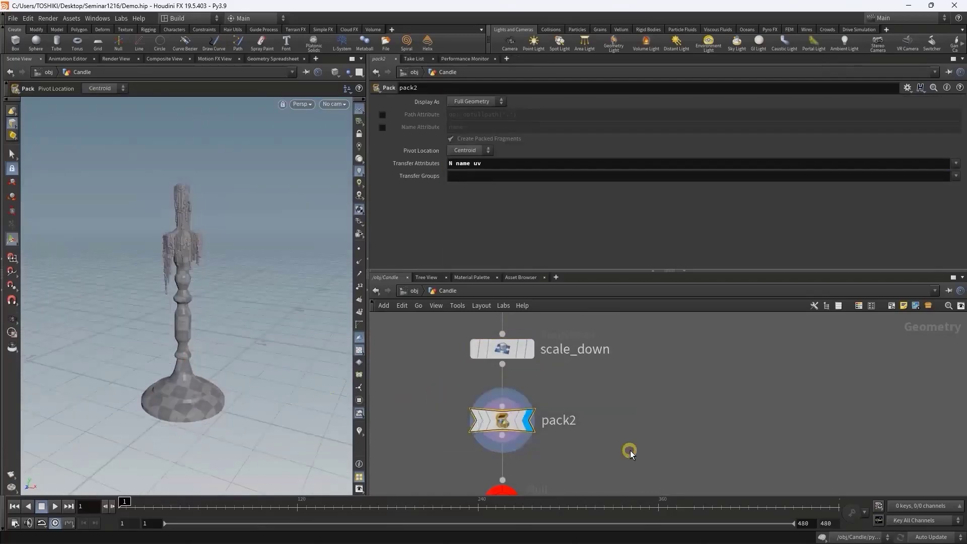
drag(233, 402, 237, 398)
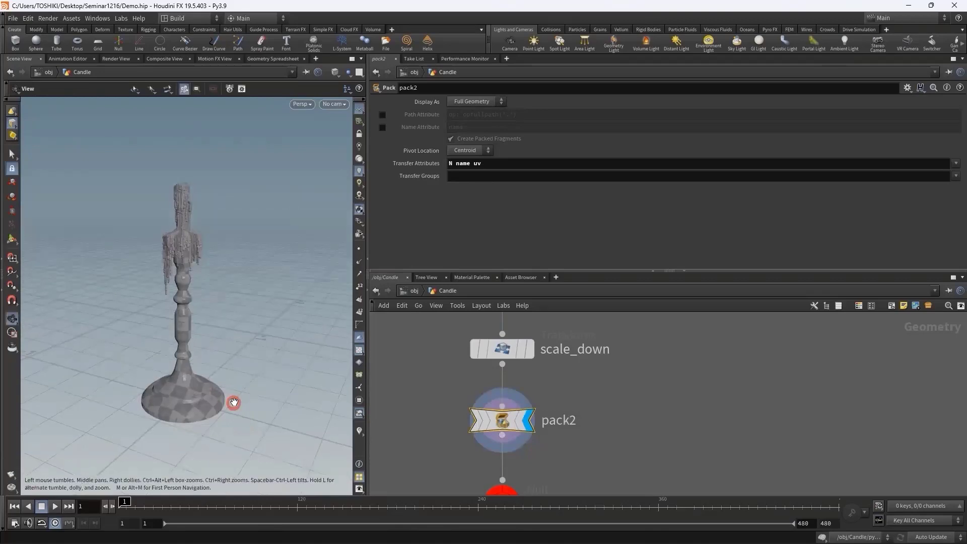
click(527, 356)
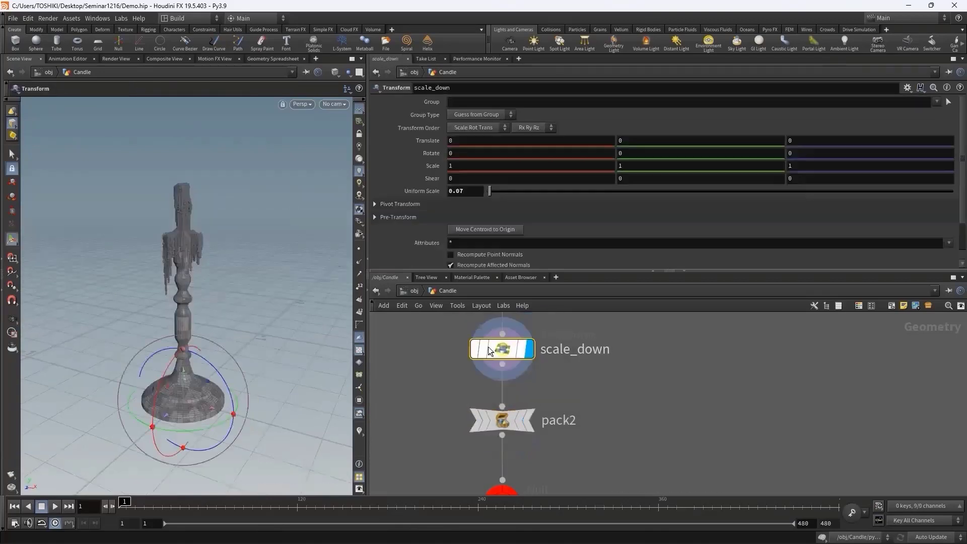
click(265, 59)
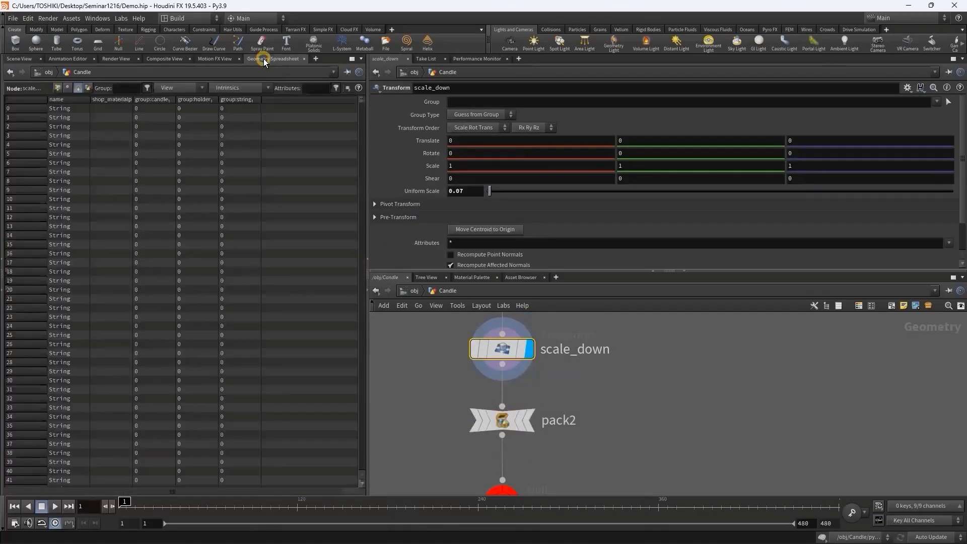
- Compare the million-plus unpacked points with pack2's single point, then return to Scene View
click(57, 88)
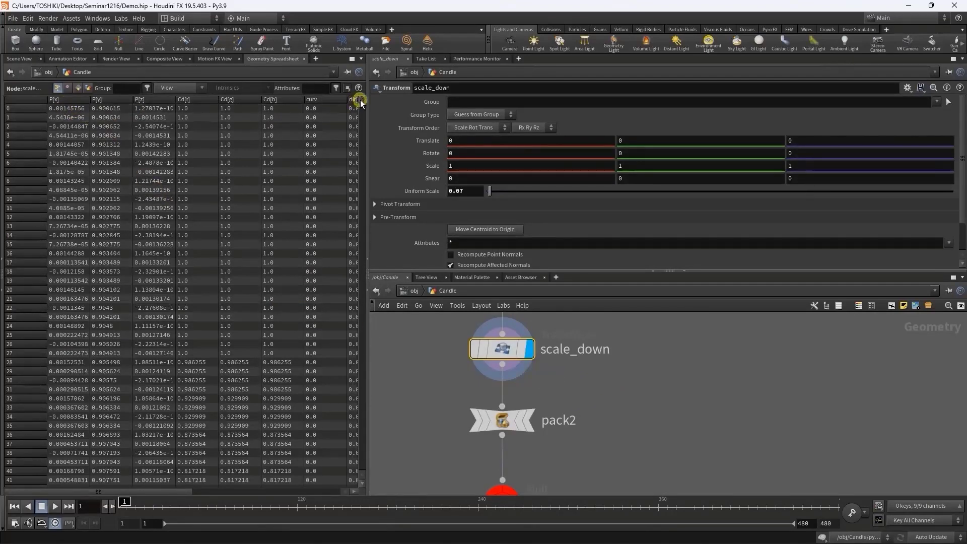
mouse_move(360, 100)
mouse_down()
mouse_move(370, 258)
mouse_move(356, 466)
mouse_up()
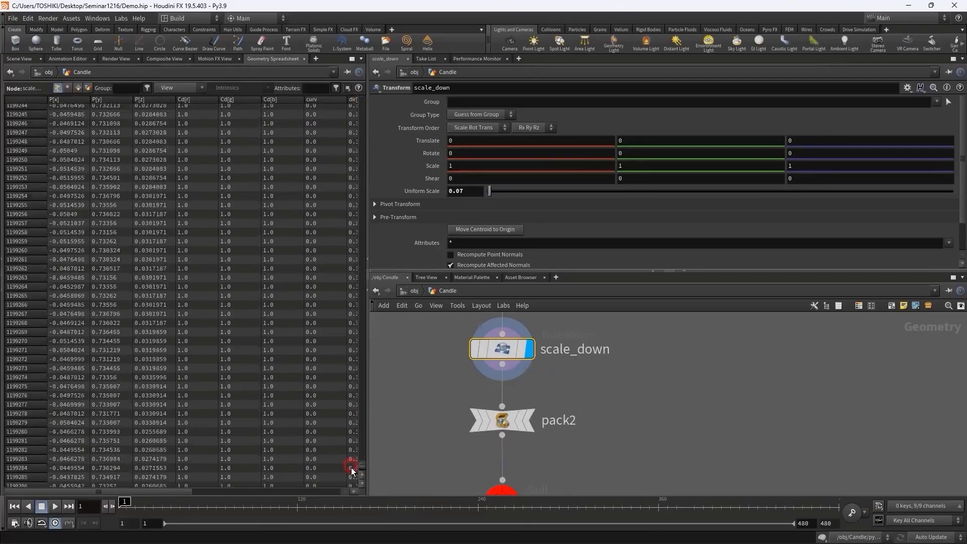
drag(343, 226, 359, 96)
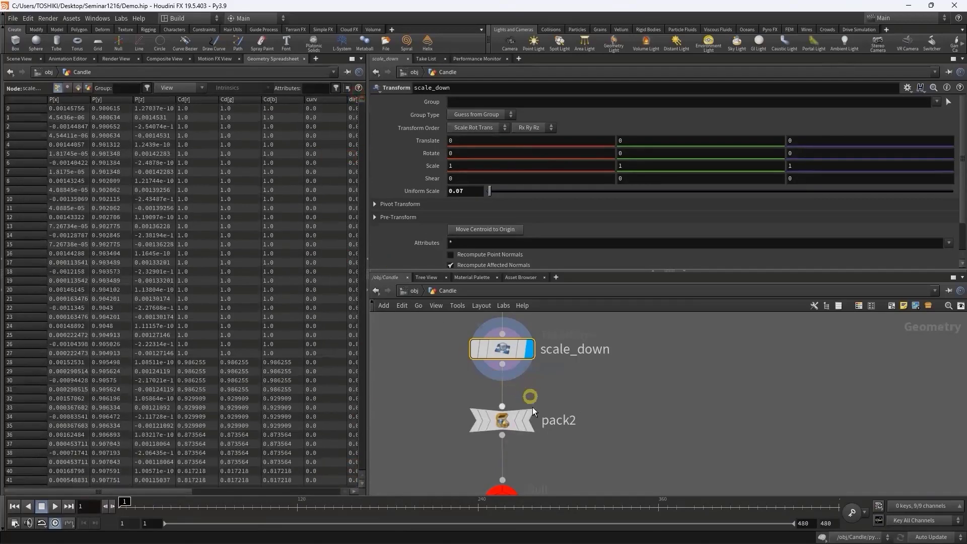
click(497, 423)
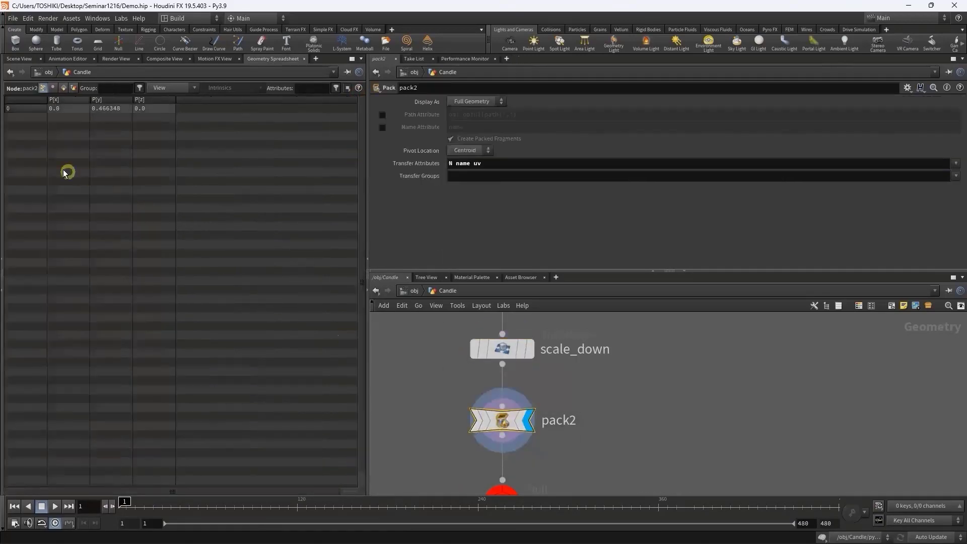
click(20, 59)
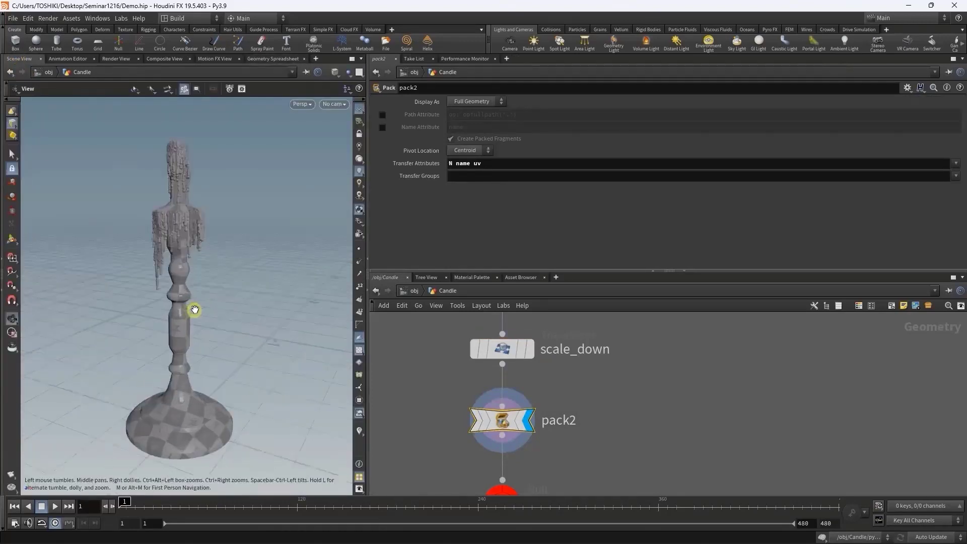
- Show the pack node's pivot handle and zoom out the network to reveal the chain's end
key(Return)
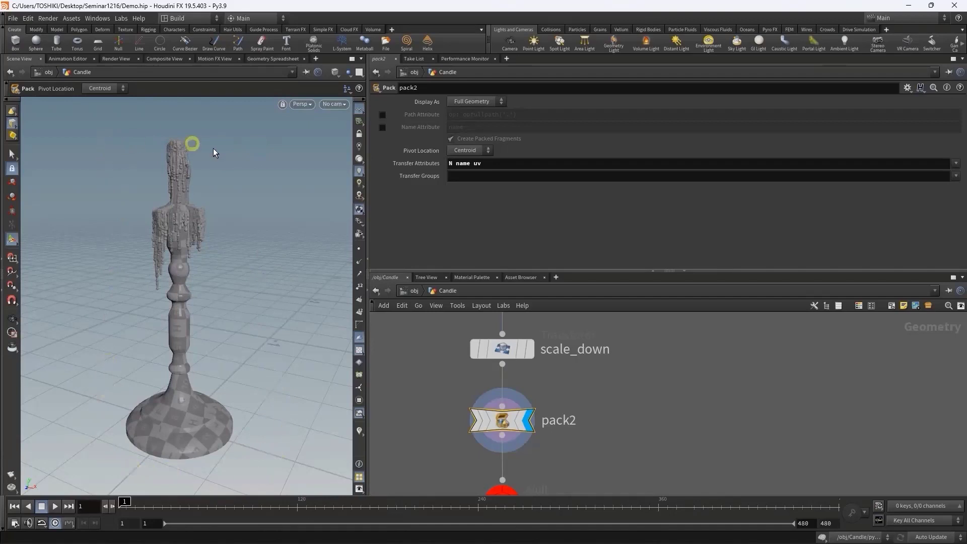
scroll(576, 403, down, 2)
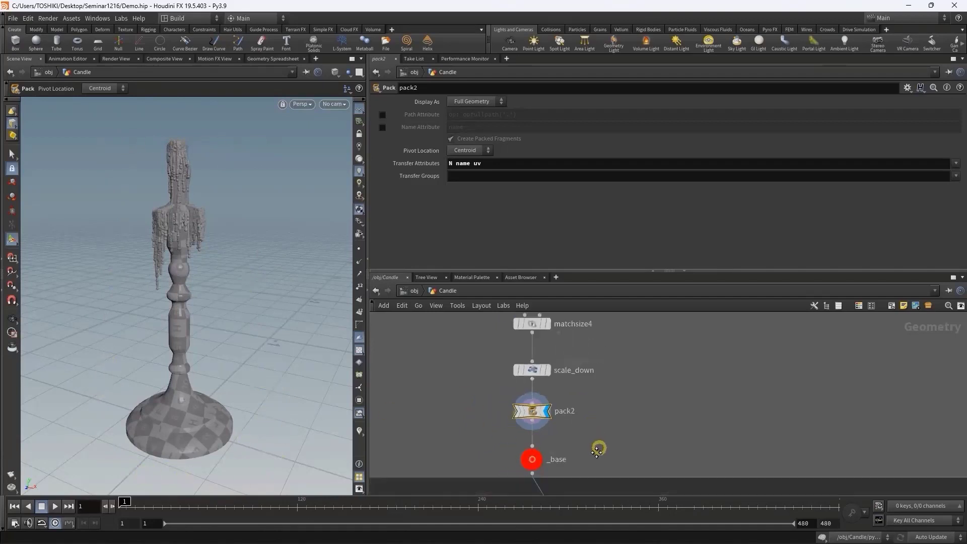
scroll(579, 413, down, 2)
scroll(574, 413, down, 2)
scroll(514, 363, up, 2)
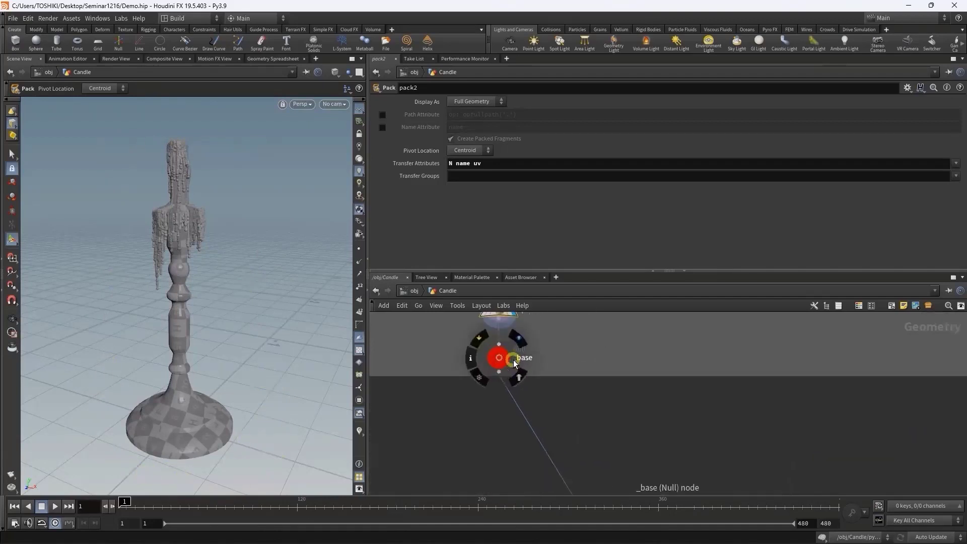
- Select the _base null under pack2 and orbit around the finished candle
click(506, 357)
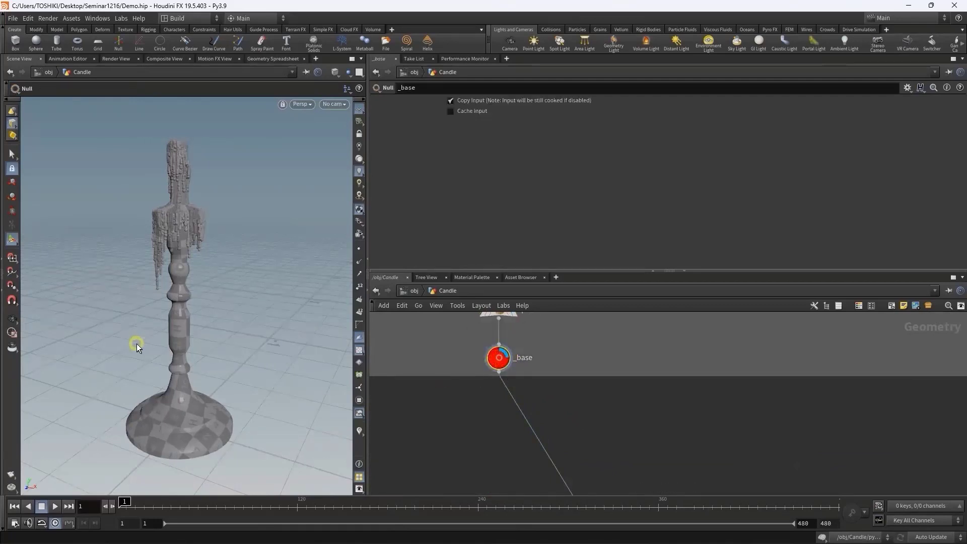
mouse_move(136, 343)
mouse_down()
mouse_move(242, 335)
mouse_move(190, 345)
mouse_up()
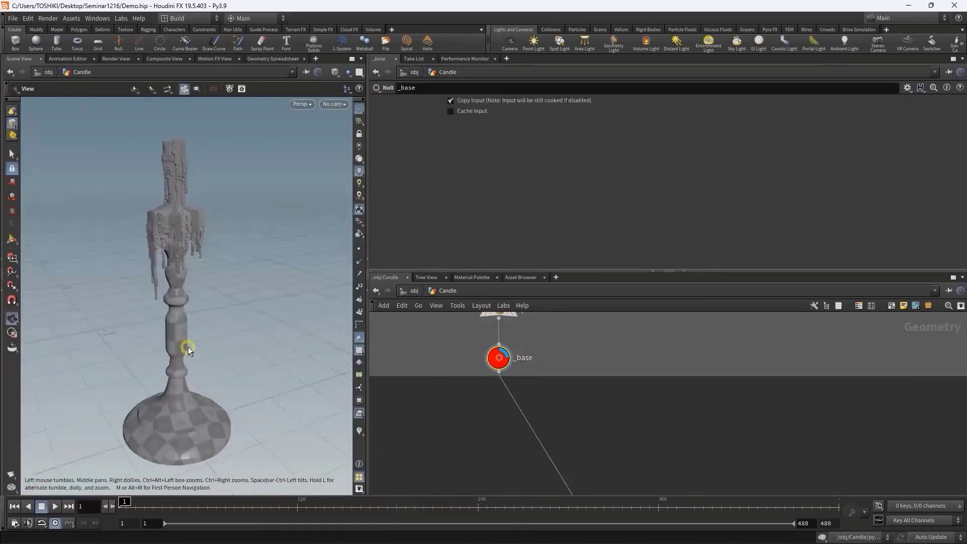
key(Return)
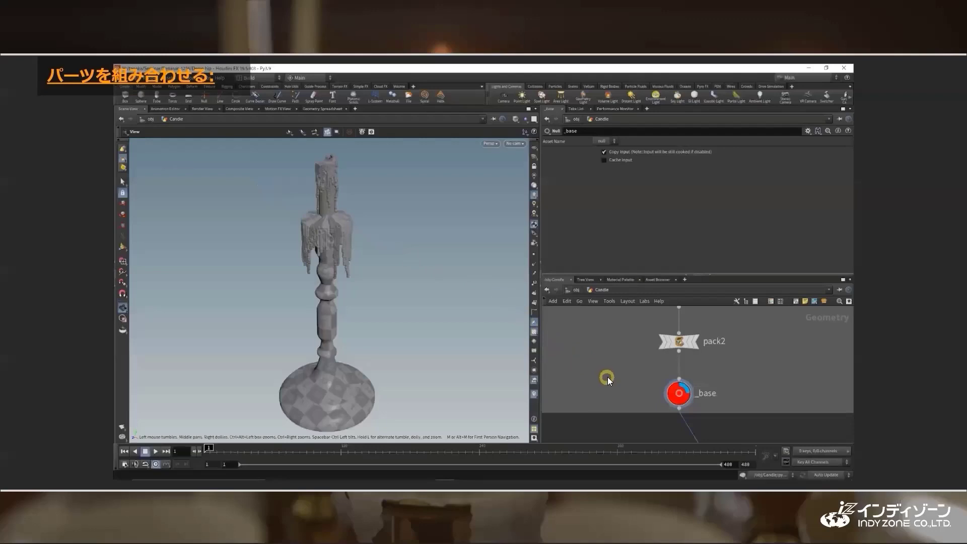